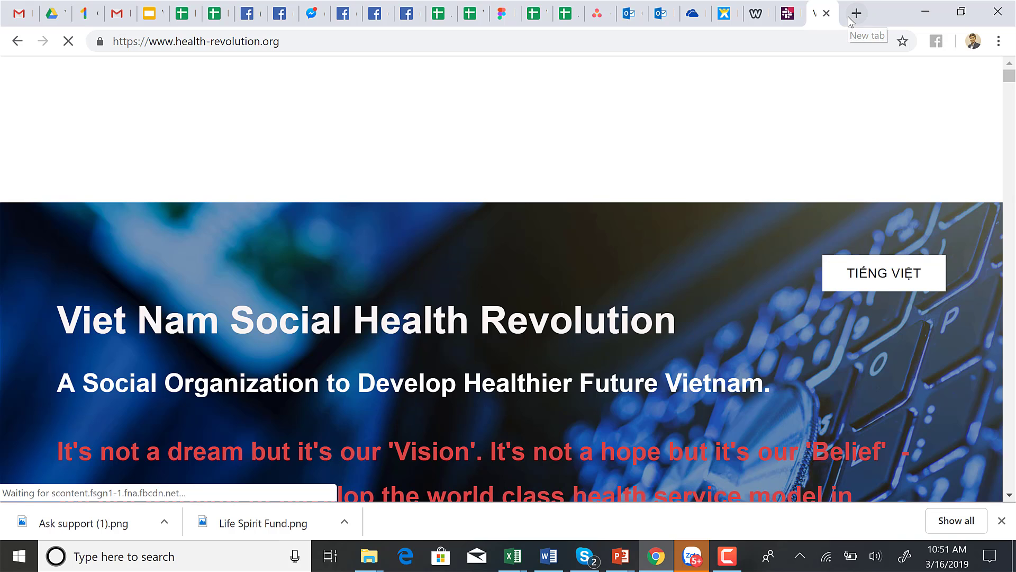
- Open lifeimpacts.org in a new tab and view its homepage down to the Latest News section
left_click(850, 18)
type("lifeimpacts.org")
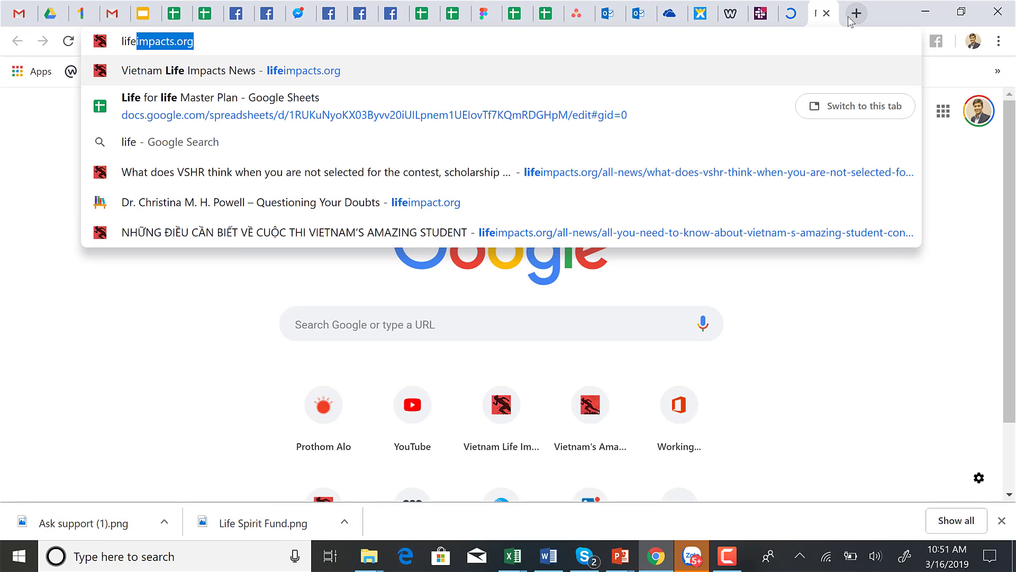
key("Return")
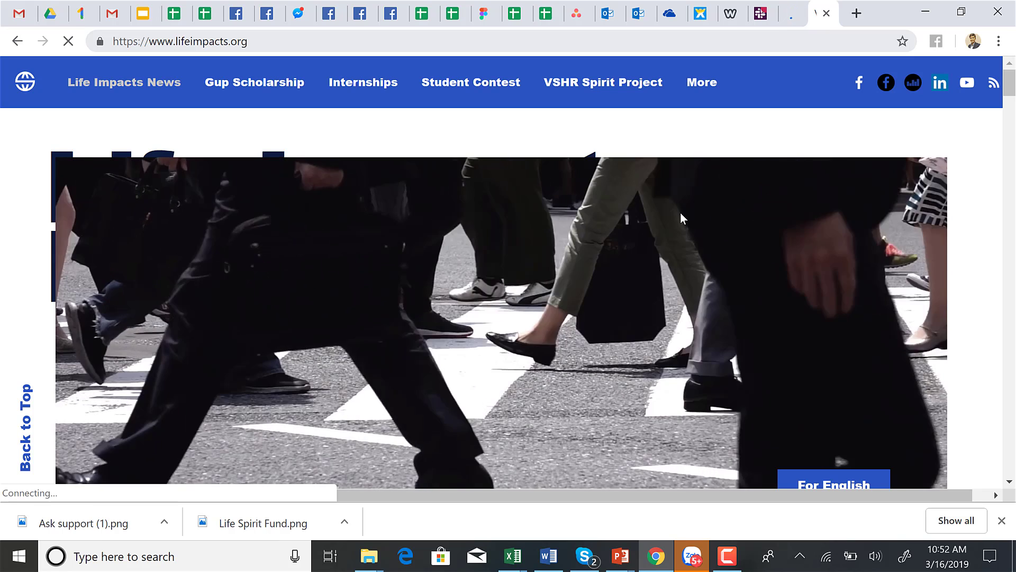
scroll(641, 356, "down", 2)
scroll(640, 356, "down", 2)
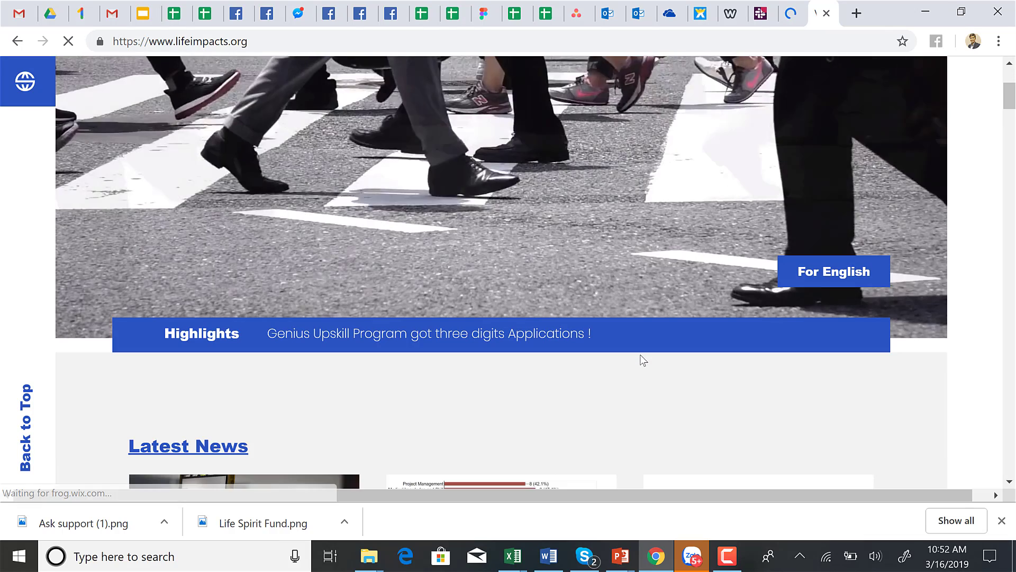
scroll(641, 356, "down", 1)
scroll(644, 360, "down", 1)
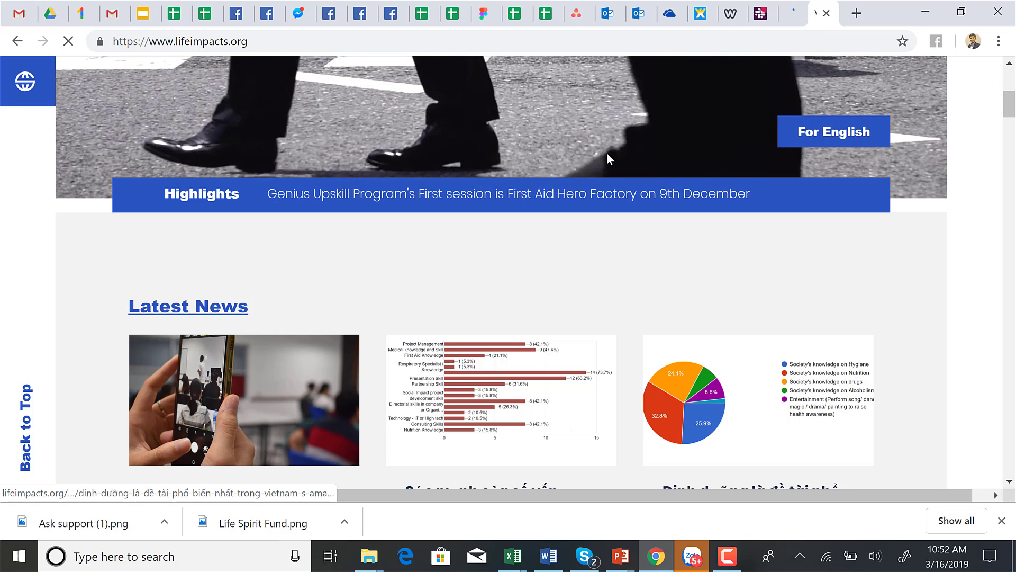
- Review the Our Projects, VSHR Academy and Departments submenus on the health-revolution.org site and dismiss the downloads bar
left_click(787, 15)
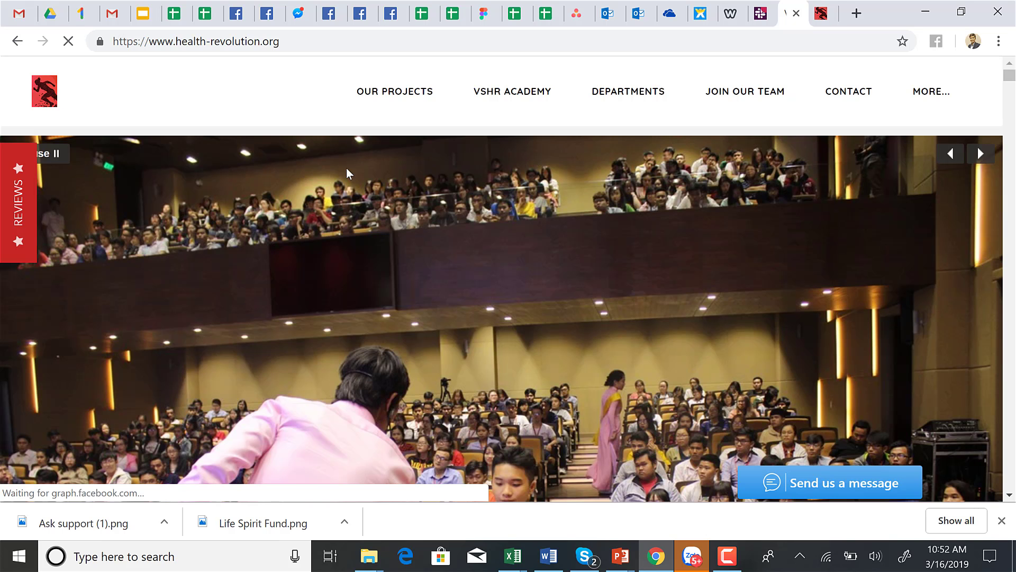
mouse_move(408, 90)
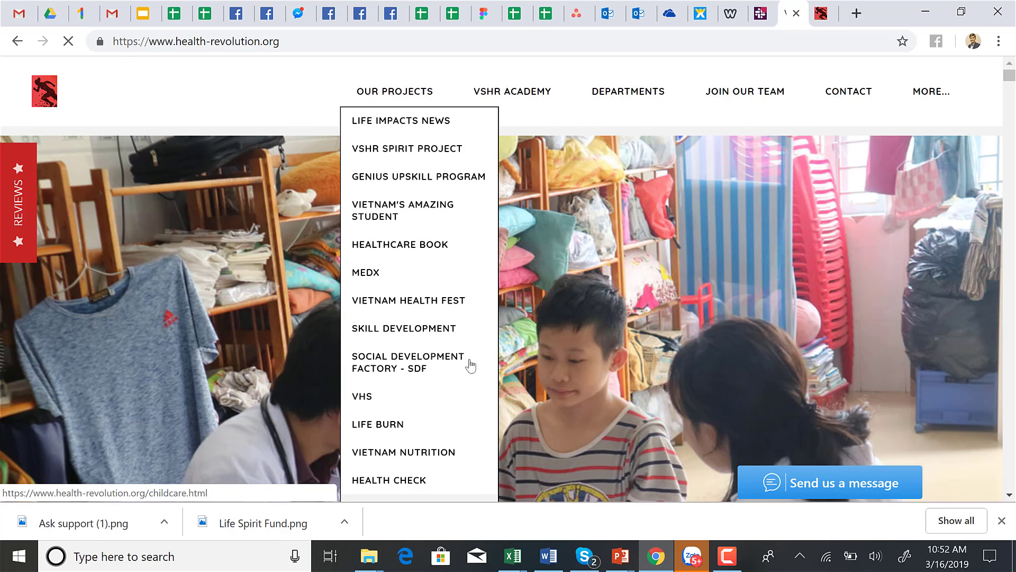
mouse_move(516, 95)
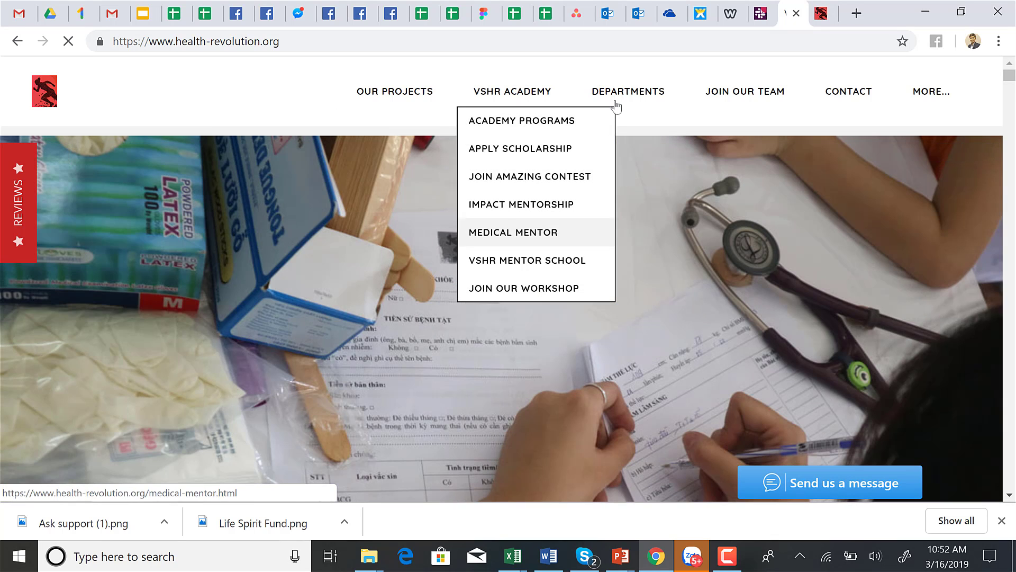
mouse_move(655, 85)
mouse_move(735, 98)
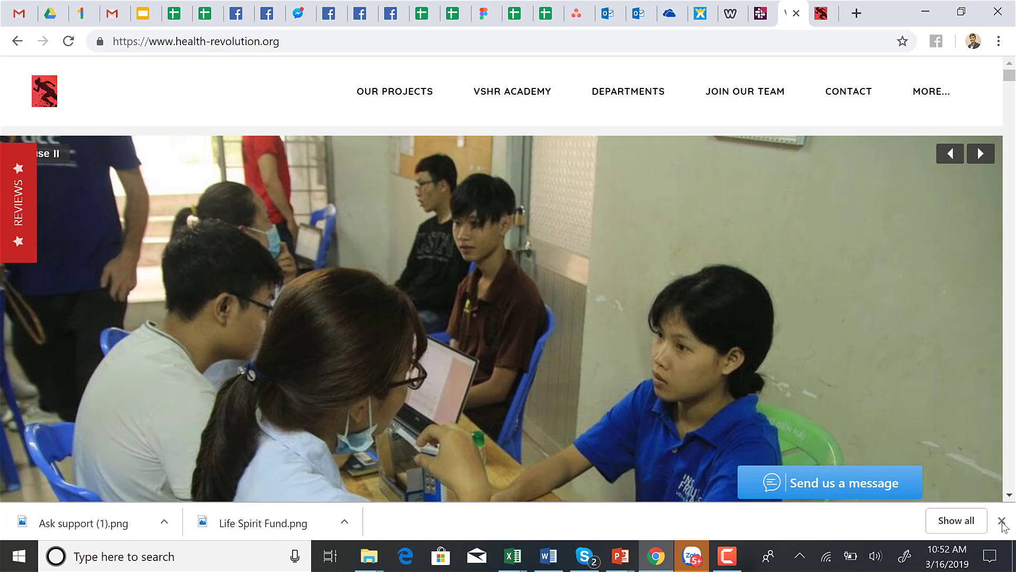
left_click(1002, 521)
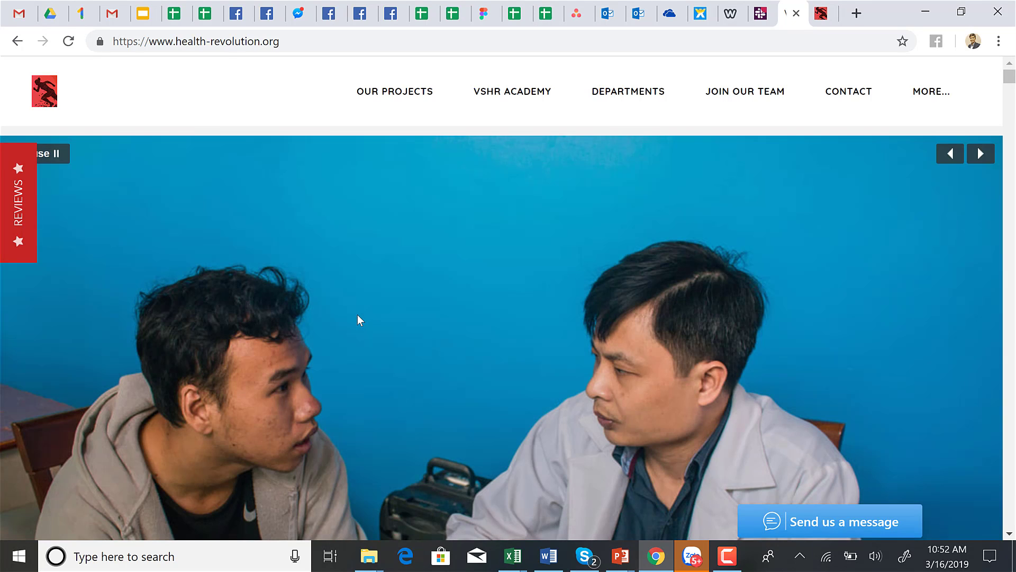
- Search Google for "rmit leadership camp" in a new browser tab
left_click(825, 15)
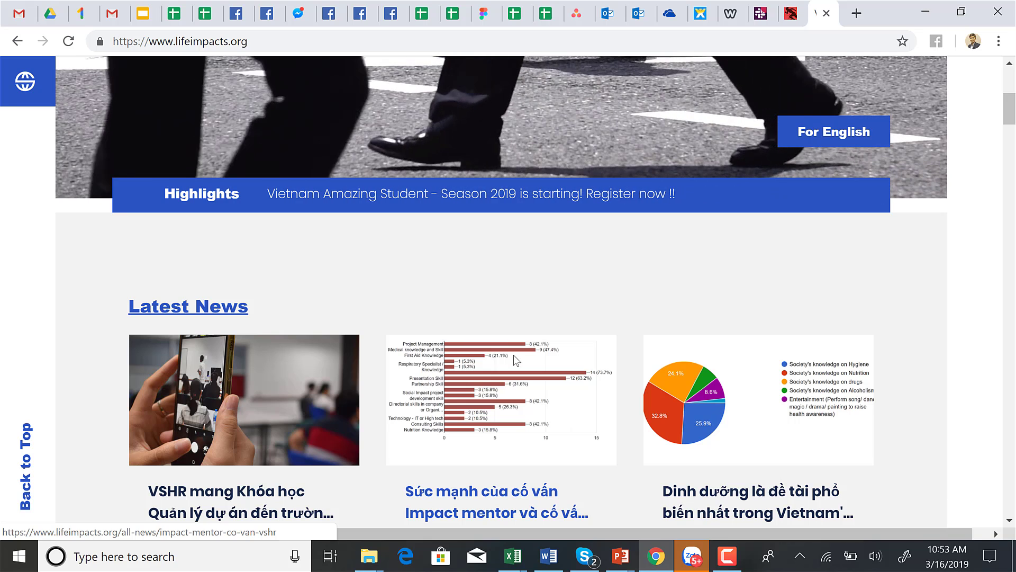
left_click(863, 17)
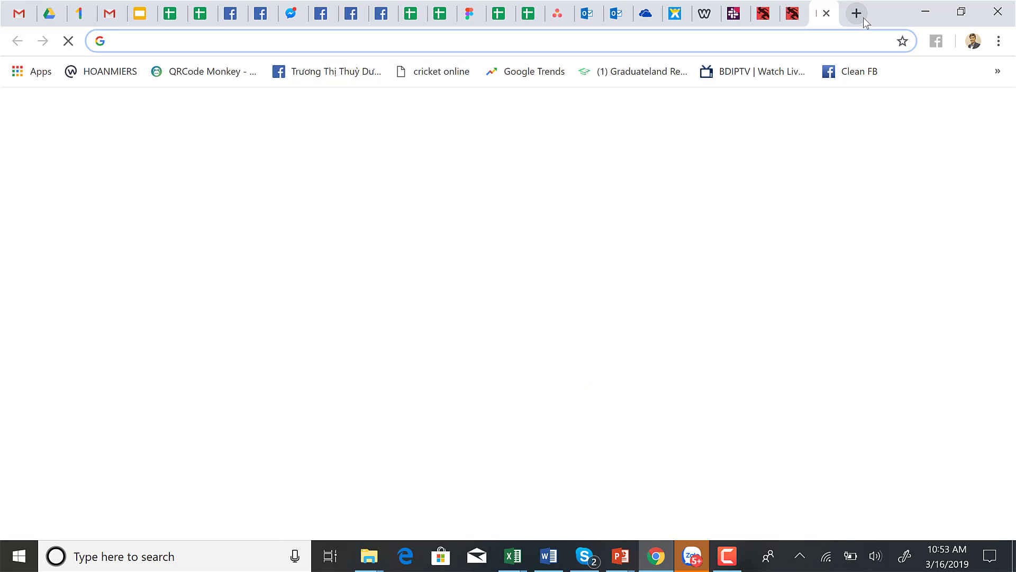
type("health-revolution.org")
key("ctrl+a")
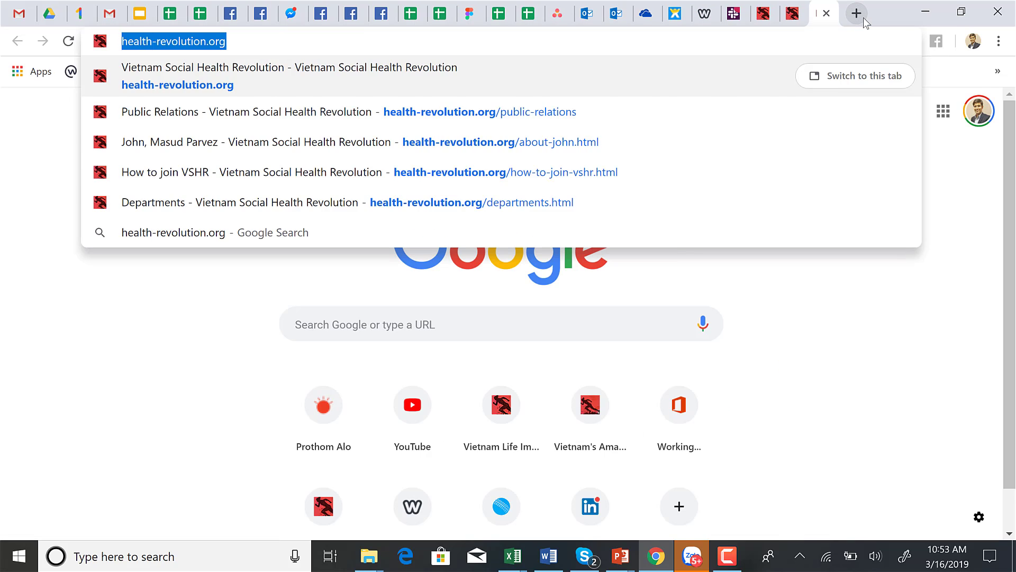
key("BackSpace")
type("rmit")
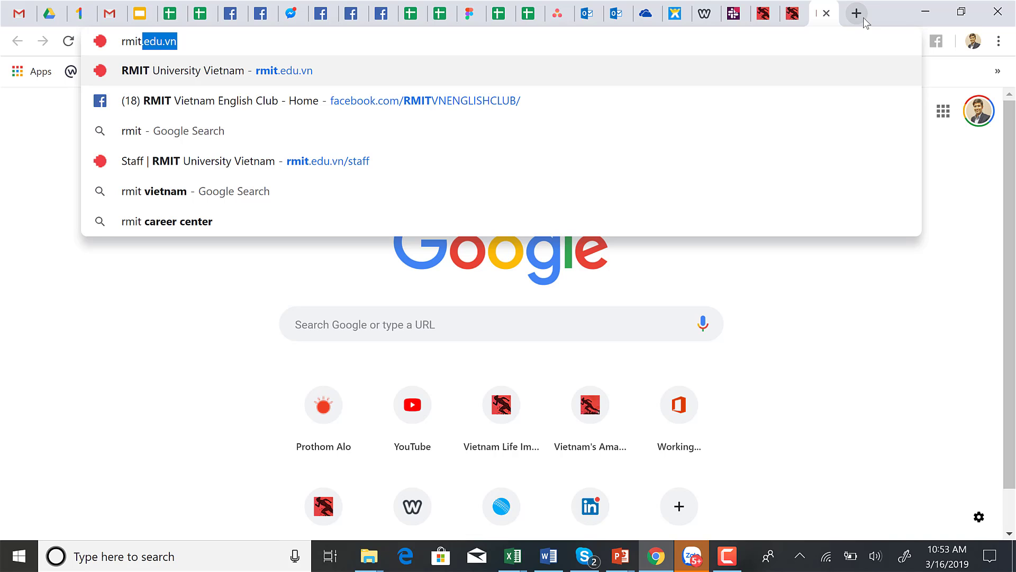
type(" leadership")
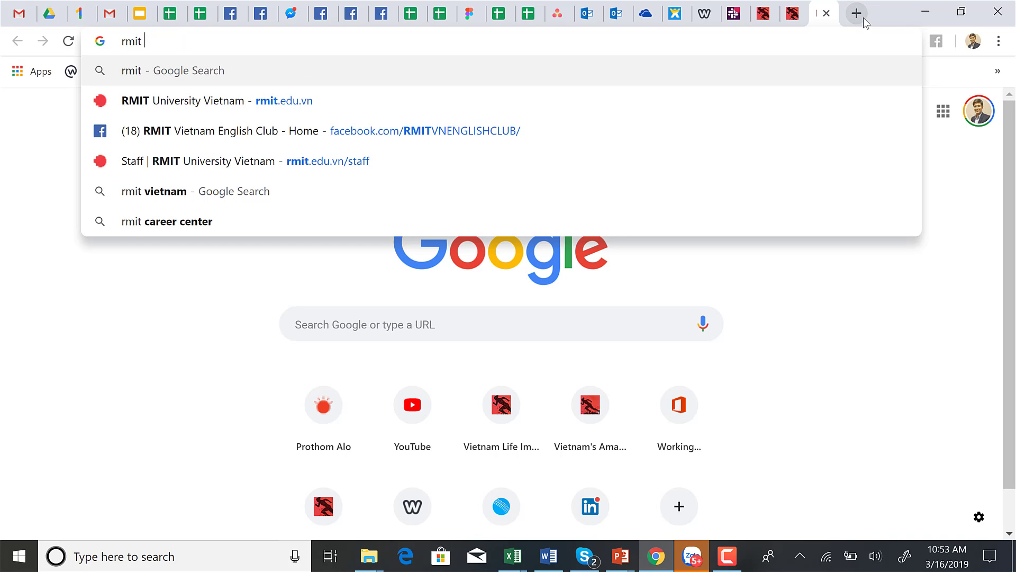
type(" camp")
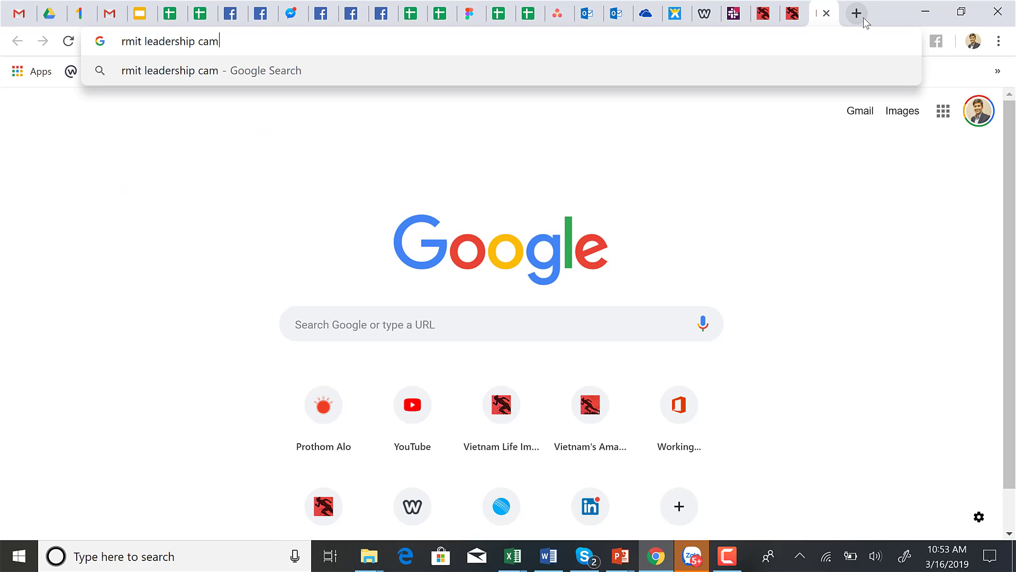
key("Return")
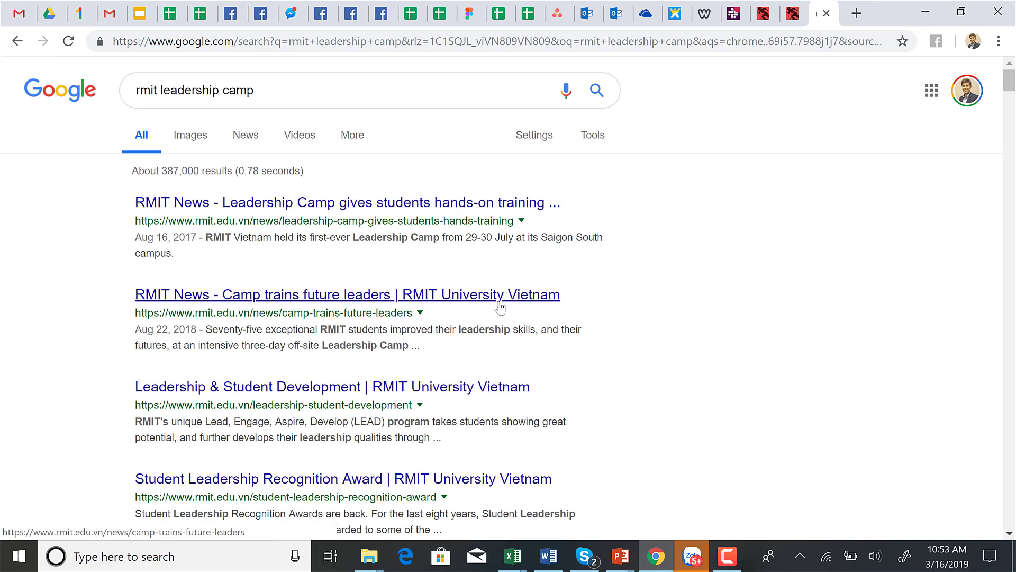
- Open the RMIT News article "Camp trains future leaders", check its web address and text, and close its tab
scroll(395, 305, "down", 1)
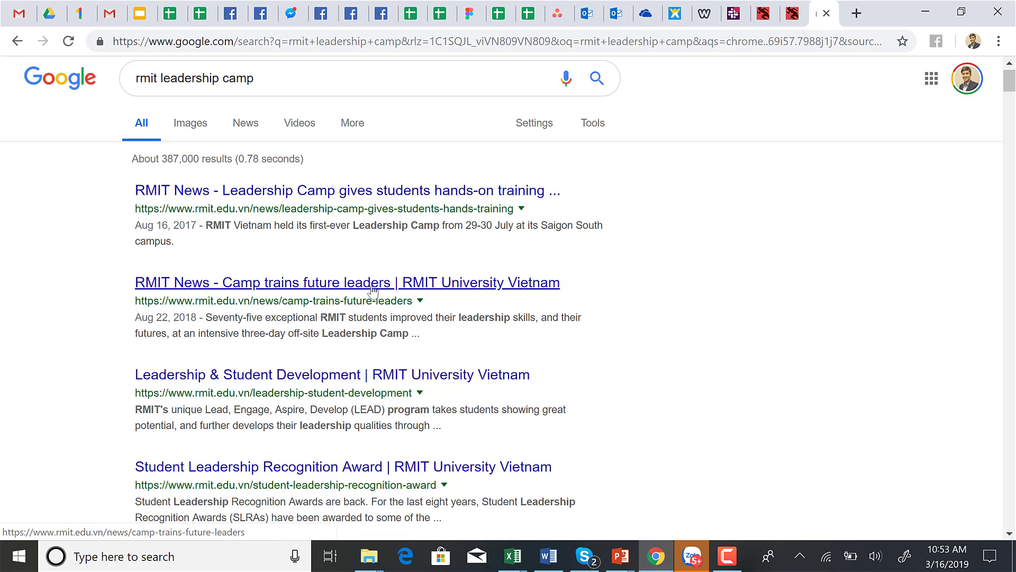
left_click(373, 288)
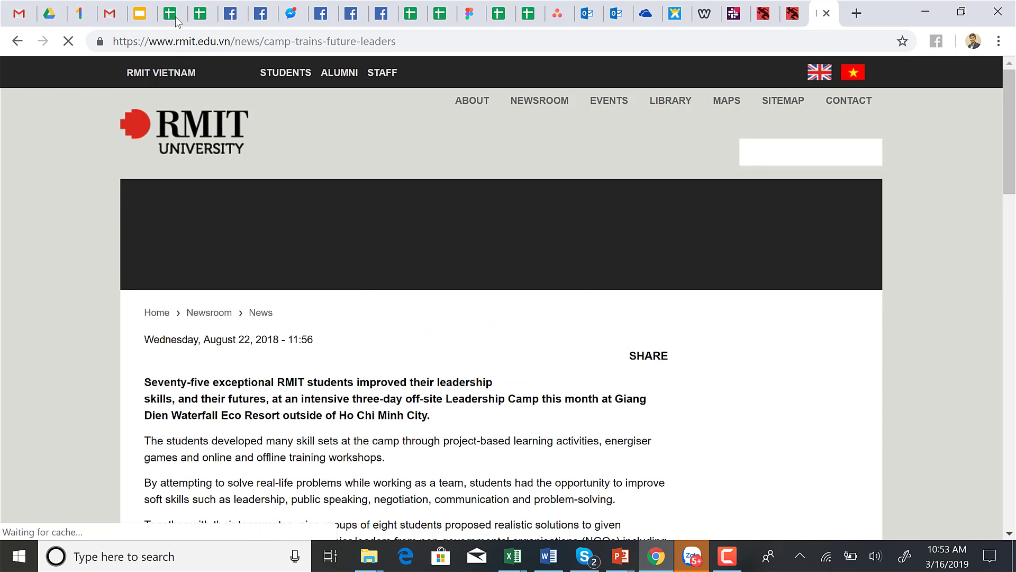
left_click(245, 44)
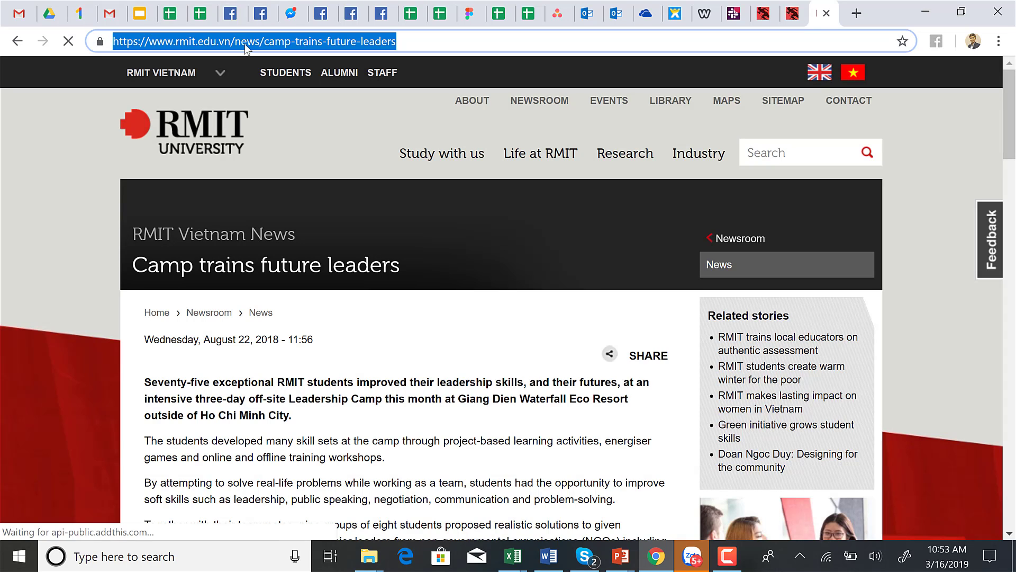
left_click(245, 43)
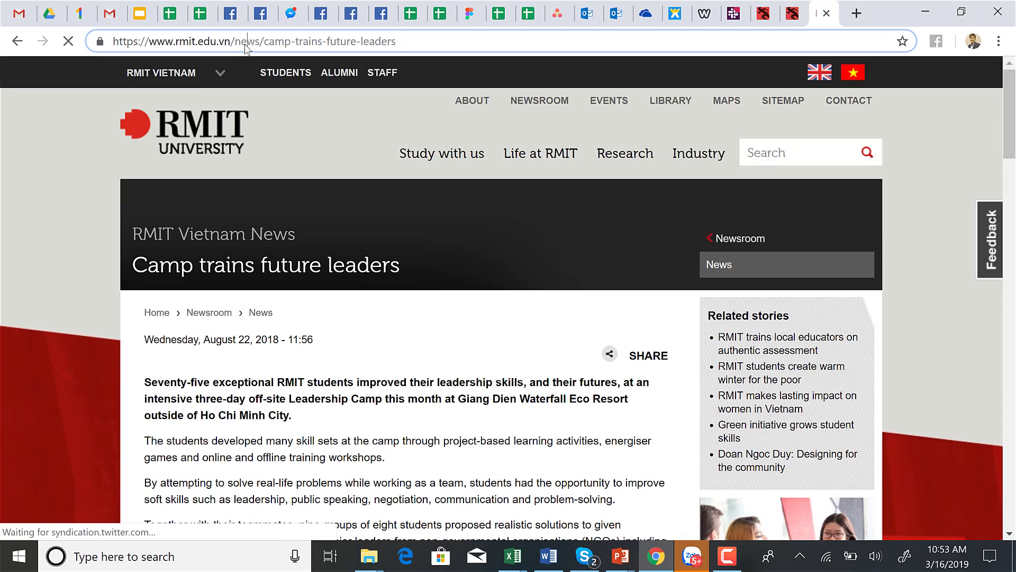
mouse_move(200, 76)
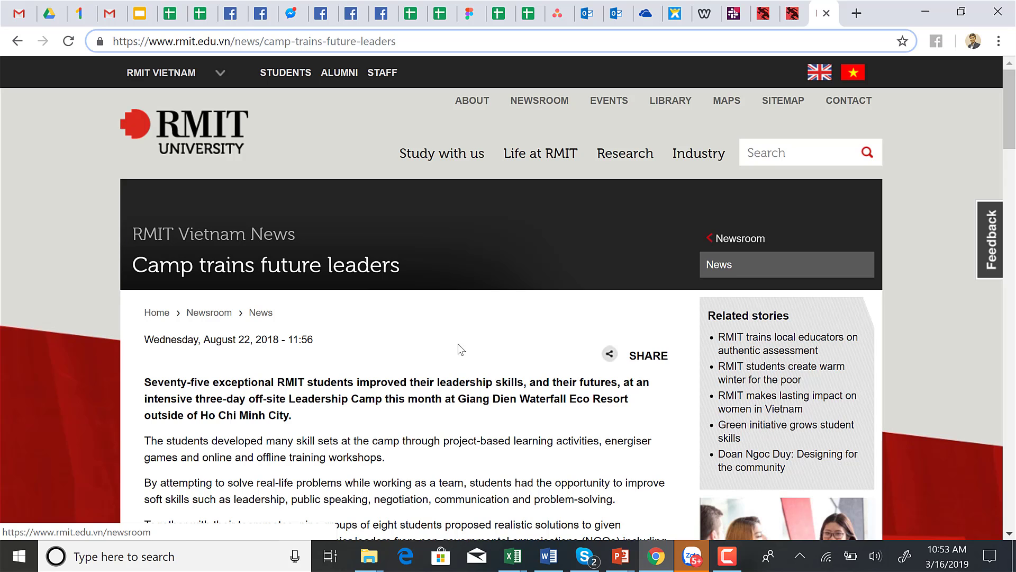
scroll(458, 344, "down", 4)
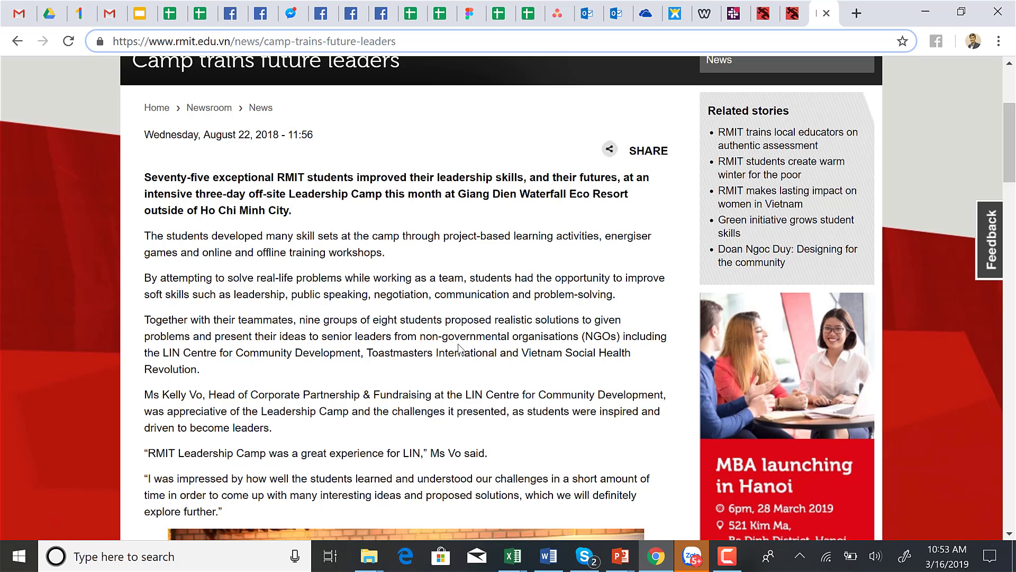
left_click(825, 16)
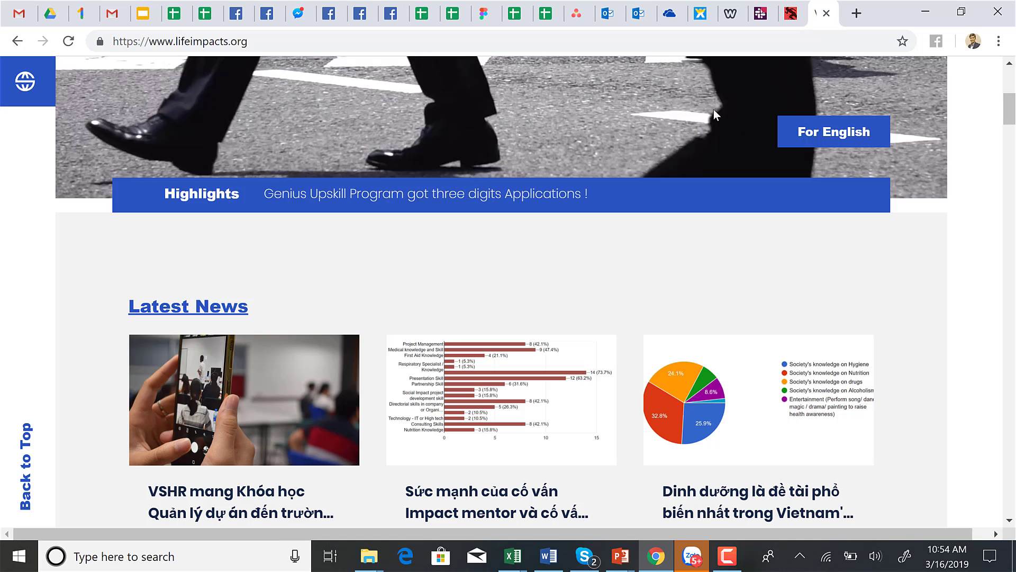
- Log in to Weebly with the Vietnam Social Health Revolution Google account and open its site for editing
left_click(734, 20)
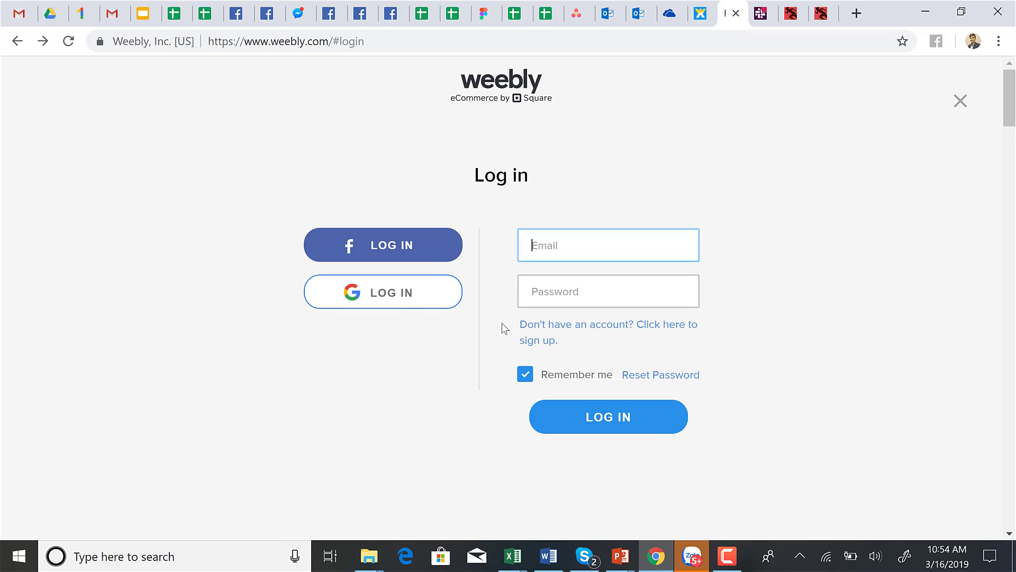
left_click(390, 298)
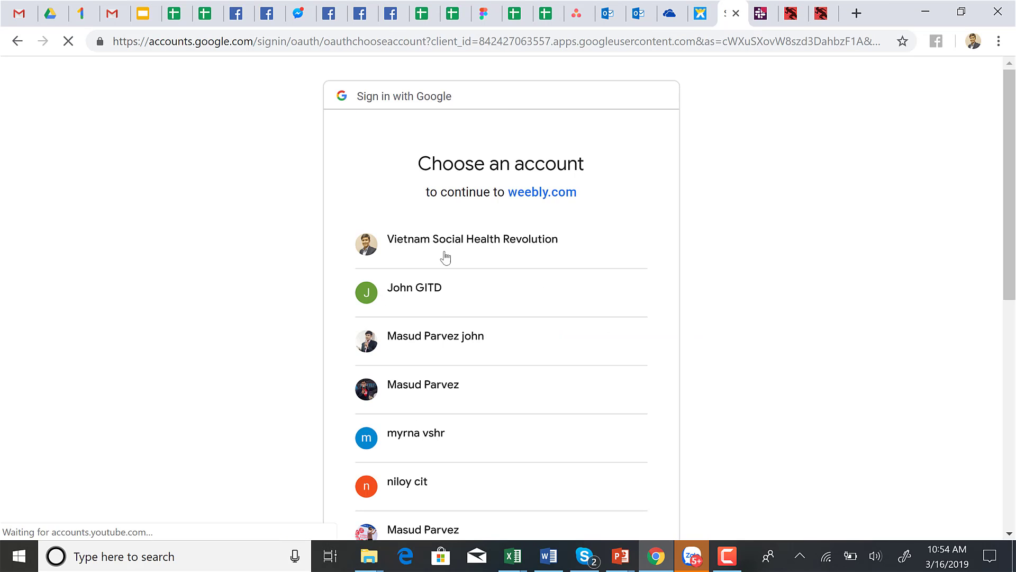
left_click(477, 256)
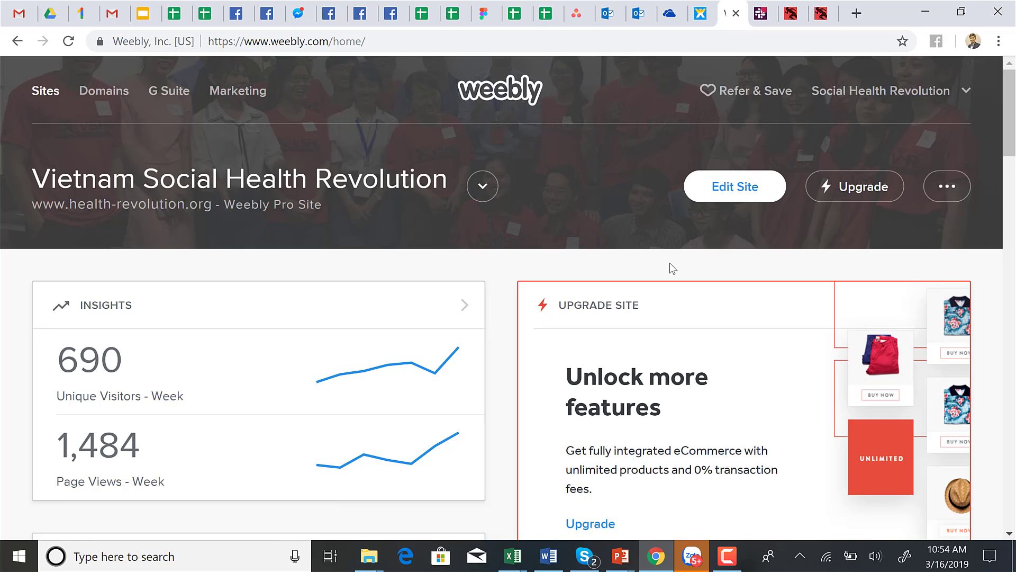
left_click(734, 197)
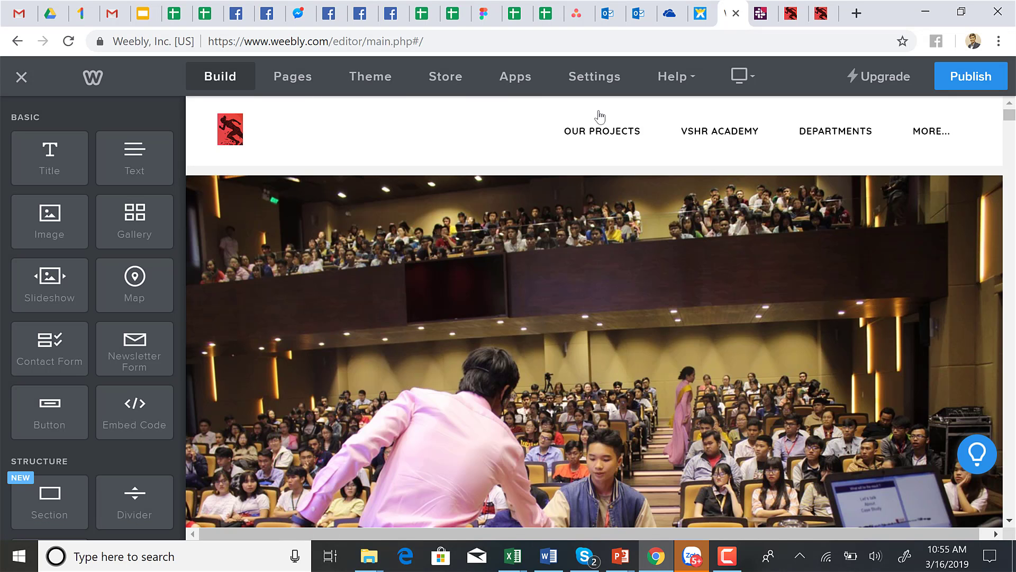
- View the Wix blog Posts dashboard and return to the Weebly site editor
left_click(389, 12)
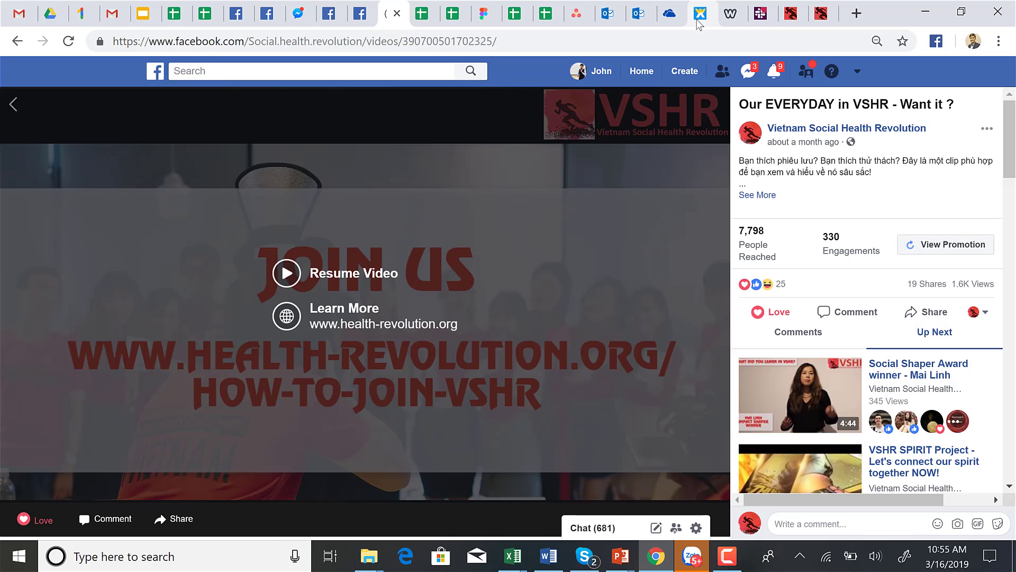
left_click(699, 22)
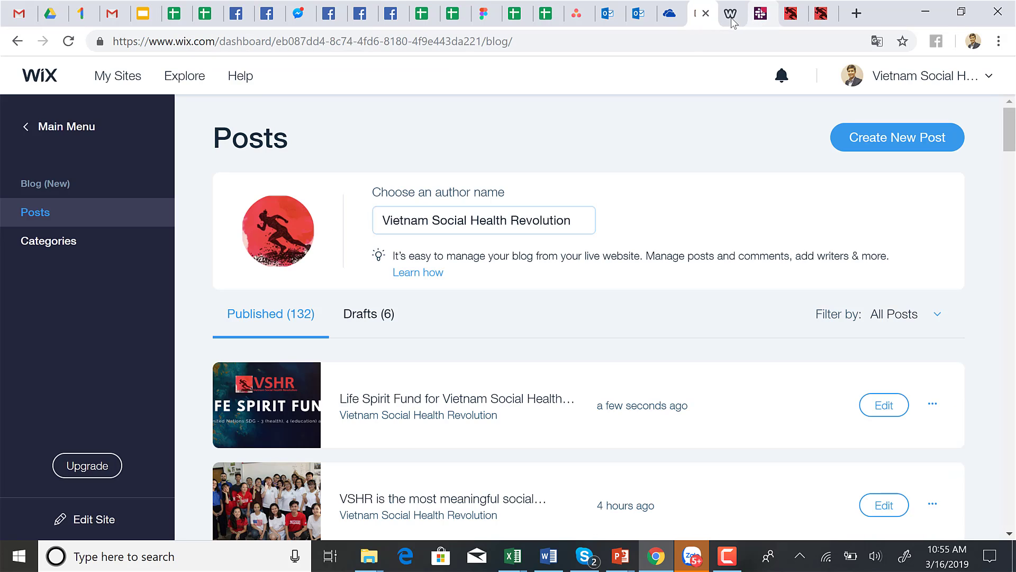
left_click(731, 13)
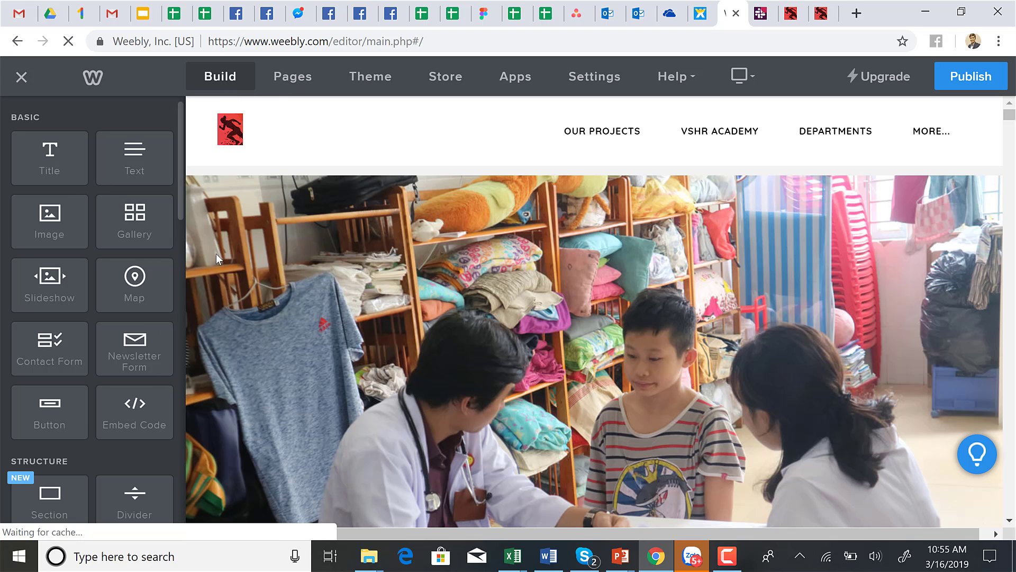
- Examine the homepage in the Weebly editor down to the red vision statement below the organization heading
scroll(462, 367, "down", 3)
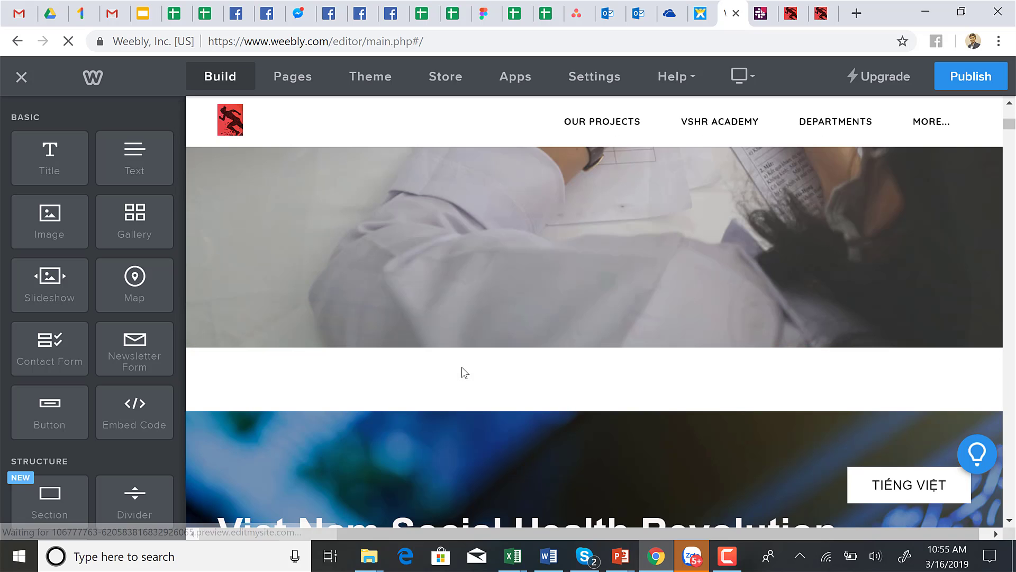
scroll(462, 373, "down", 1)
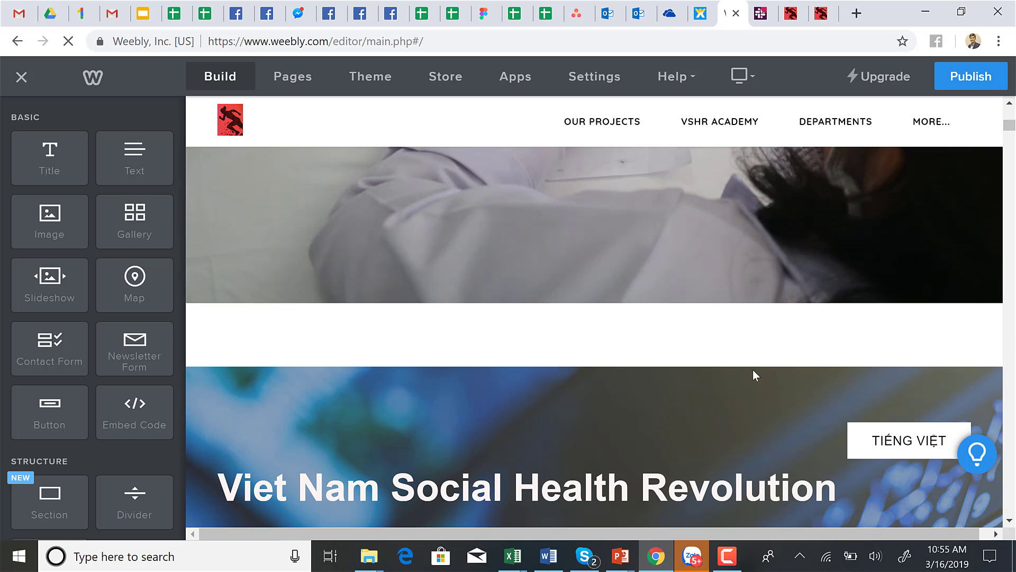
scroll(861, 440, "down", 3)
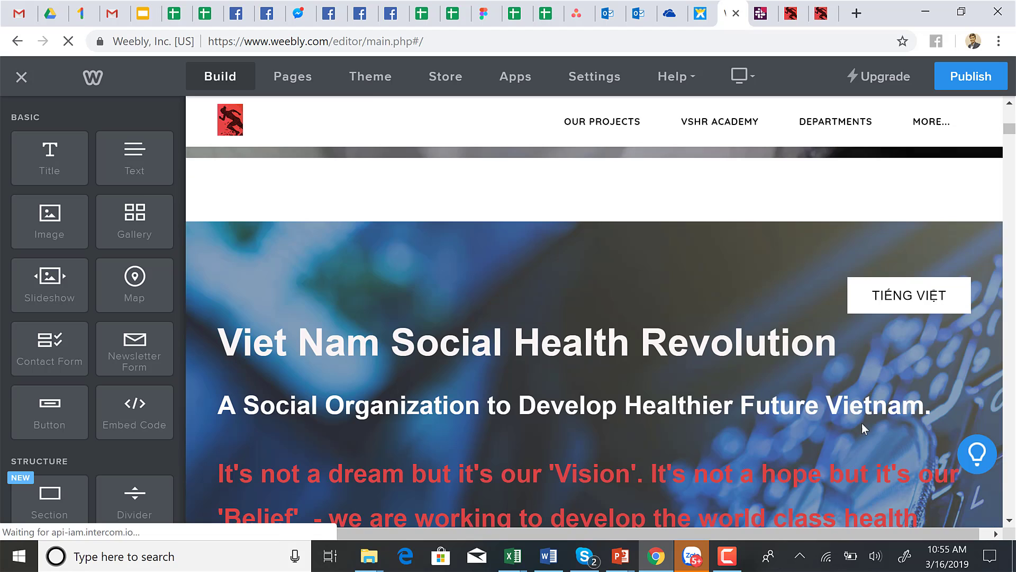
scroll(870, 290, "down", 3)
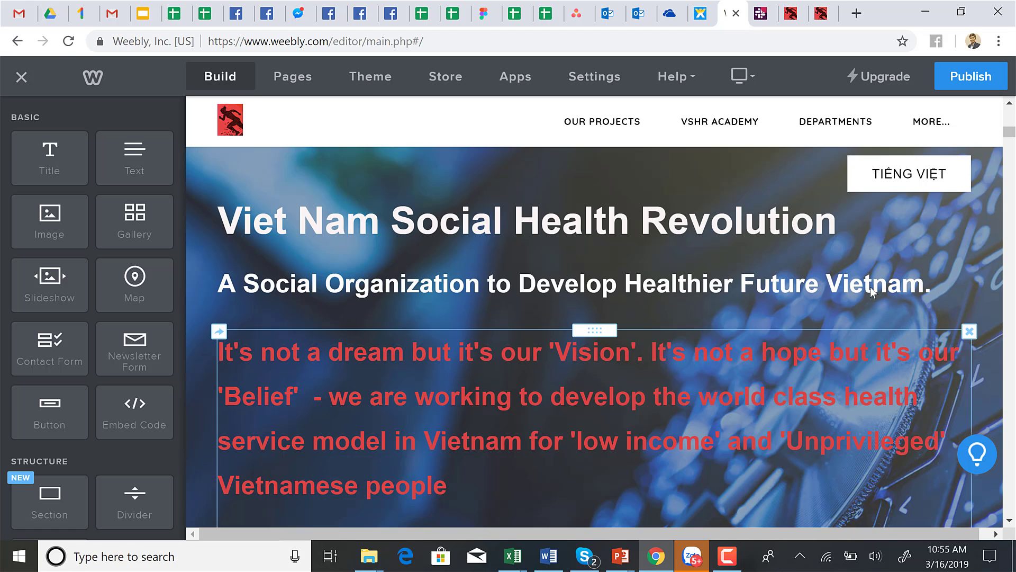
scroll(870, 287, "down", 2)
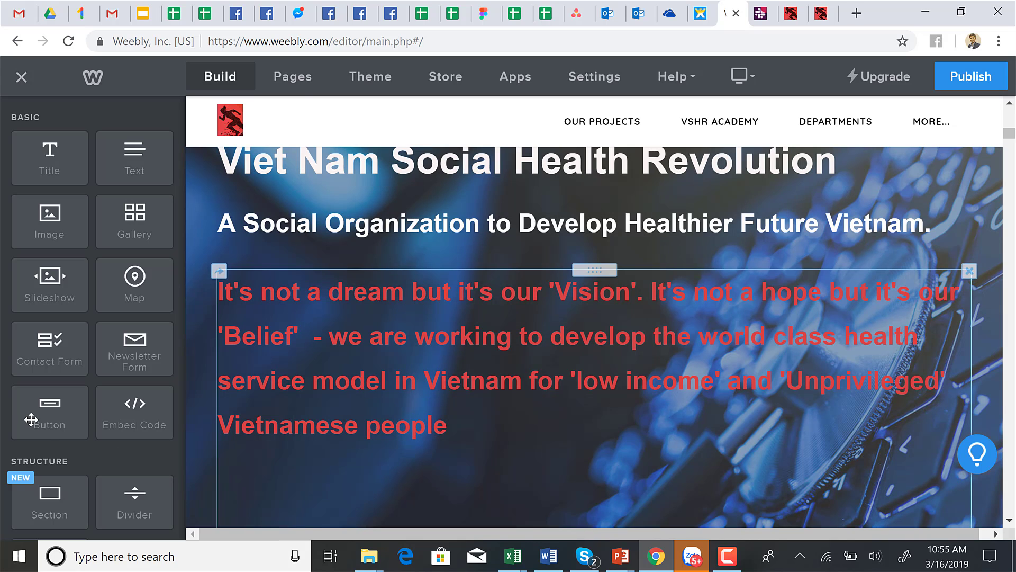
scroll(47, 423, "up", 1)
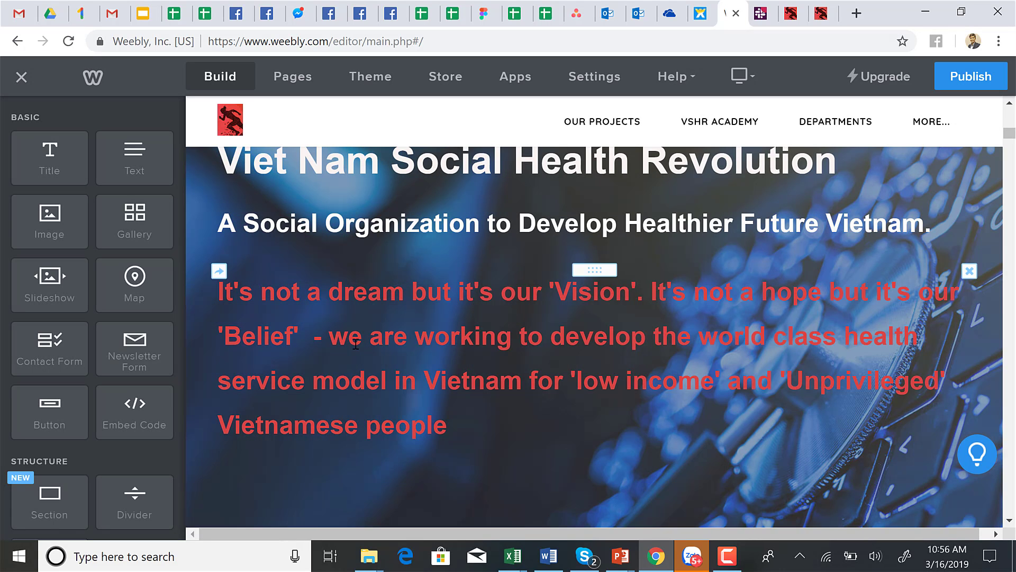
scroll(235, 280, "up", 3)
right_click(355, 343)
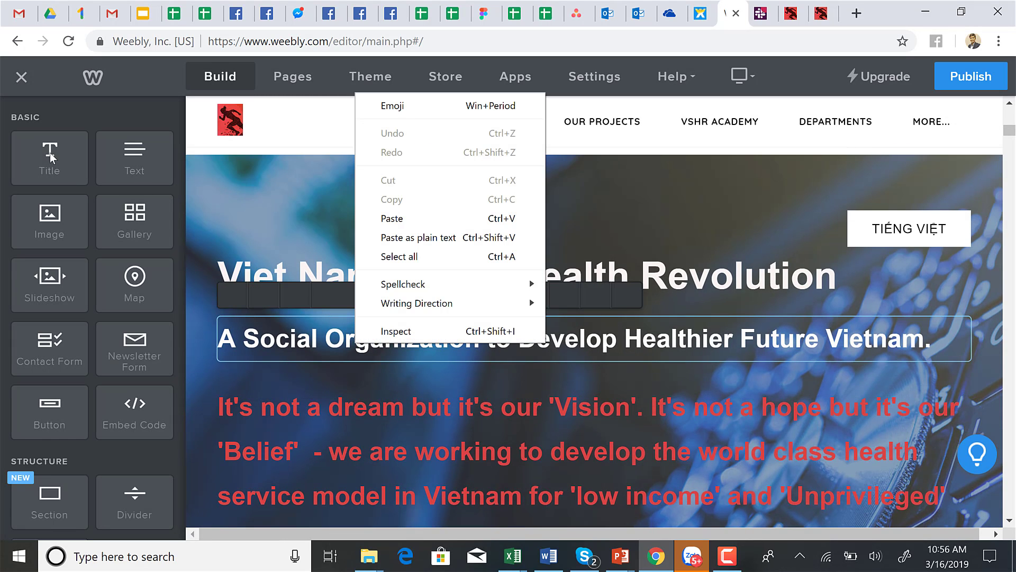
left_click(162, 111)
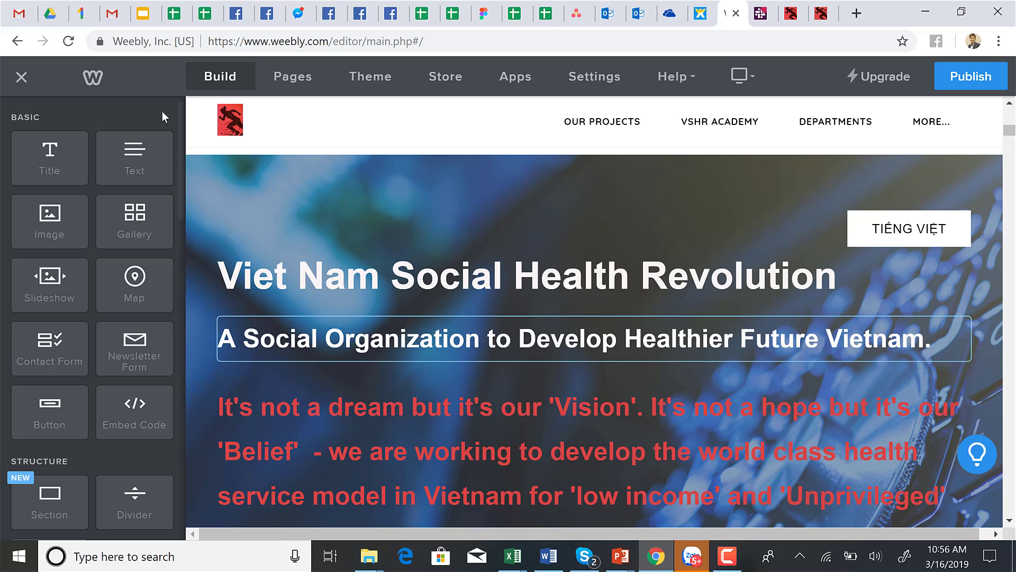
left_click(478, 281)
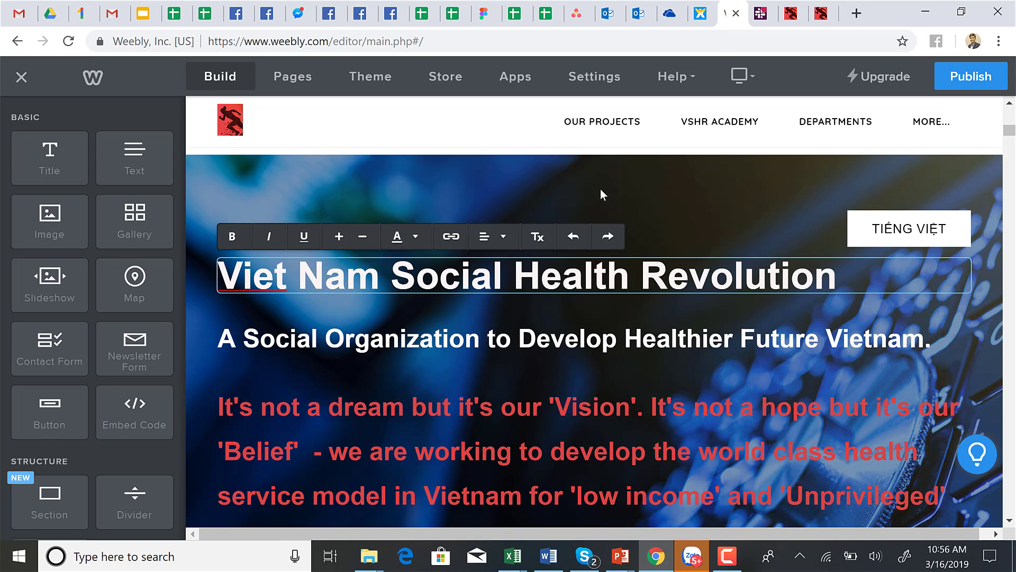
left_click(601, 189)
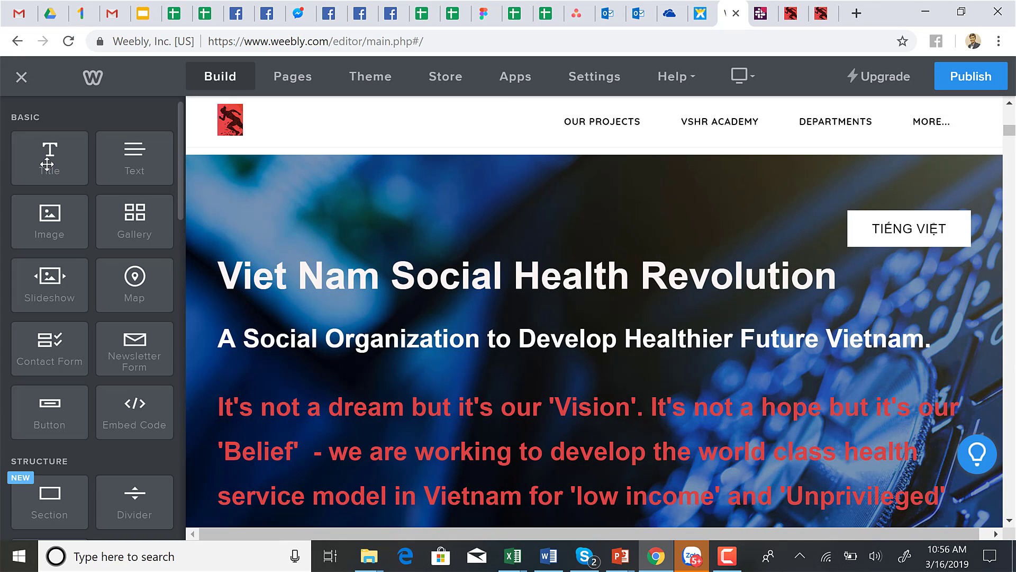
- Add a title element below the "Viet Nam Social Health Revolution" heading reading "Hay I am testing ! and showing yo" and, on a second line, "are you happy ?"
left_click_drag(47, 164, 398, 295)
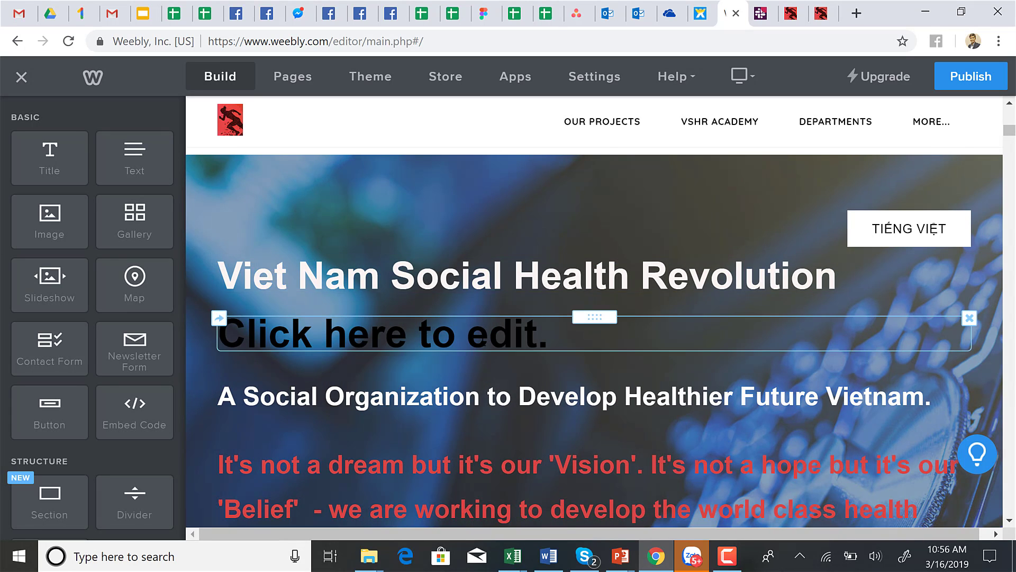
left_click(483, 341)
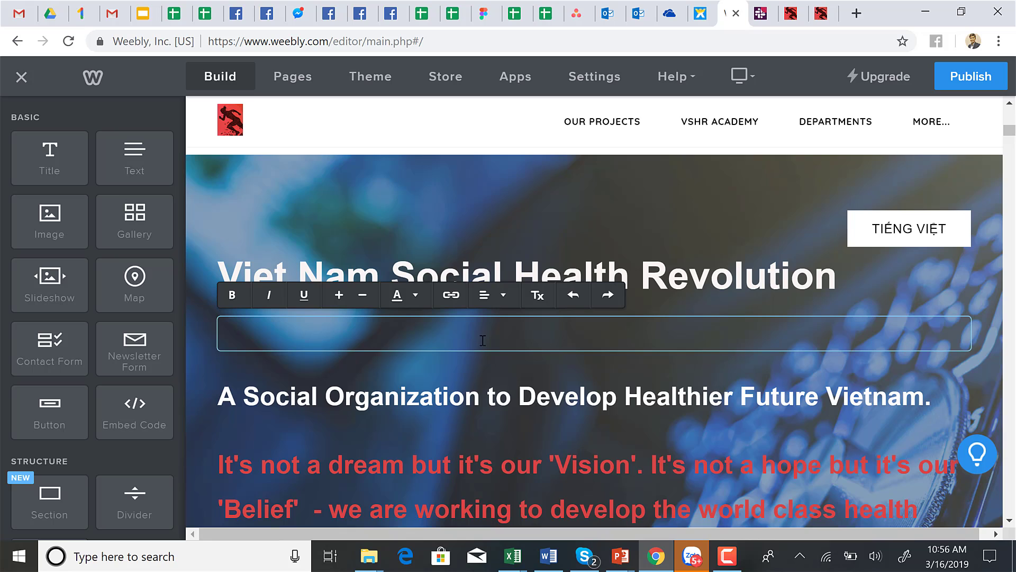
type("Hay I am tes")
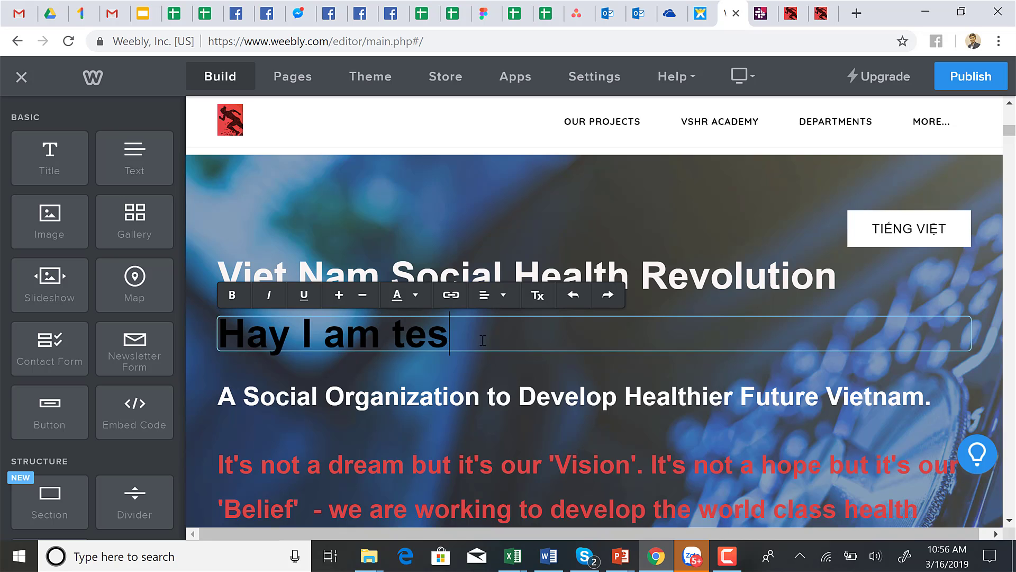
type("ting !")
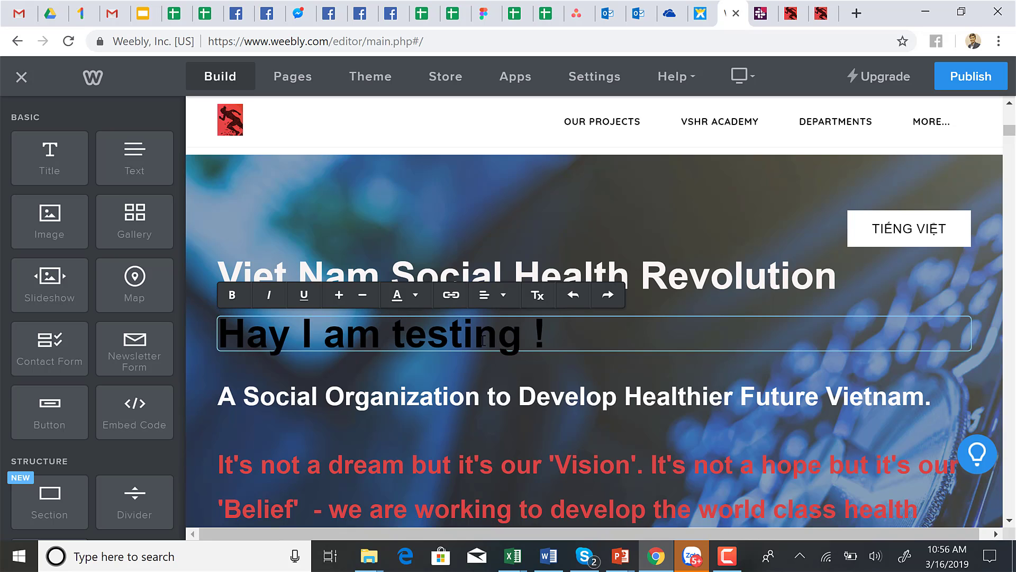
type("  and")
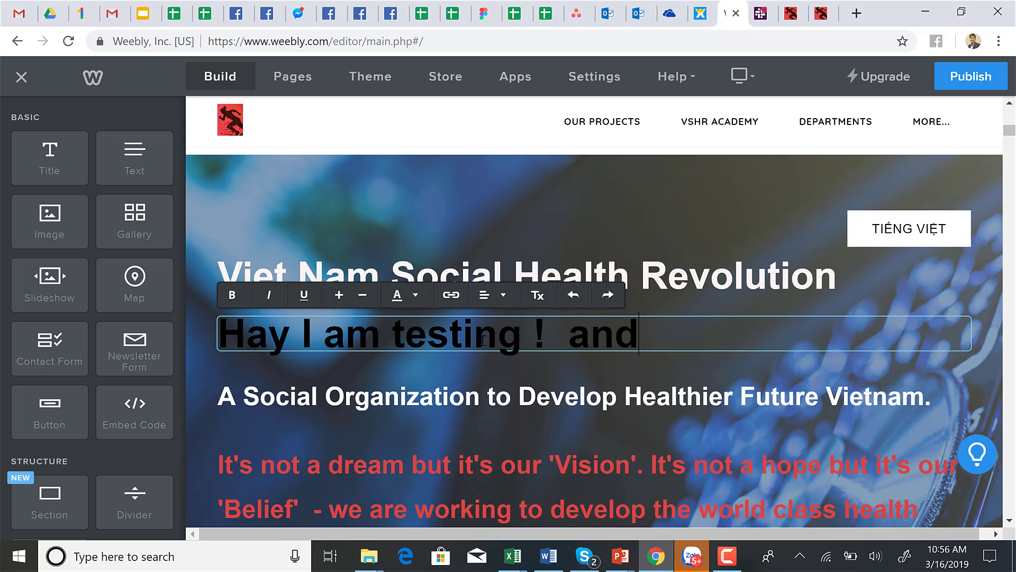
type(" showing yo")
key("Return")
type("ar")
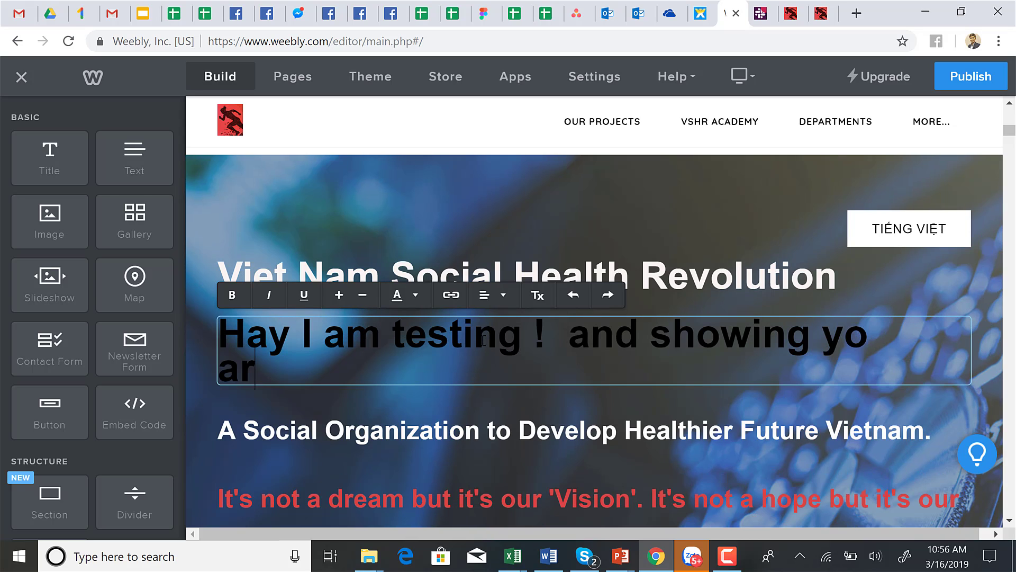
type("e you happy ?")
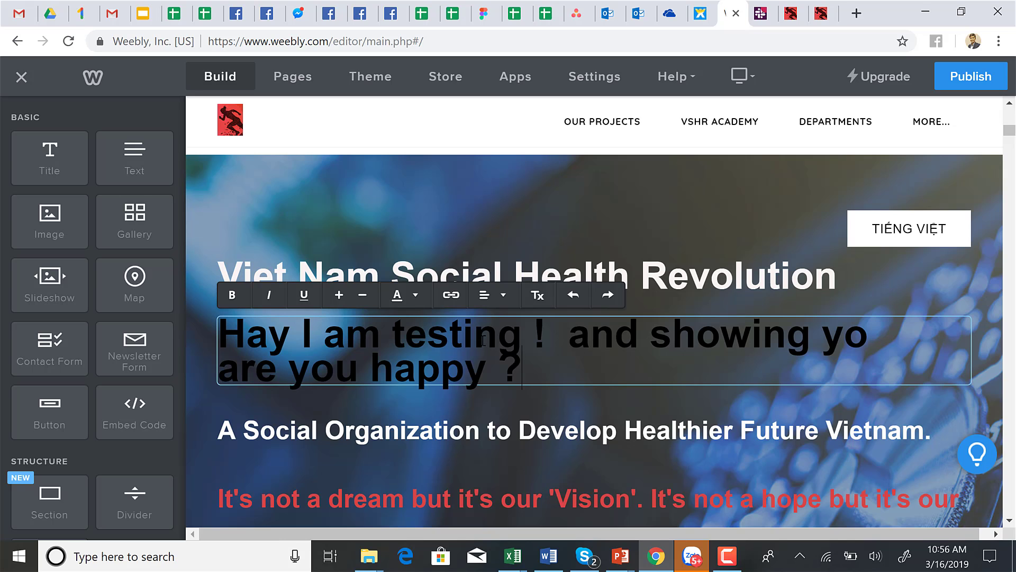
- Center the two-line test title and set all of its text to the near-white color #f8f4f4
key("ctrl+a")
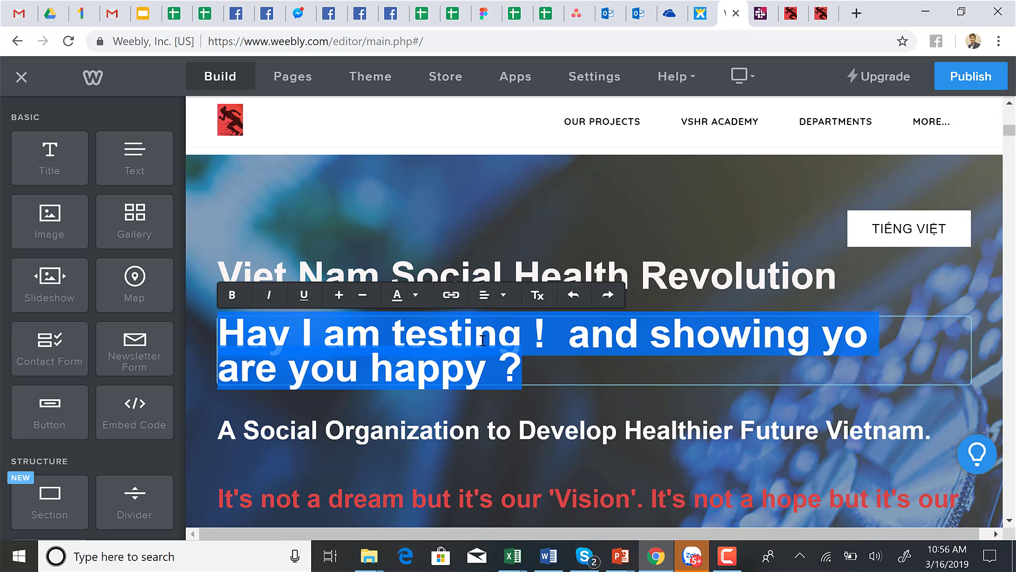
left_click(503, 301)
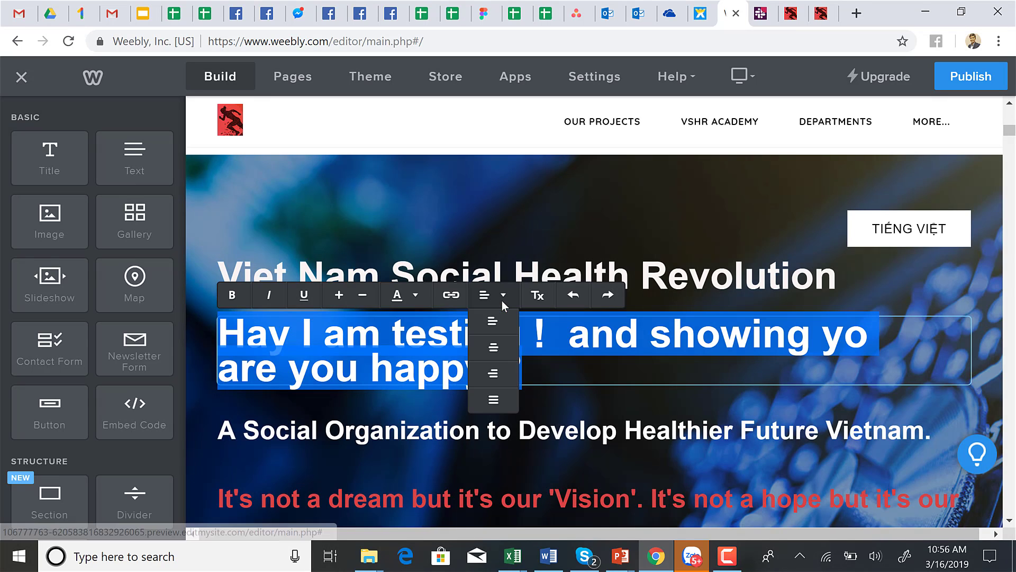
left_click(498, 346)
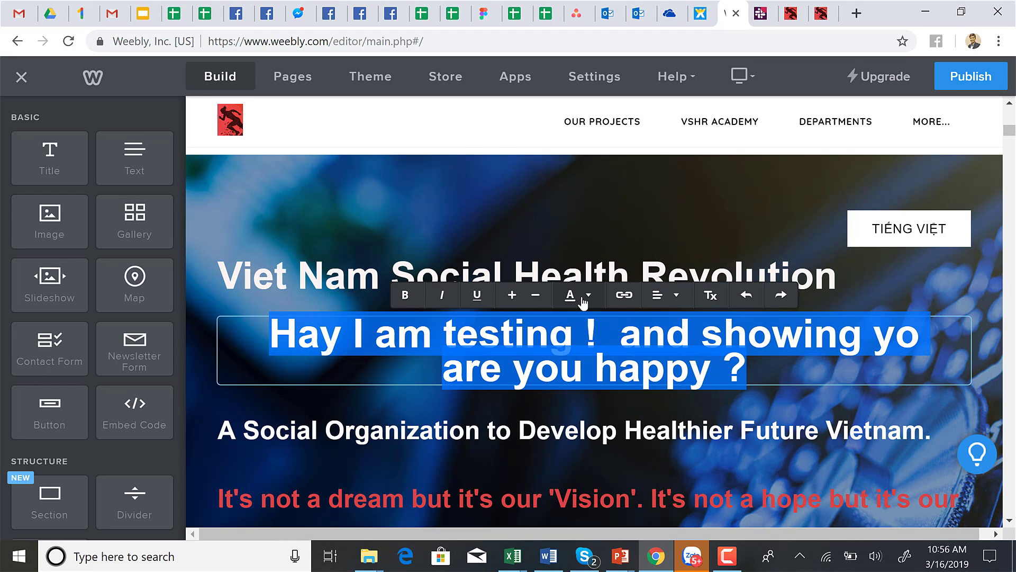
left_click(585, 300)
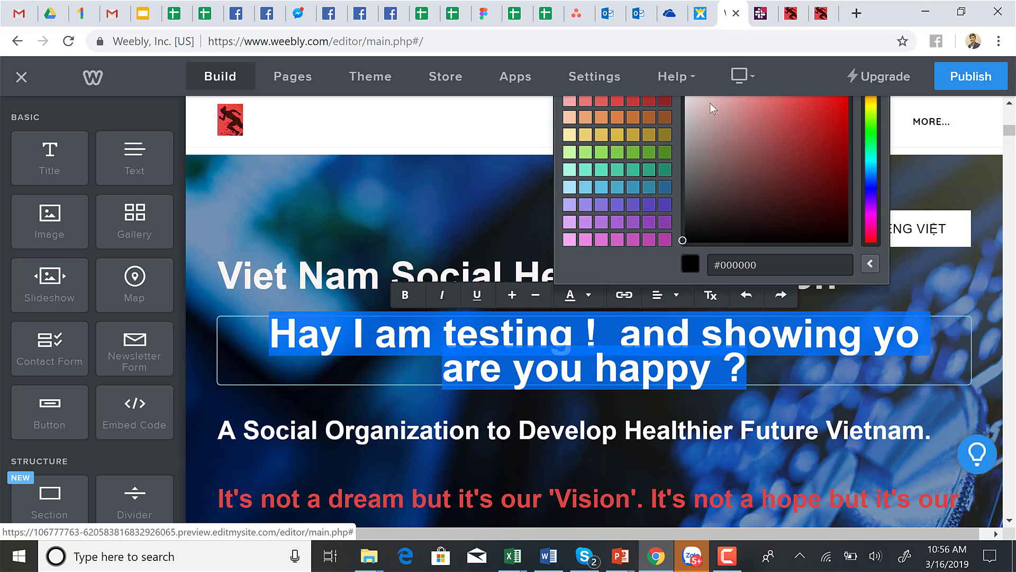
scroll(727, 163, "up", 2)
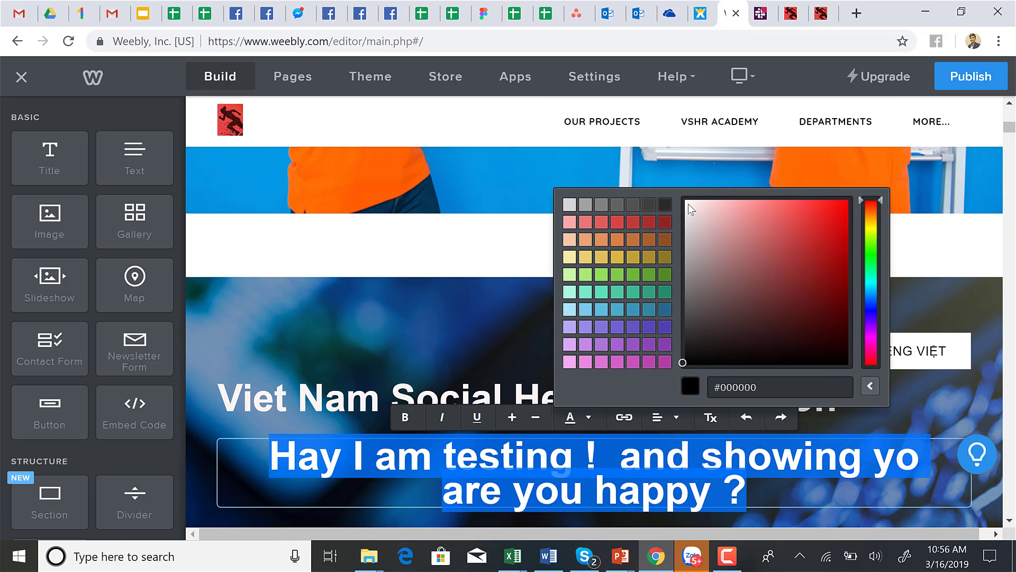
left_click(688, 205)
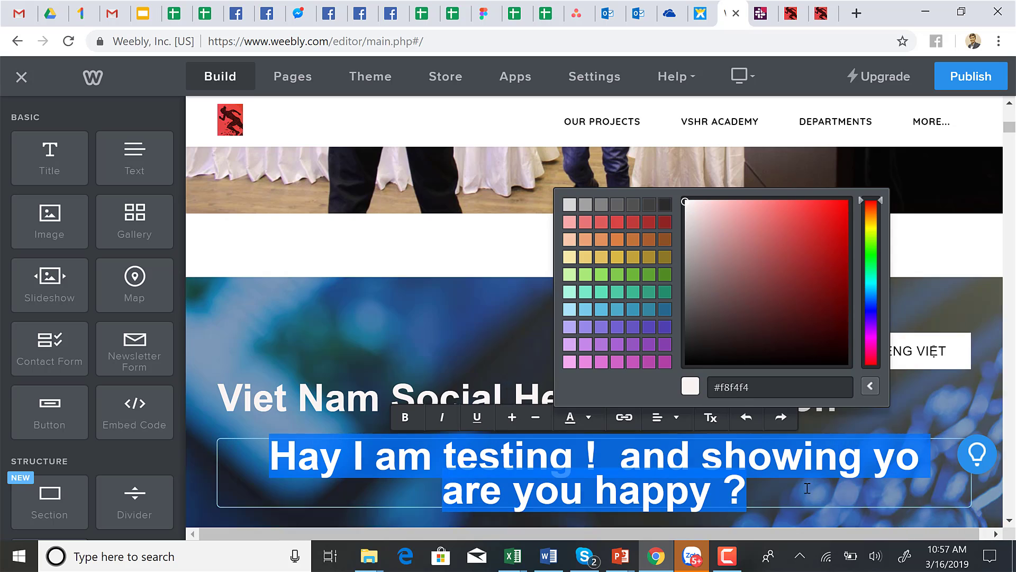
left_click(681, 360)
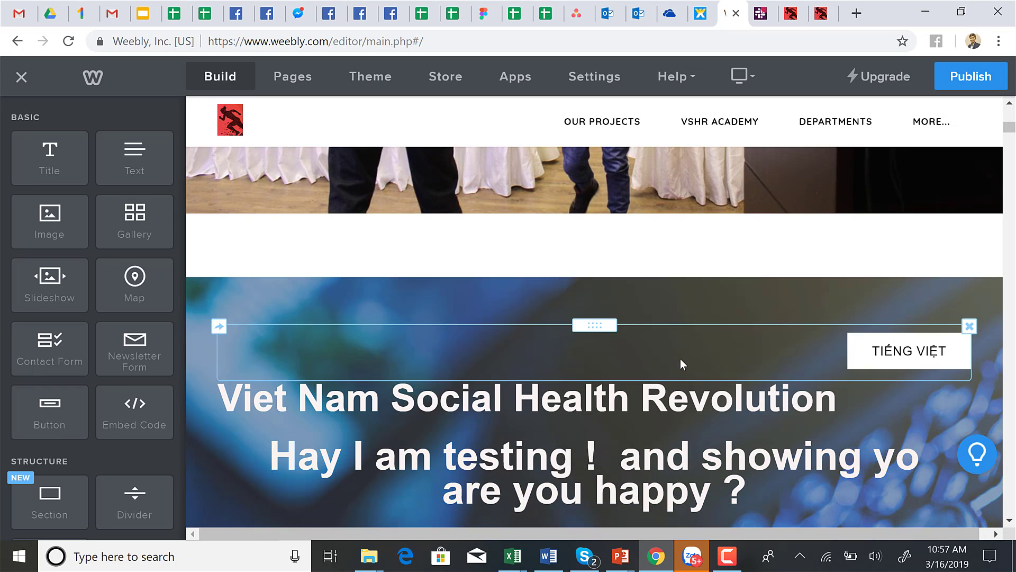
- Correct "yo" to "you" at the end of the test title's first line and leave text editing
scroll(681, 363, "down", 4)
scroll(681, 360, "up", 1)
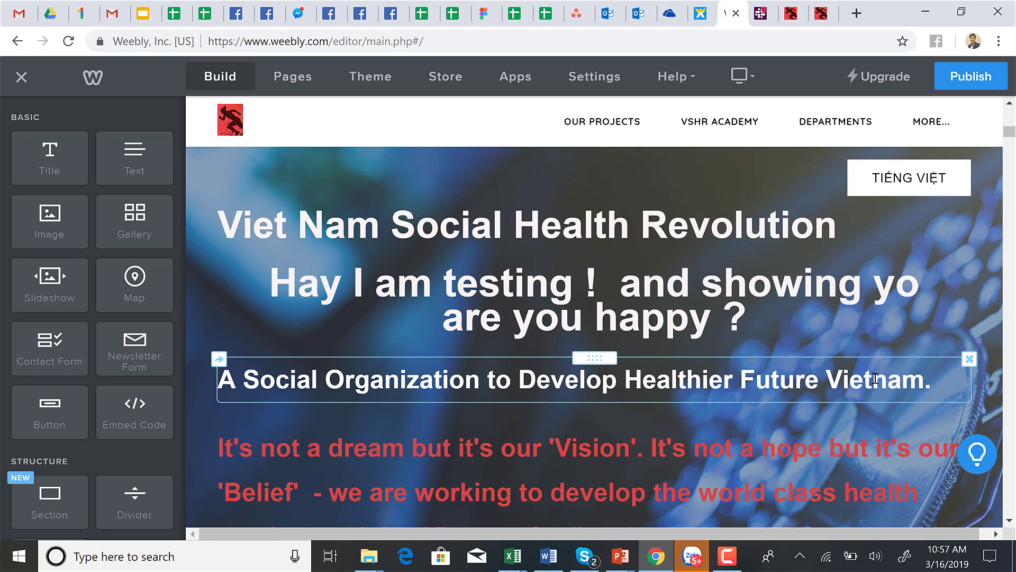
left_click(919, 285)
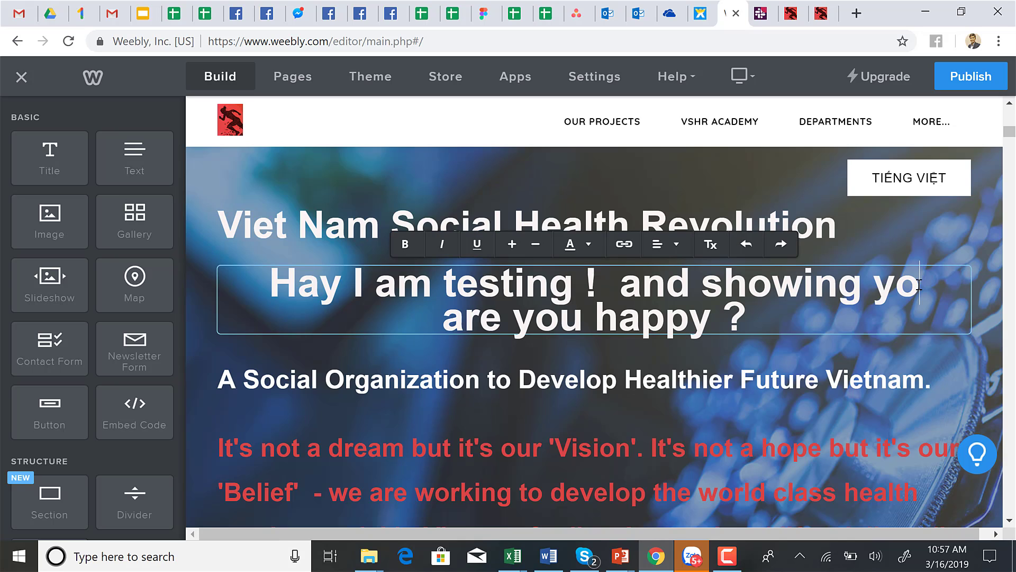
type("u")
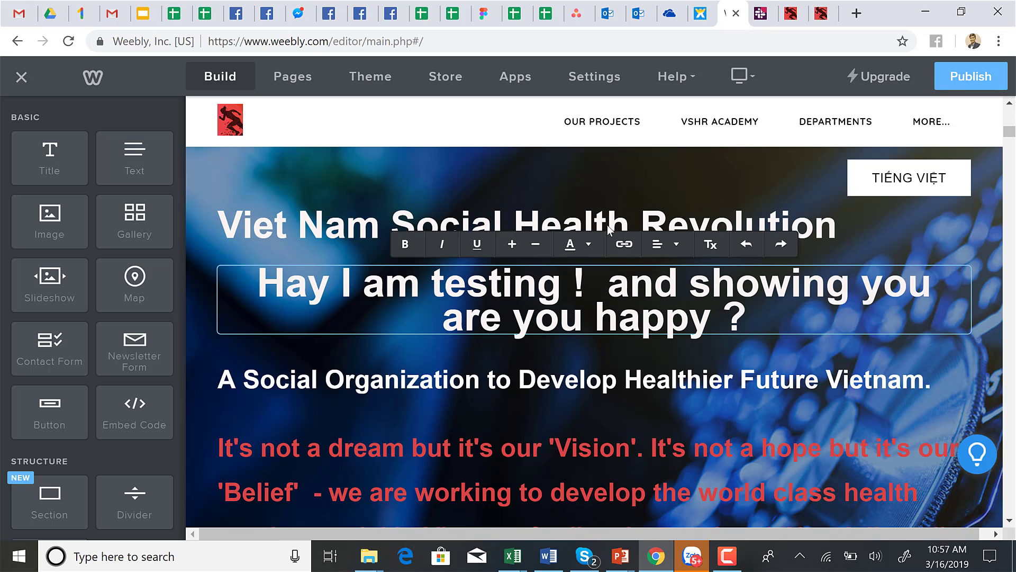
scroll(475, 262, "up", 2)
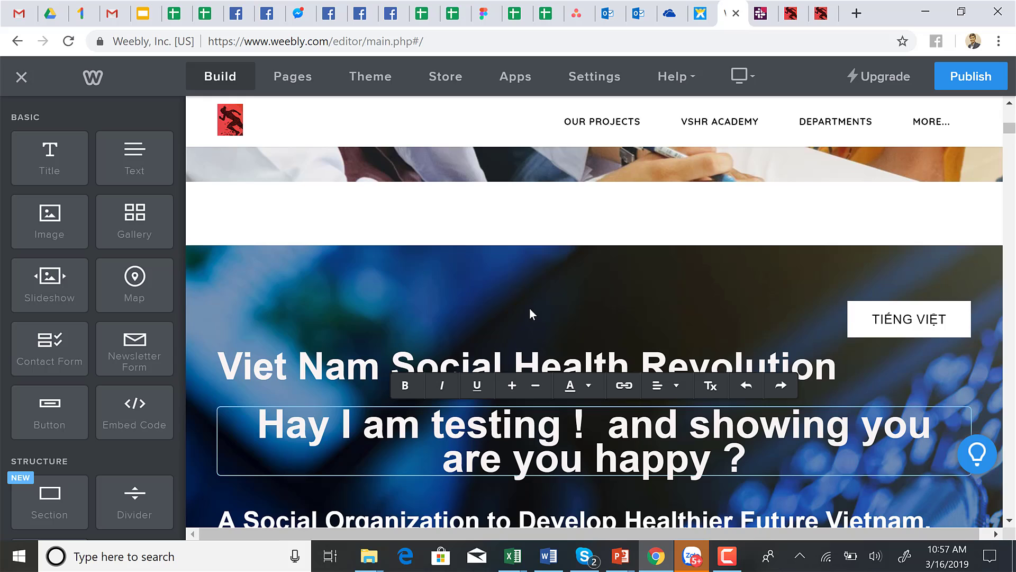
left_click(531, 314)
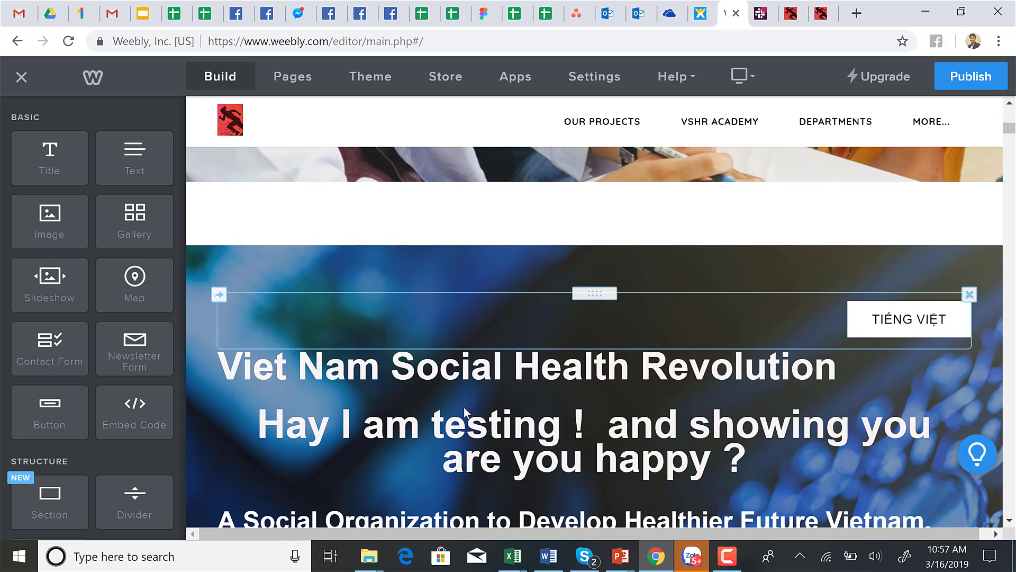
- Insert an image element between the test title and the tagline, browse the computer for a photo, and cancel the upload
scroll(458, 408, "down", 1)
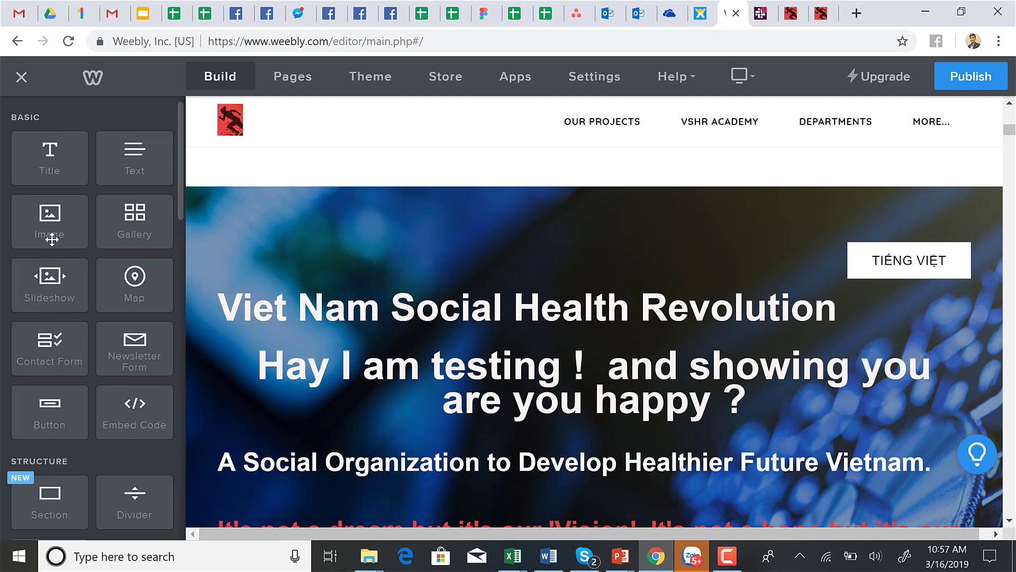
left_click_drag(52, 239, 493, 435)
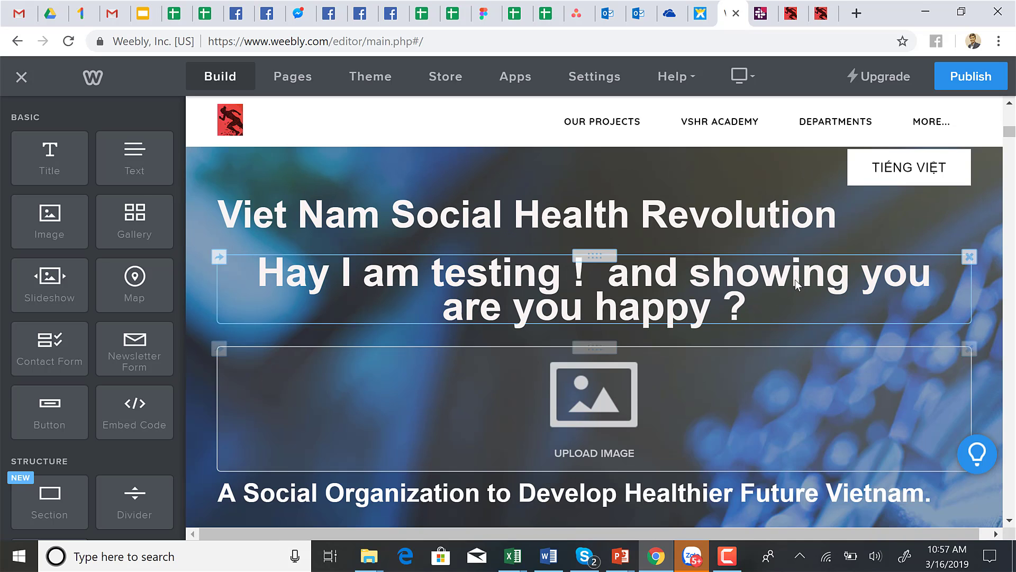
left_click(595, 413)
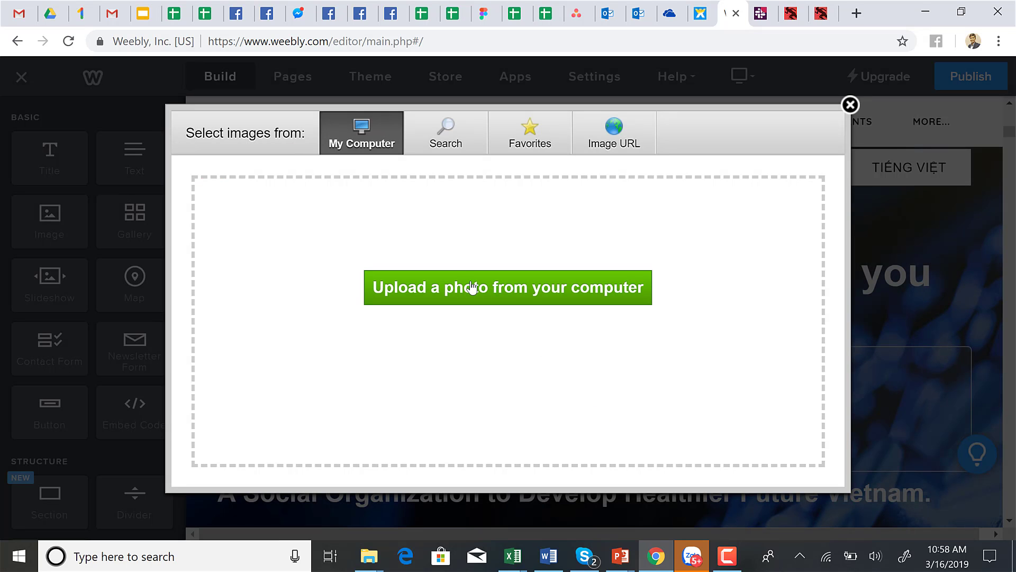
left_click(472, 287)
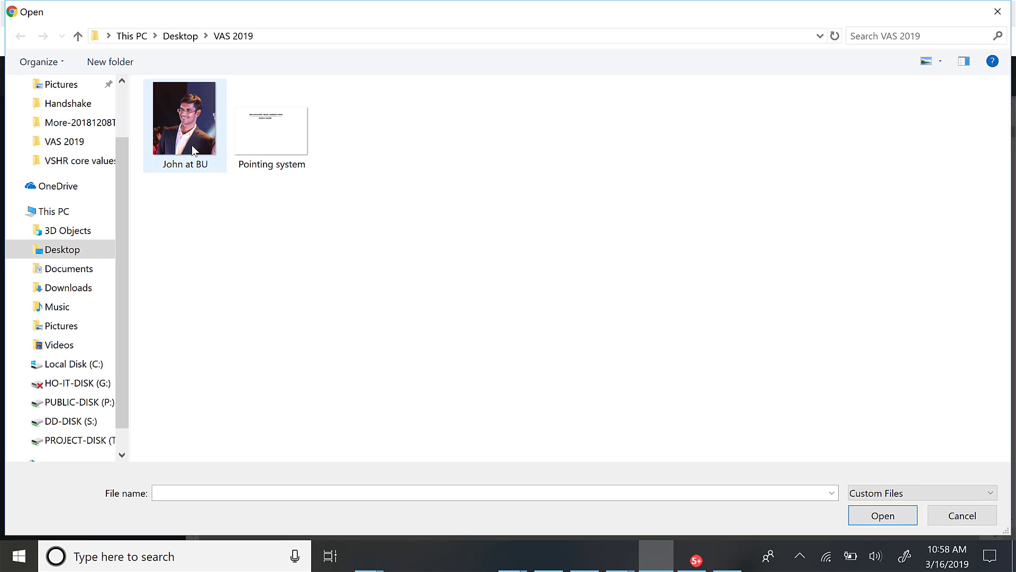
left_click(1006, 8)
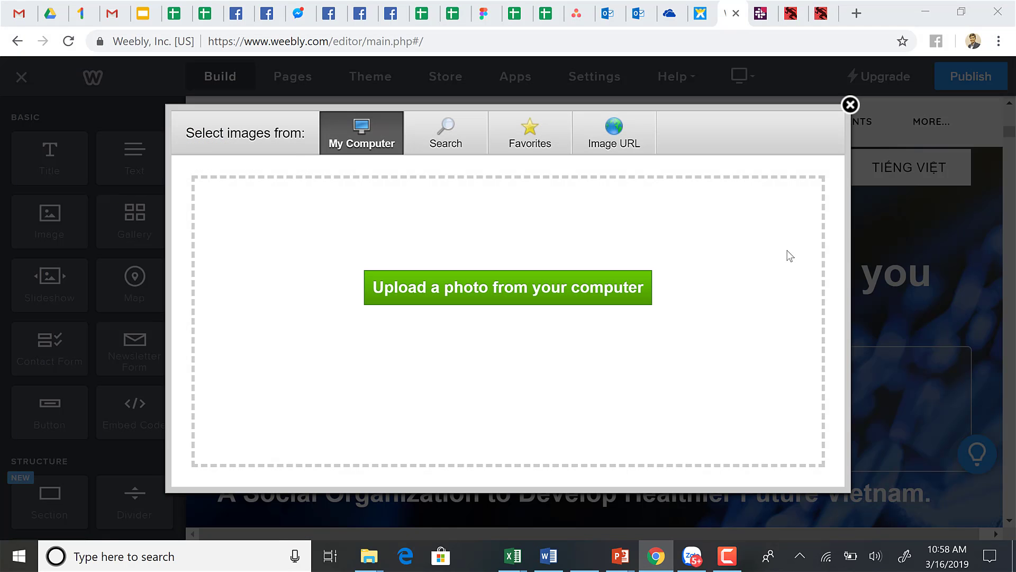
left_click(851, 105)
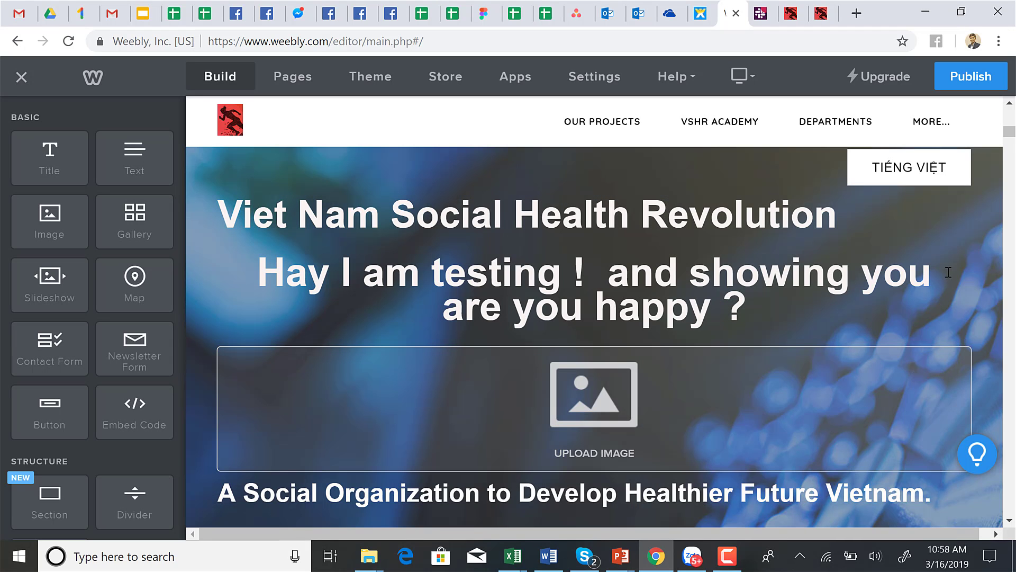
- Delete the two-line test title between the organization heading and the image placeholder, confirming the removal
left_click(966, 258)
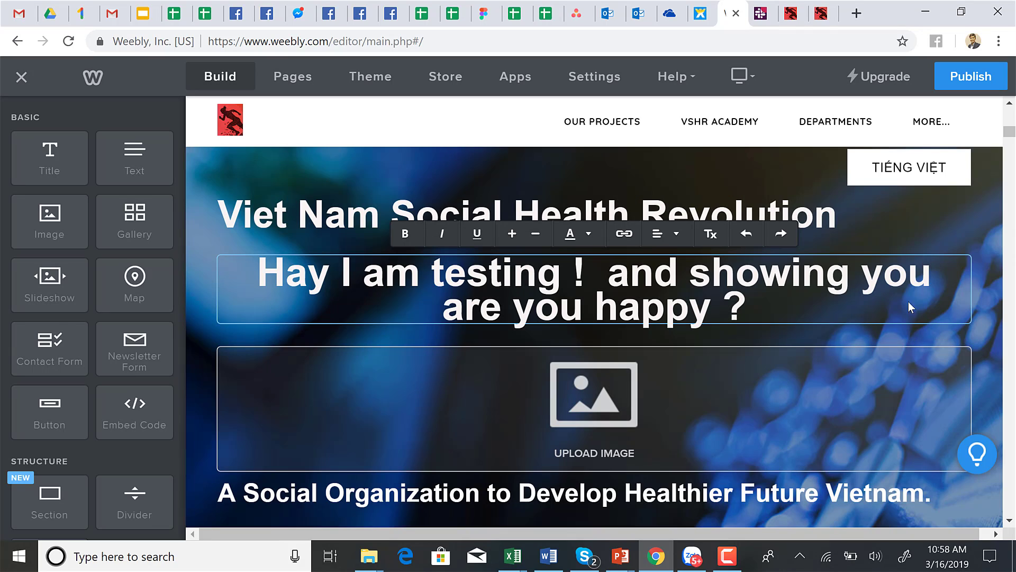
left_click(230, 412)
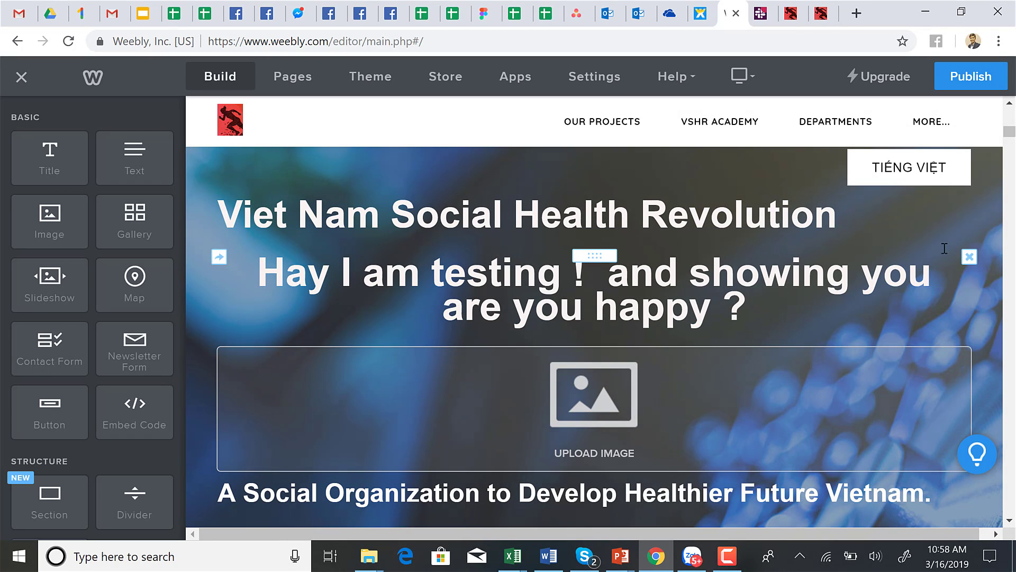
left_click(970, 258)
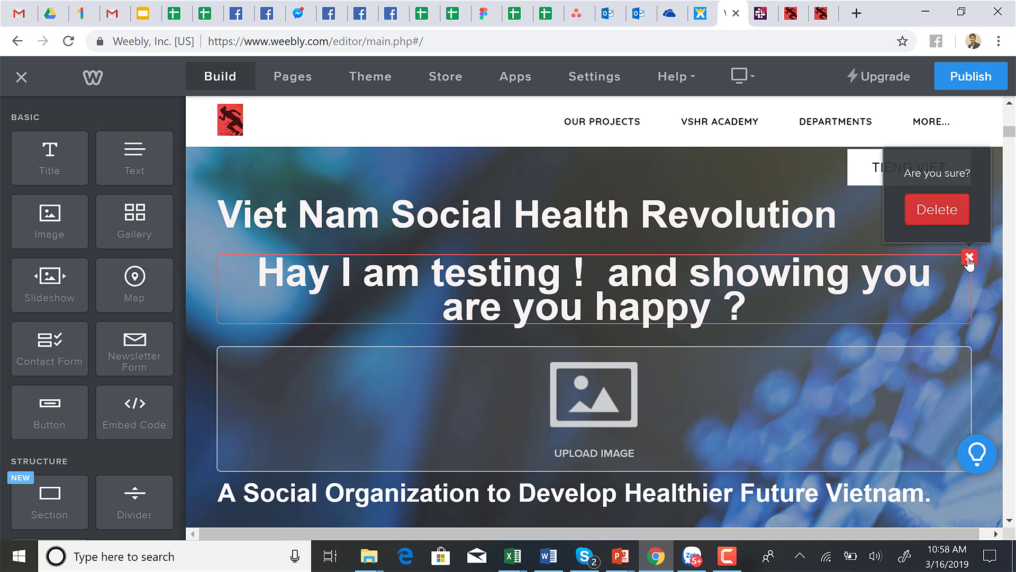
left_click(931, 209)
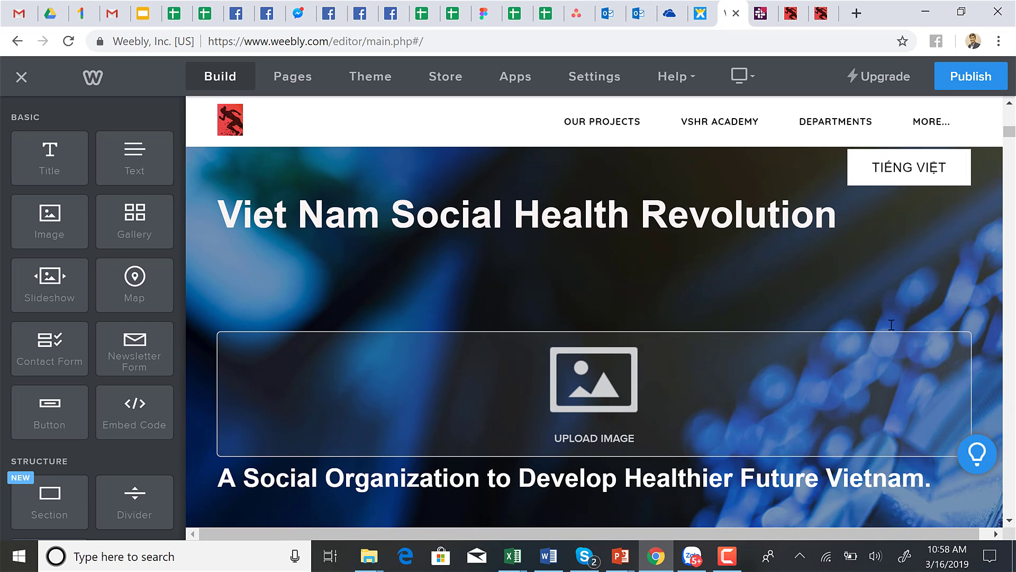
left_click(876, 374)
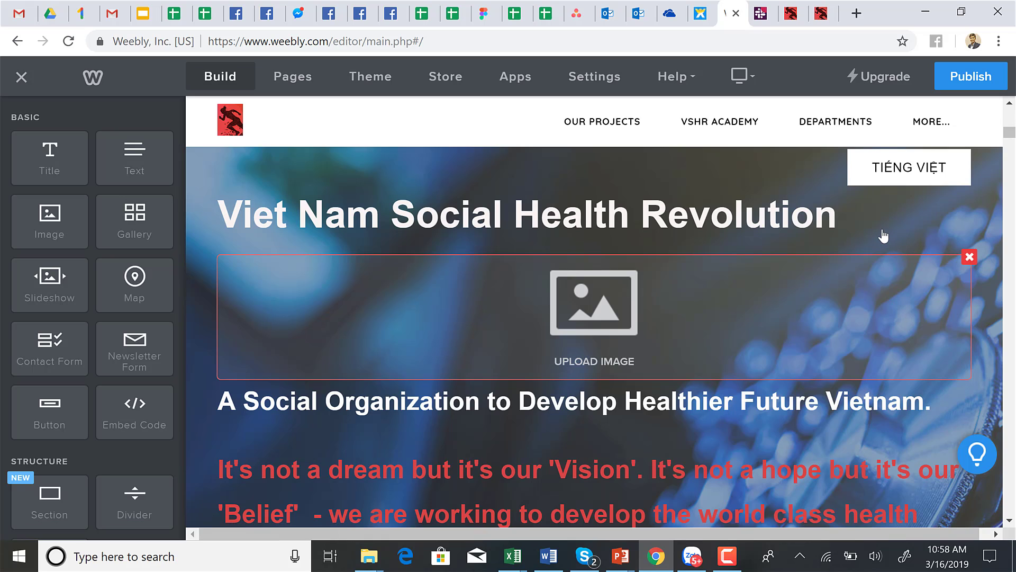
- Delete the empty image placeholder between the organization heading and the tagline, confirming the removal
left_click(969, 258)
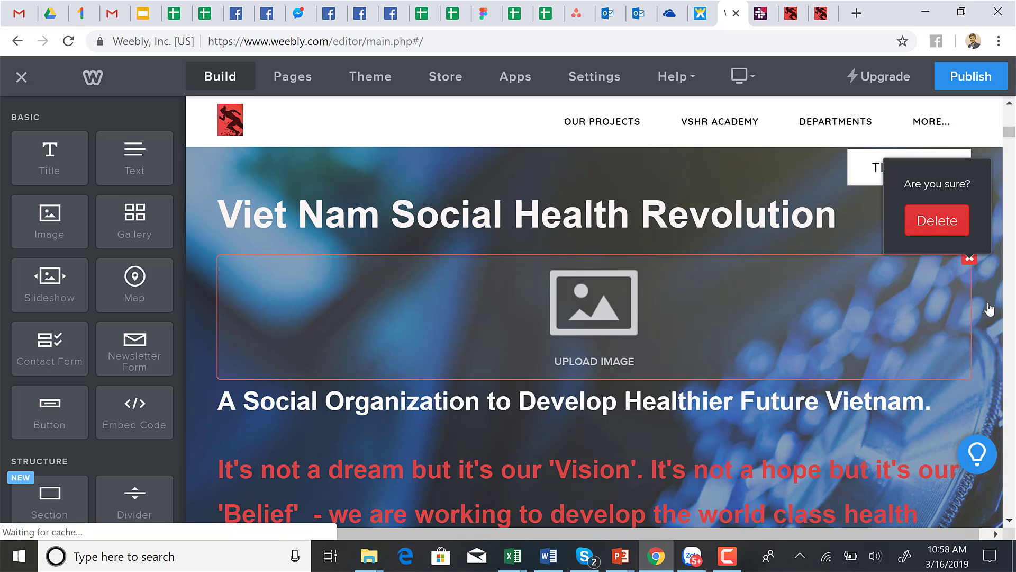
left_click(927, 217)
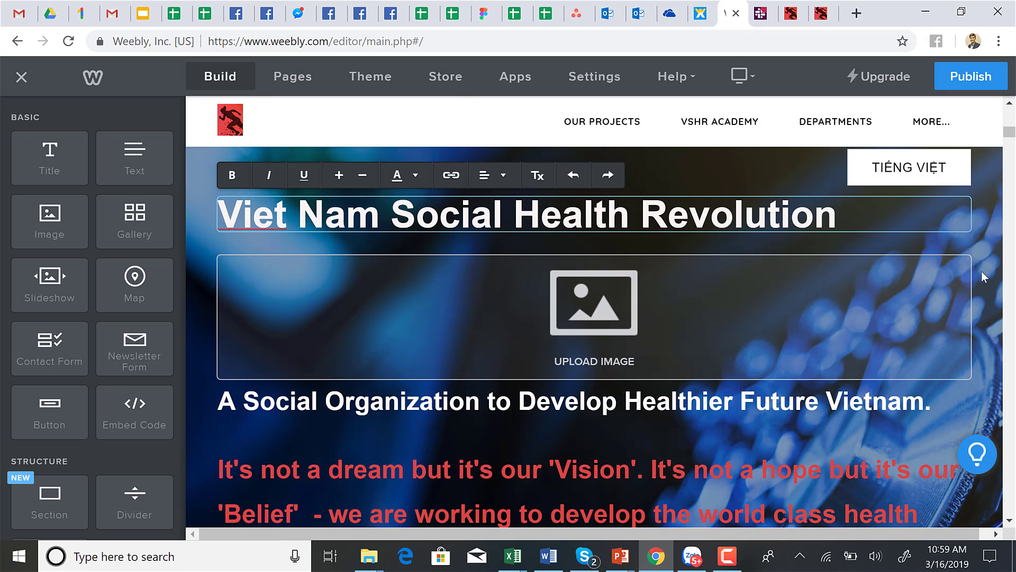
left_click(981, 271)
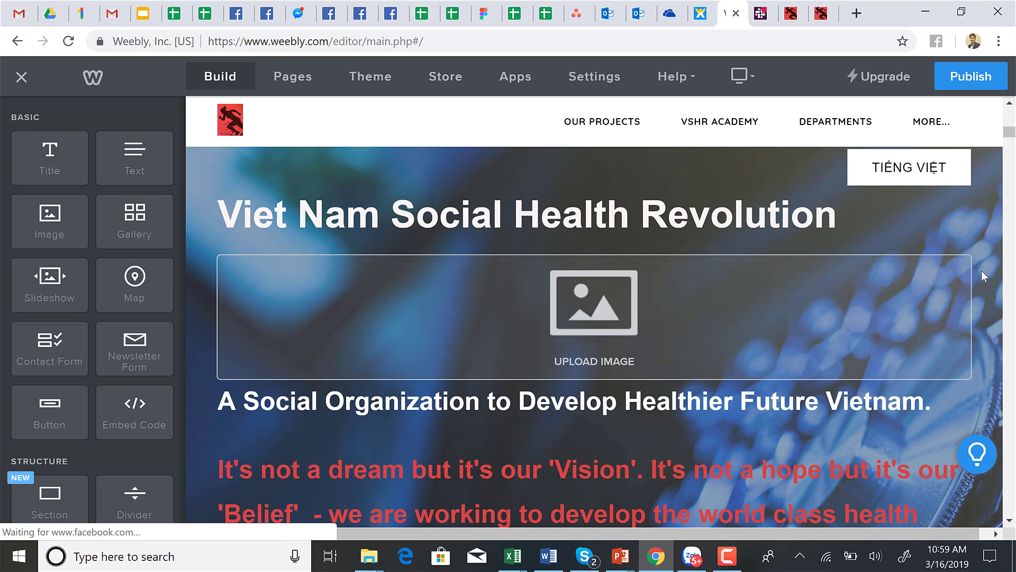
mouse_move(937, 279)
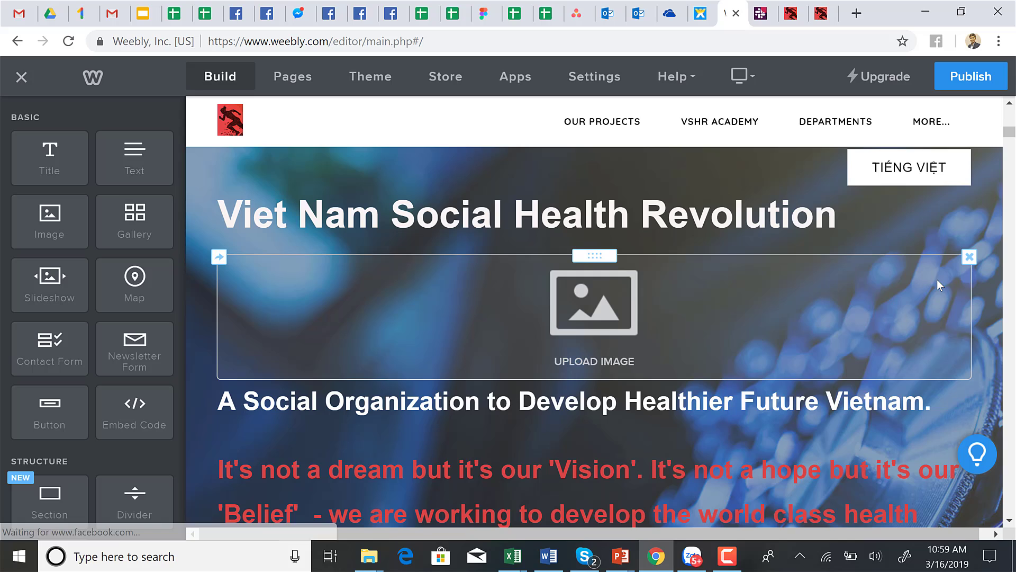
left_click(970, 258)
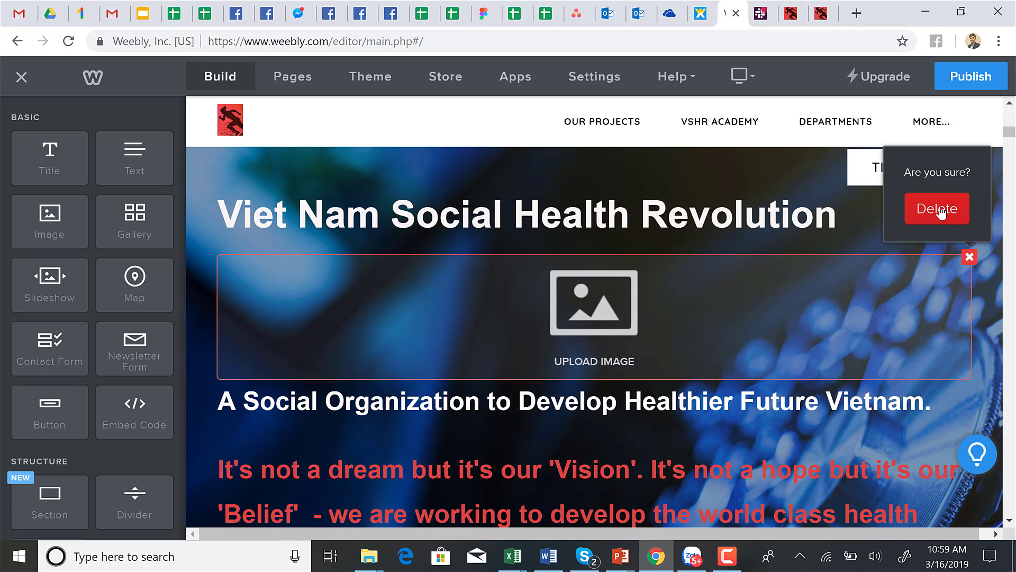
left_click(938, 210)
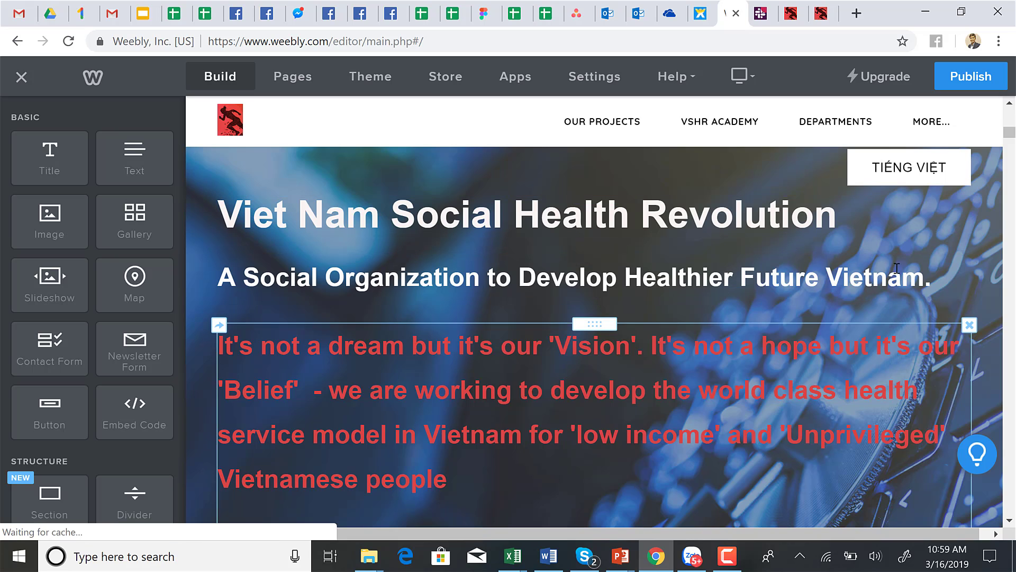
- Delete the final period of the tagline "A Social Organization to Develop Healthier Future Vietnam." and enter it again
left_click(933, 278)
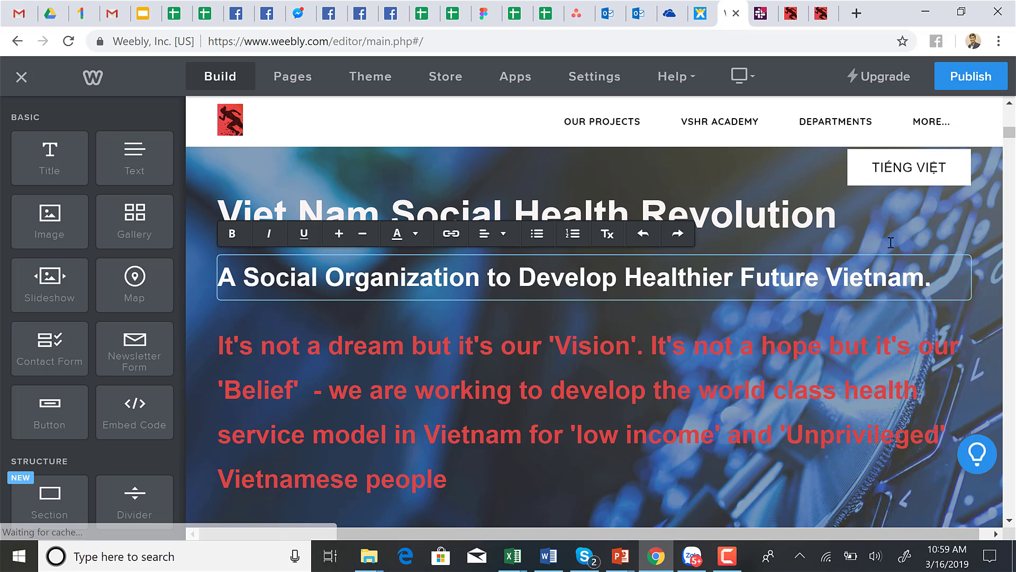
triple_click(935, 286)
left_click(935, 287)
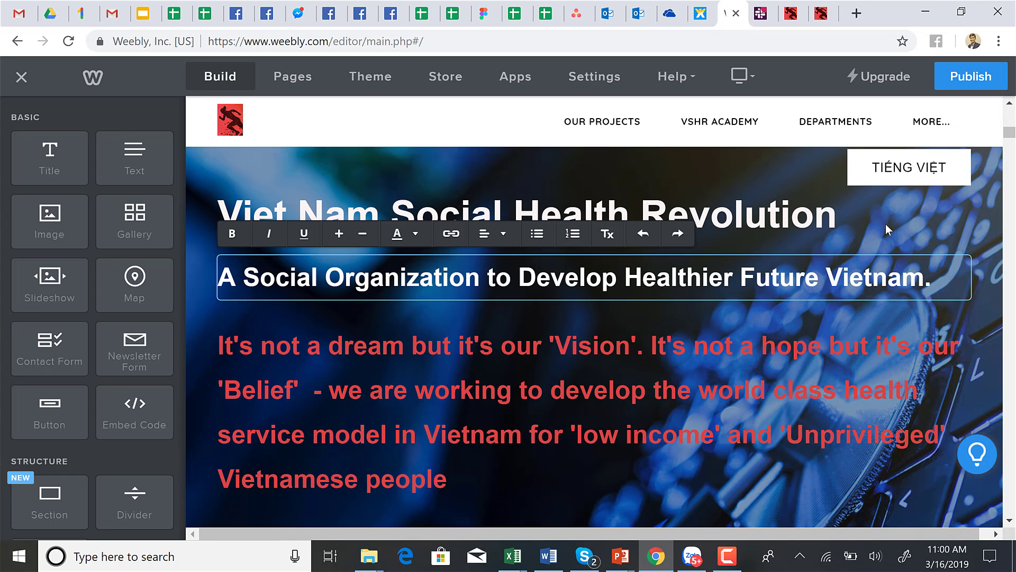
left_click(885, 224)
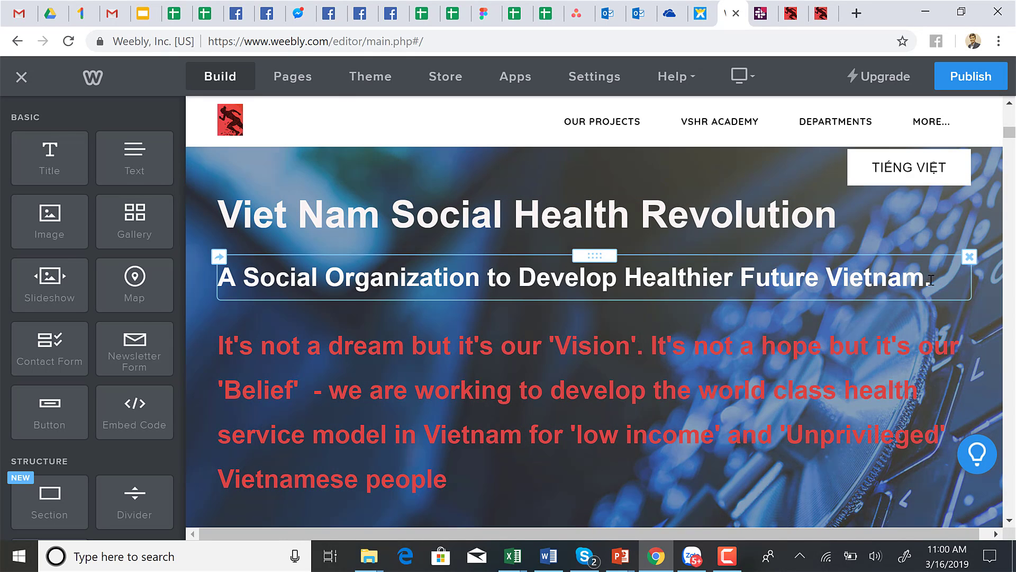
left_click(930, 280)
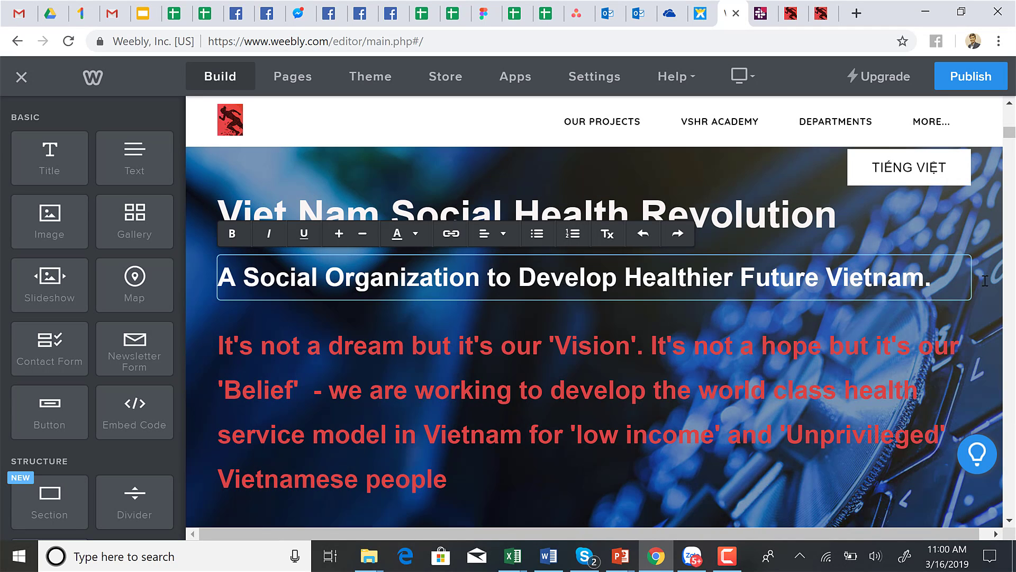
key("BackSpace")
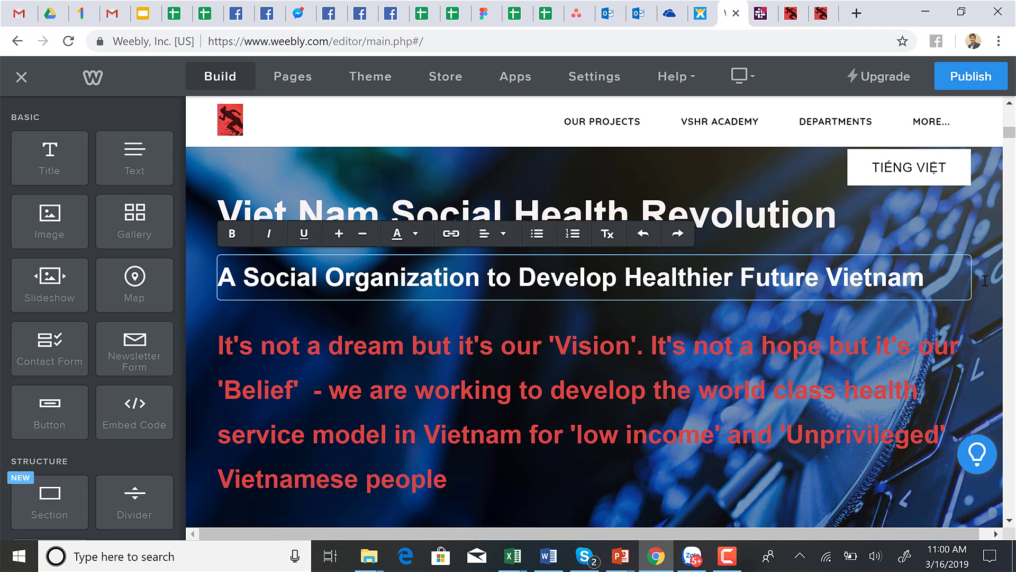
type(".")
left_click(1009, 136)
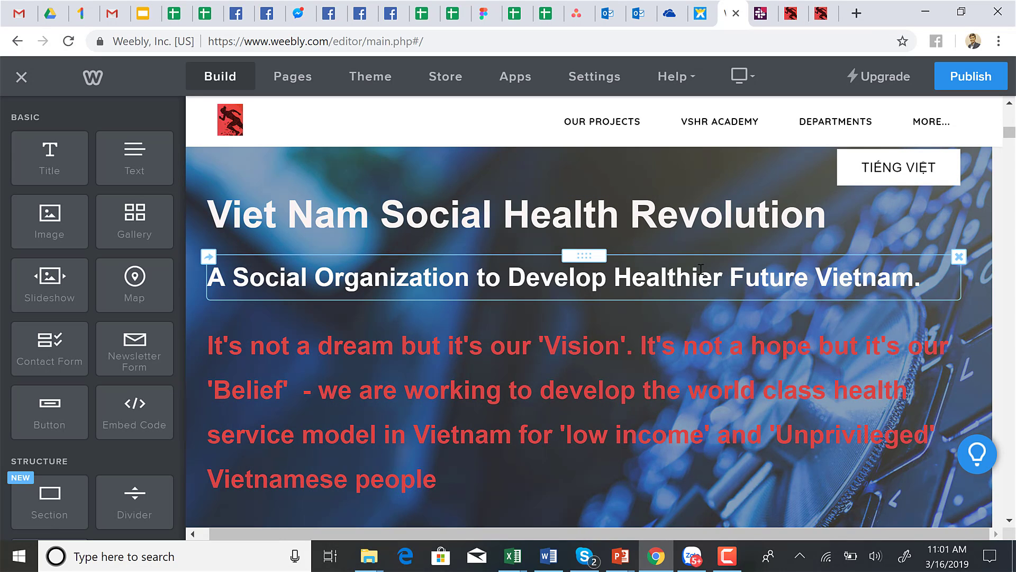
- Look through the home page's text, achievements and core values sections and return to its beginning
left_click(703, 265)
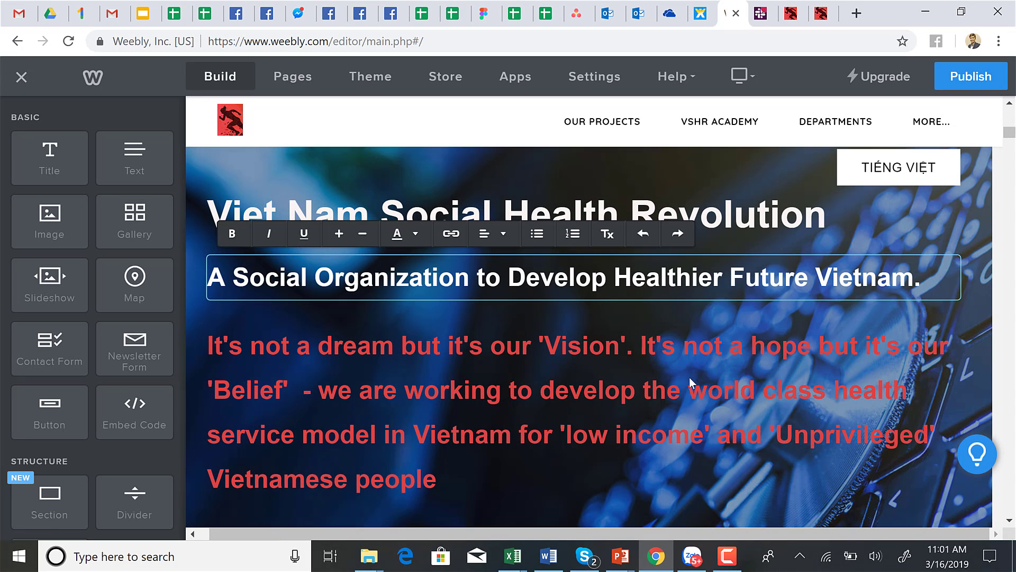
left_click(689, 377)
left_click(689, 377)
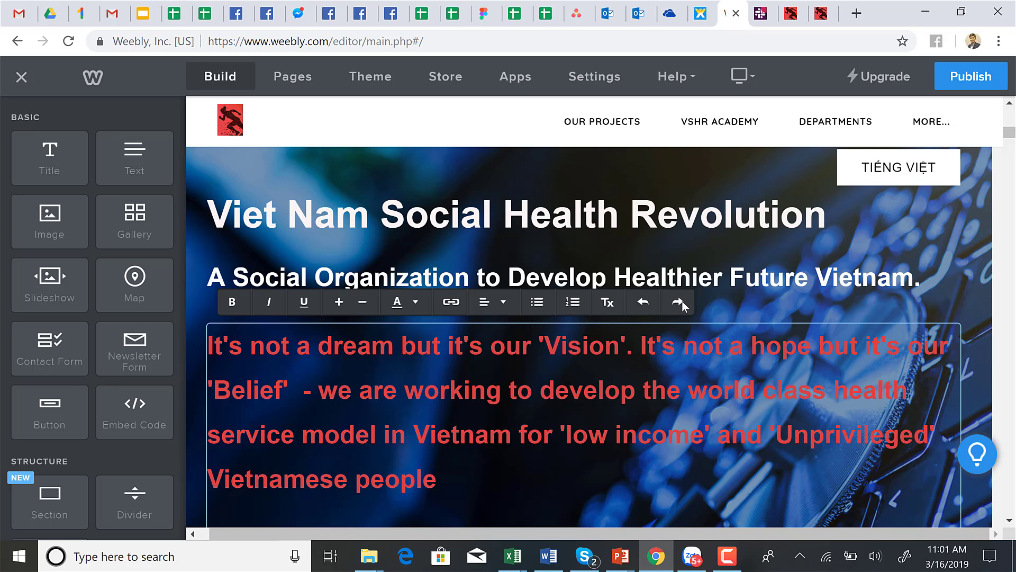
scroll(805, 274, "down", 5)
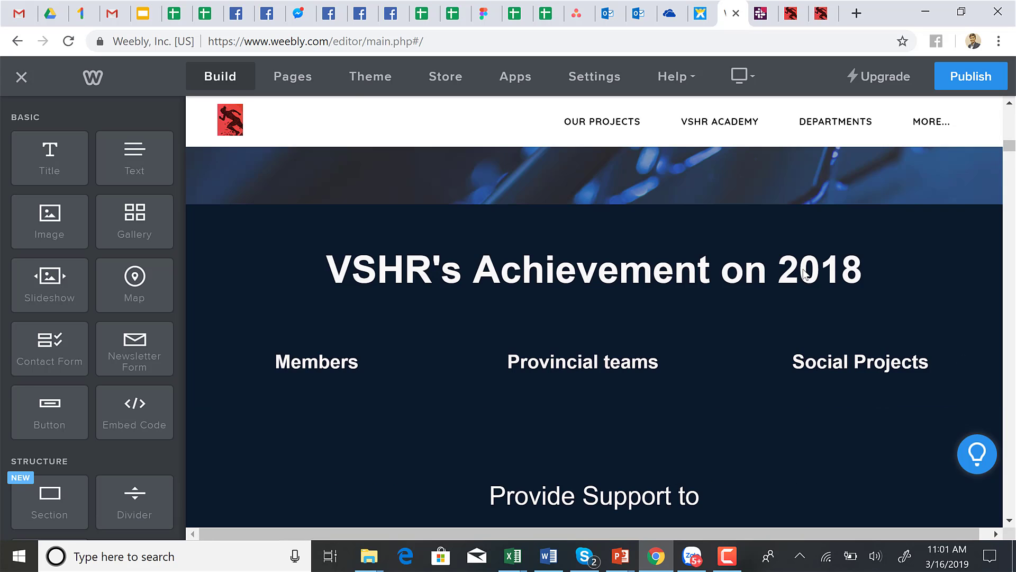
scroll(459, 426, "down", 15)
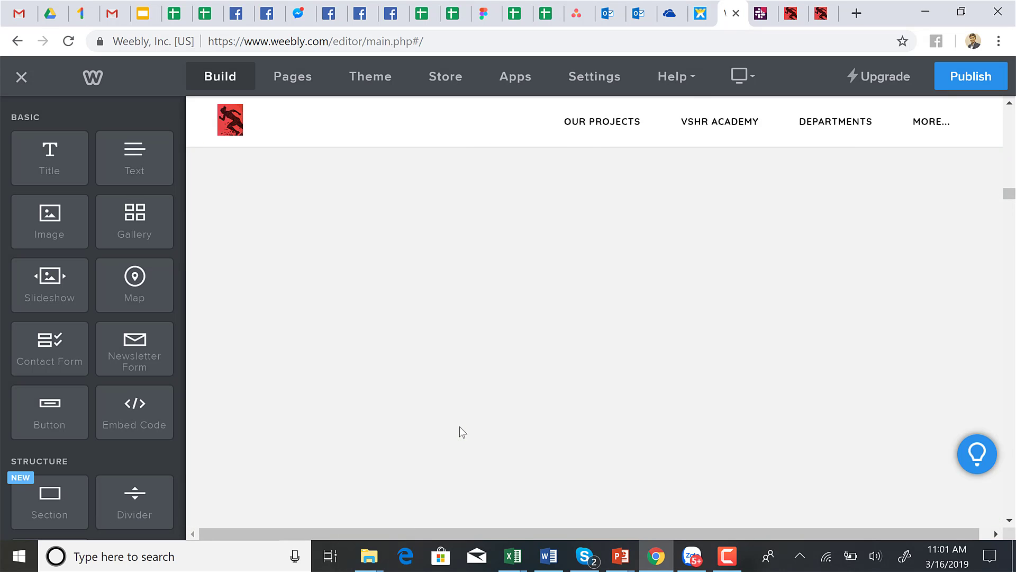
scroll(459, 427, "up", 5)
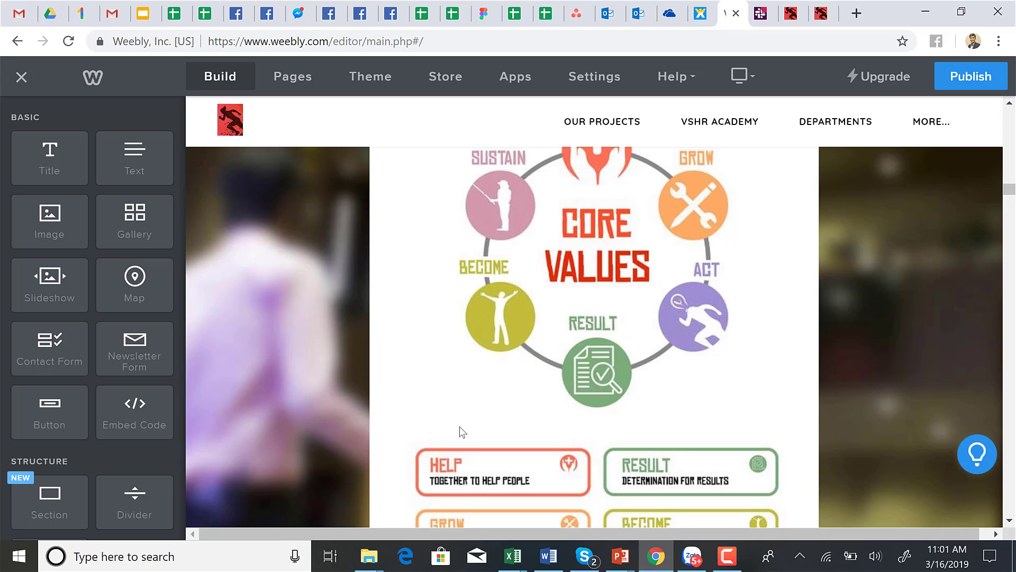
scroll(699, 439, "up", 5)
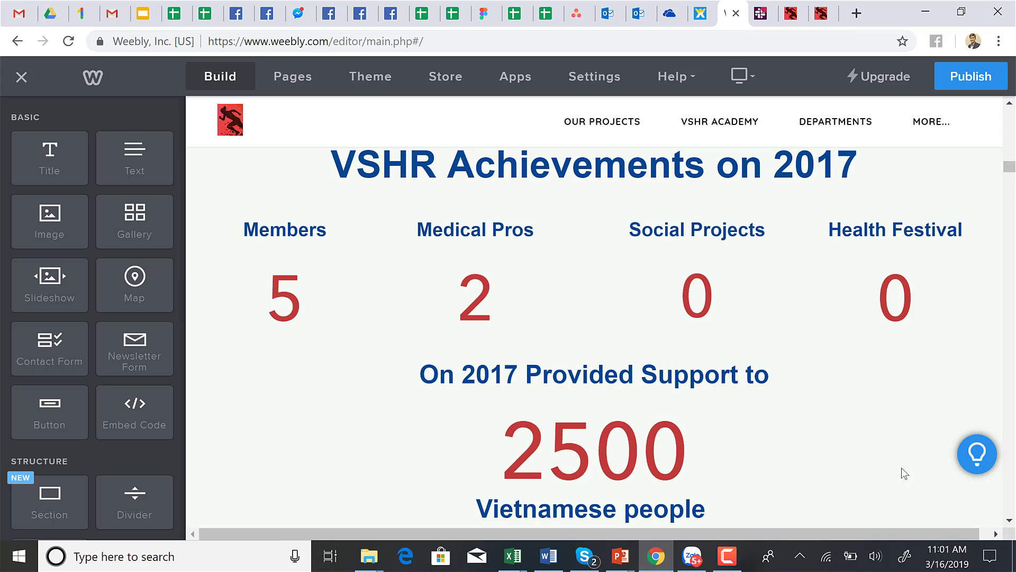
scroll(748, 336, "up", 5)
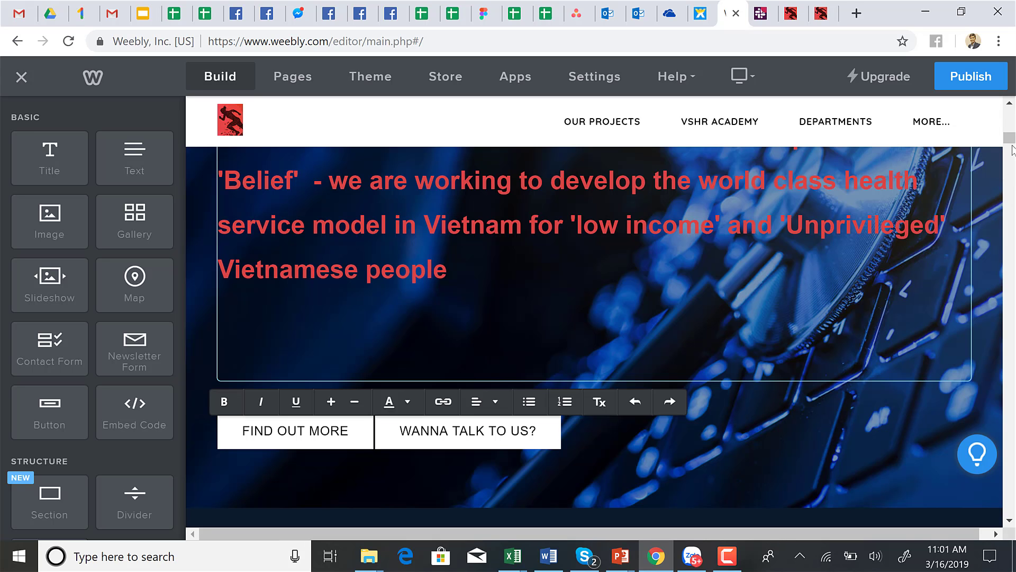
scroll(1011, 150, "up", 3)
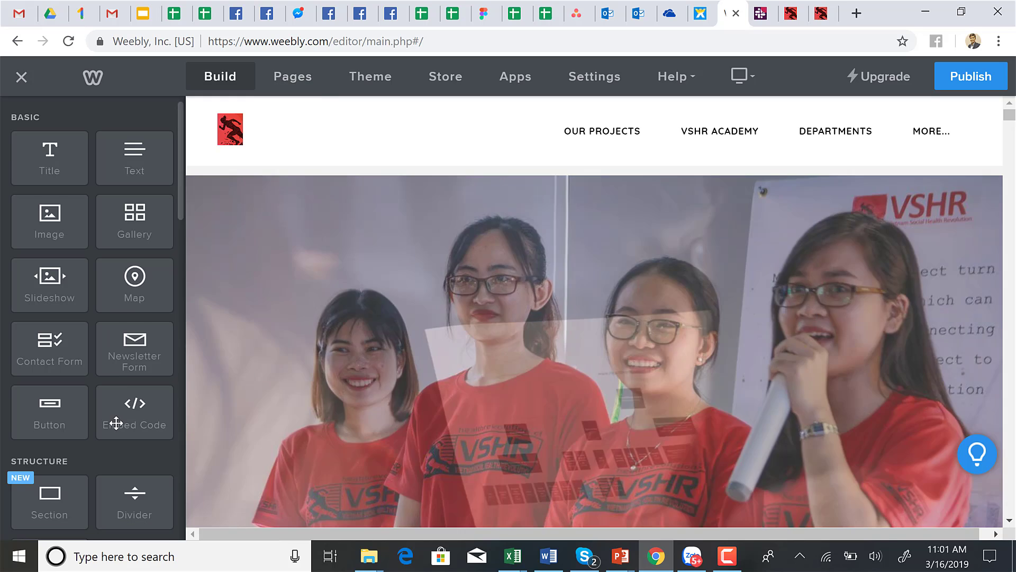
- Insert an Embed Code element directly below the "VSHR Name card Meaning" video on the home page
scroll(116, 423, "down", 2)
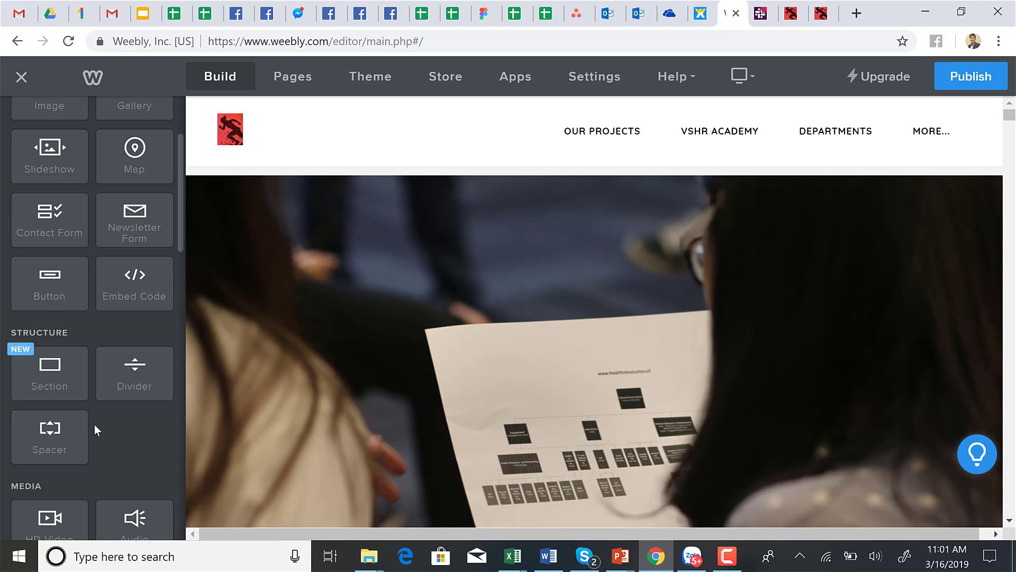
scroll(94, 424, "down", 2)
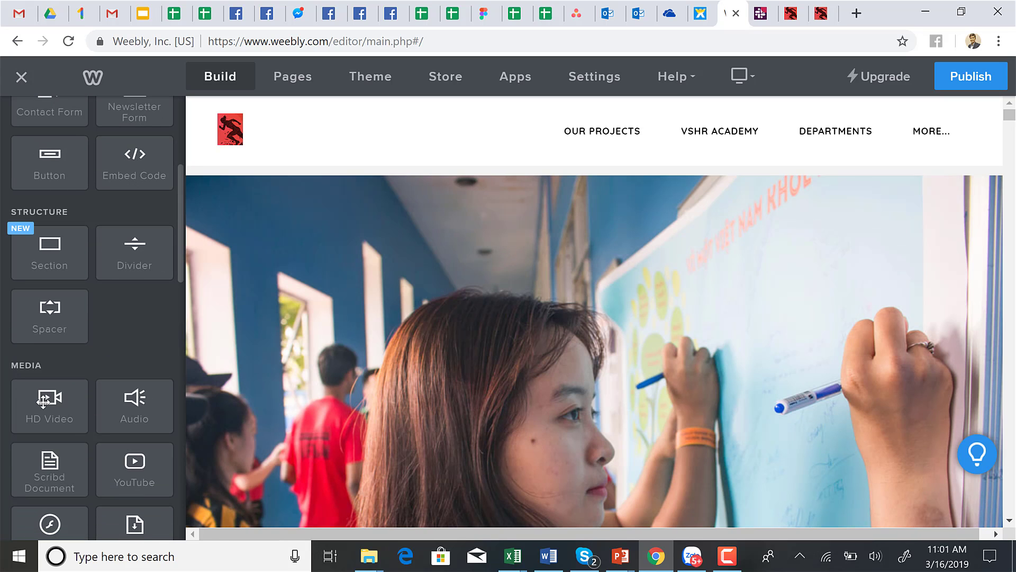
scroll(43, 400, "down", 2)
scroll(44, 401, "up", 6)
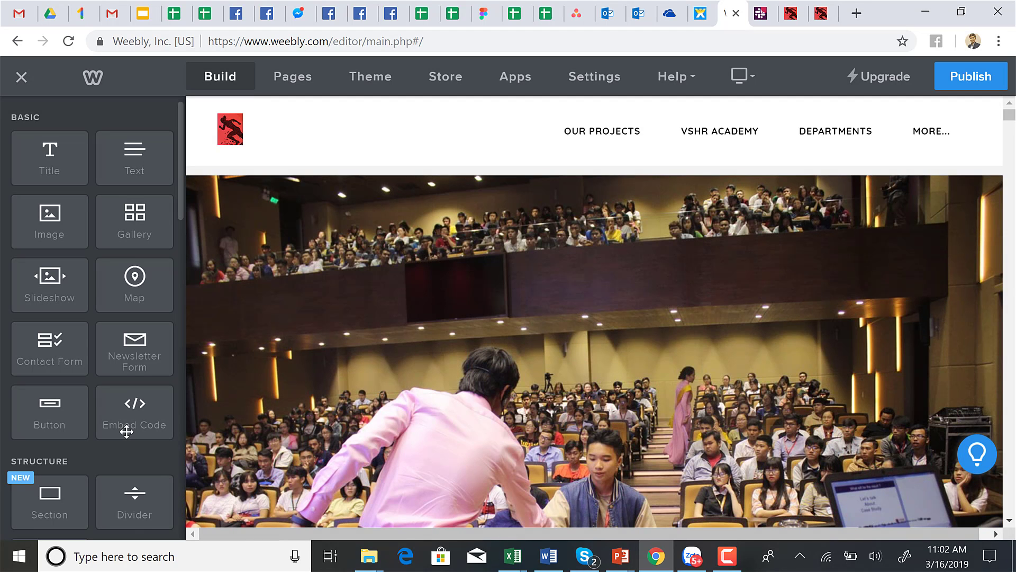
scroll(335, 404, "down", 10)
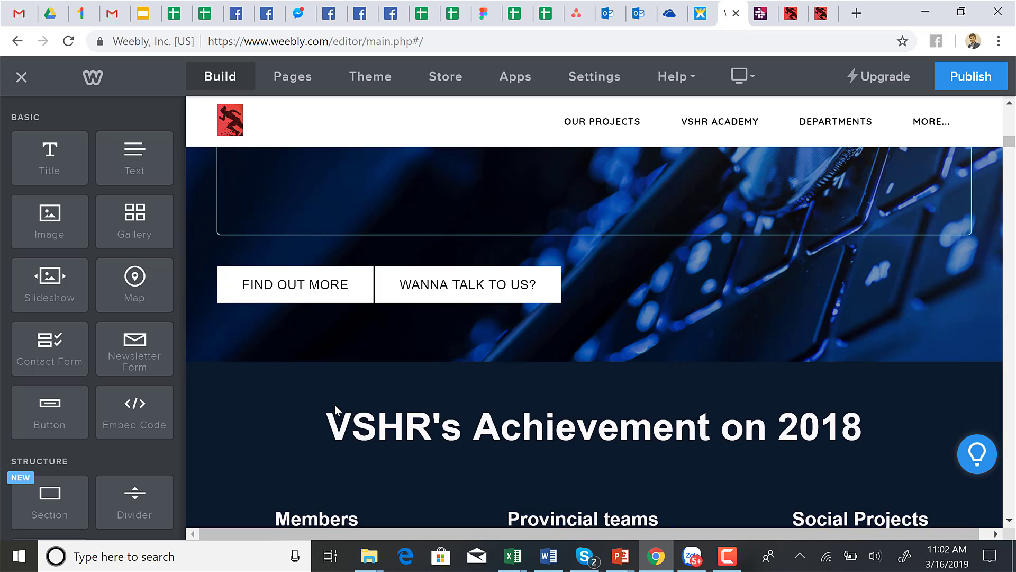
scroll(335, 405, "down", 15)
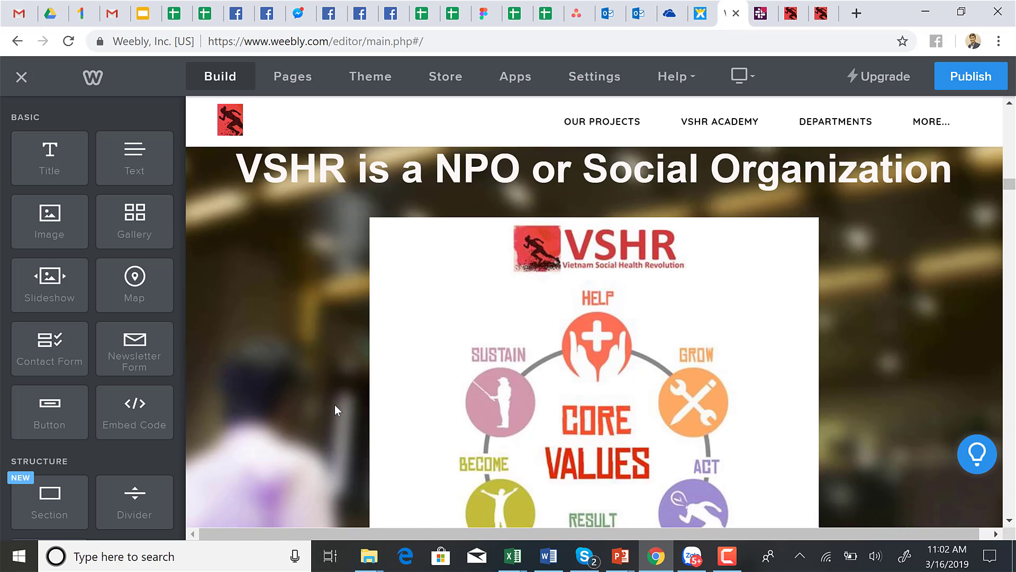
scroll(334, 404, "down", 15)
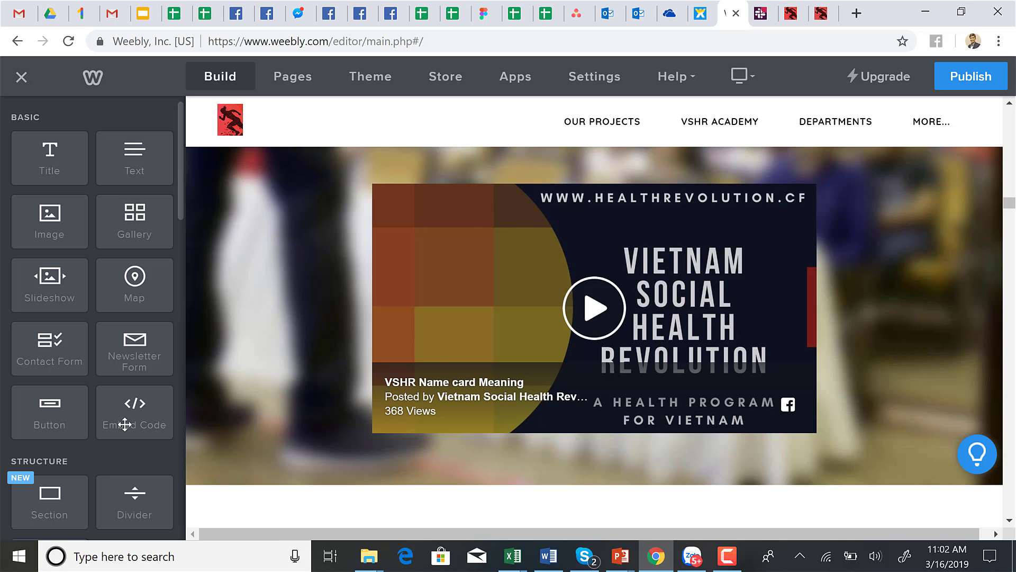
left_click_drag(124, 424, 585, 422)
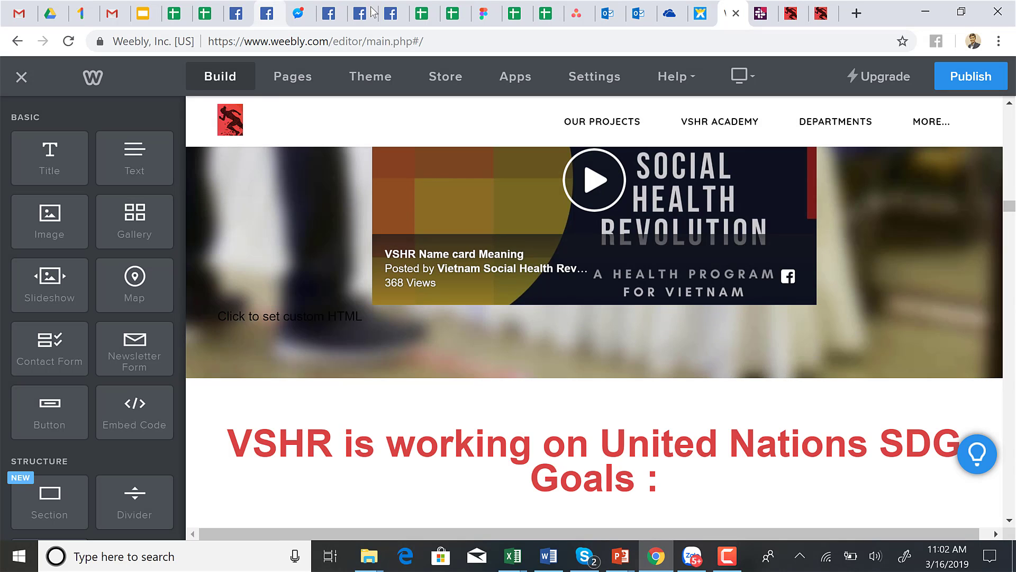
- Switch to the Facebook video "Our EVERYDAY in VSHR - Want it ?", bring up its embed code and select the whole code
left_click(386, 14)
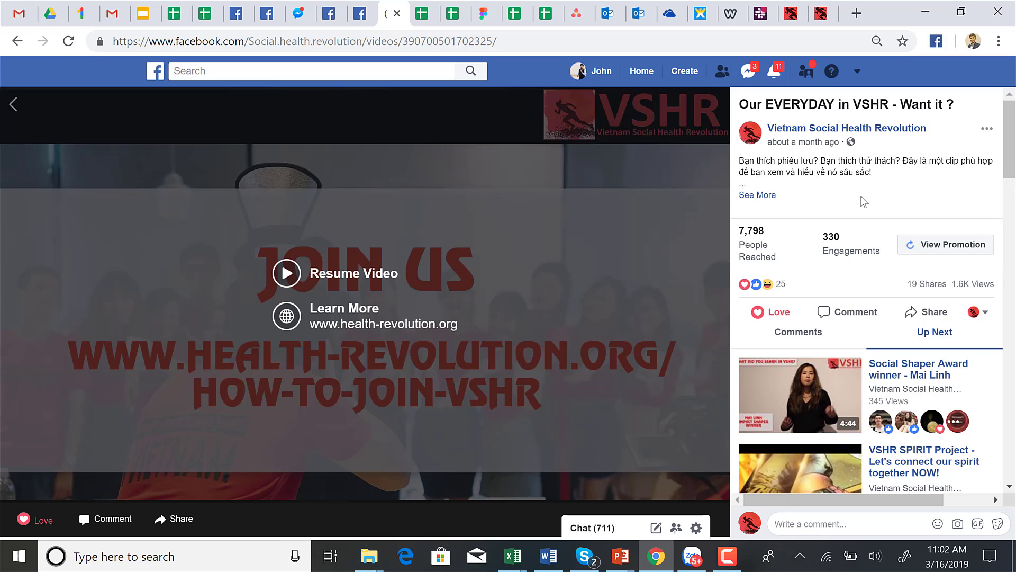
left_click(988, 133)
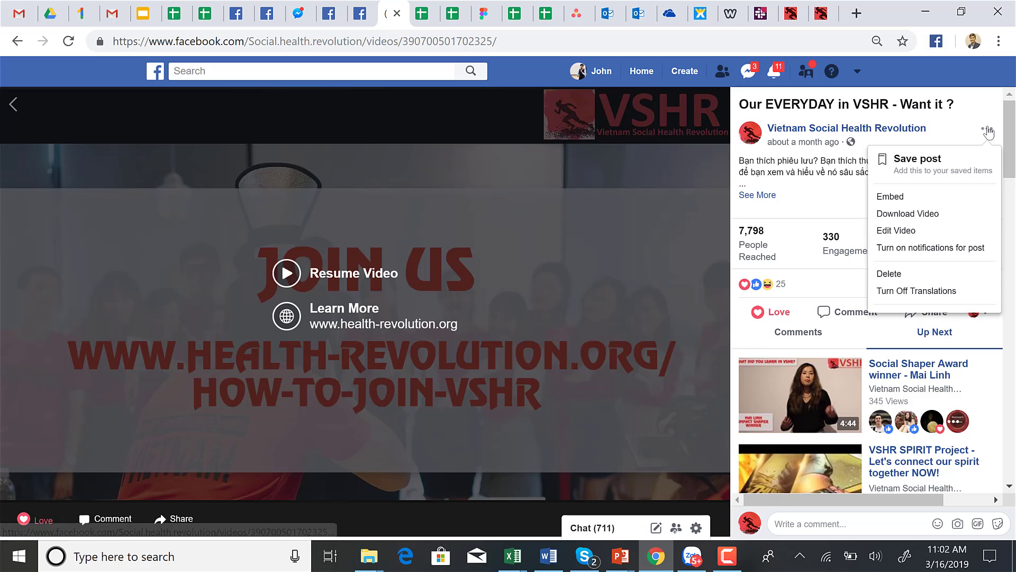
left_click(884, 197)
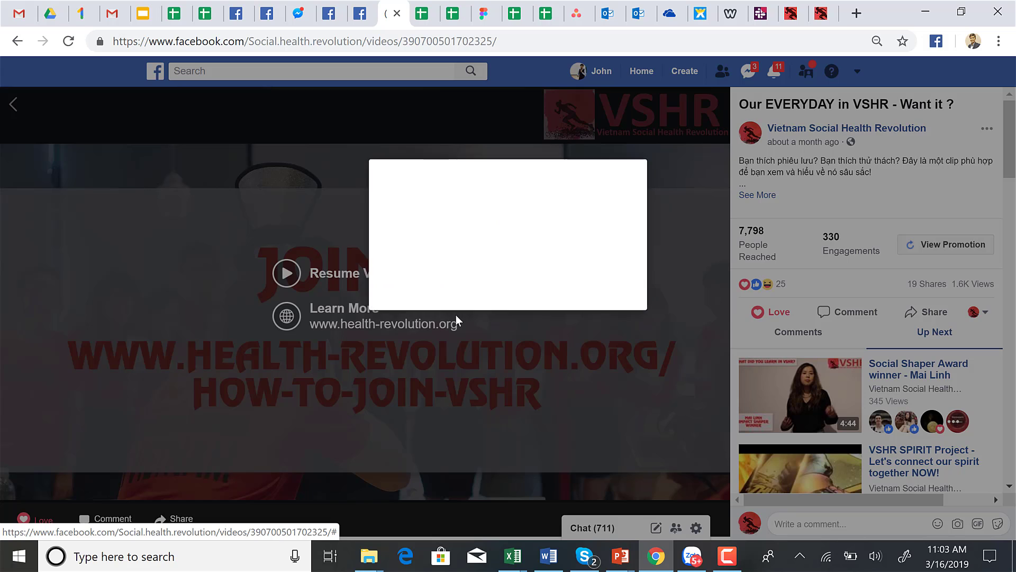
left_click(515, 175)
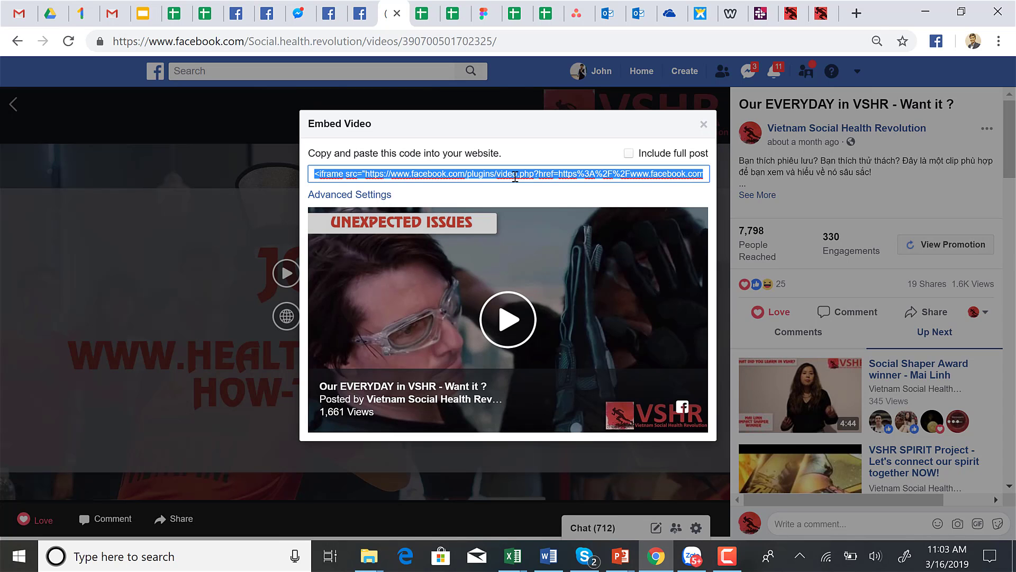
- Return to the Weebly editor and replace the Embed Code element's placeholder with the Facebook embed code of "Our EVERYDAY in VSHR - Want it ?"
left_click(732, 25)
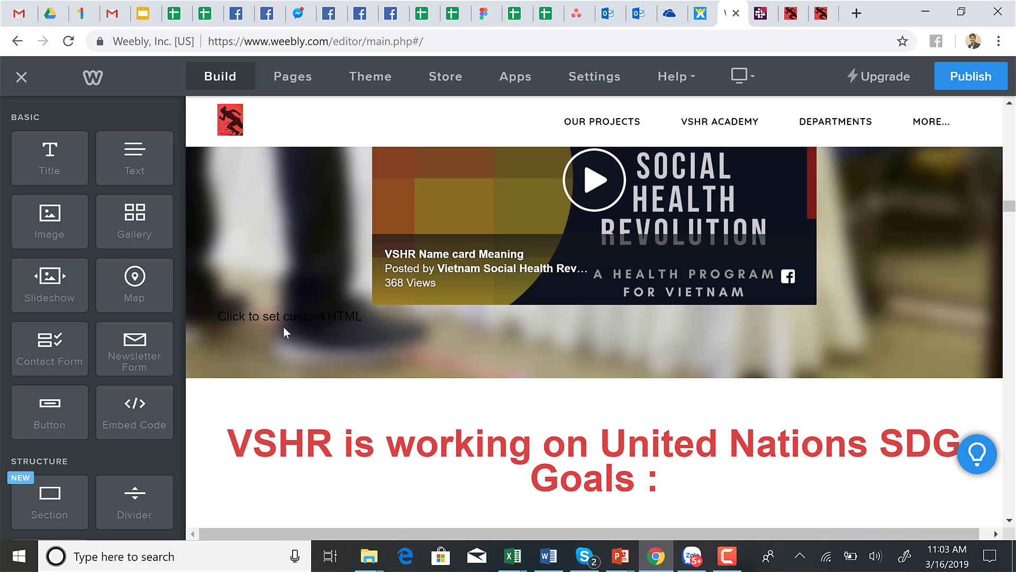
mouse_move(296, 322)
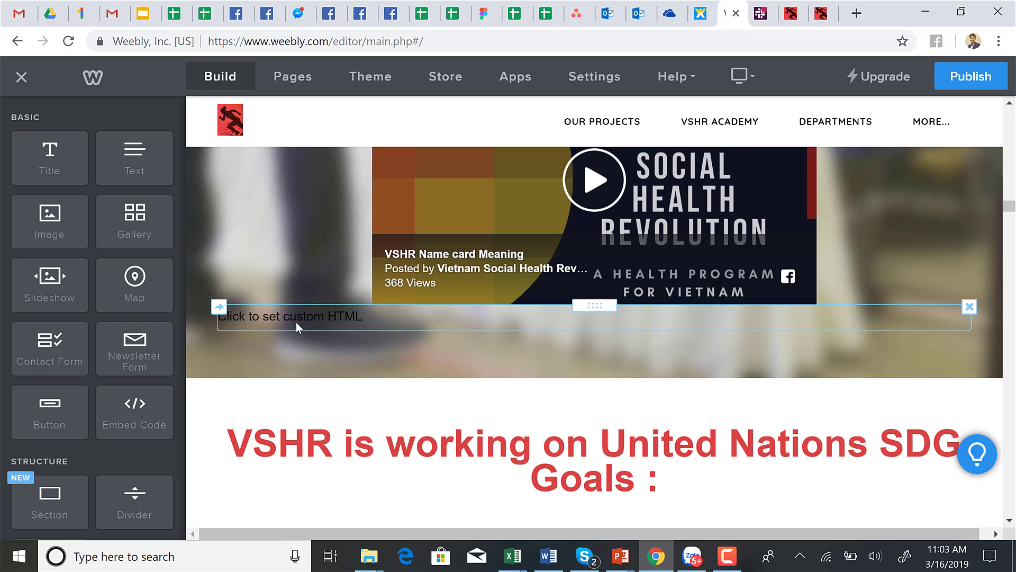
left_click(327, 314)
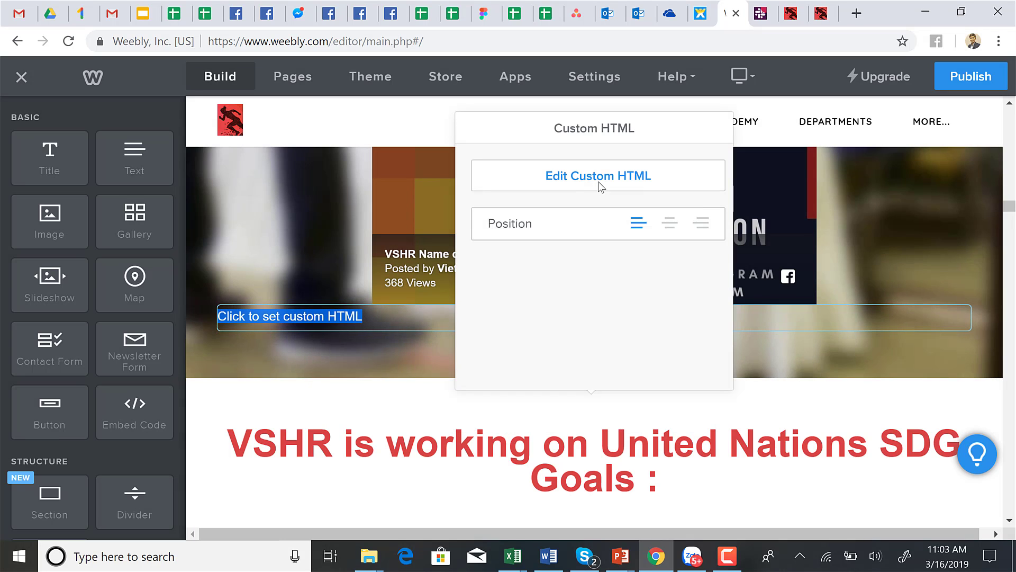
left_click(603, 181)
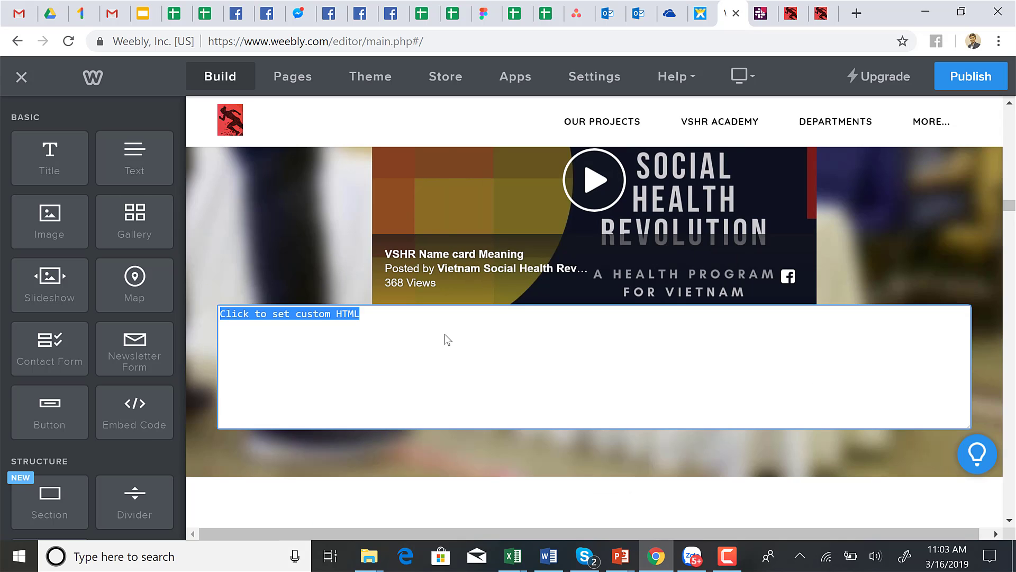
key("BackSpace")
key("ctrl+v")
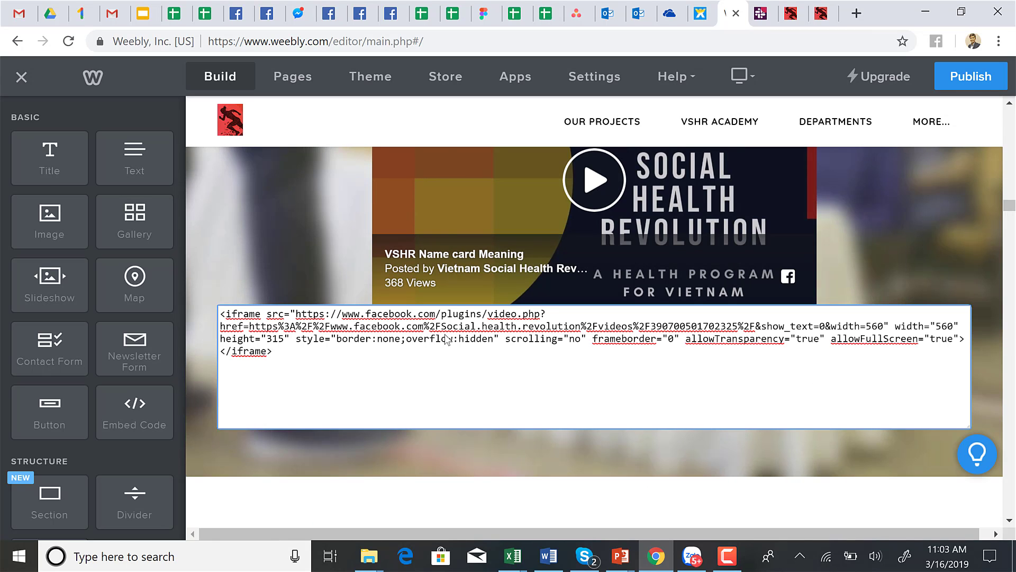
left_click(201, 329)
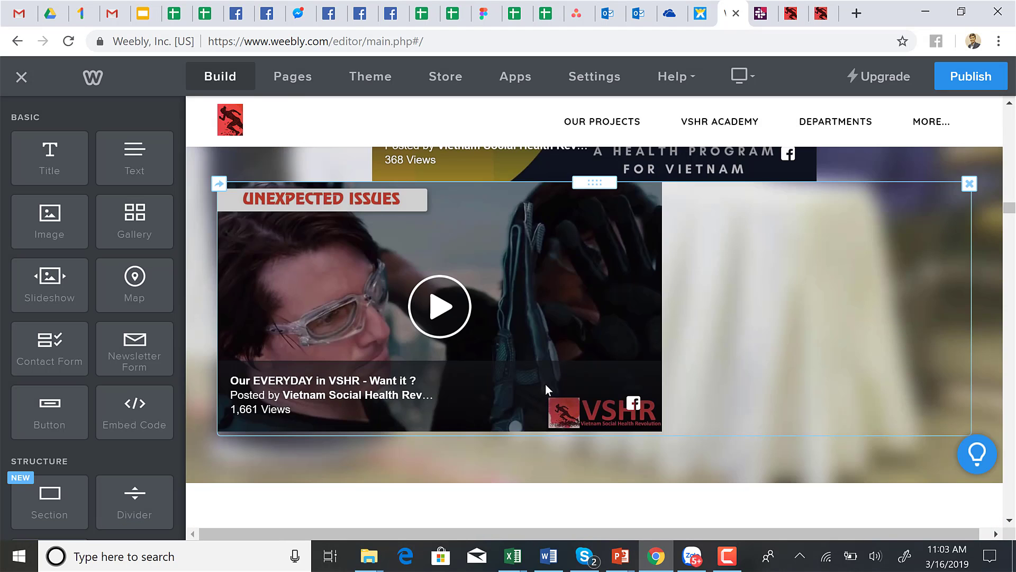
- Set the position of the embedded "Our EVERYDAY in VSHR - Want it ?" video to centered
left_click(563, 343)
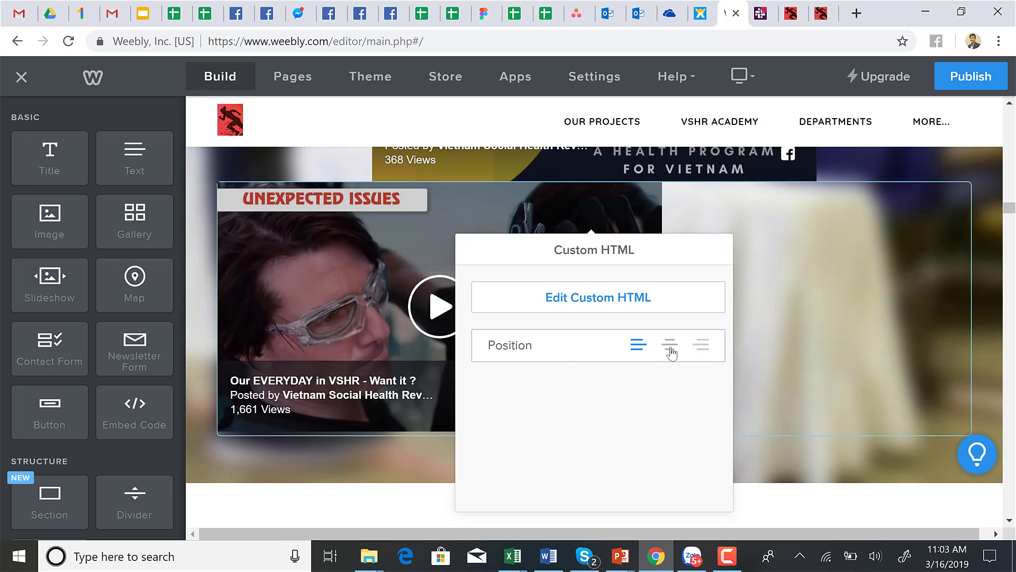
left_click(670, 349)
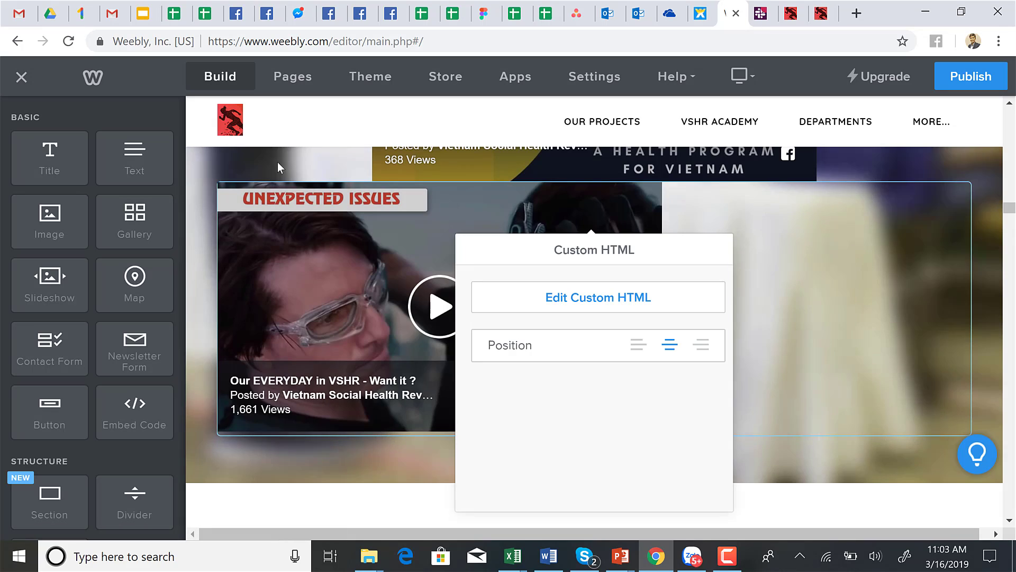
left_click(277, 158)
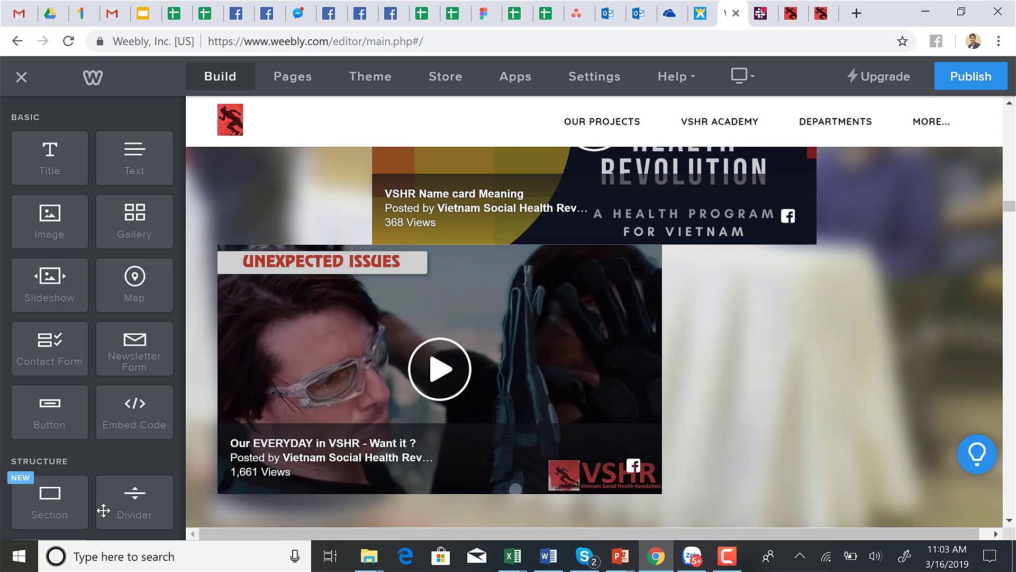
- Insert a Spacer between the two Facebook videos on the home page and increase its height
scroll(133, 500, "down", 2)
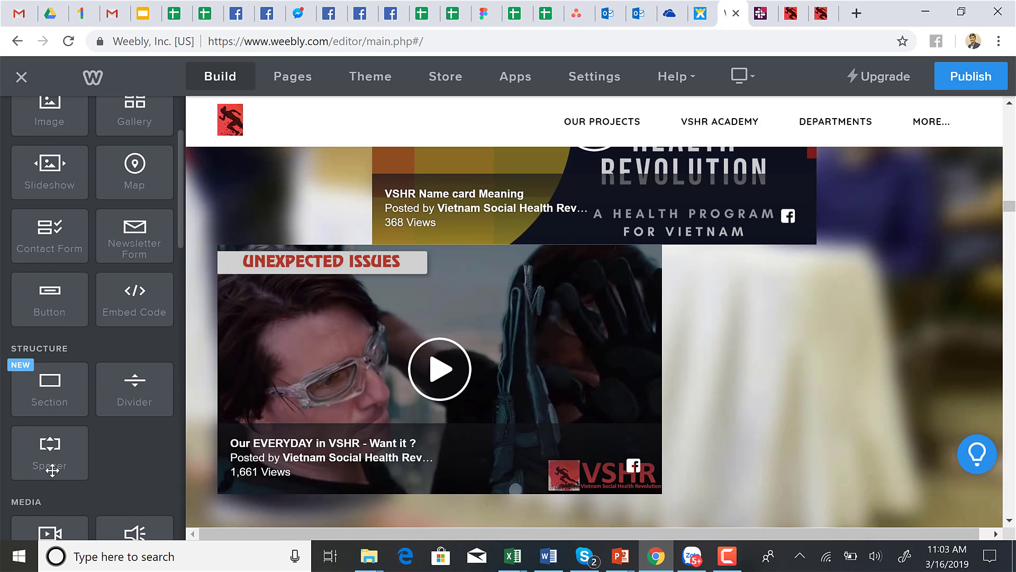
left_click_drag(51, 469, 440, 271)
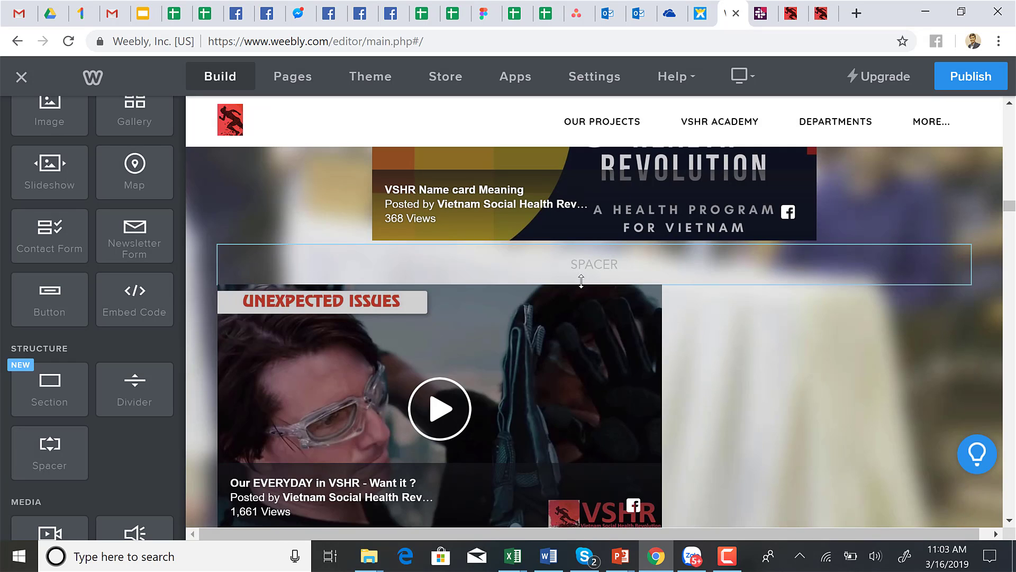
left_click_drag(582, 281, 589, 313)
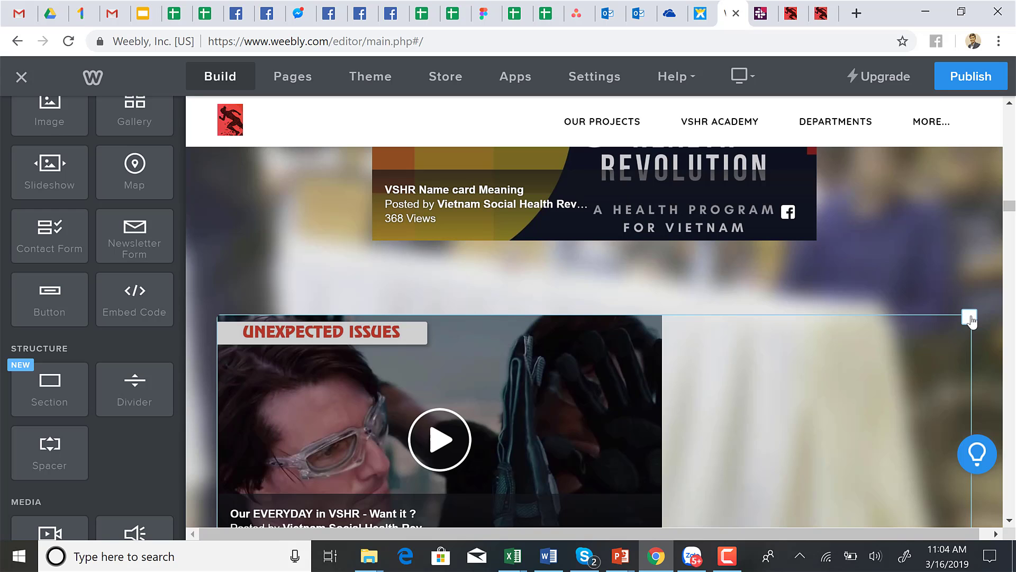
- Delete the embedded "Our EVERYDAY in VSHR - Want it ?" video and the spacer above it from the home page
left_click(970, 318)
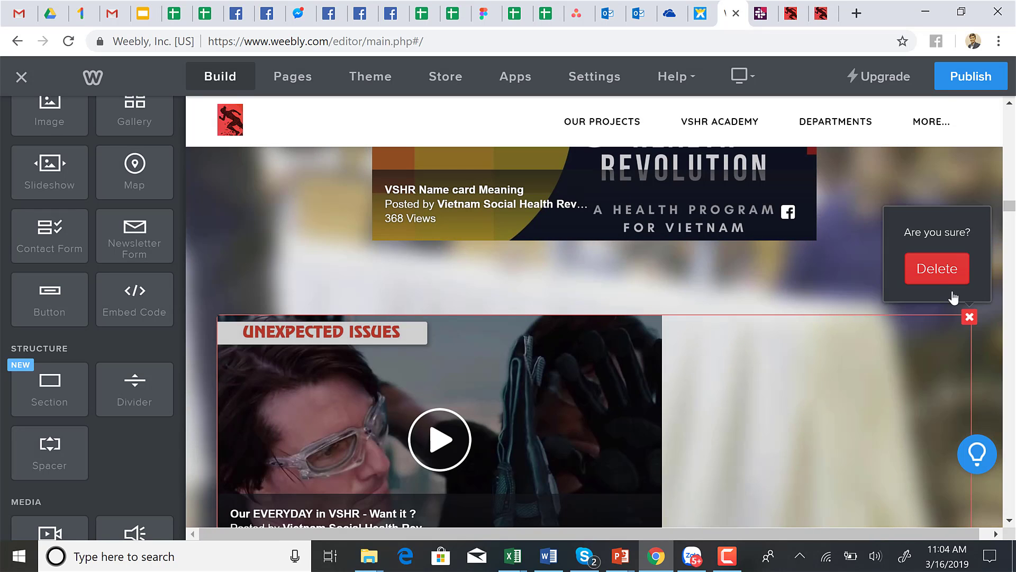
left_click(947, 288)
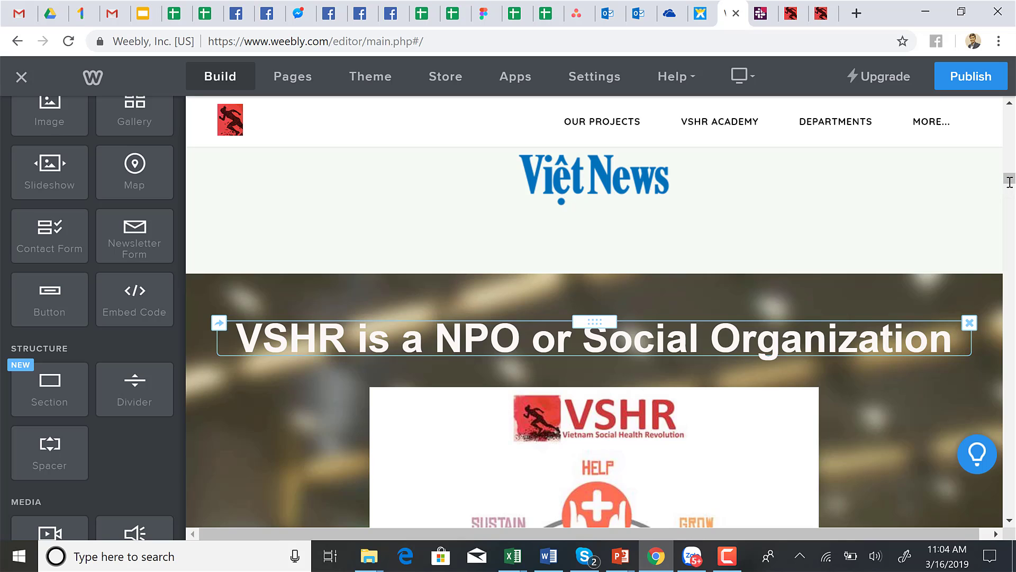
scroll(1010, 182, "down", 5)
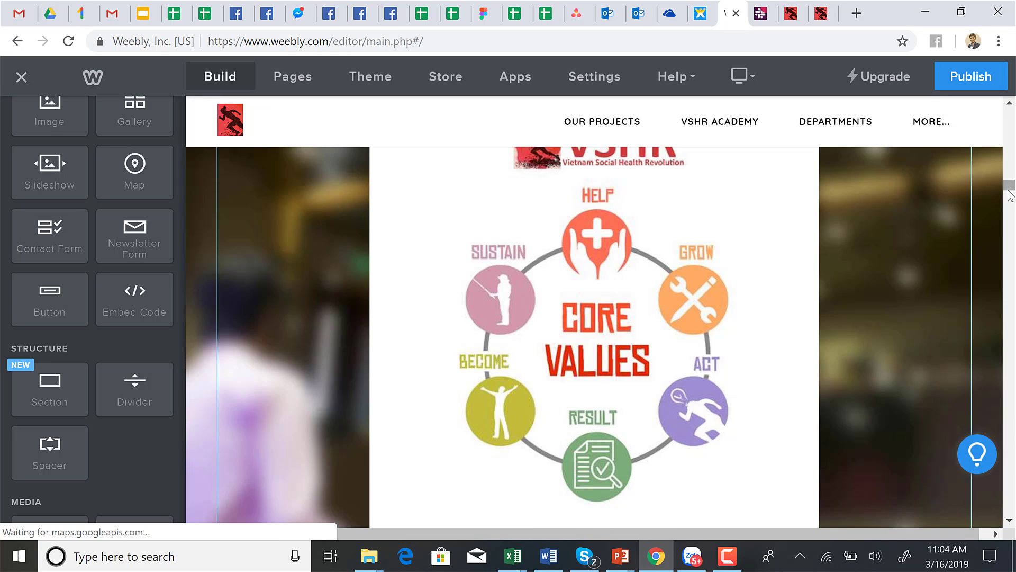
scroll(1009, 196, "down", 10)
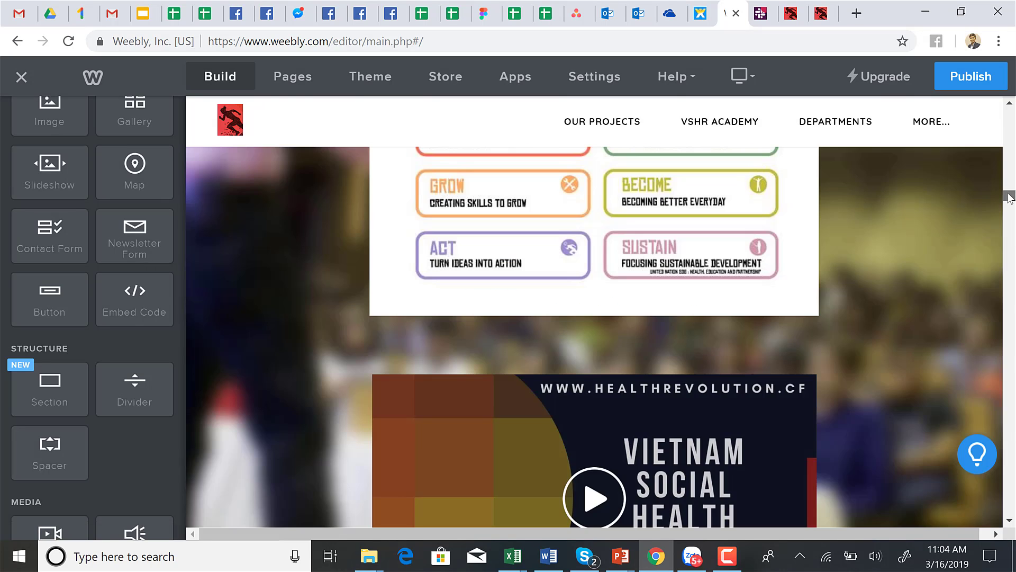
left_click_drag(1009, 197, 1009, 209)
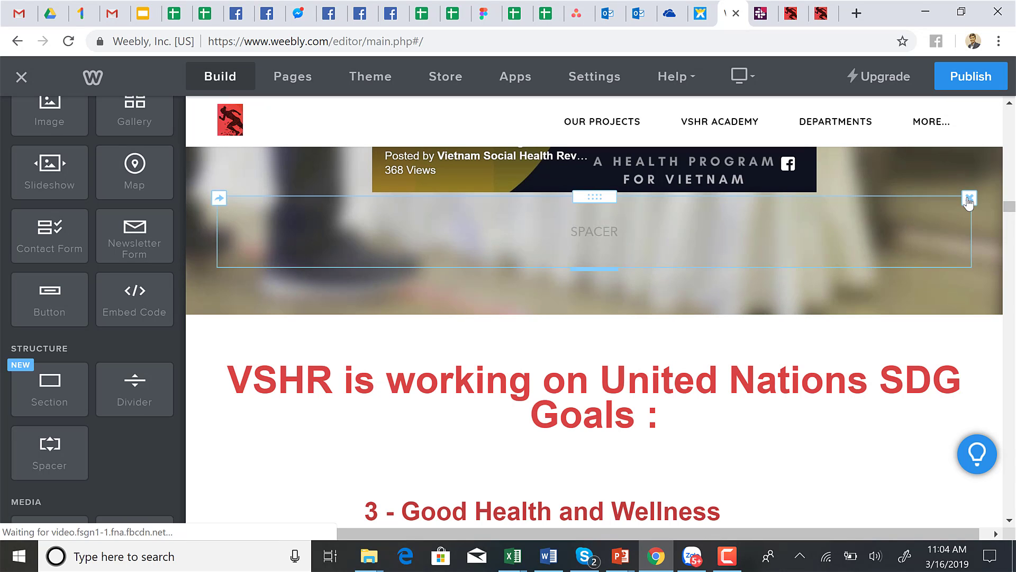
left_click(969, 199)
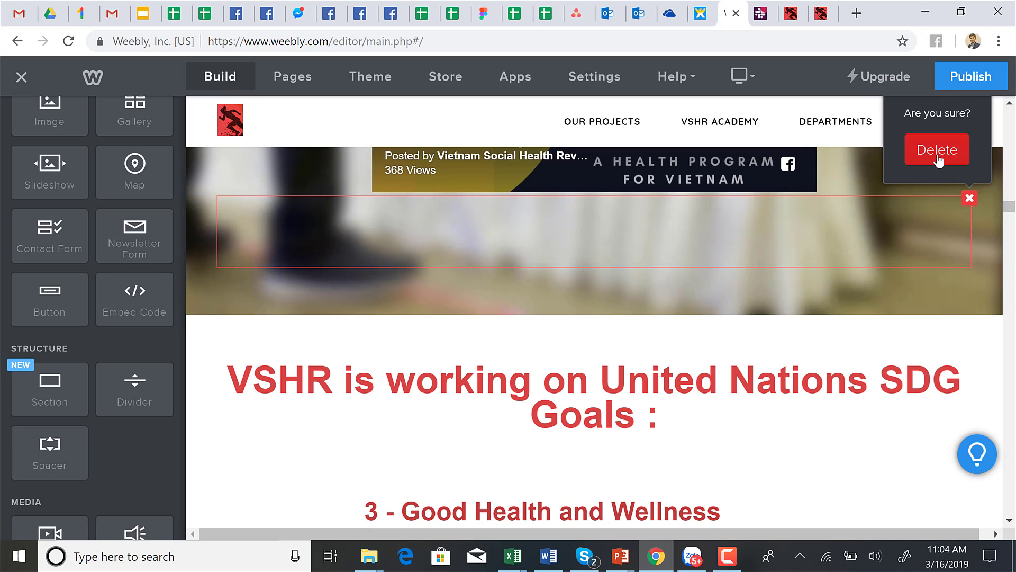
left_click(938, 159)
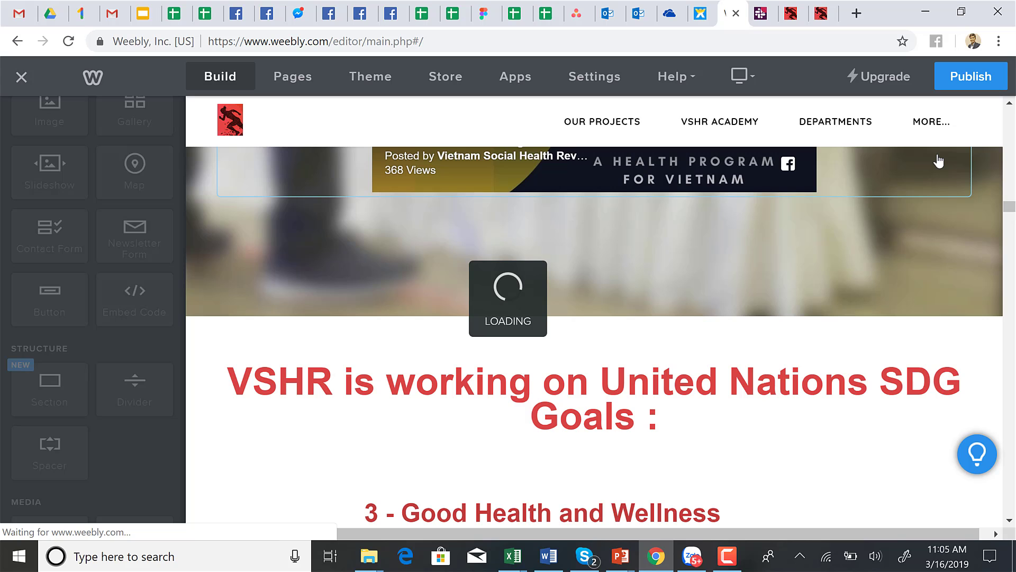
- Look at the navigation menu of the live site health-revolution.org and return to the Weebly editor
left_click(795, 13)
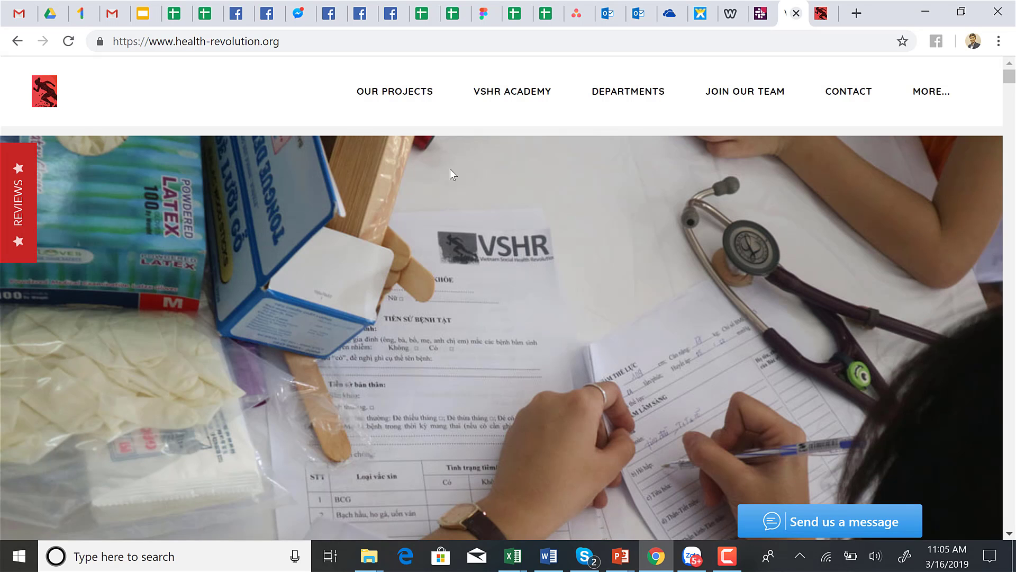
mouse_move(396, 97)
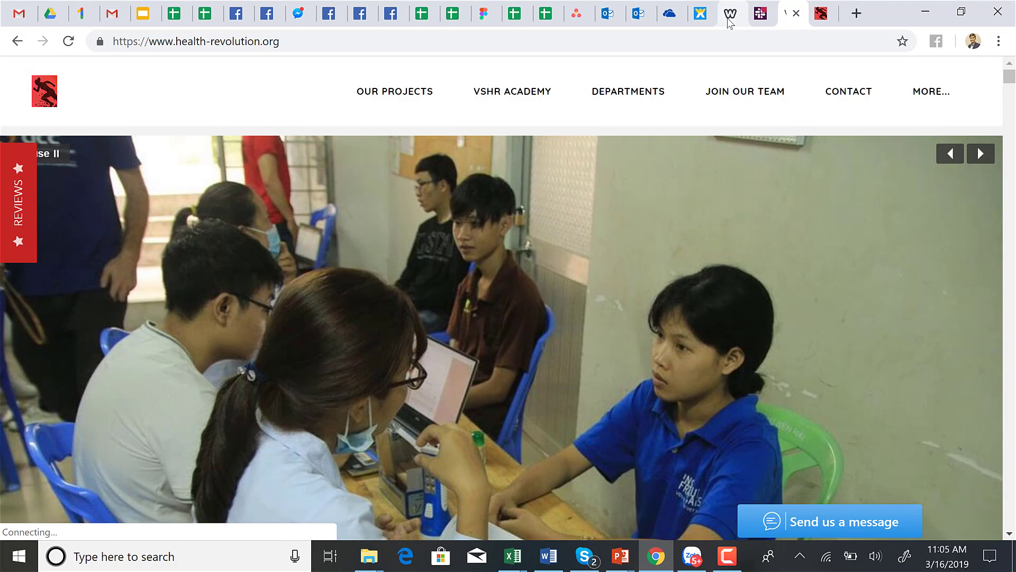
left_click(729, 15)
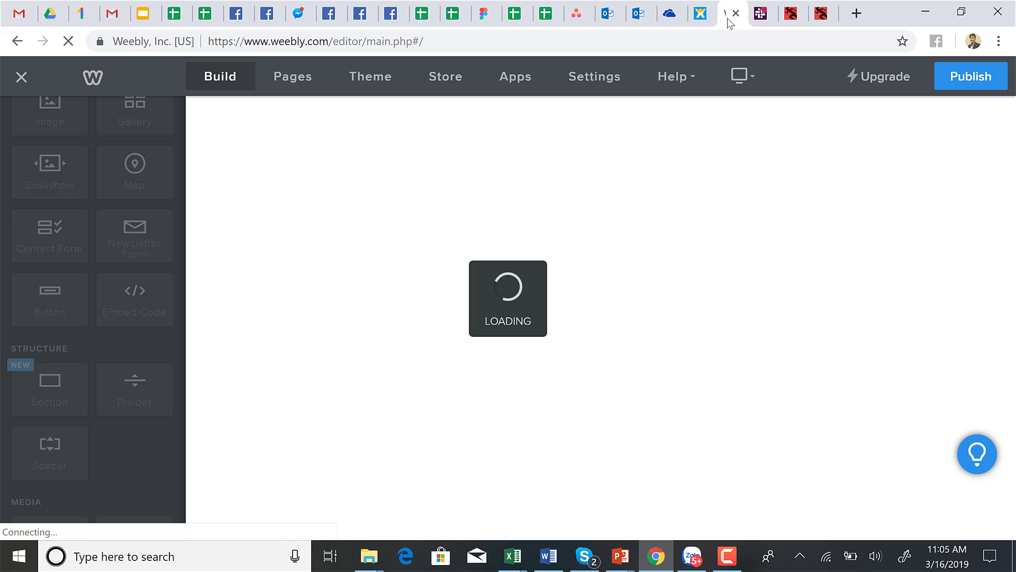
- Open the site's page list, view the Home page's settings and go back to the list
left_click(286, 85)
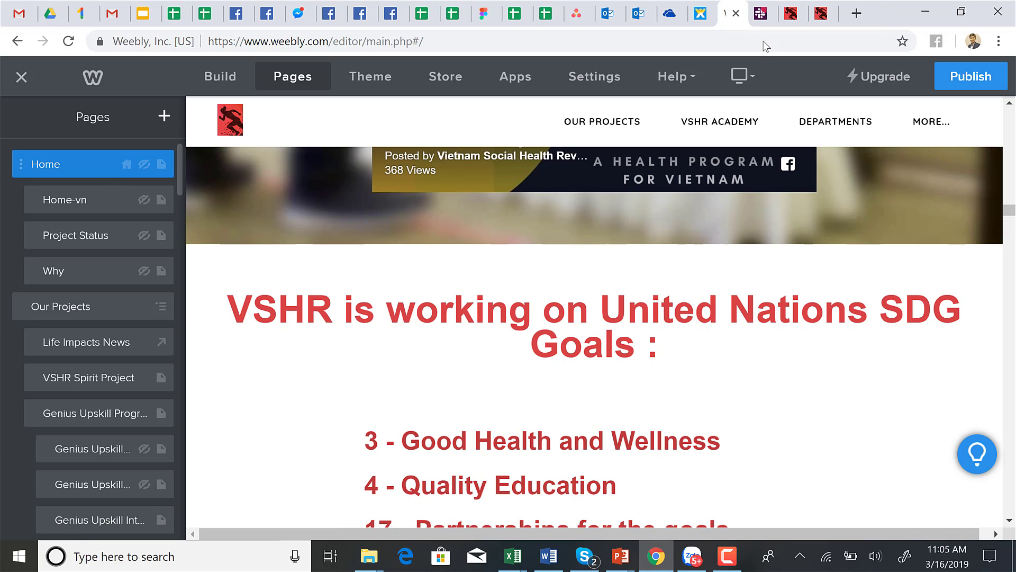
left_click(89, 179)
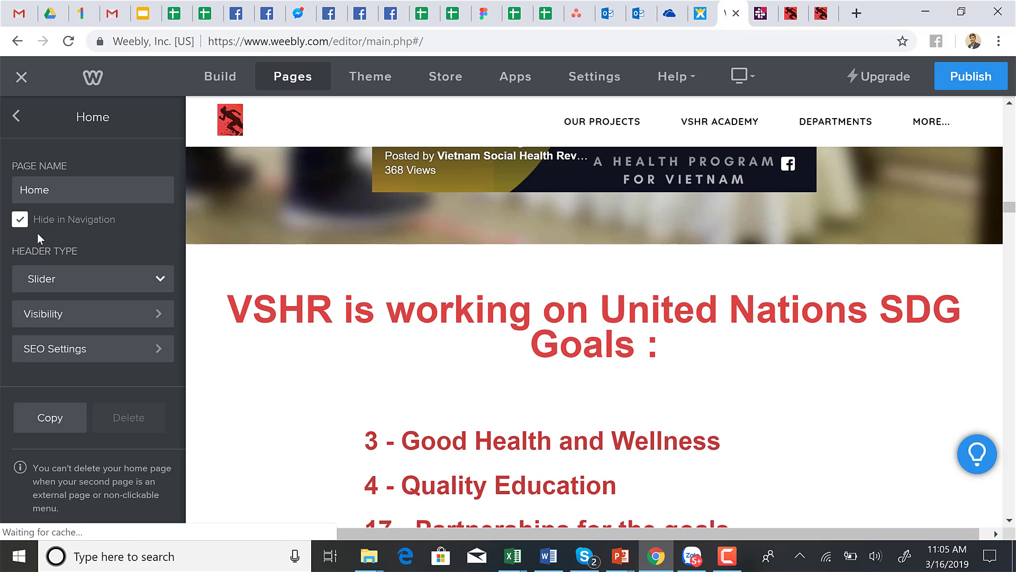
left_click(17, 118)
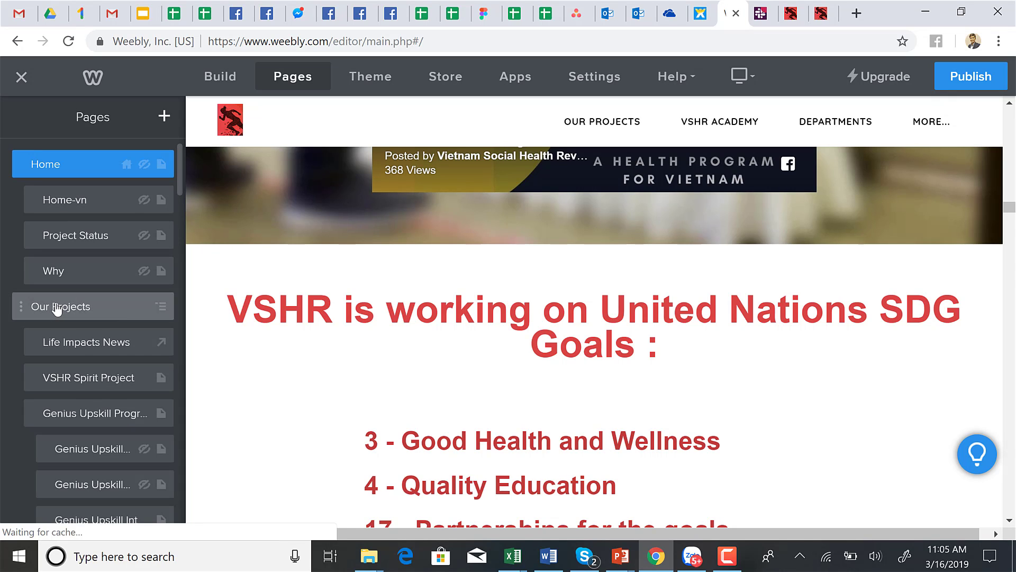
- Open the "Why" page and move it above "Project Status" among the subpages of Home
scroll(58, 309, "down", 2)
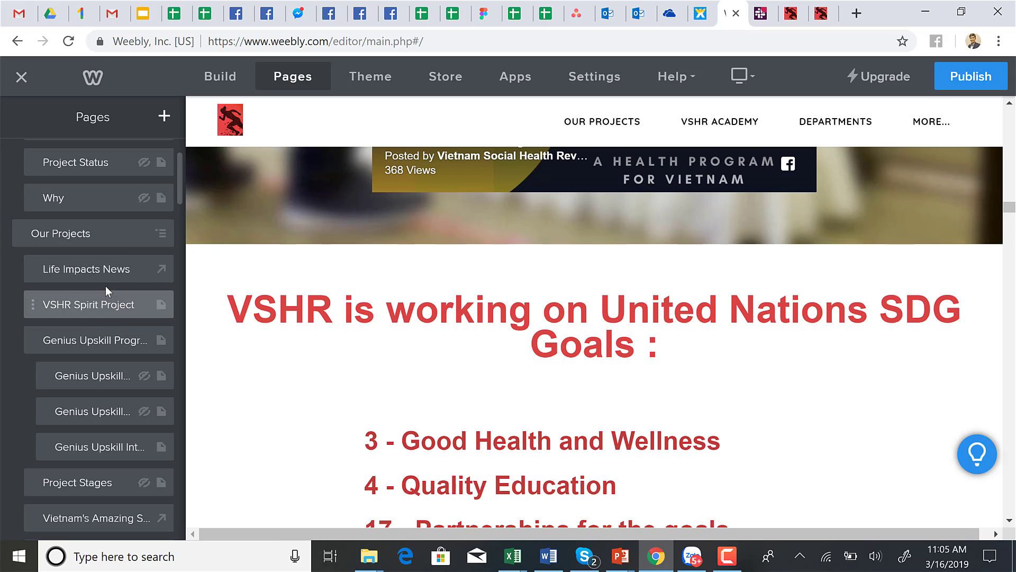
scroll(103, 284, "up", 2)
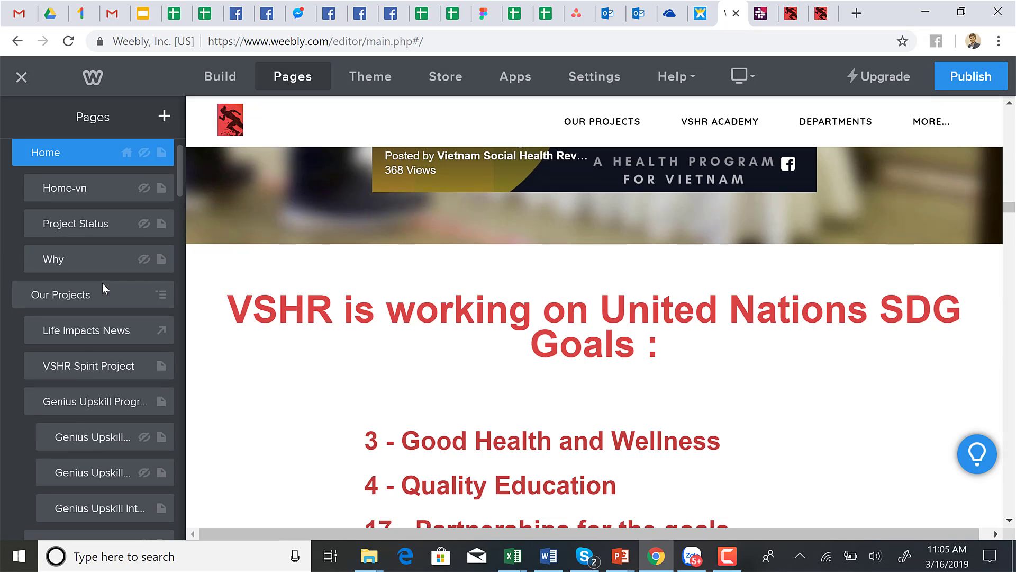
left_click(68, 263)
mouse_move(67, 246)
left_mouse_down()
mouse_move(66, 229)
mouse_move(97, 236)
mouse_move(66, 237)
left_mouse_up()
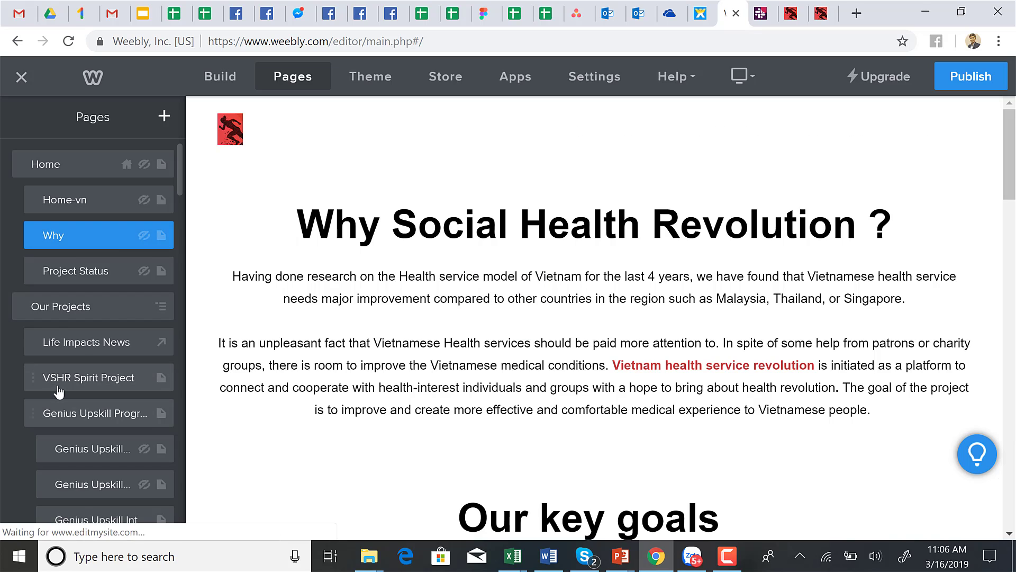
- Examine the page list down to VSHR Academy and Departments, and compare it with the live site's Our Projects and Departments menus
scroll(59, 392, "down", 5)
left_click_drag(59, 390, 59, 391)
scroll(58, 388, "down", 6)
scroll(58, 391, "up", 8)
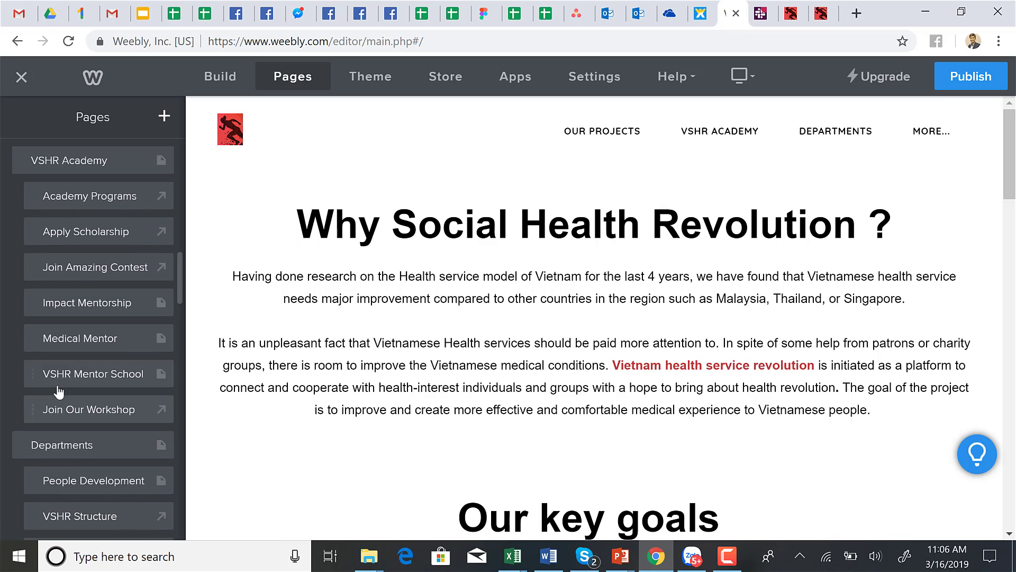
left_click(783, 18)
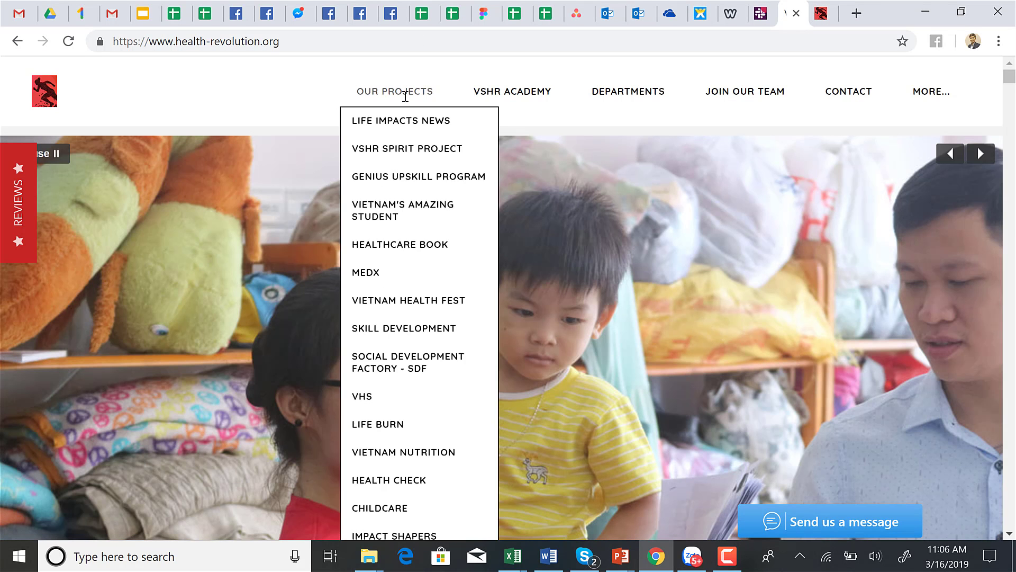
mouse_move(643, 104)
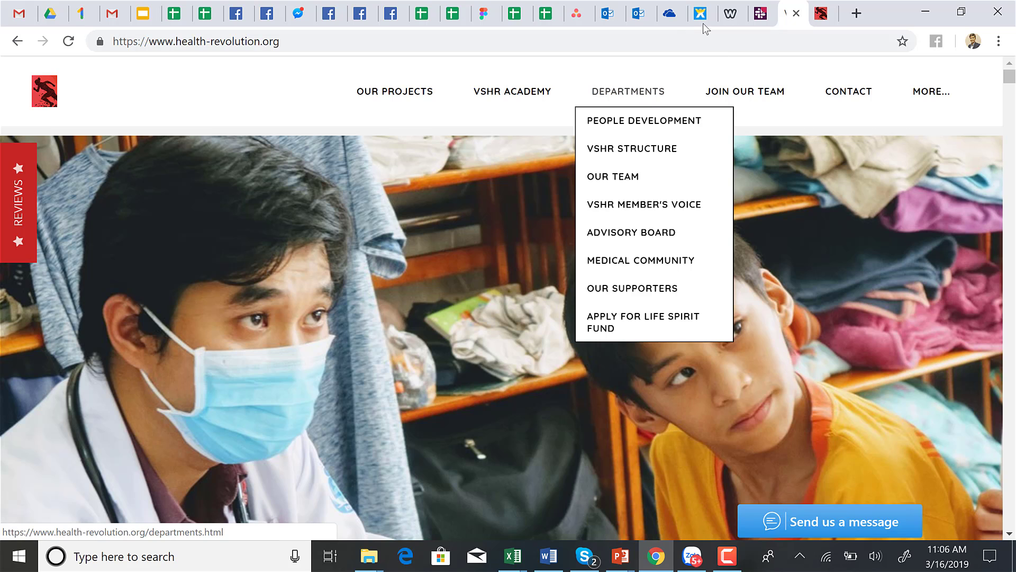
- Examine the Departments and Join Our Team subpages in the editor's page list and compare them with the live site's navigation menus
left_click(731, 14)
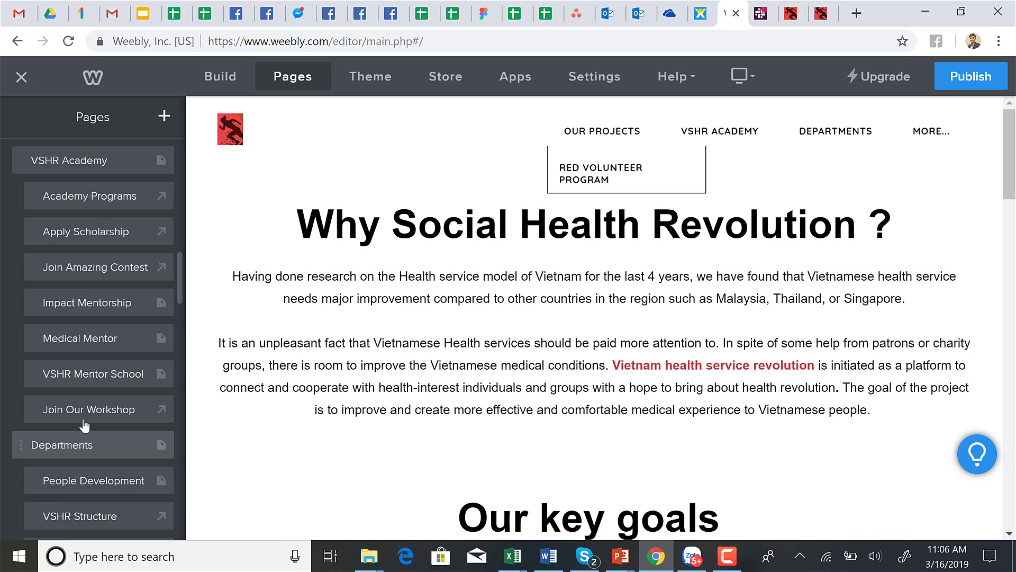
scroll(83, 424, "down", 8)
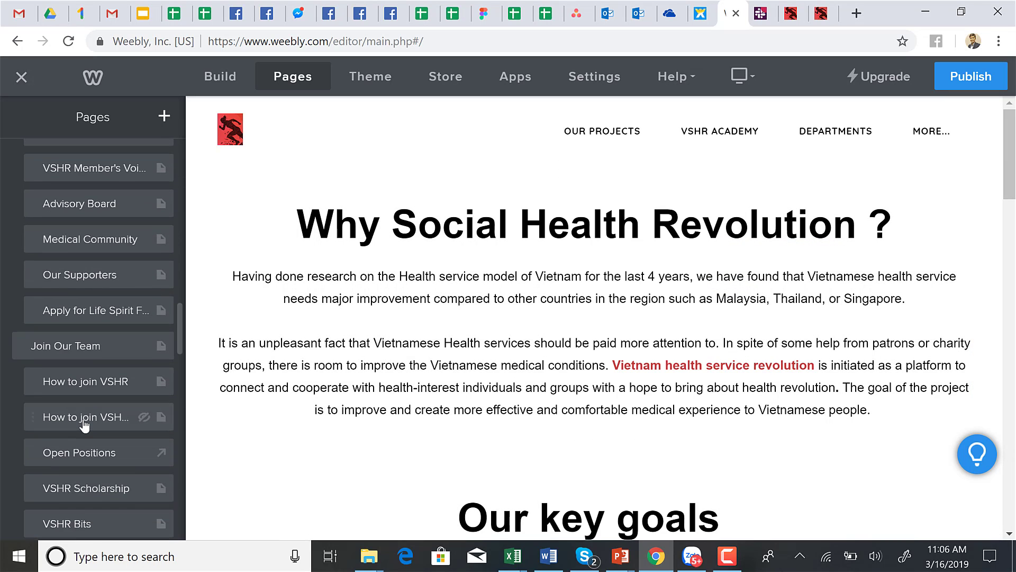
scroll(84, 424, "down", 3)
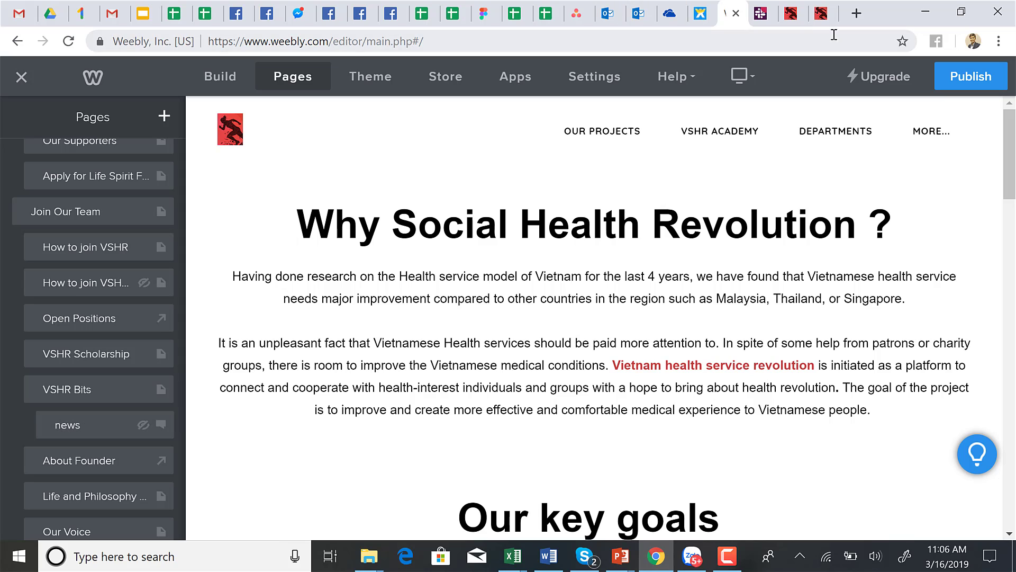
left_click(790, 16)
mouse_move(741, 93)
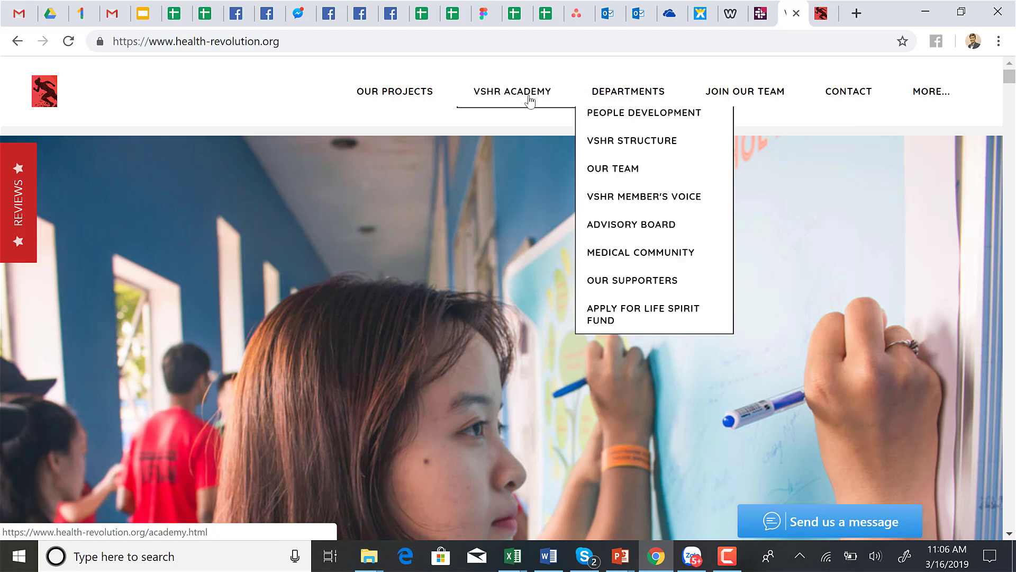
- Examine the VSHR Academy and Our Projects menus on the live site
mouse_move(530, 100)
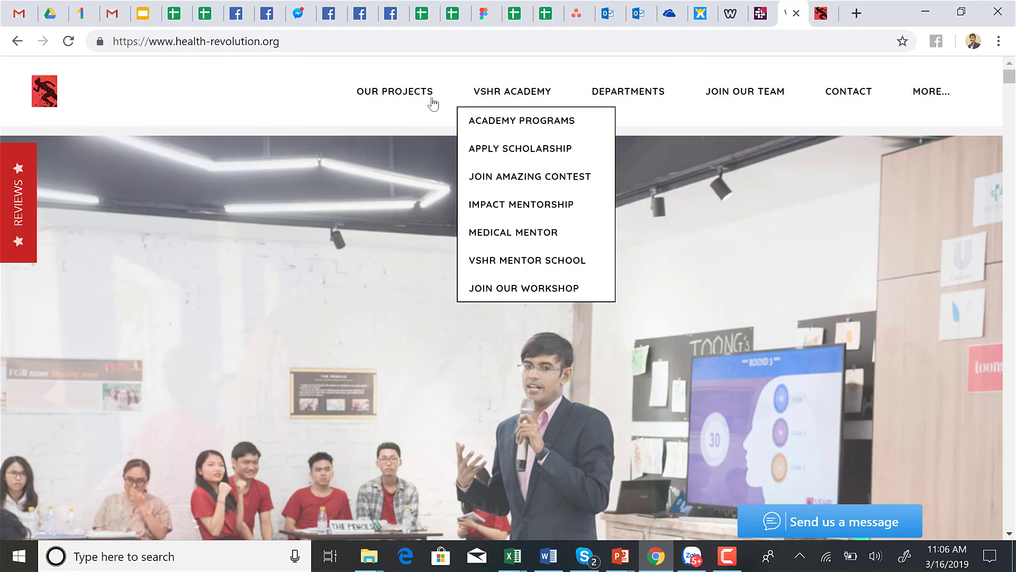
mouse_move(420, 91)
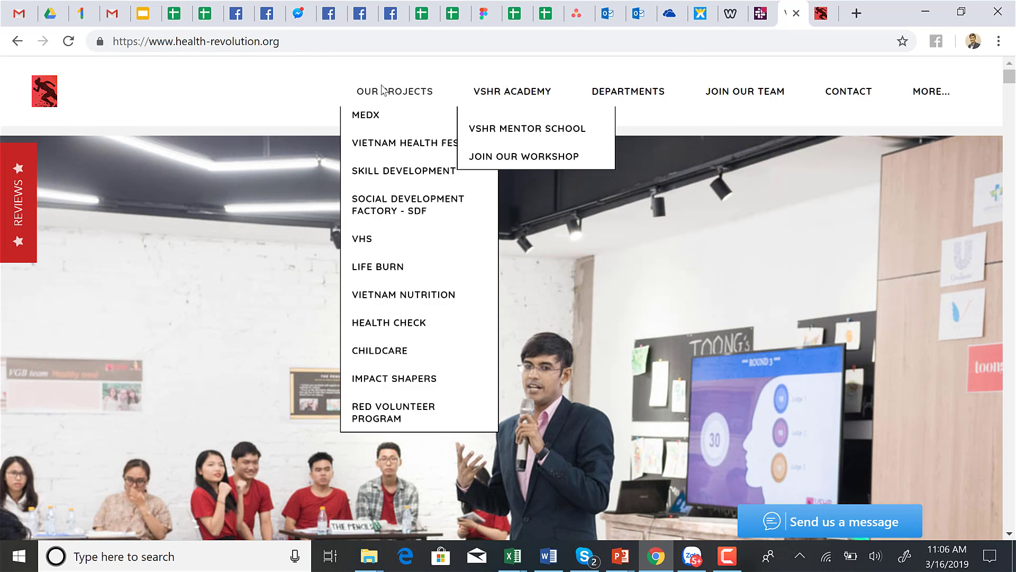
scroll(410, 341, "down", 2)
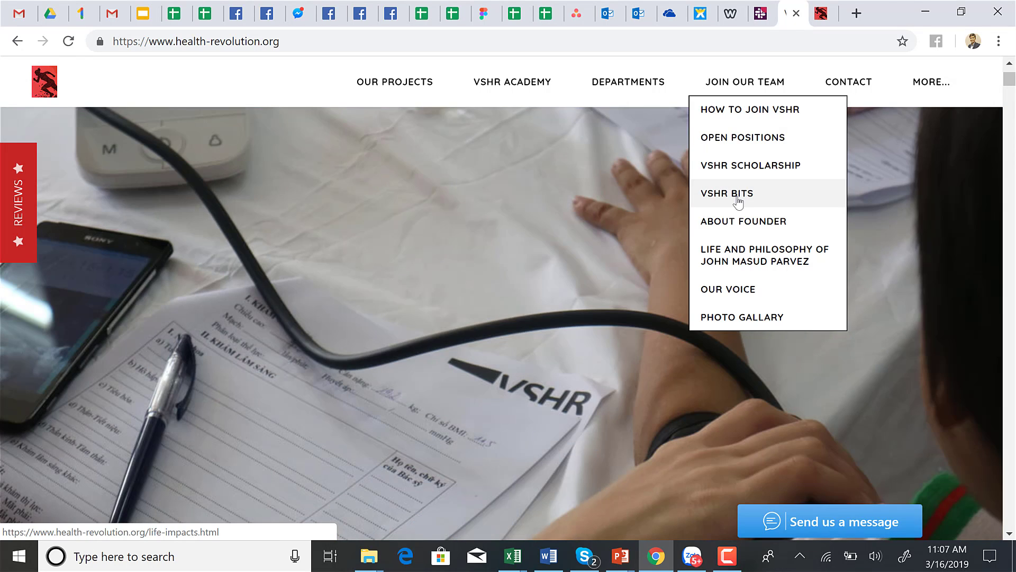
- Open VSHR Bits under Join Our Team on the live site, look through its tiles, and visit the Social Mentorship link before returning
left_click(738, 198)
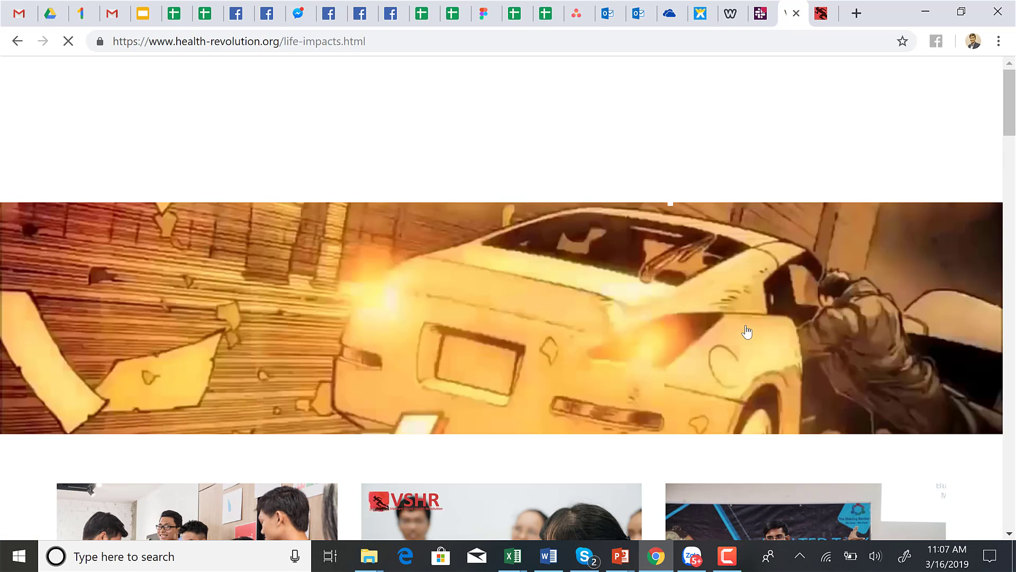
scroll(747, 332, "down", 6)
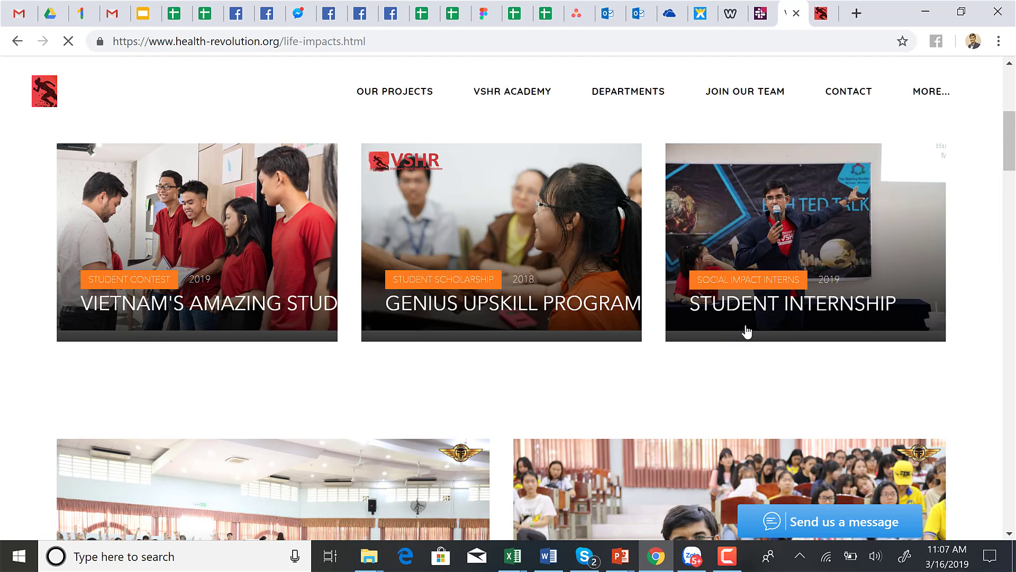
scroll(747, 332, "down", 2)
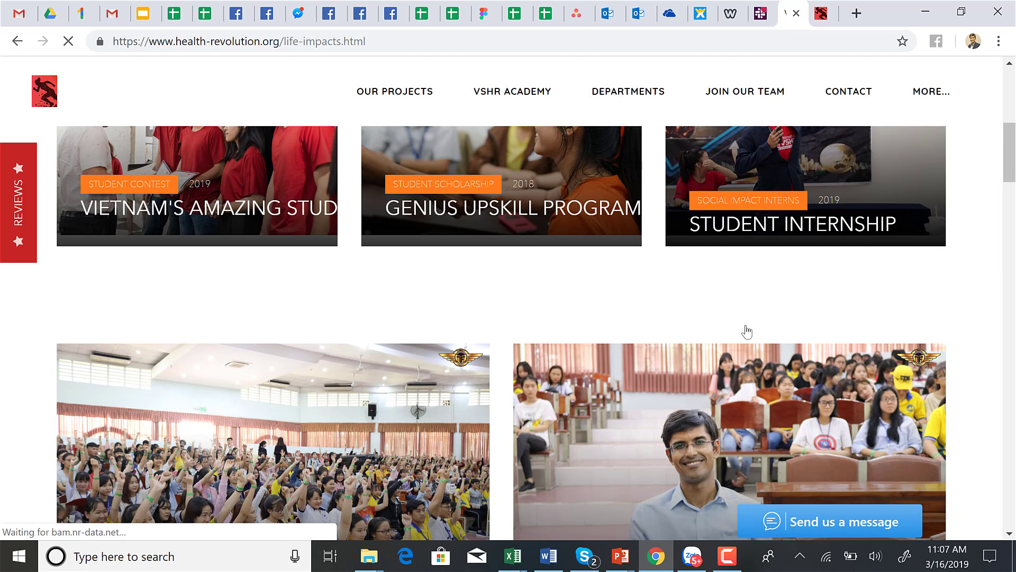
scroll(747, 332, "down", 1)
scroll(747, 332, "down", 5)
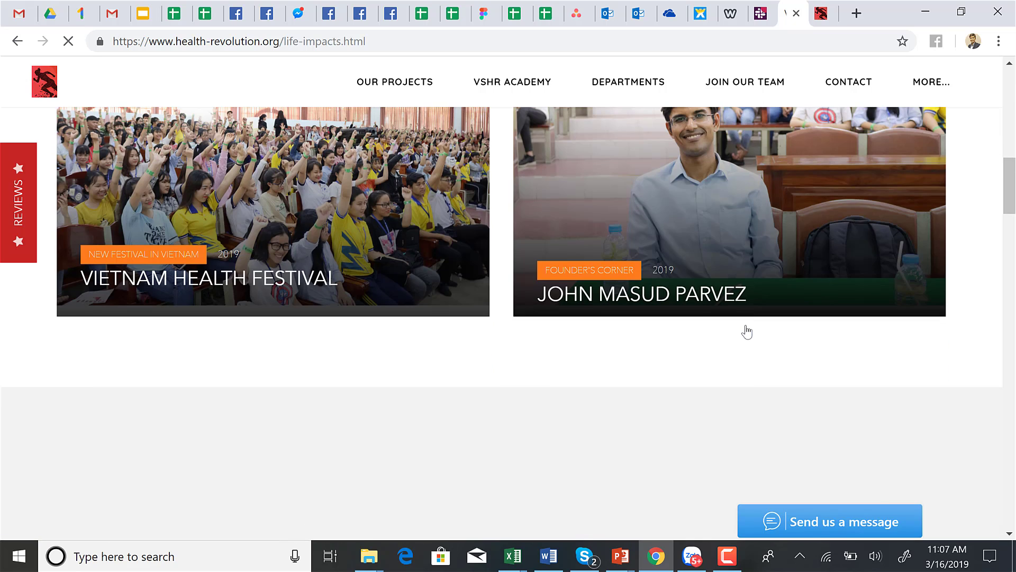
scroll(722, 291, "down", 4)
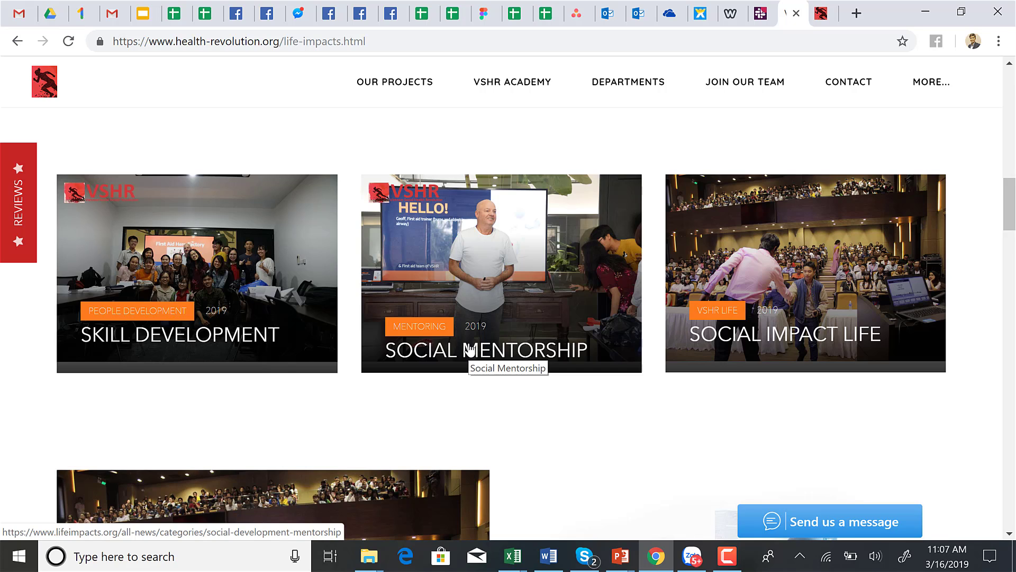
left_click(470, 349)
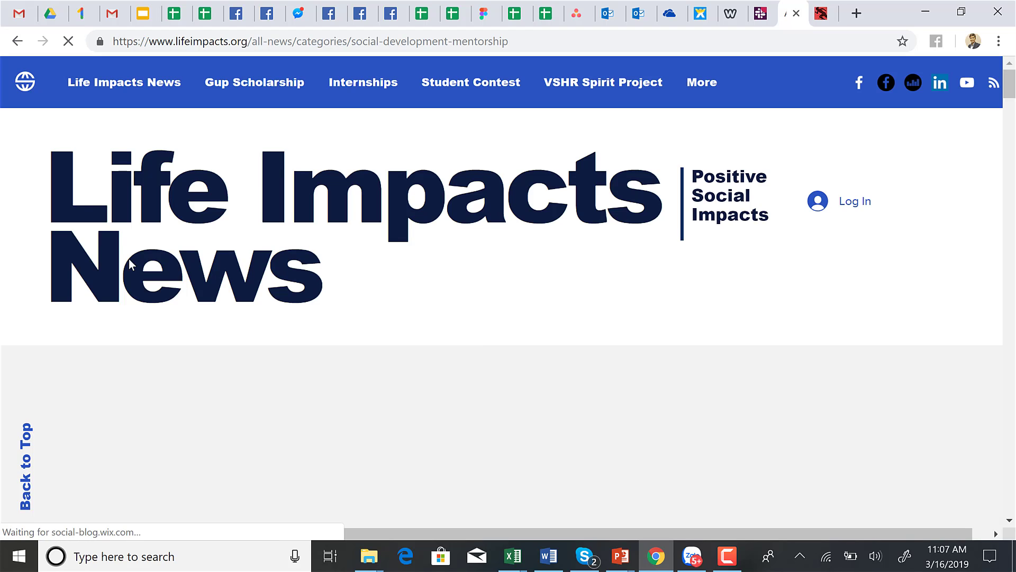
left_click(18, 43)
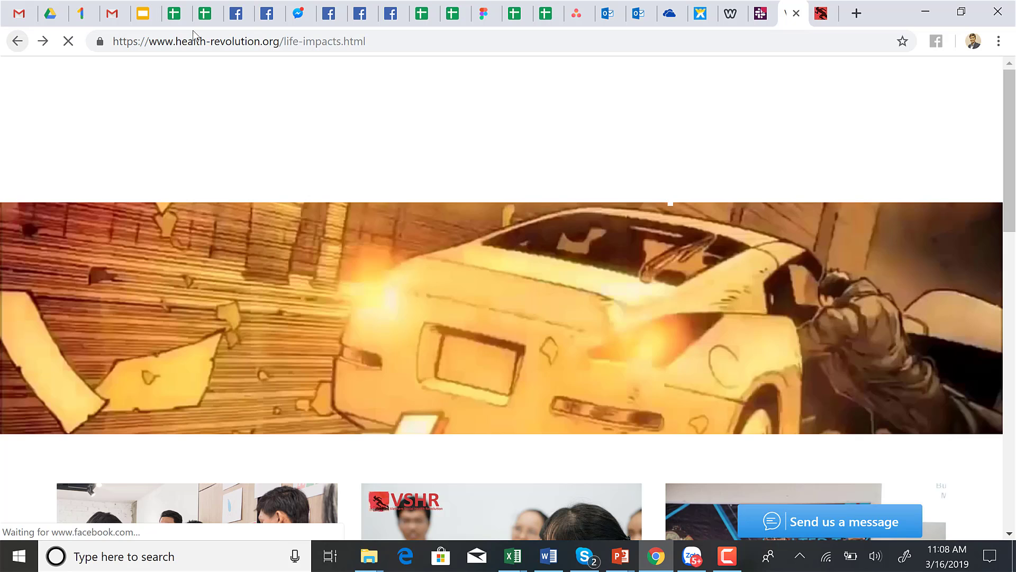
- Switch to the Weebly editor and examine the rest of the page list down to the Home backup pages and back up
left_click(740, 16)
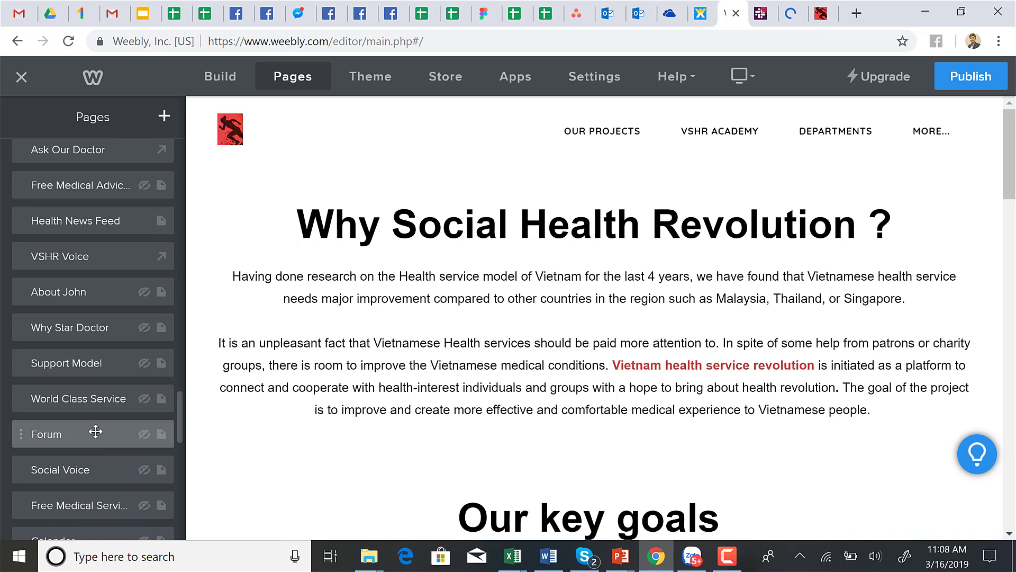
scroll(95, 432, "down", 5)
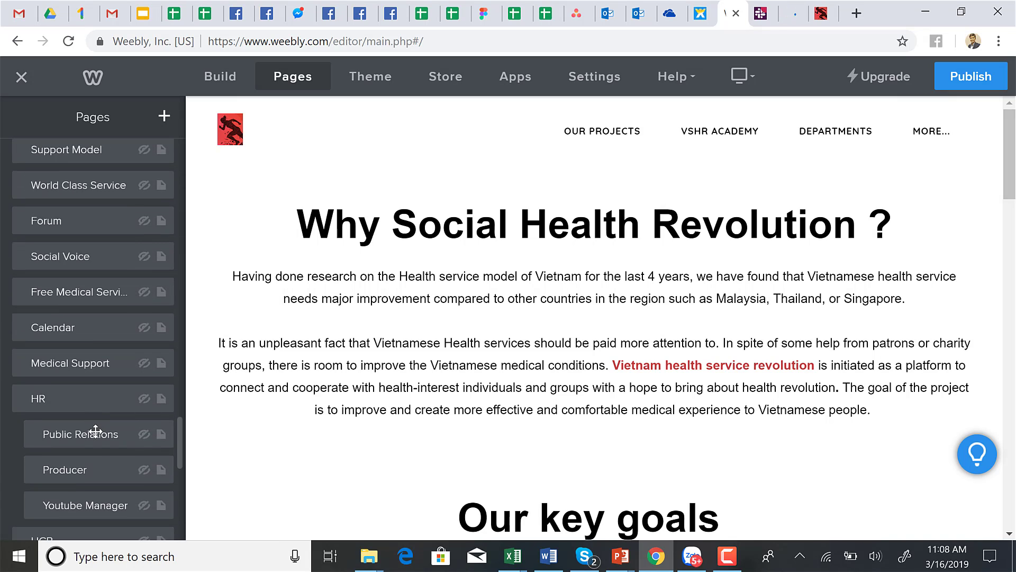
scroll(95, 432, "down", 5)
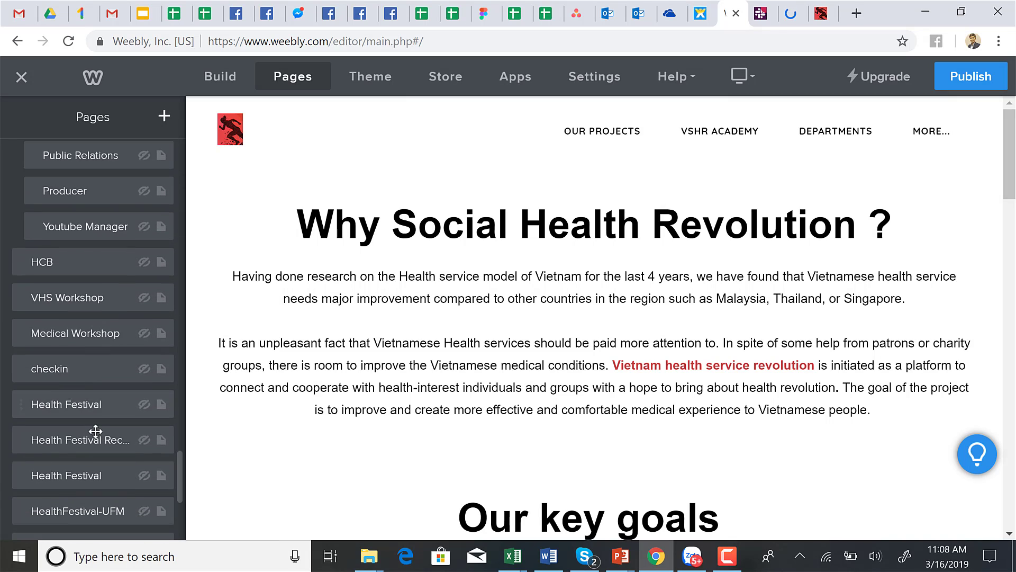
scroll(95, 432, "down", 6)
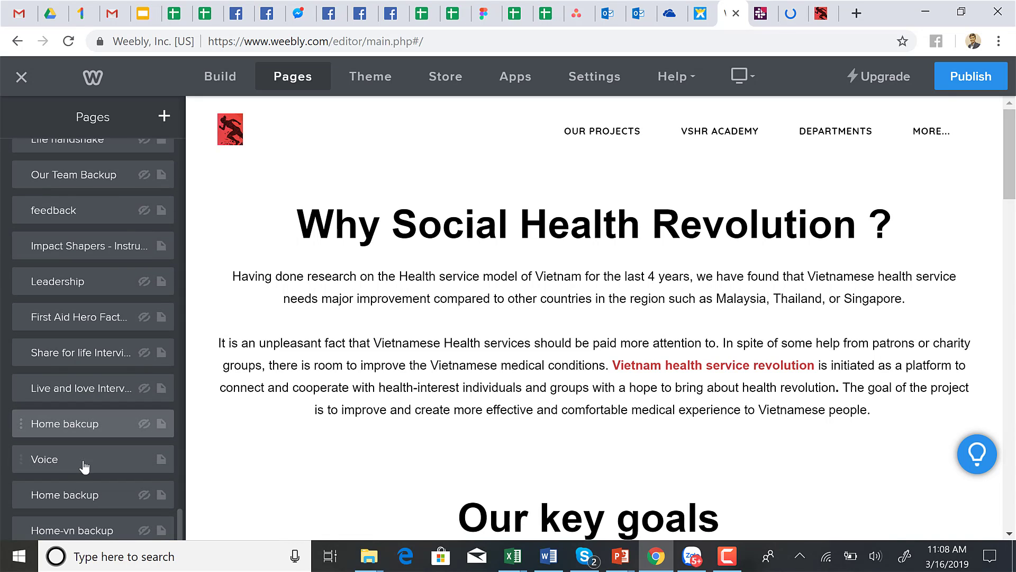
scroll(83, 466, "up", 3)
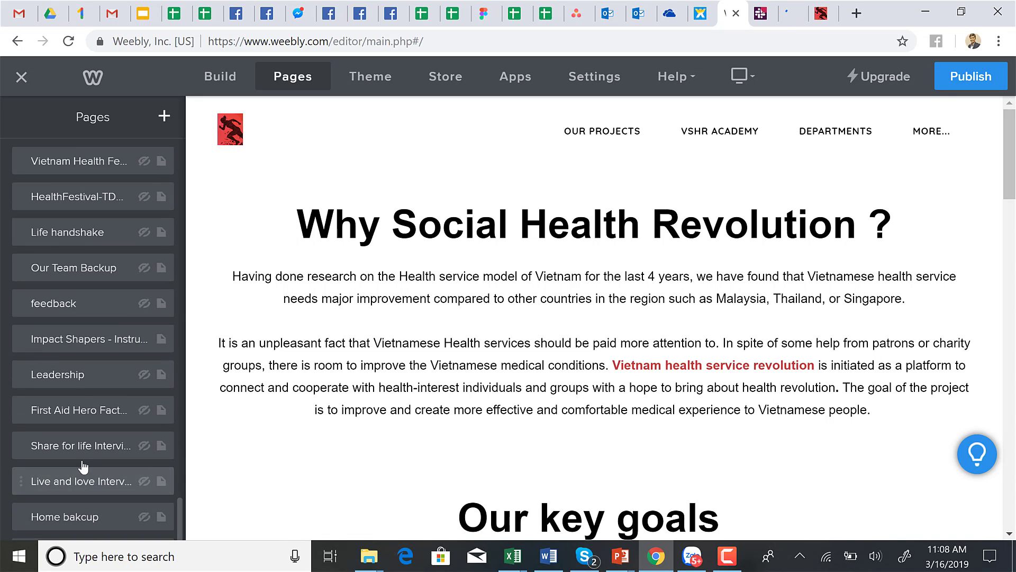
scroll(83, 466, "up", 5)
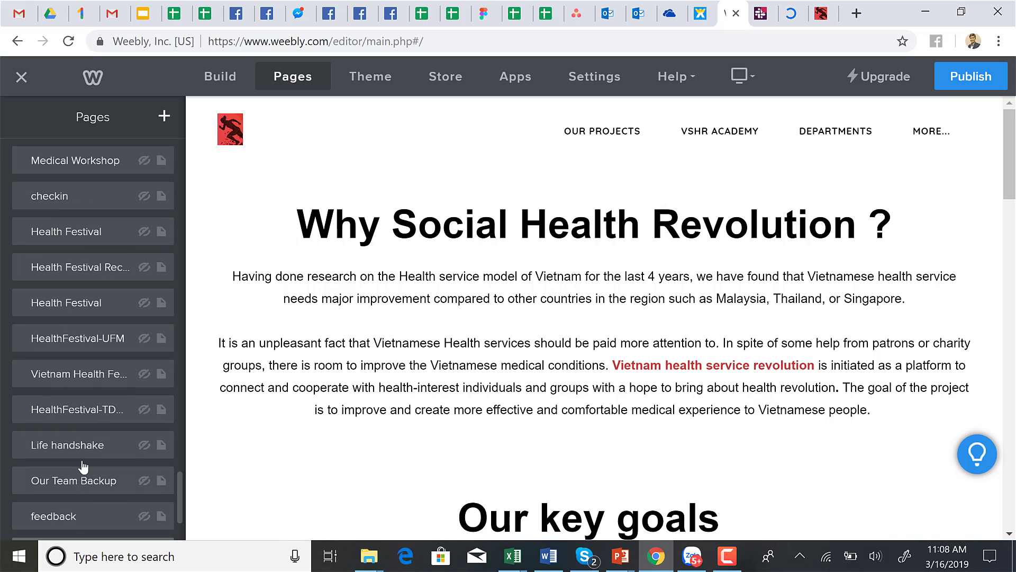
scroll(83, 466, "up", 6)
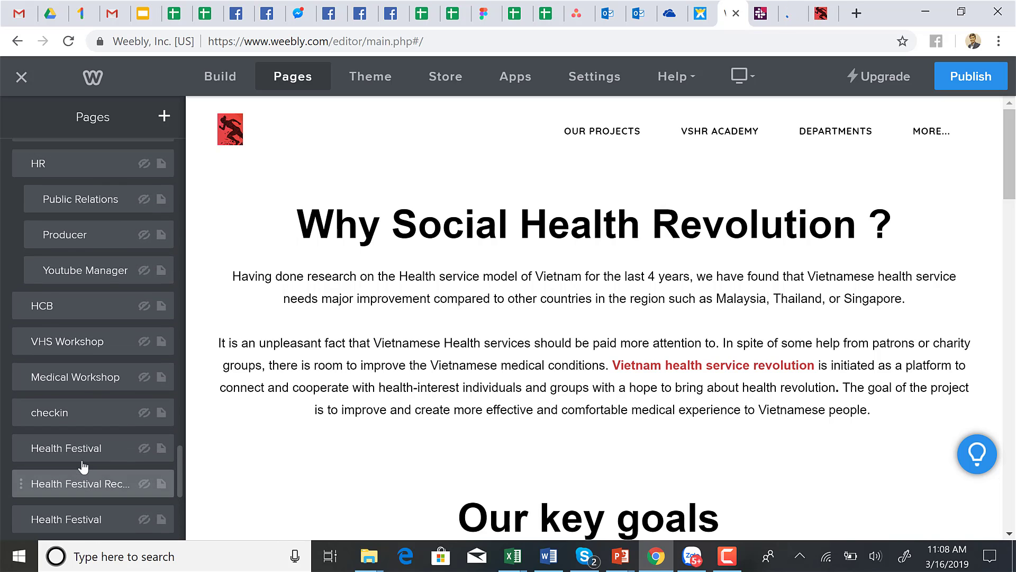
scroll(83, 466, "up", 5)
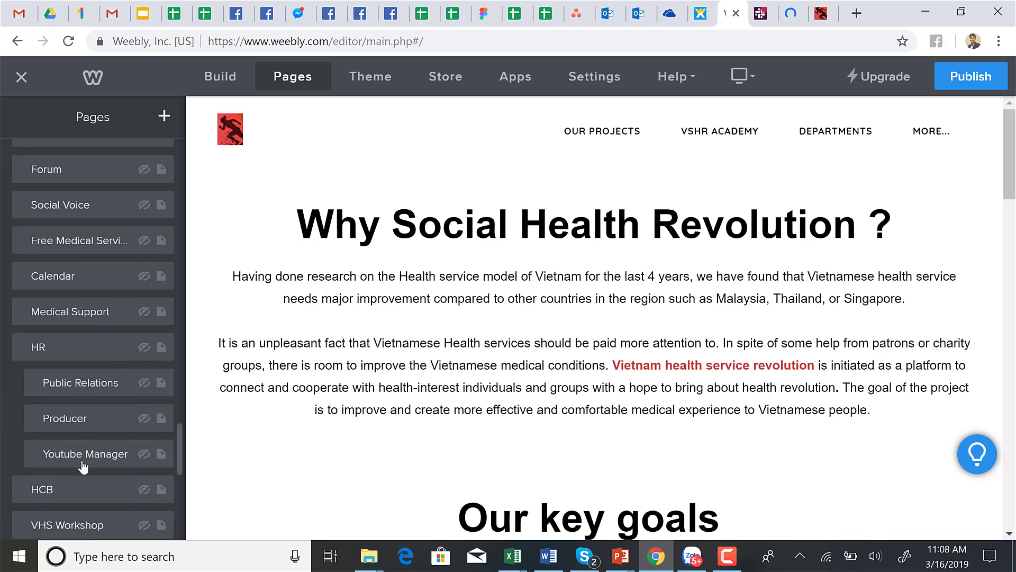
scroll(83, 465, "up", 1)
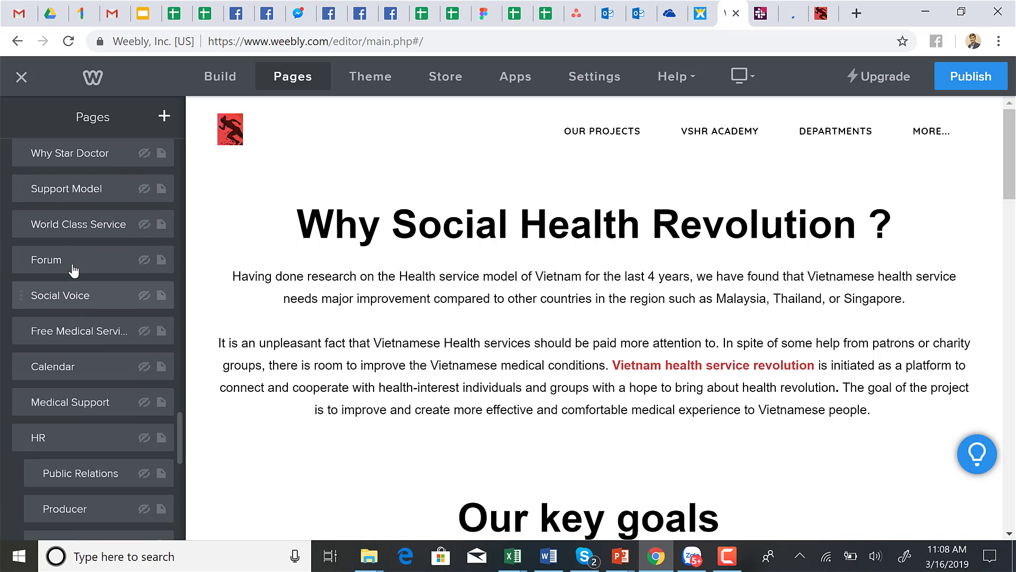
scroll(73, 270, "up", 4)
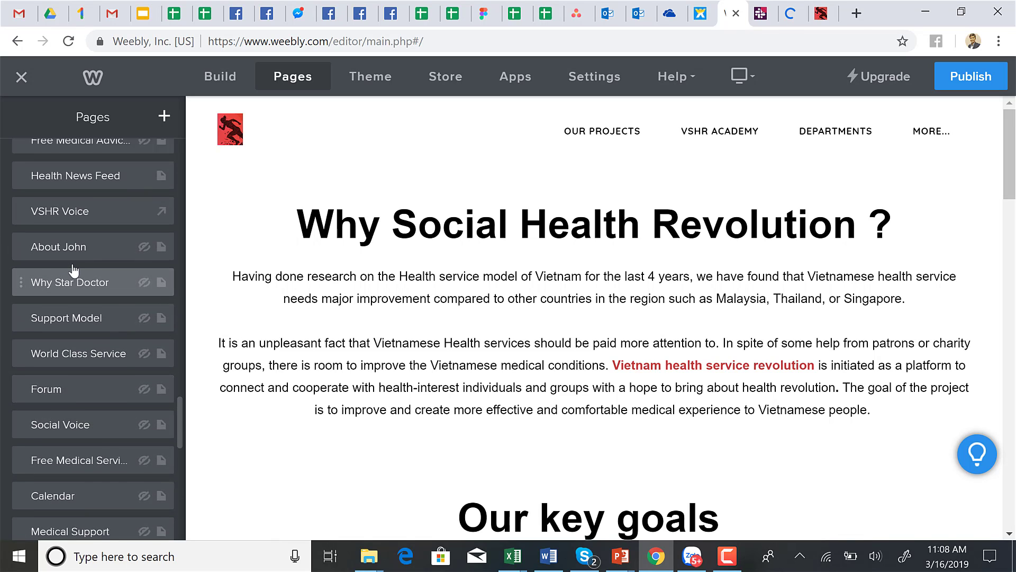
scroll(74, 270, "up", 4)
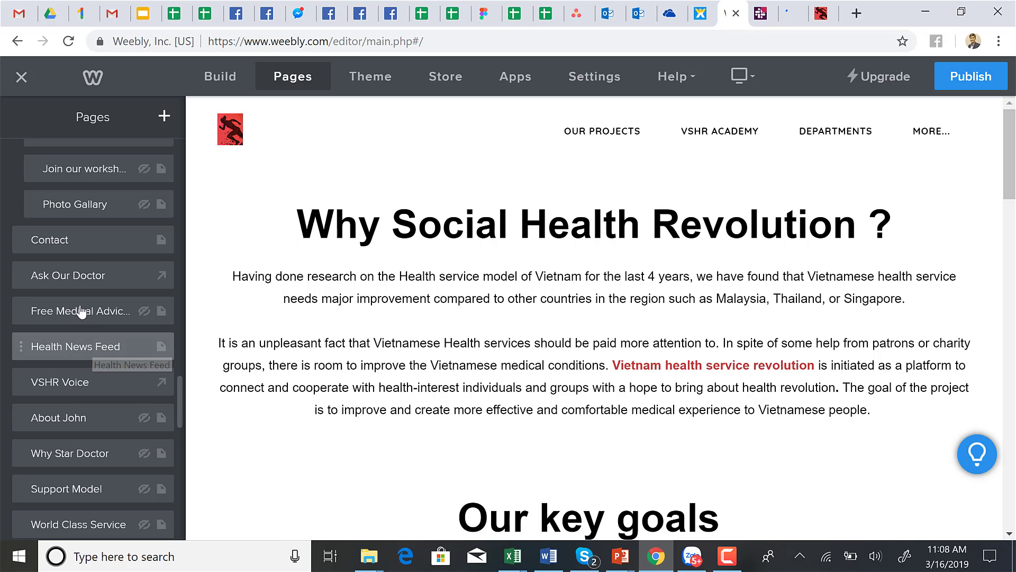
- Open the "news" blog page nested under VSHR Bits in the Join Our Team section of the page list
scroll(79, 312, "up", 1)
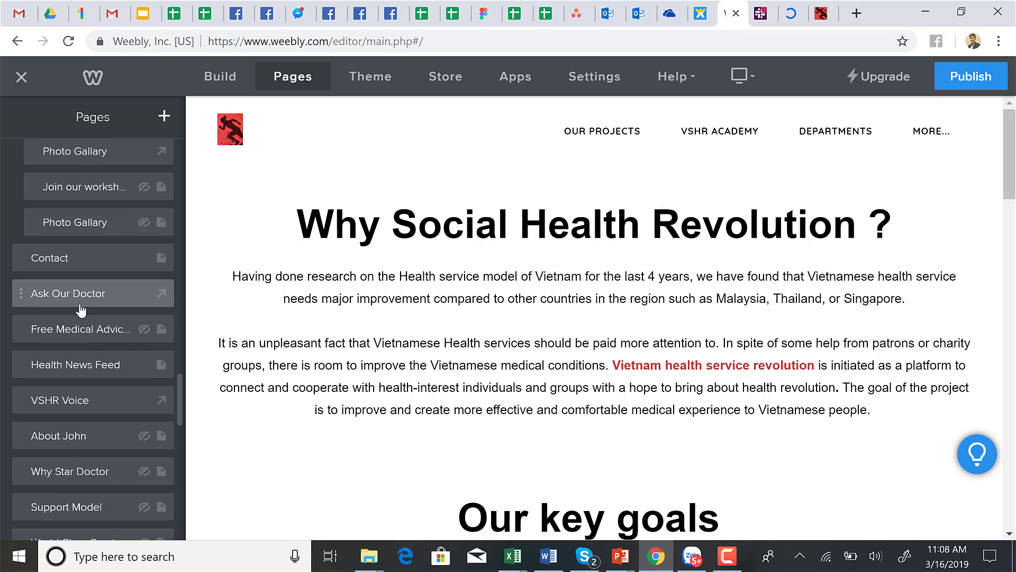
scroll(81, 310, "up", 10)
scroll(81, 310, "down", 3)
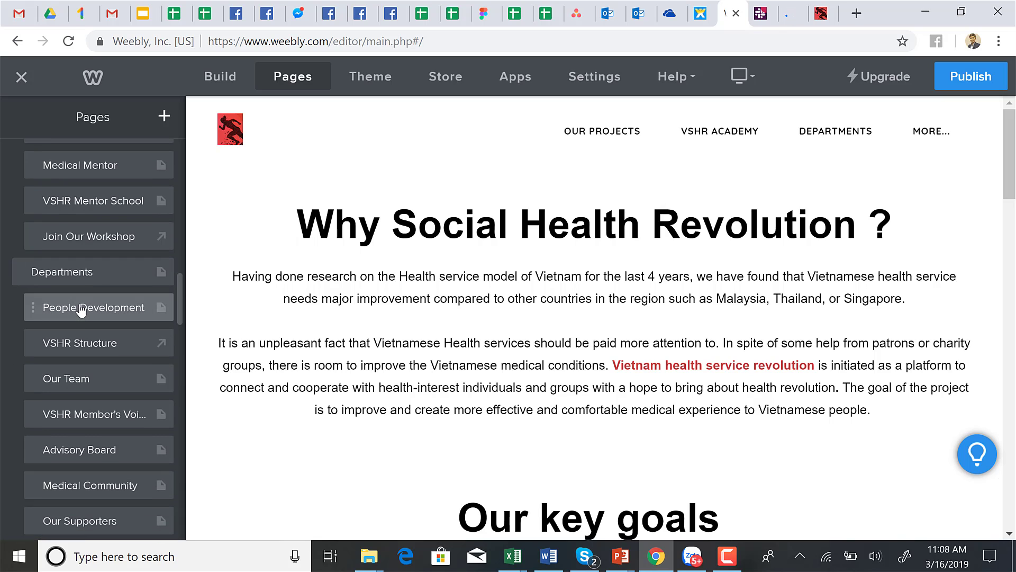
scroll(81, 310, "down", 4)
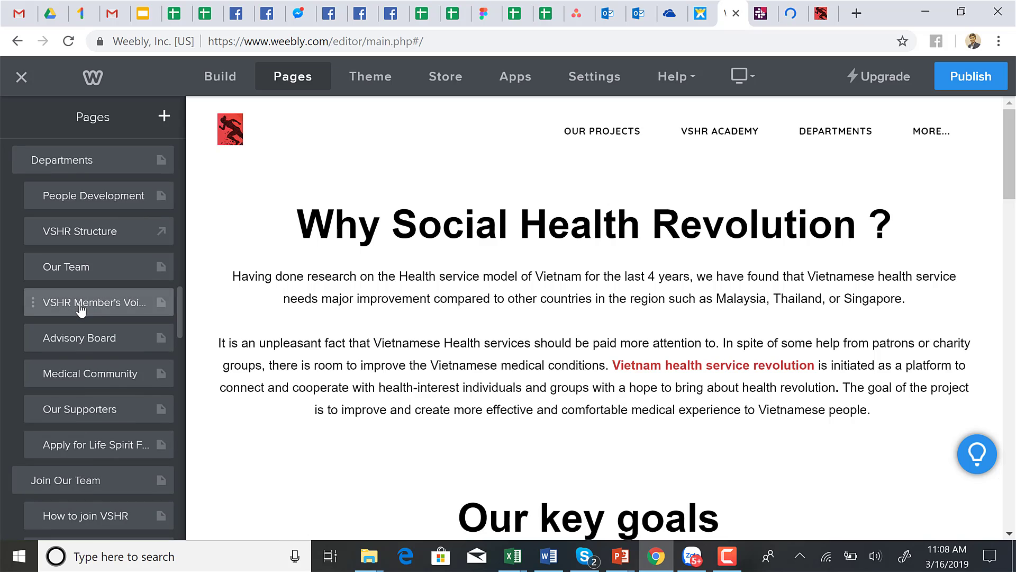
scroll(81, 310, "down", 1)
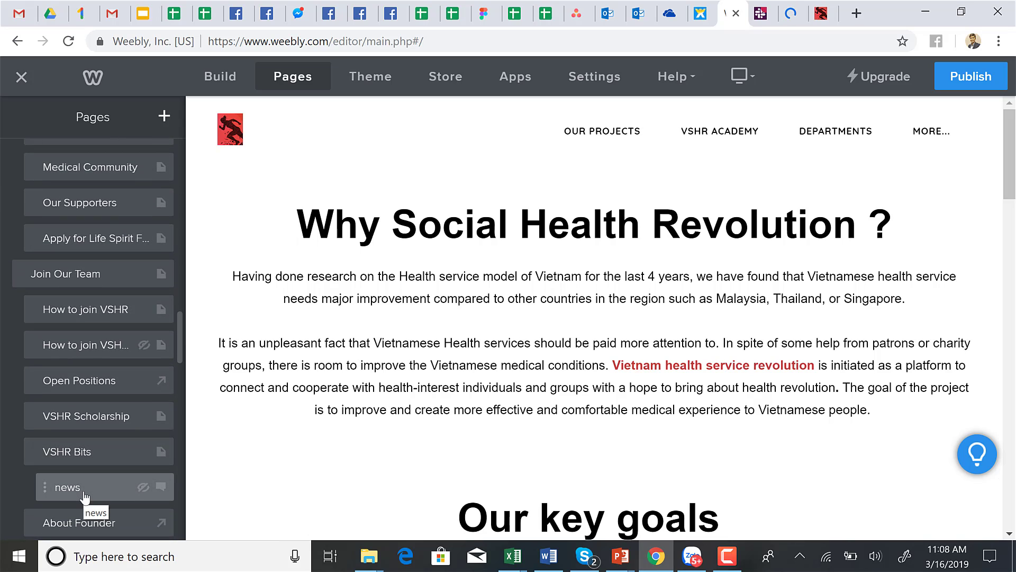
scroll(84, 496, "down", 1)
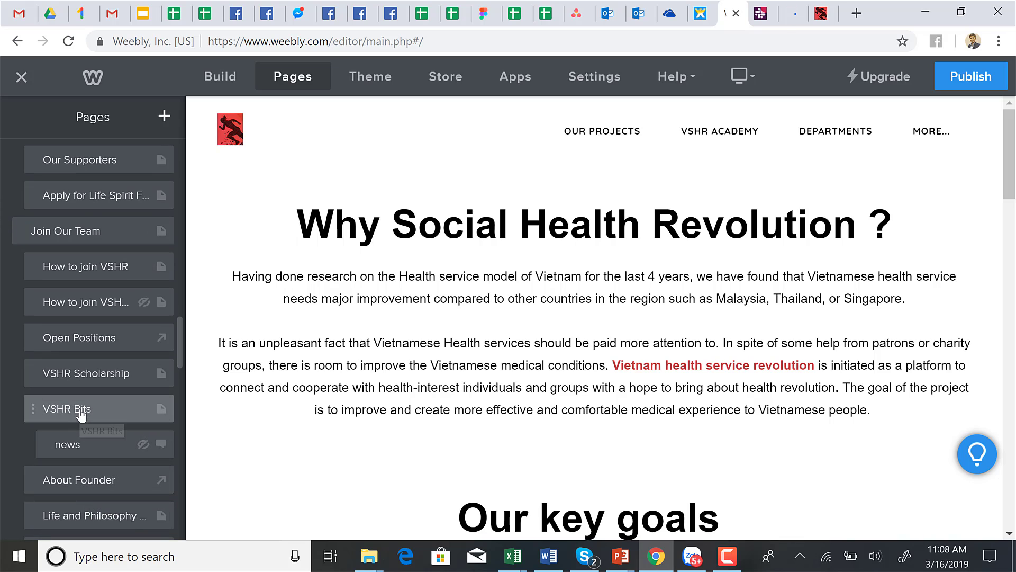
left_click(65, 450)
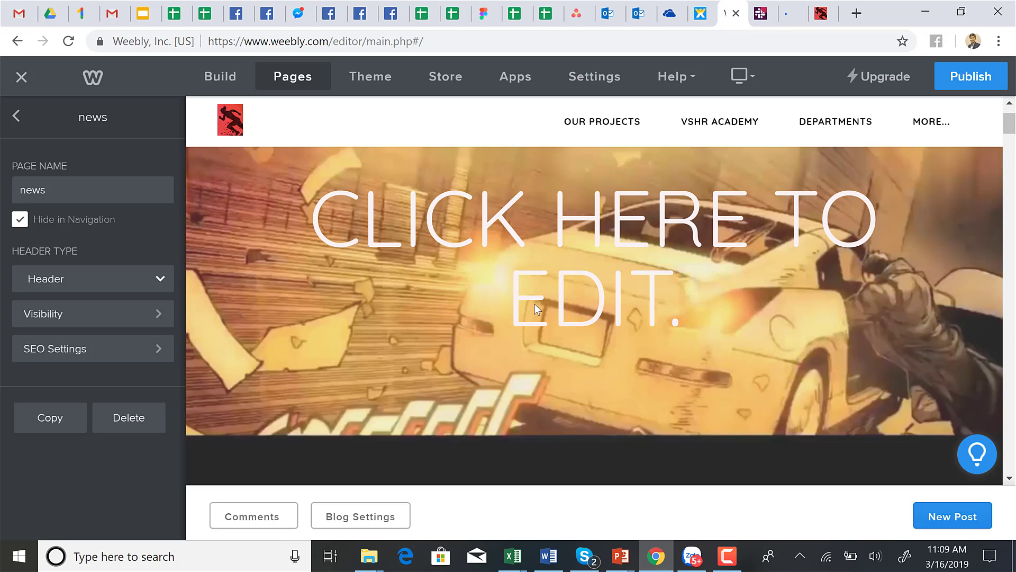
- Look over the news page's header and blog content, and view the Join Our Team submenu in its navigation
scroll(596, 382, "down", 2)
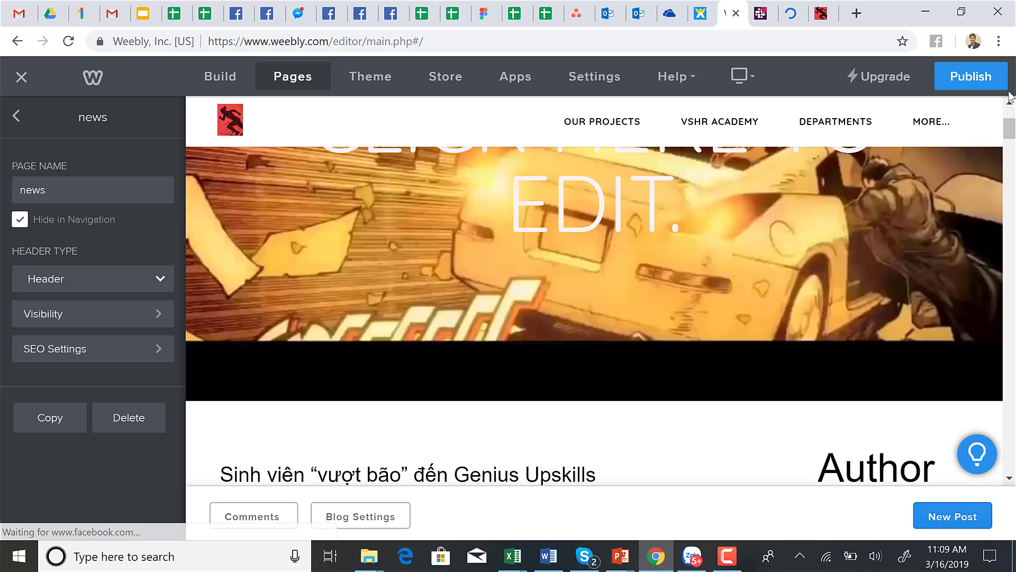
scroll(962, 184, "down", 2)
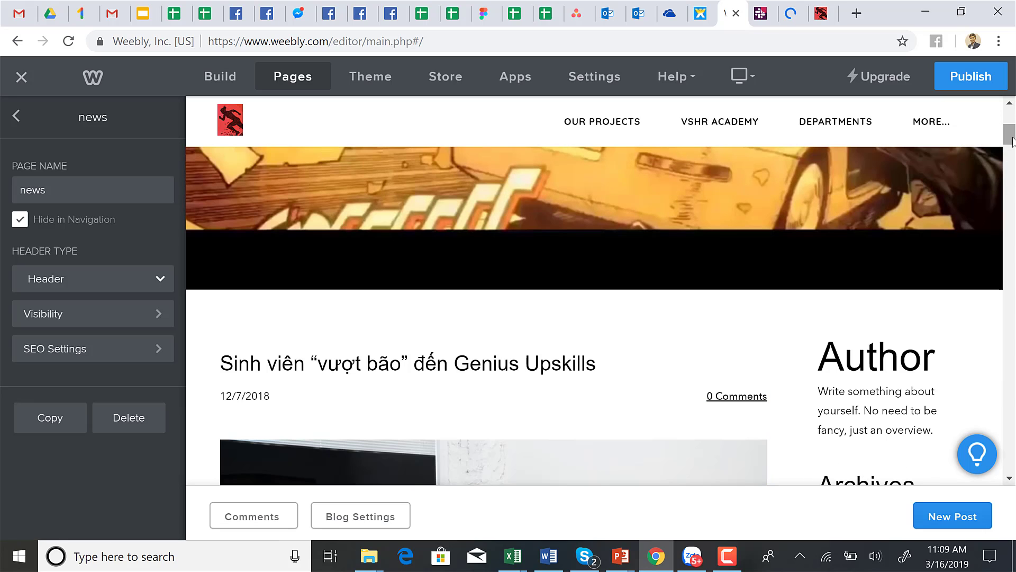
left_click_drag(1012, 141, 935, 127)
mouse_move(935, 127)
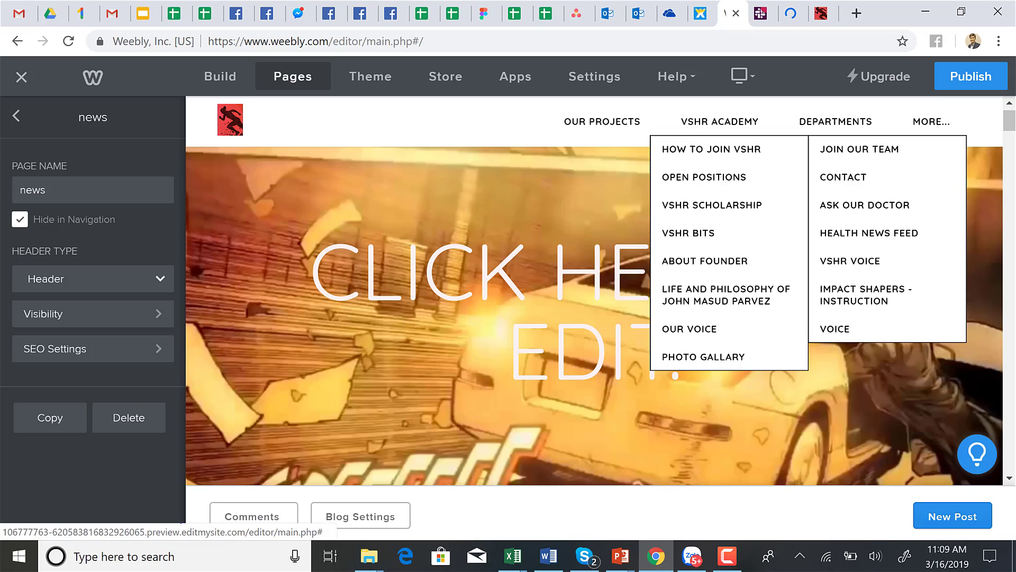
- Start a new post on the news blog and add an empty image element to the post body
left_click(947, 527)
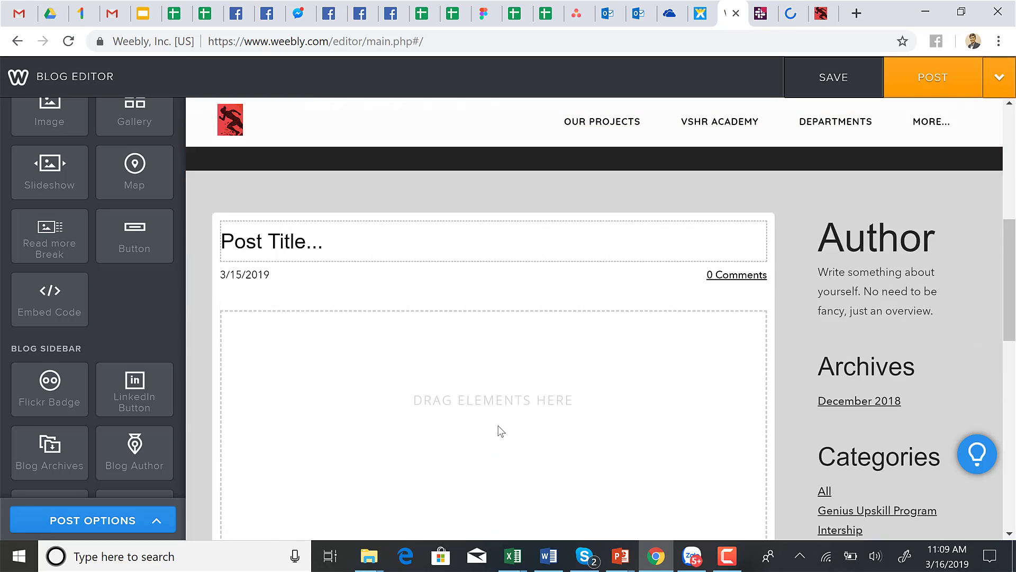
left_click(293, 252)
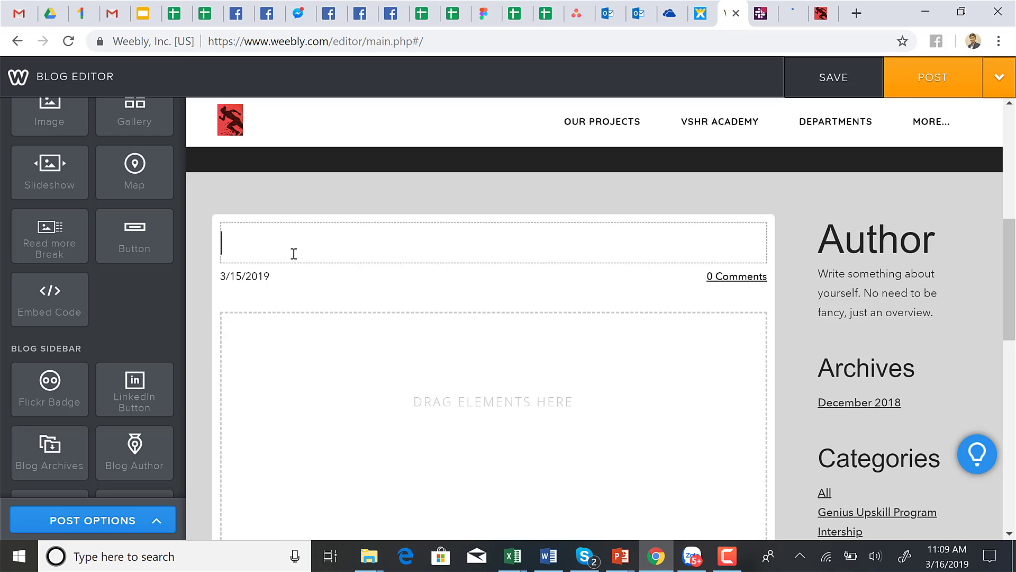
left_click(295, 356)
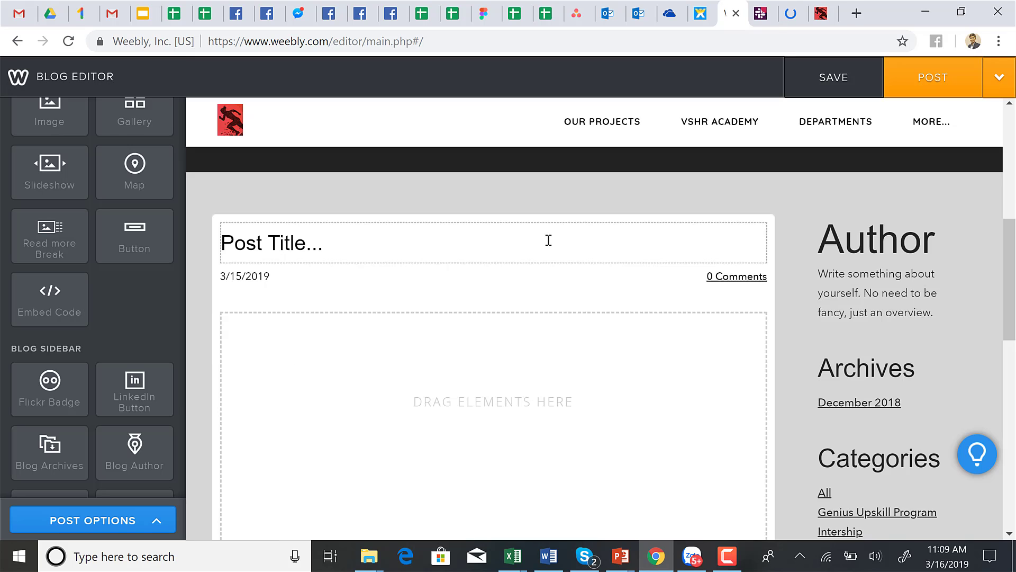
scroll(45, 223, "up", 2)
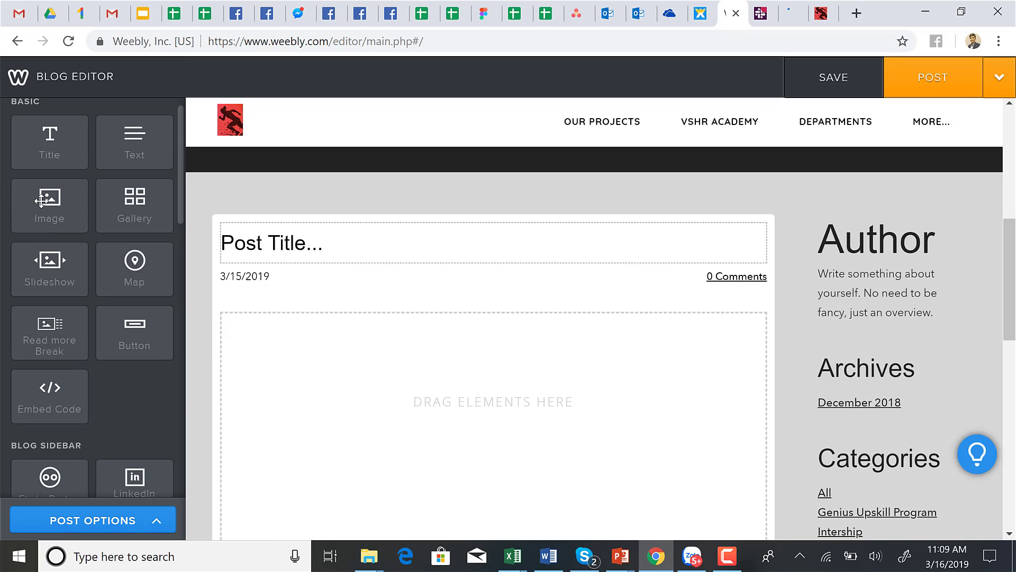
left_click_drag(41, 200, 465, 338)
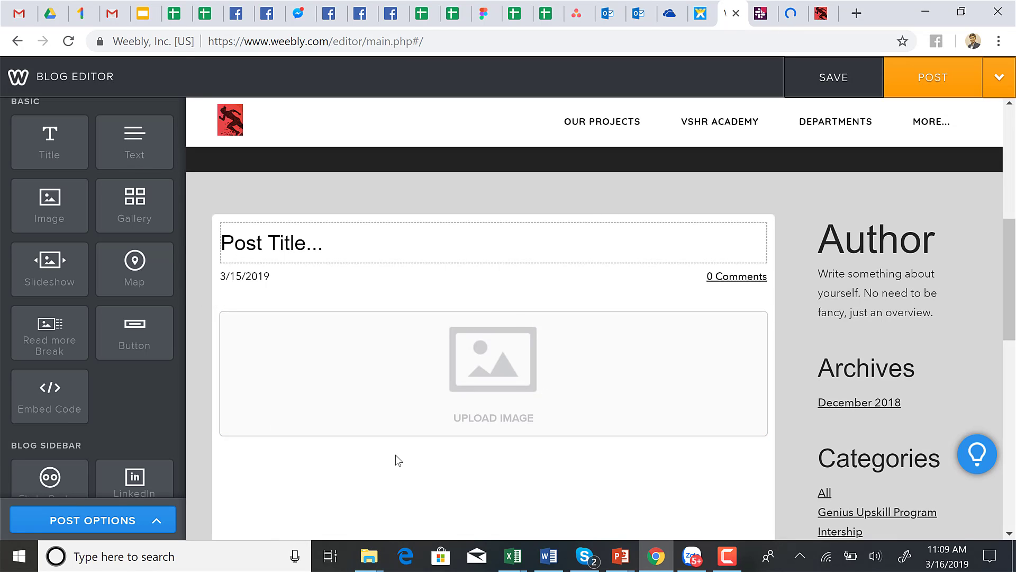
- Look over the draft post's page from the image placeholder and sidebar categories down to the footer and back up
scroll(398, 460, "down", 10)
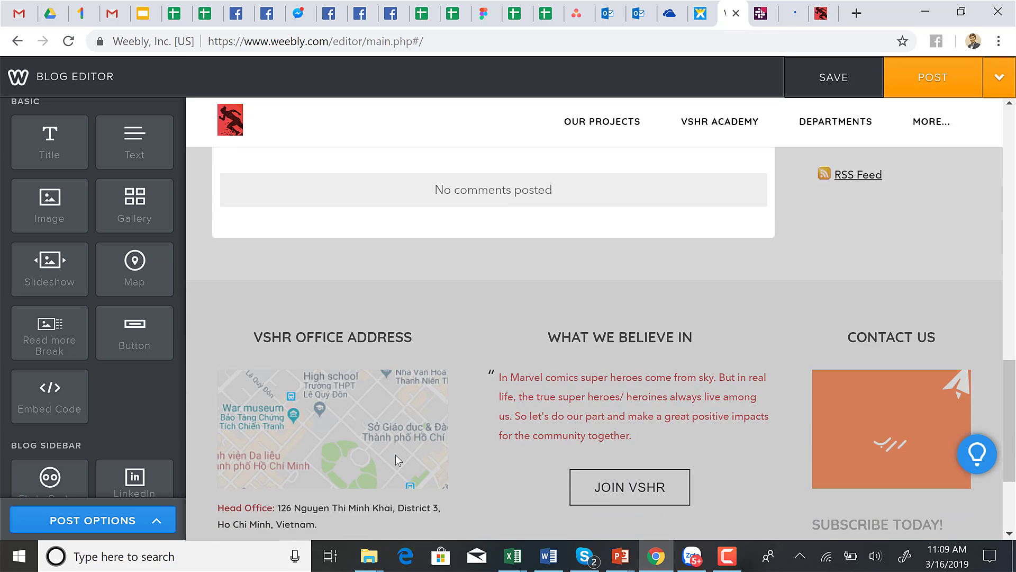
scroll(399, 461, "up", 3)
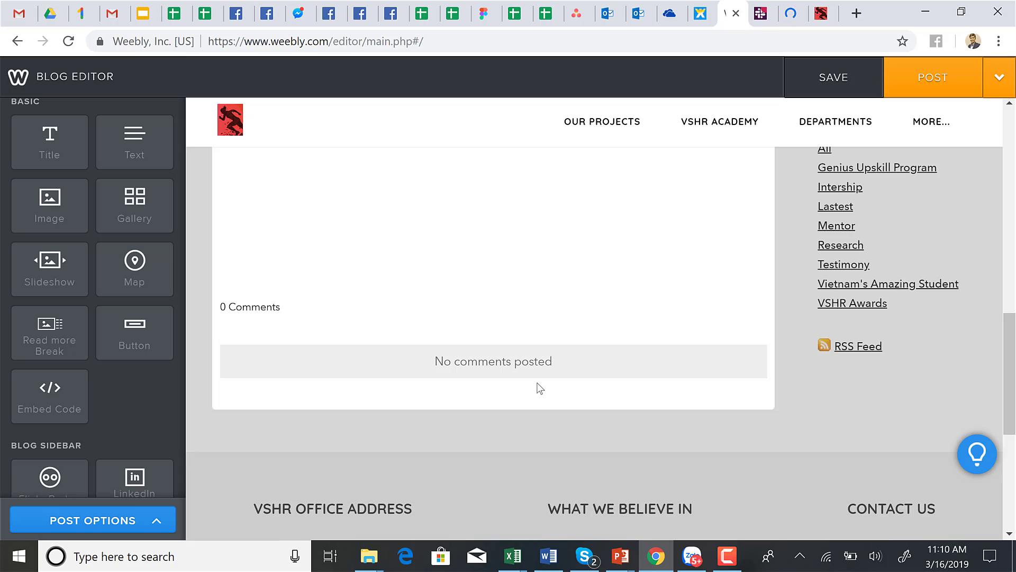
scroll(998, 329, "up", 7)
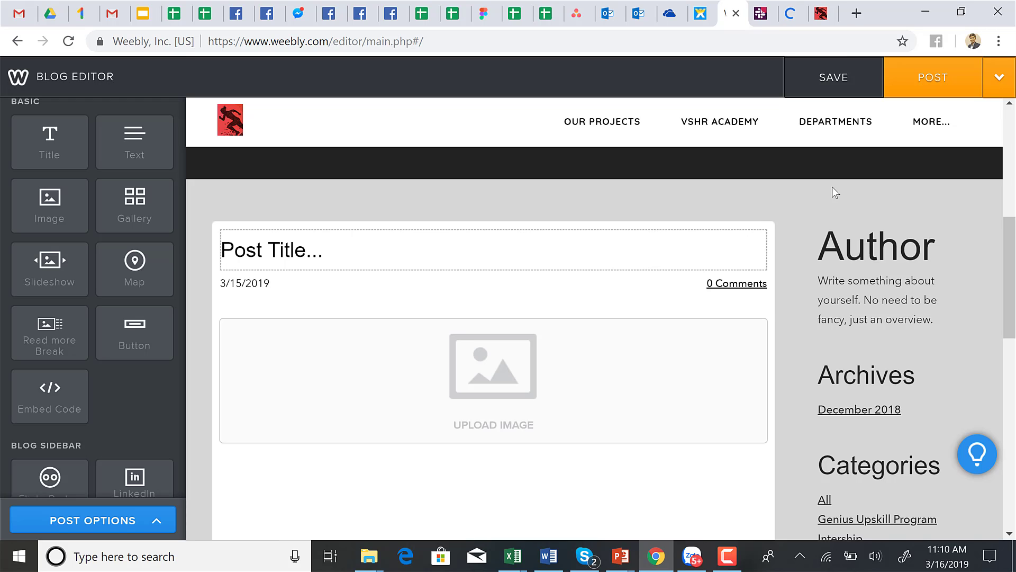
scroll(738, 421, "down", 6)
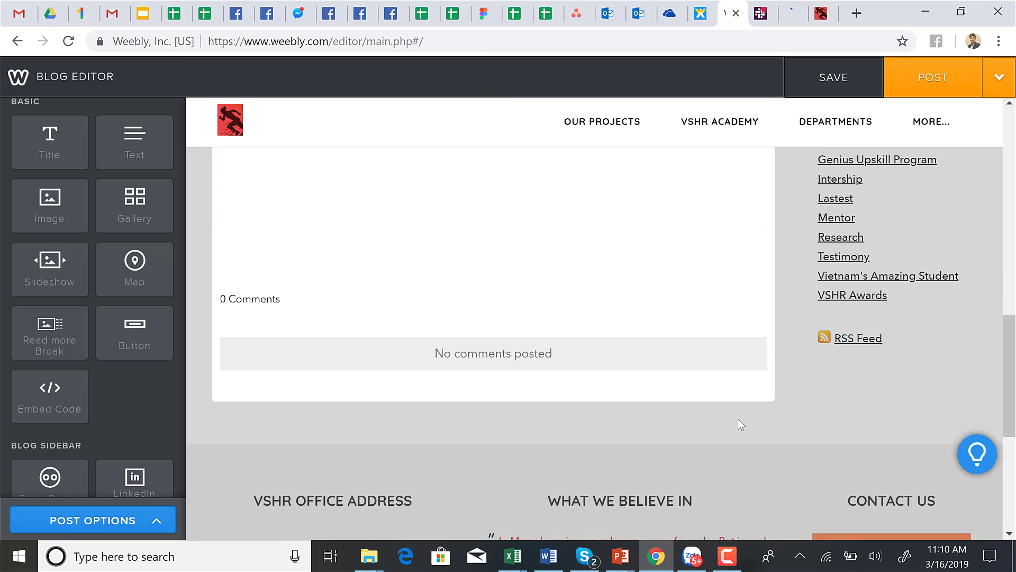
scroll(738, 425, "down", 5)
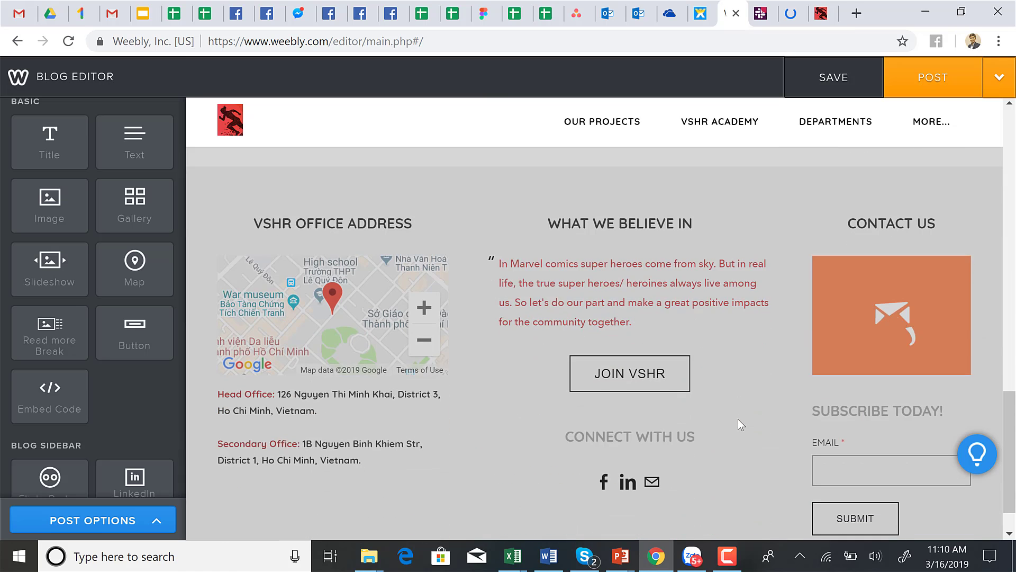
key("Home")
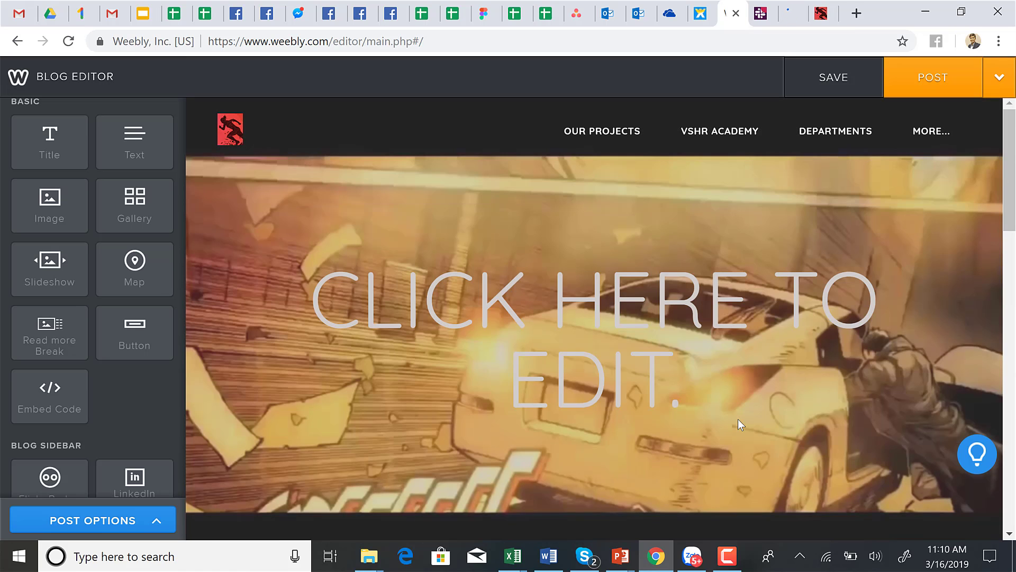
- Discard the draft post on the news blog
left_click(998, 79)
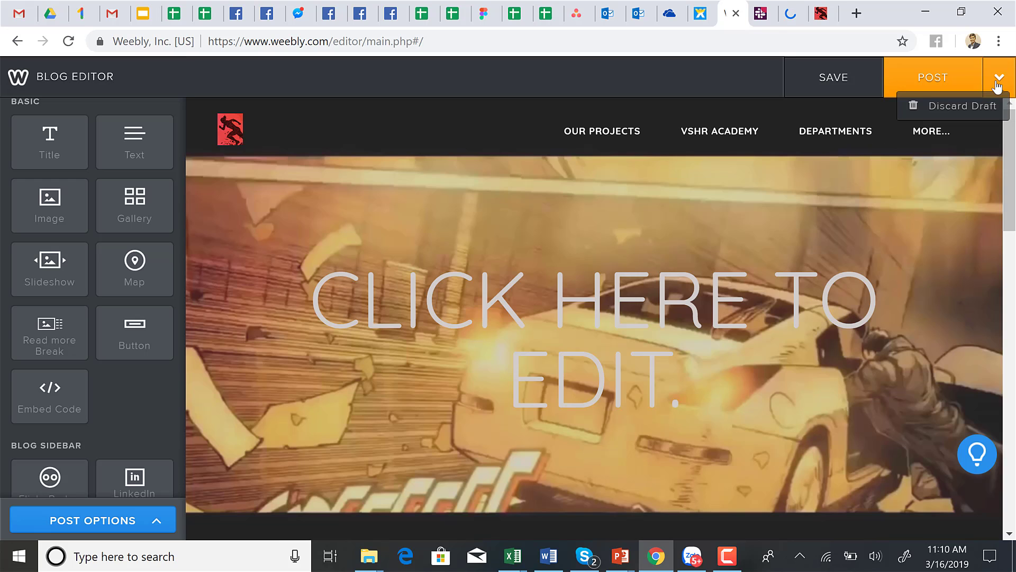
left_click(952, 108)
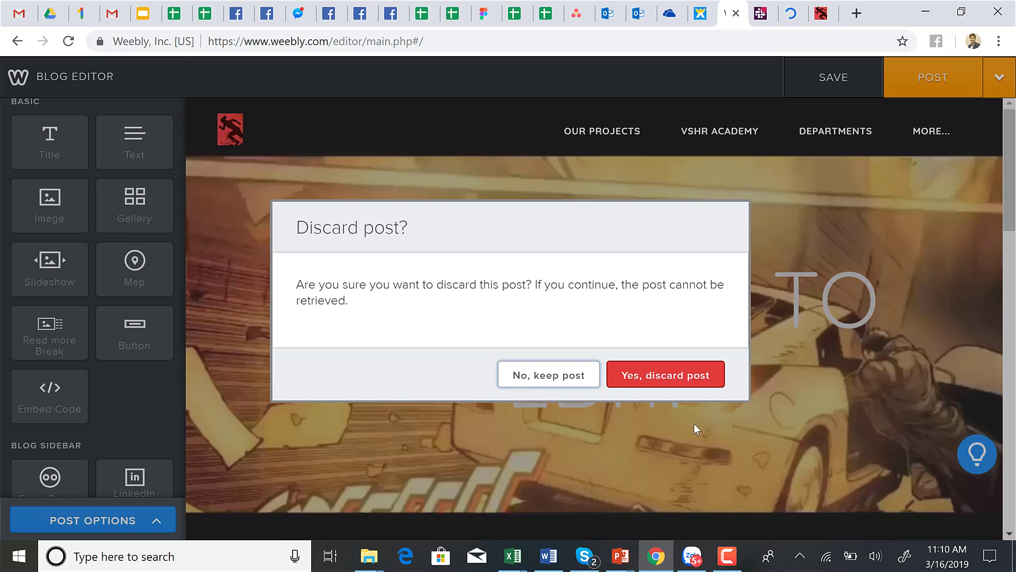
left_click(663, 391)
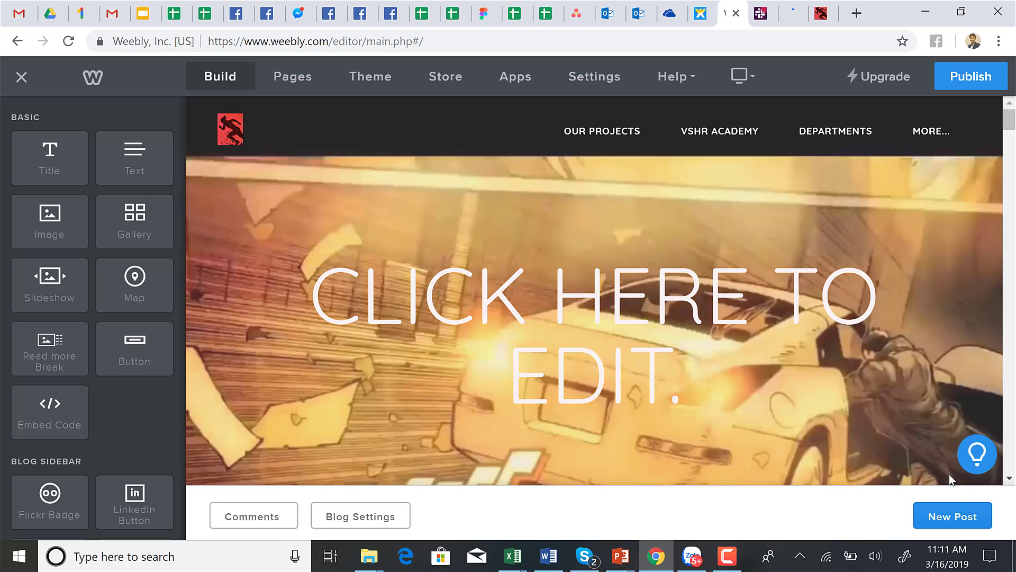
- Start another new post on the news blog and open its post options
left_click(943, 519)
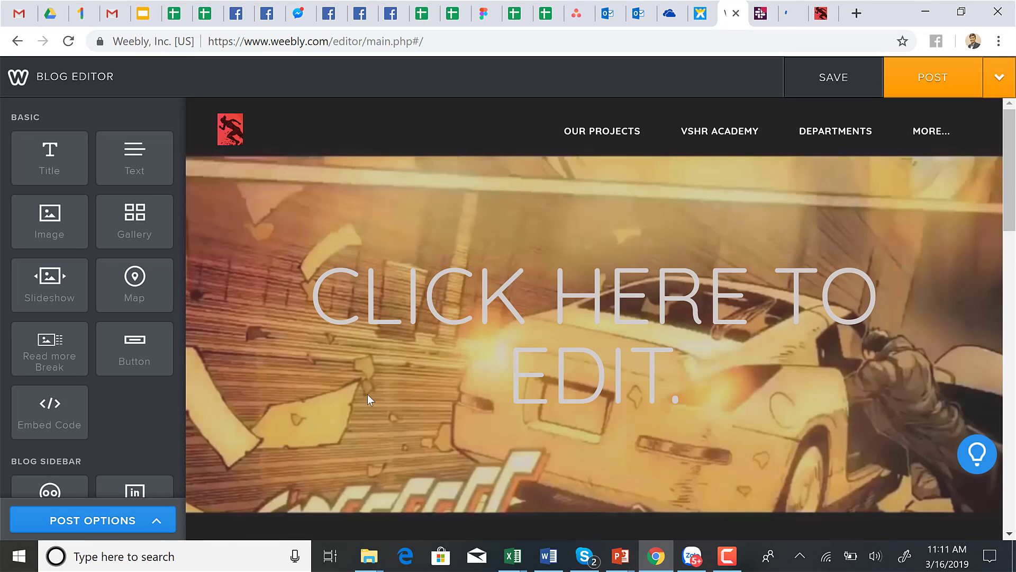
scroll(371, 400, "down", 5)
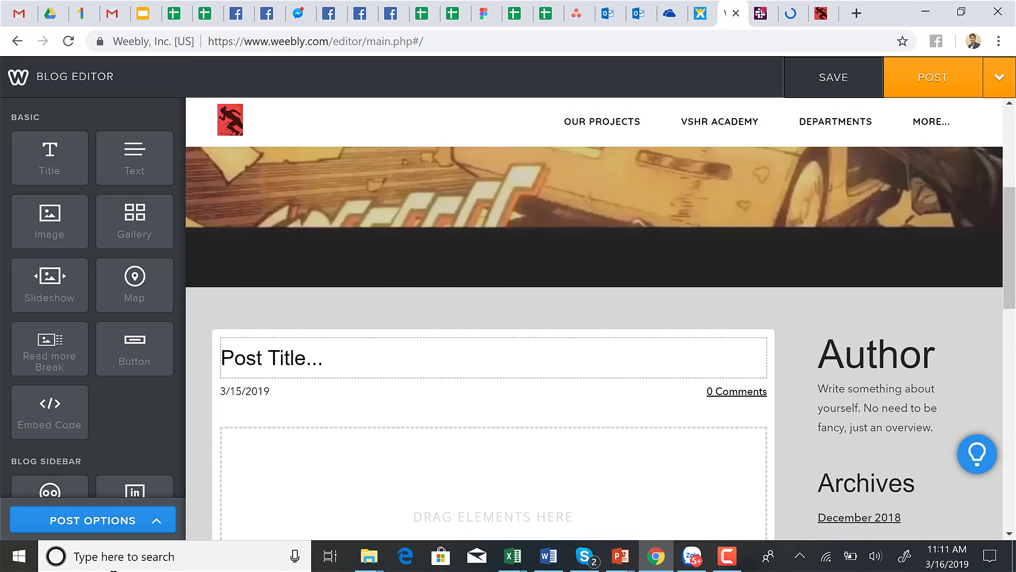
left_click(85, 529)
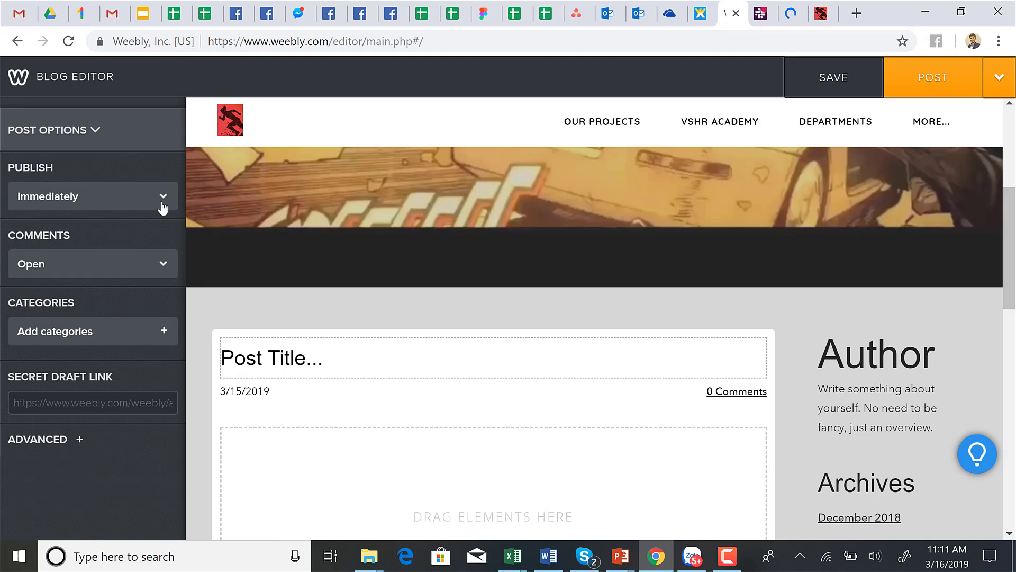
- Enter "VSHR core Values" as a new category name for the post, compare the sidebar's category list, and close the category picker without adding it
left_click(138, 343)
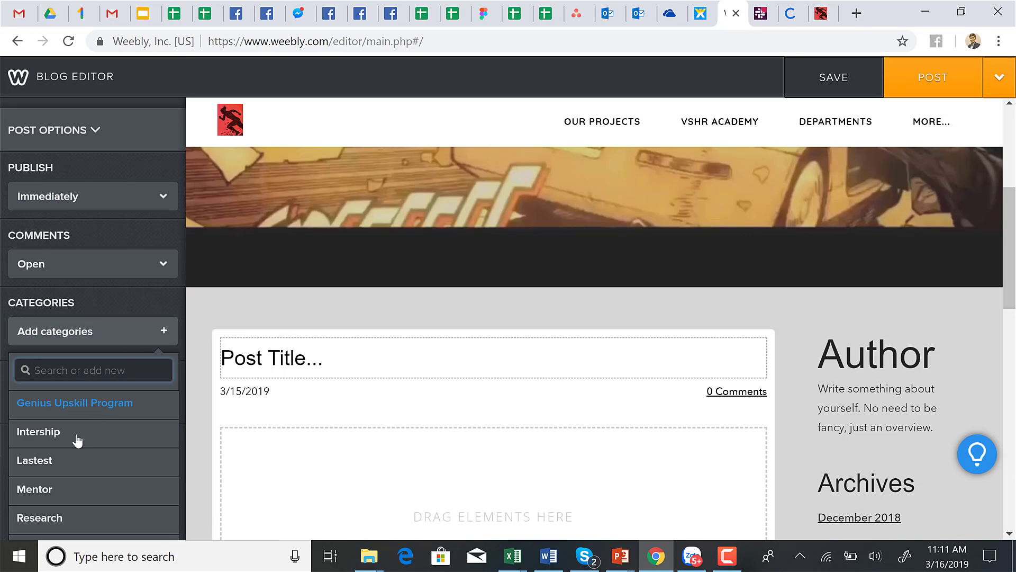
scroll(29, 500, "down", 2)
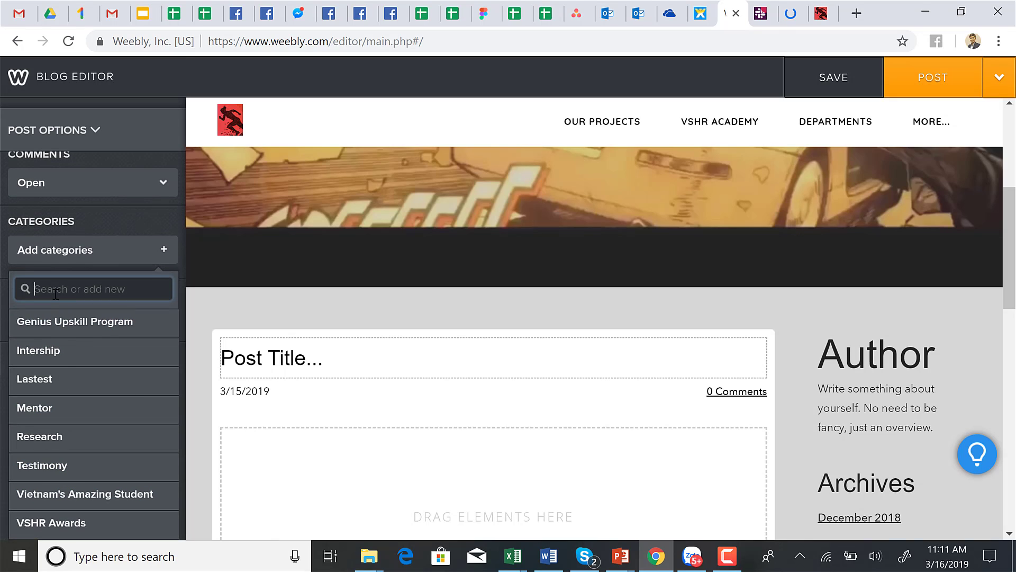
type("VSHR")
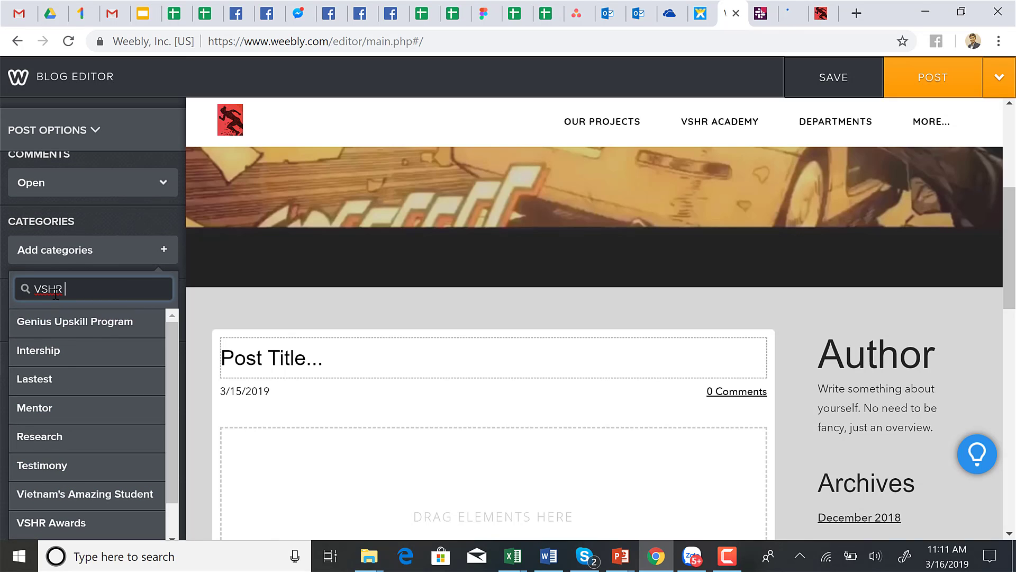
type(" core Values")
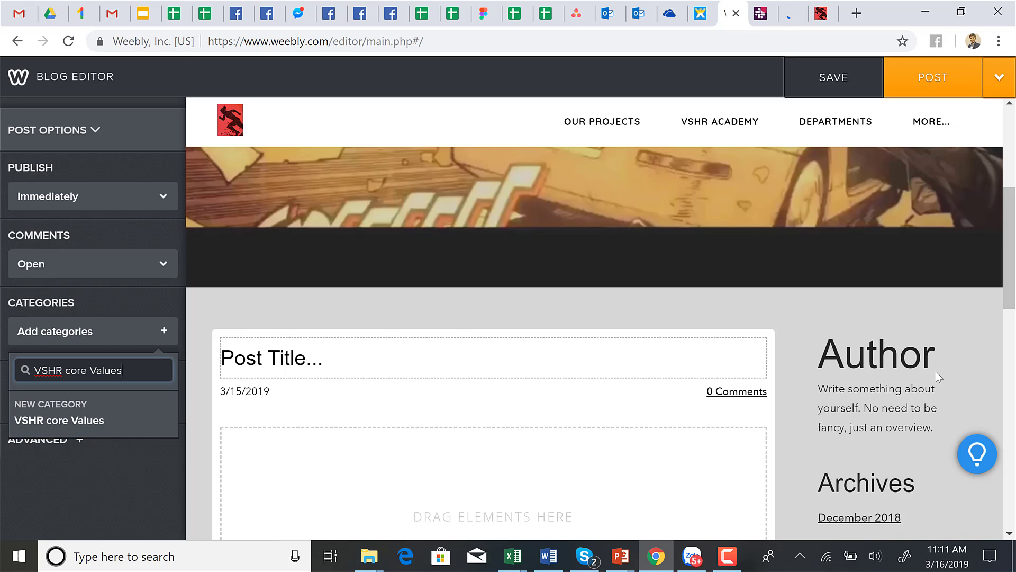
scroll(935, 371, "down", 7)
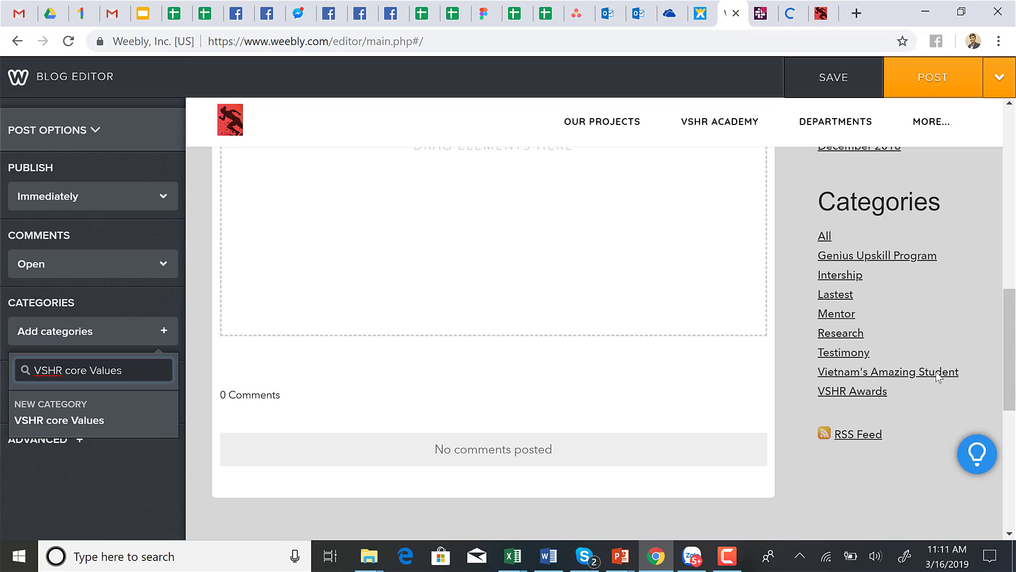
left_click(85, 504)
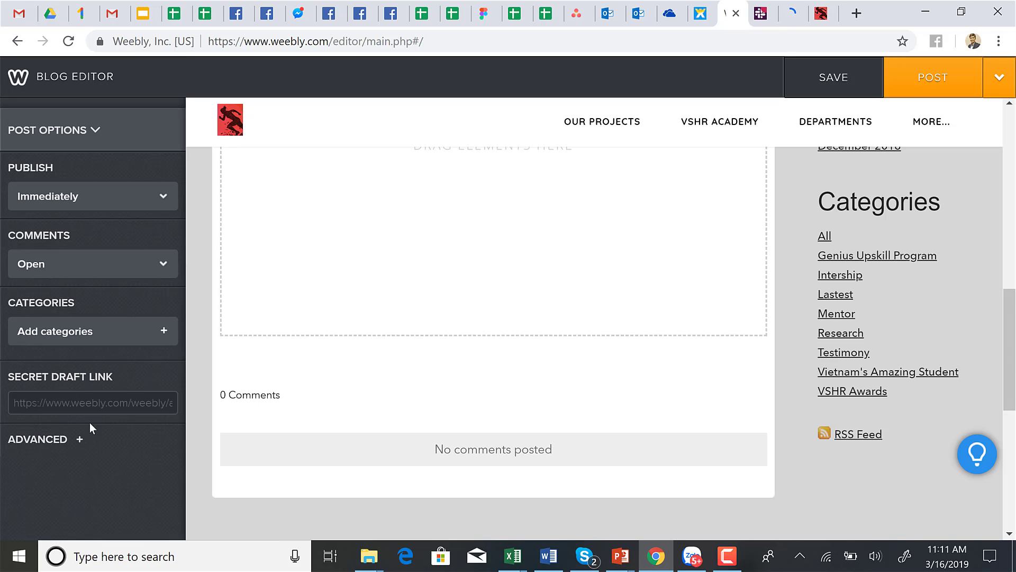
- Expand the post's advanced options and view the SEO Post Title and SEO Post Description fields
left_click(43, 441)
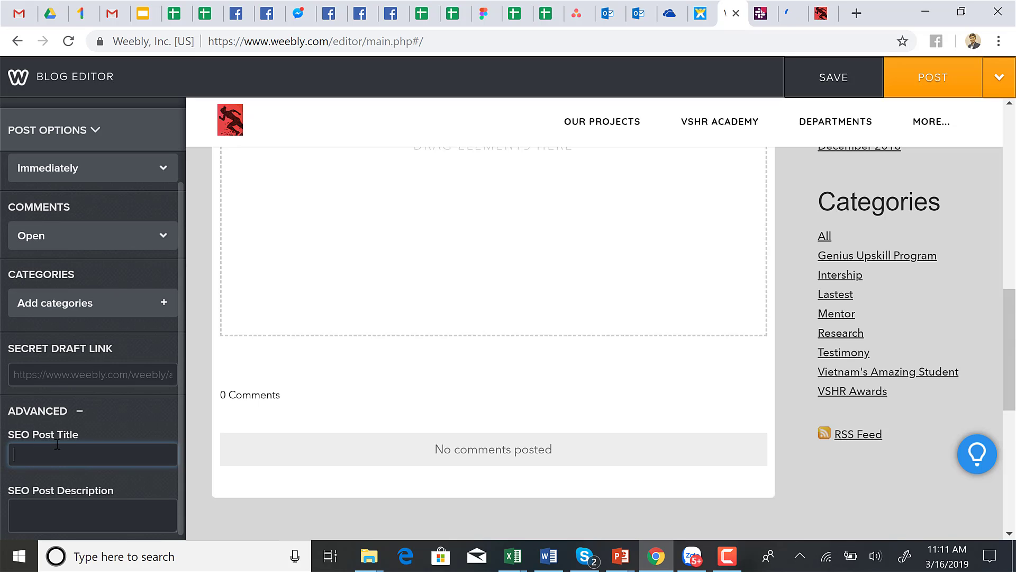
left_click(63, 523)
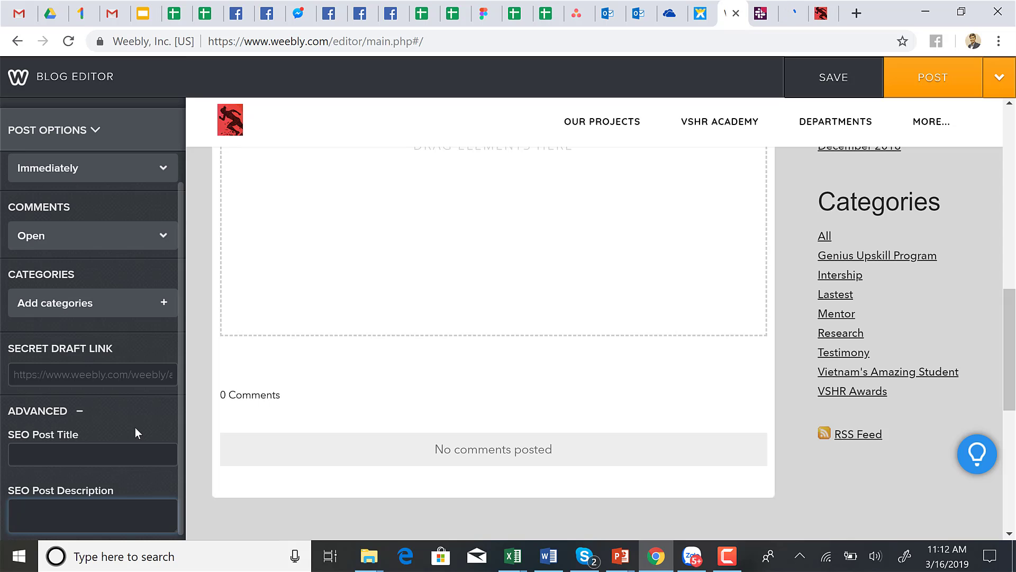
left_click(513, 370)
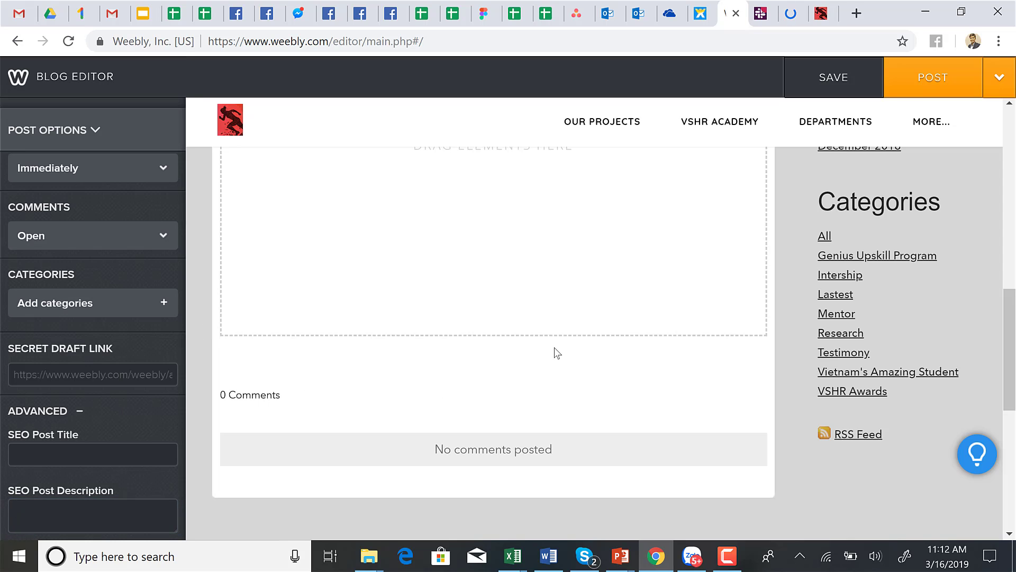
scroll(554, 347, "up", 10)
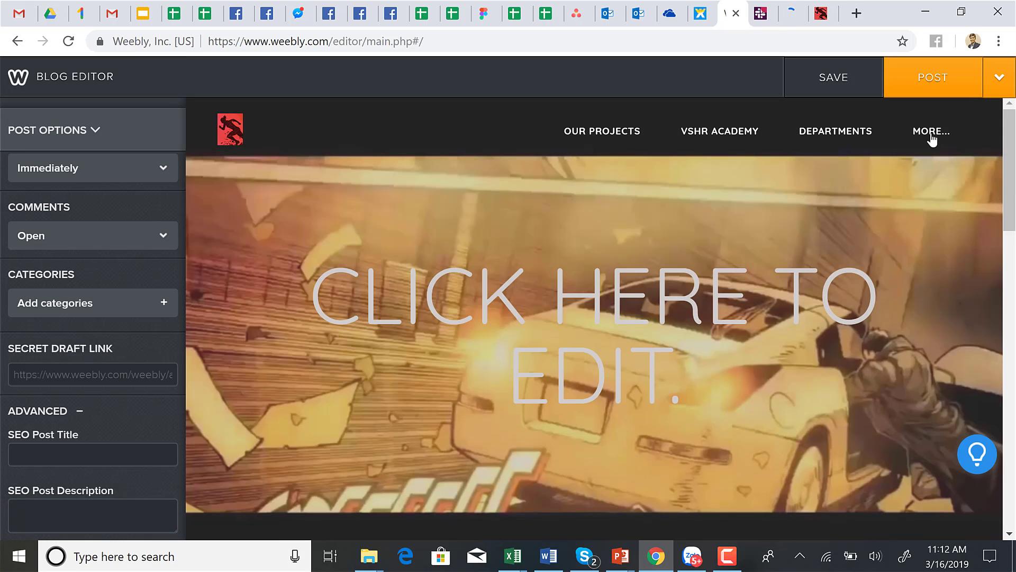
- Discard the second draft post and return to the news blog page
left_click(999, 78)
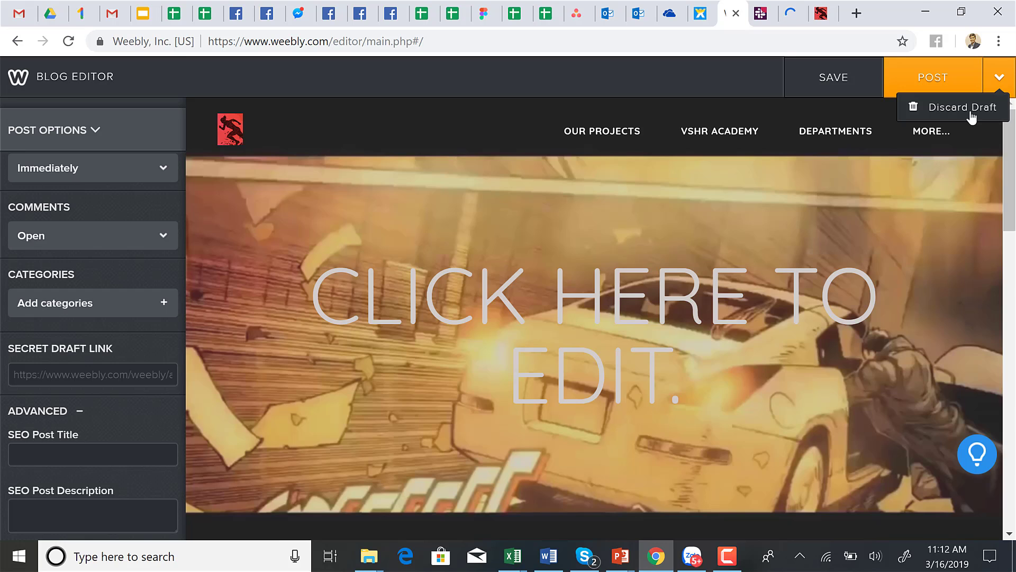
left_click(932, 108)
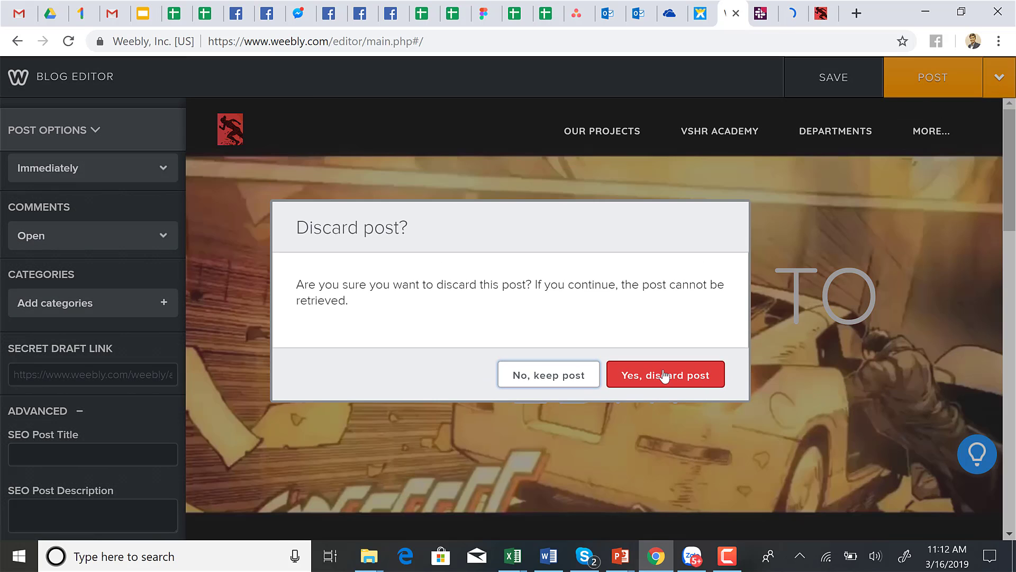
left_click(665, 377)
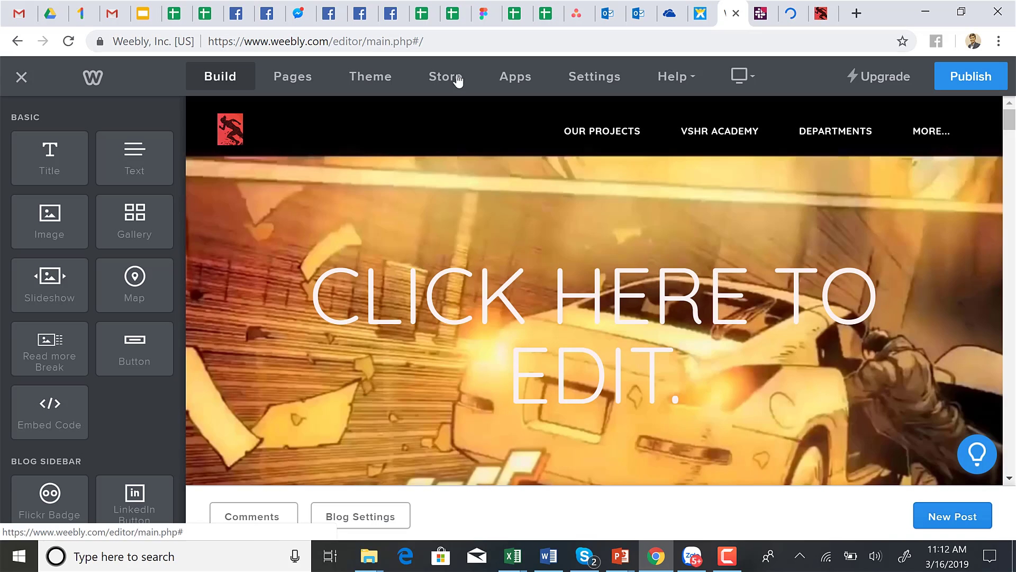
- Open the site's Members settings and look over the login, members and groups sections
left_click(581, 85)
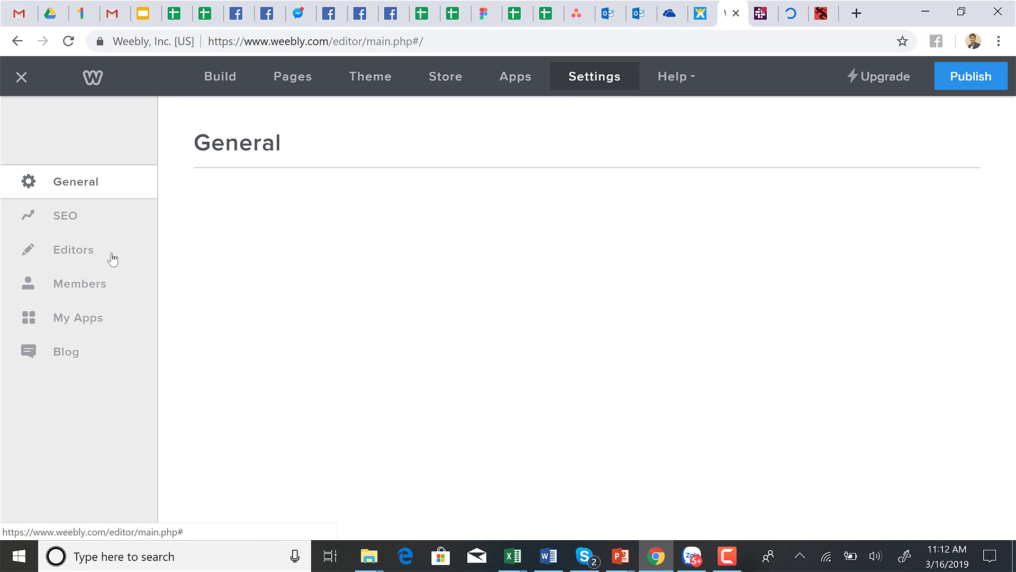
left_click(85, 286)
scroll(290, 390, "down", 1)
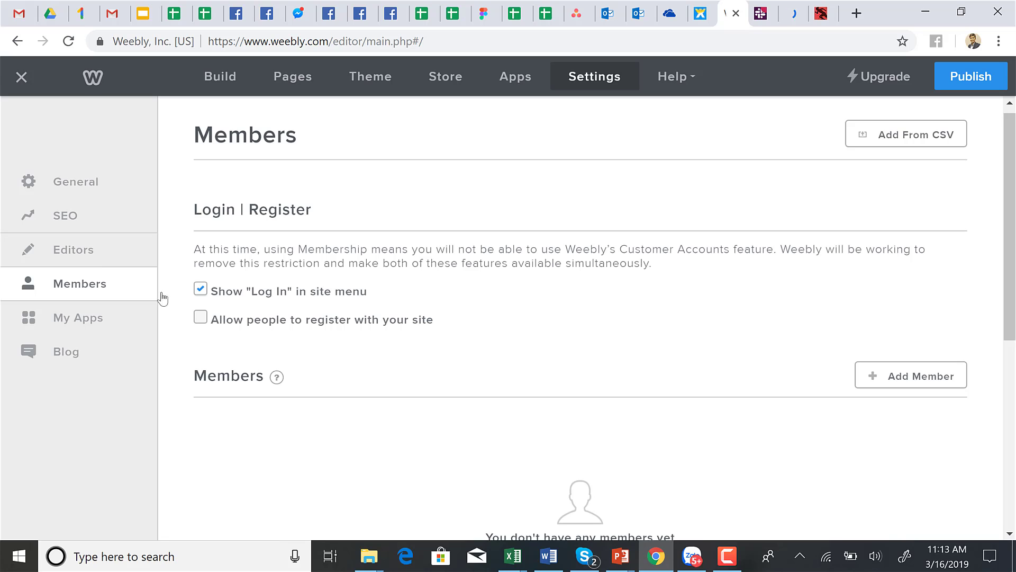
scroll(379, 424, "down", 3)
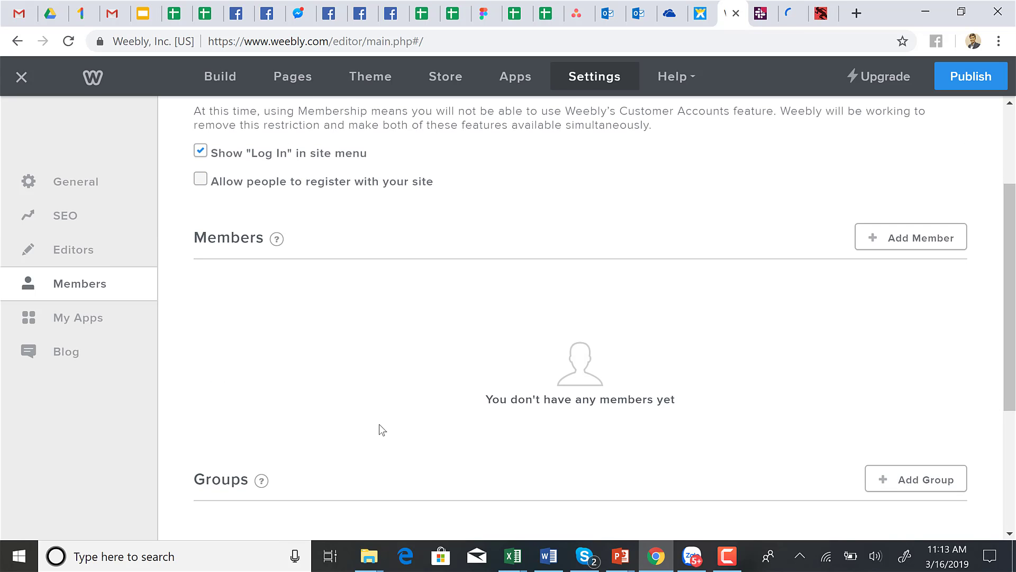
scroll(513, 392, "down", 3)
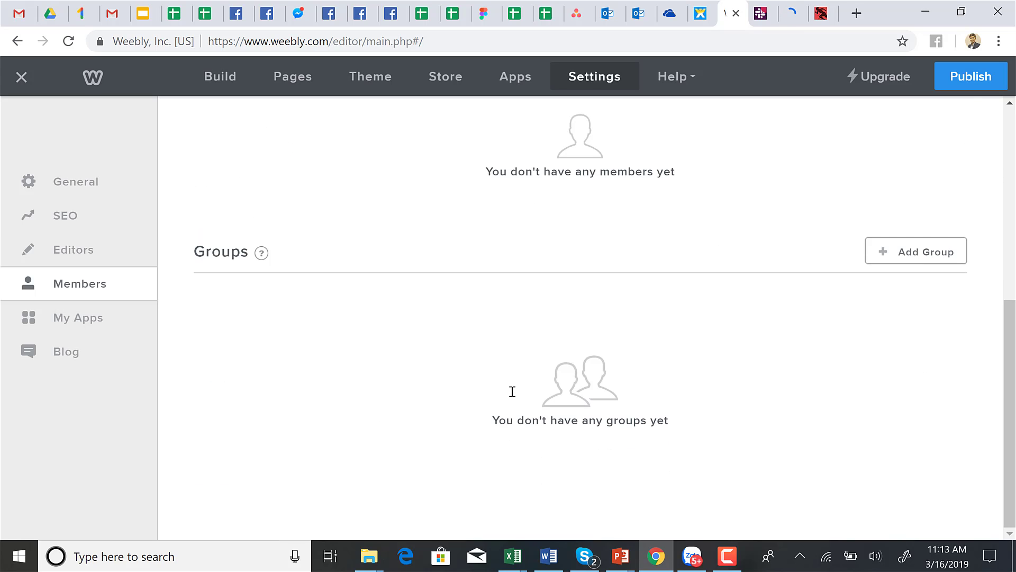
scroll(834, 326, "up", 4)
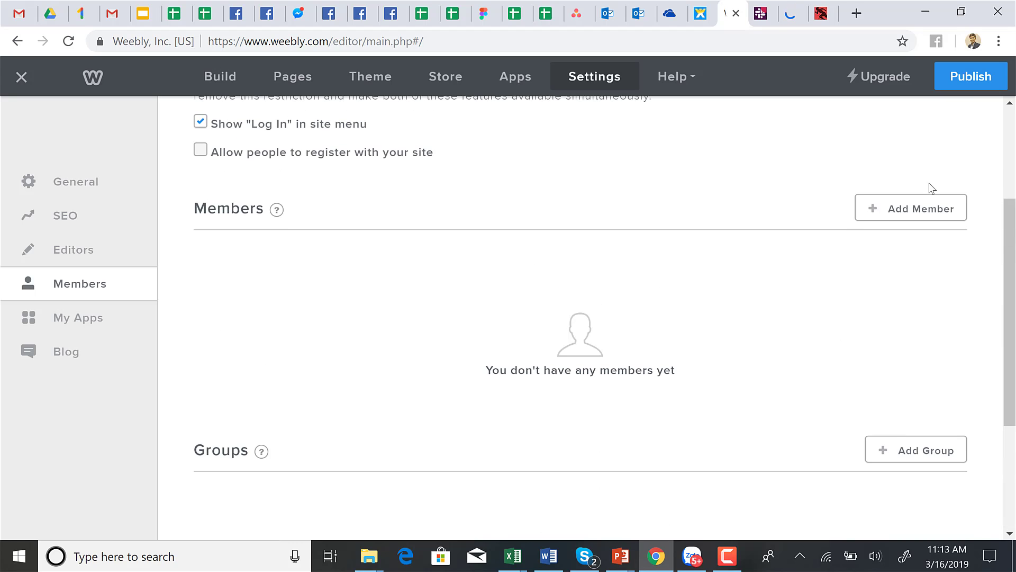
- Open the form for adding a member, review its invitation, pages and groups sections, and open the member's page selection
left_click(924, 209)
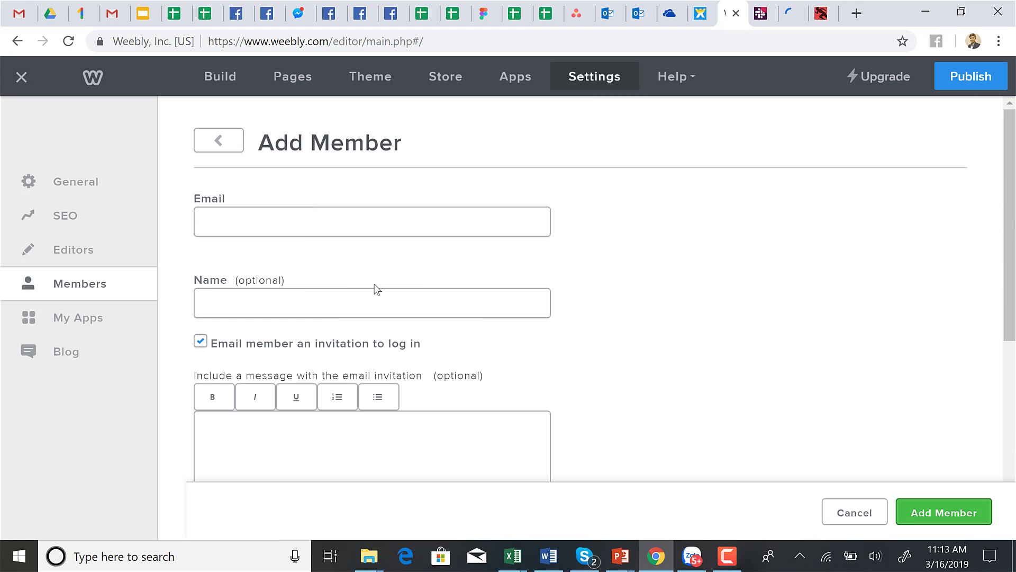
scroll(296, 287, "down", 2)
scroll(296, 287, "down", 5)
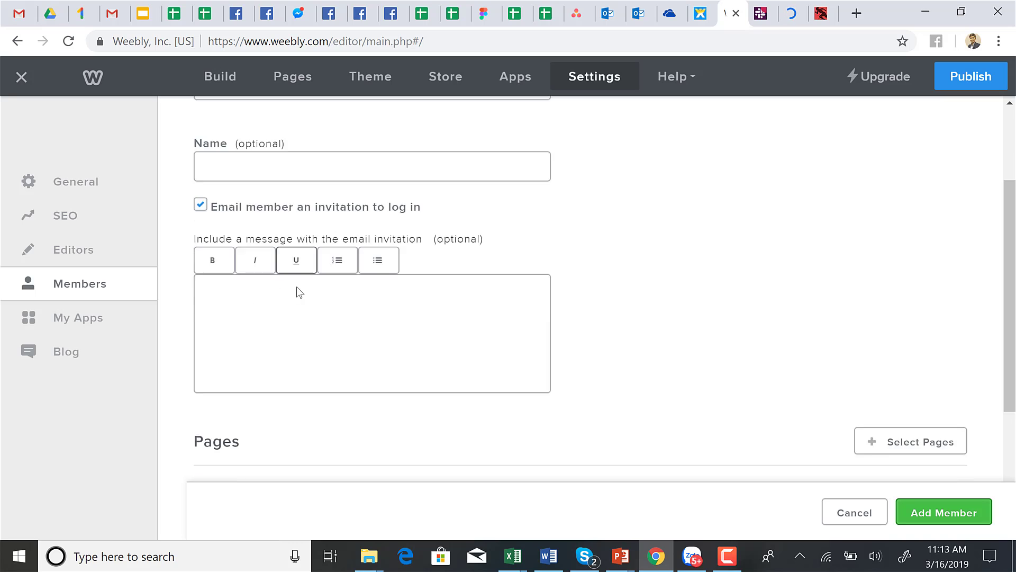
scroll(296, 287, "up", 1)
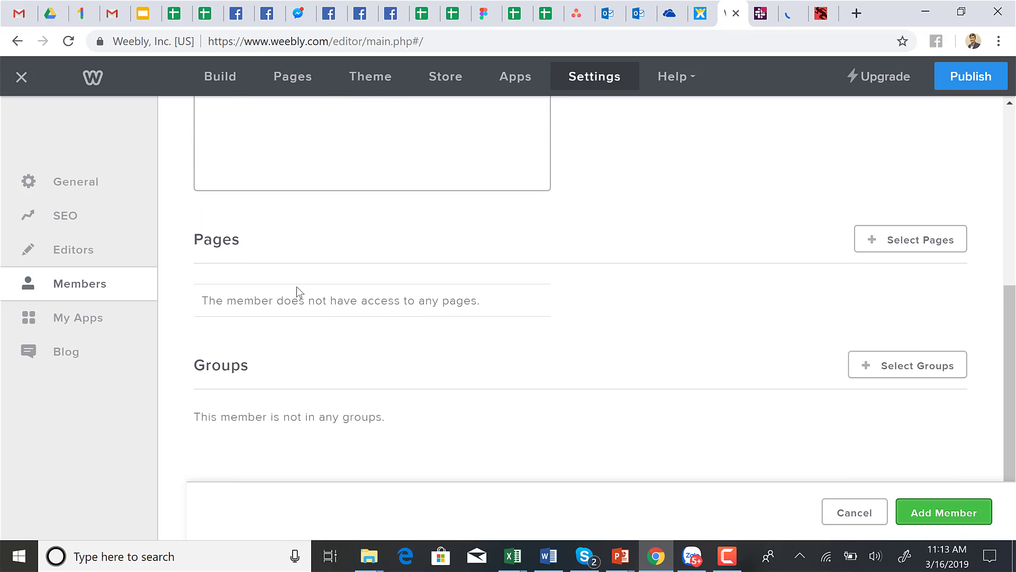
scroll(297, 287, "up", 1)
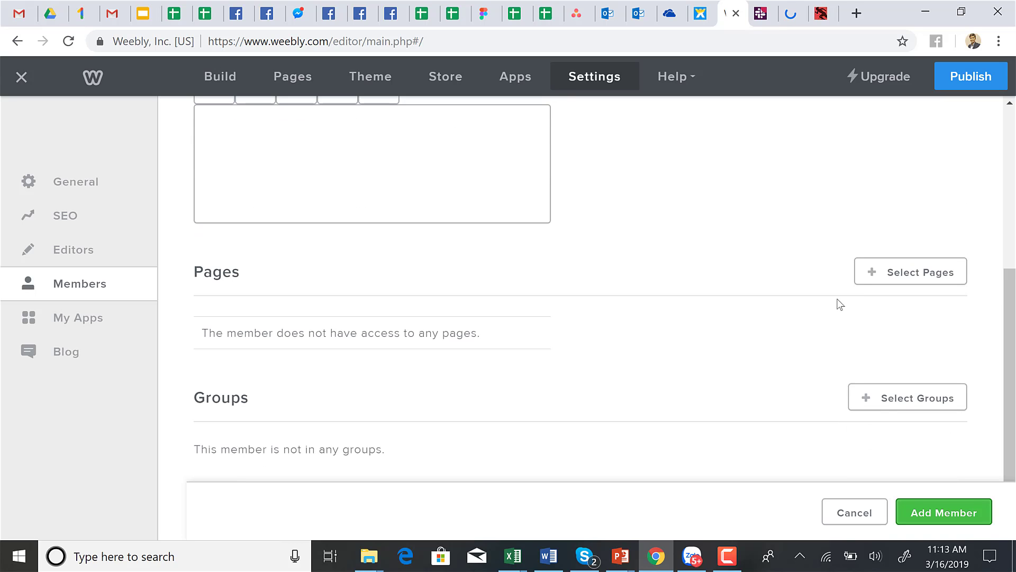
left_click(899, 274)
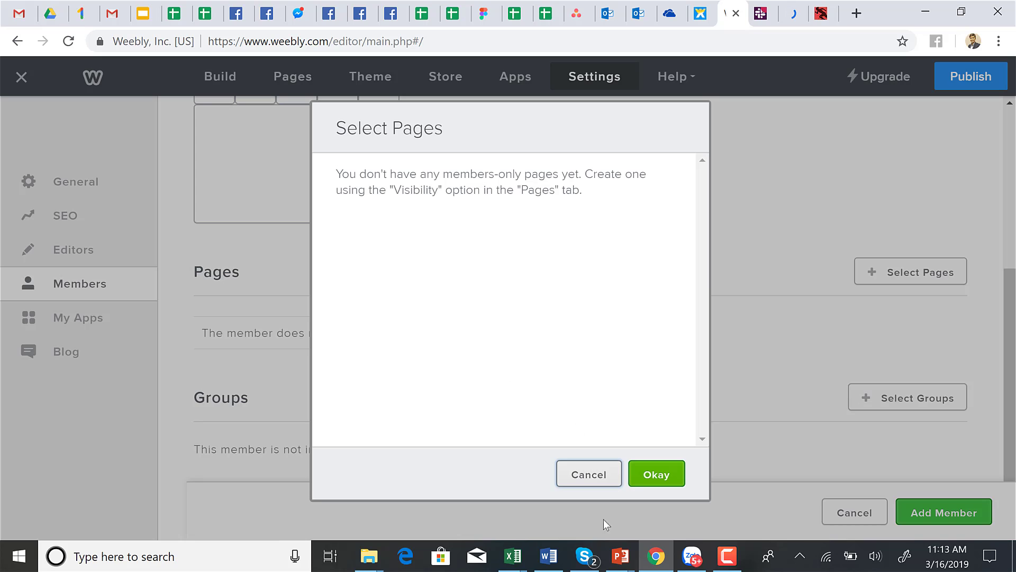
- Close the member's page selection and activate the Email field of the new member form
left_click(639, 481)
scroll(378, 281, "up", 4)
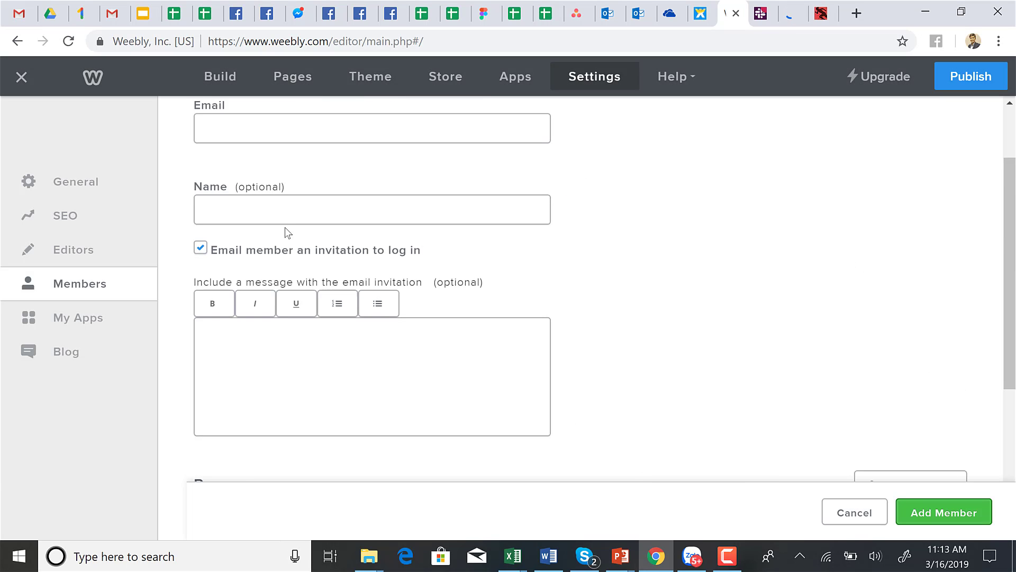
left_click(247, 129)
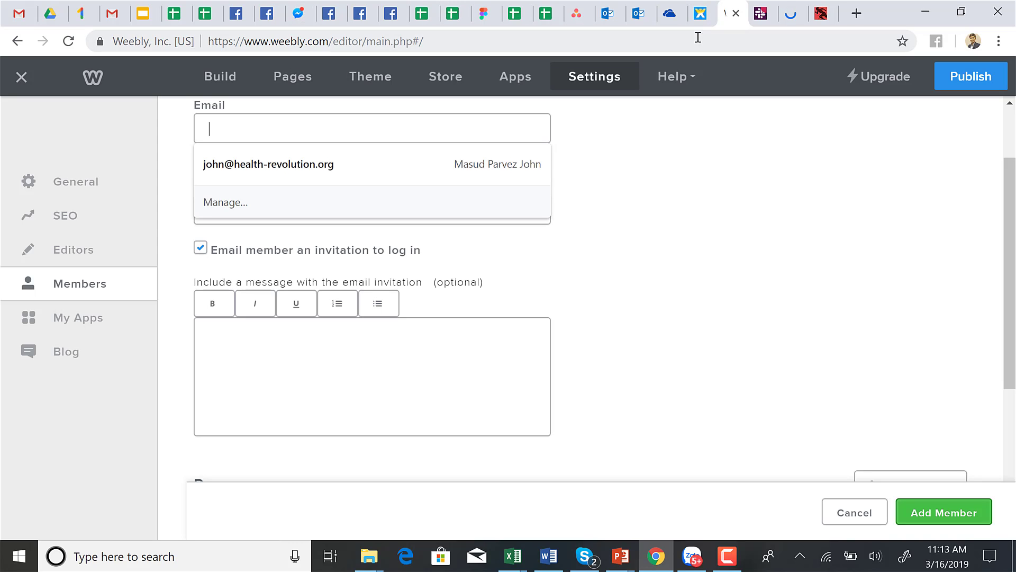
- Switch to the Slack workspace, search for the intended member by name and open their direct message conversation
left_click(760, 21)
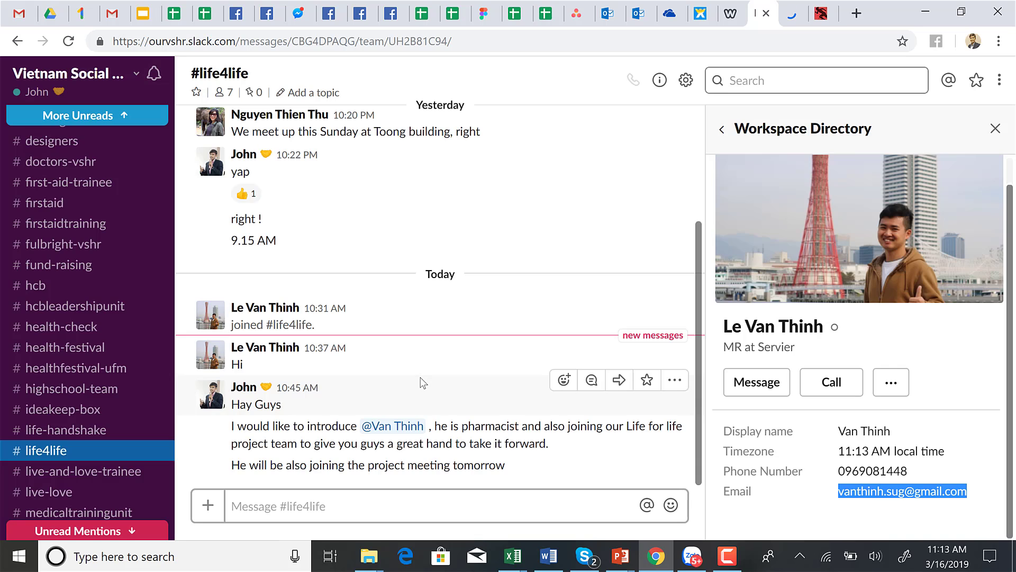
scroll(104, 464, "down", 15)
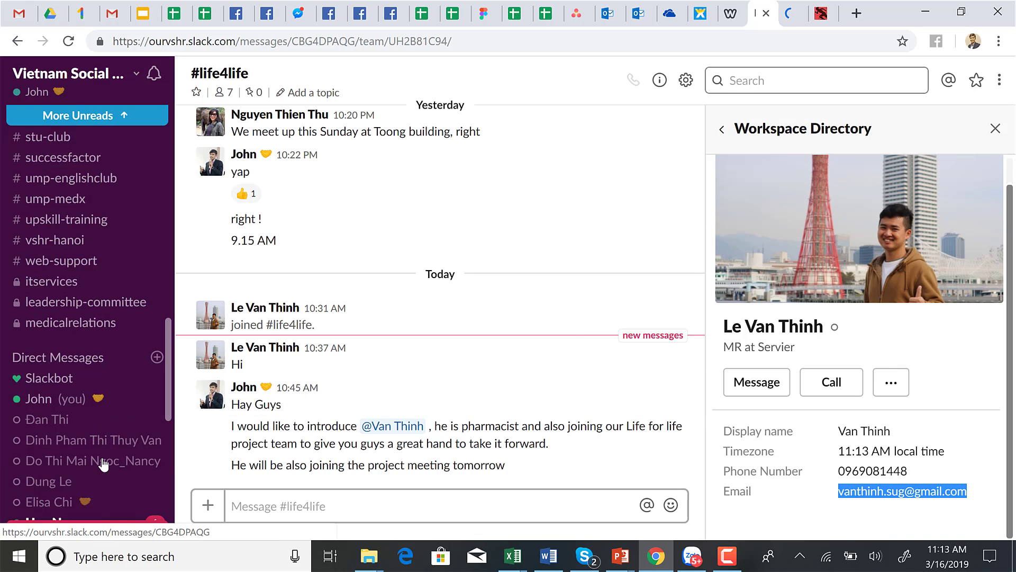
scroll(104, 464, "up", 3)
scroll(104, 465, "up", 15)
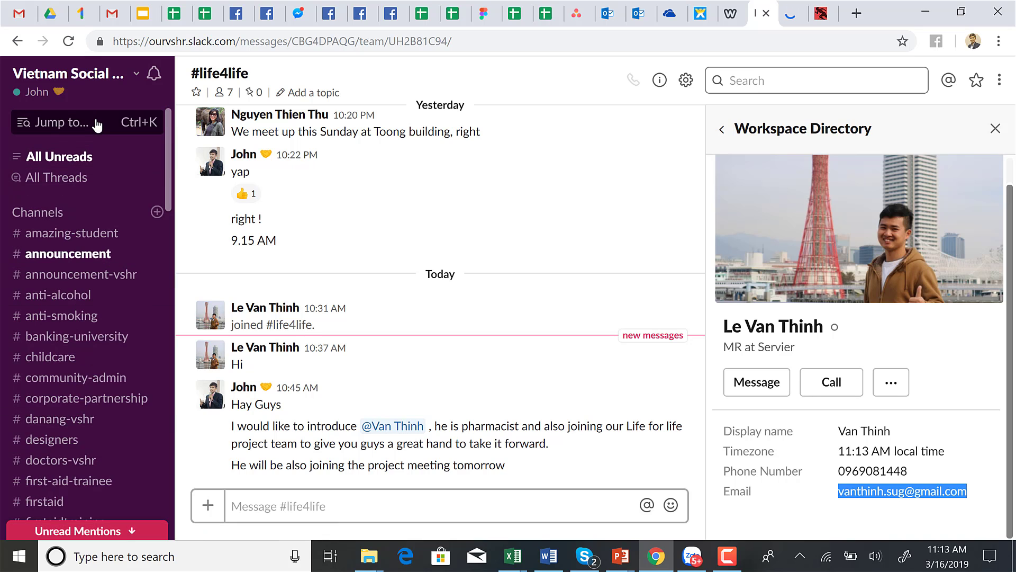
left_click(97, 124)
type("tru")
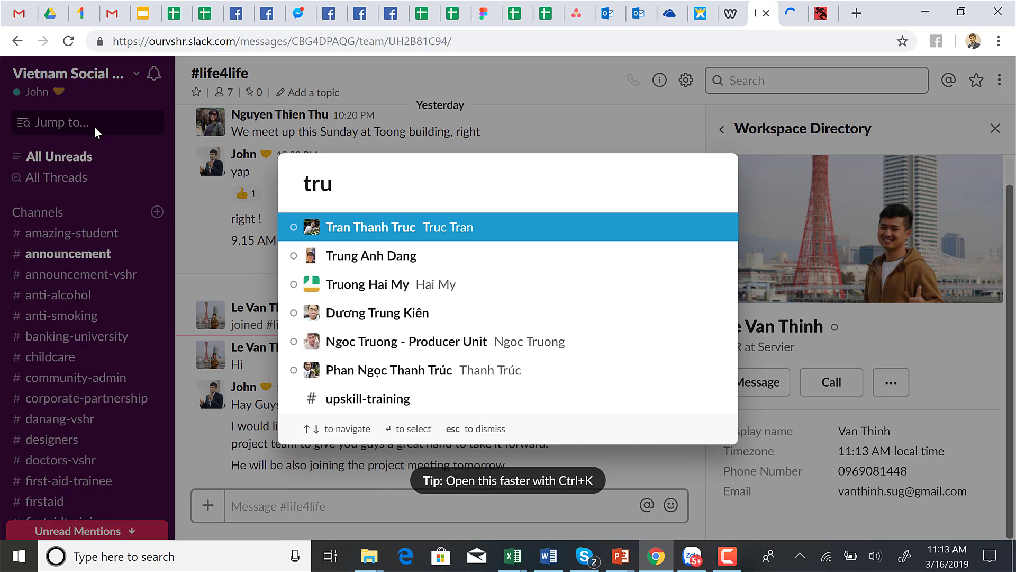
type("c")
key("Return")
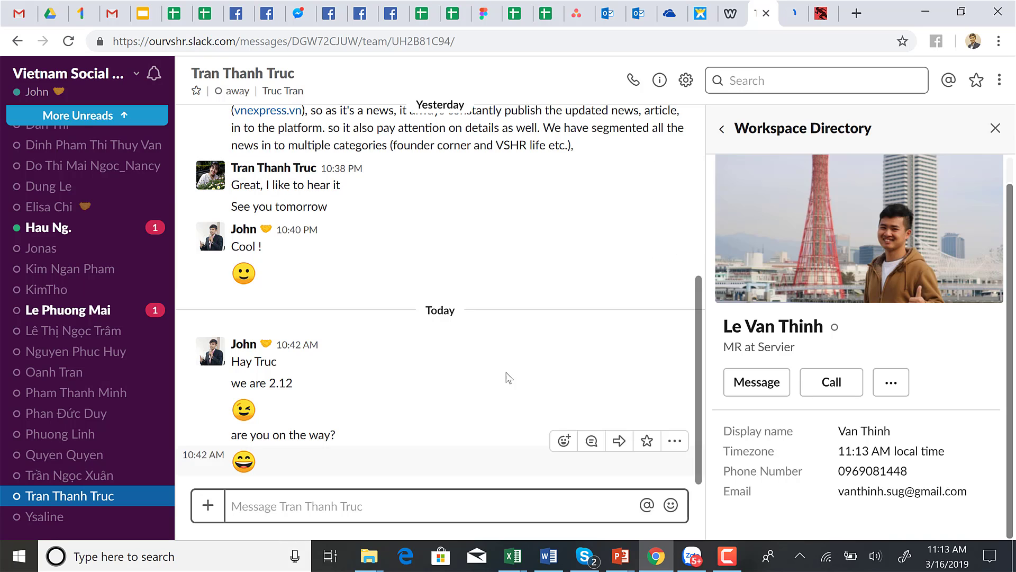
- Open the chat partner's full profile from the conversation and copy the contact's e-mail address
left_click(279, 167)
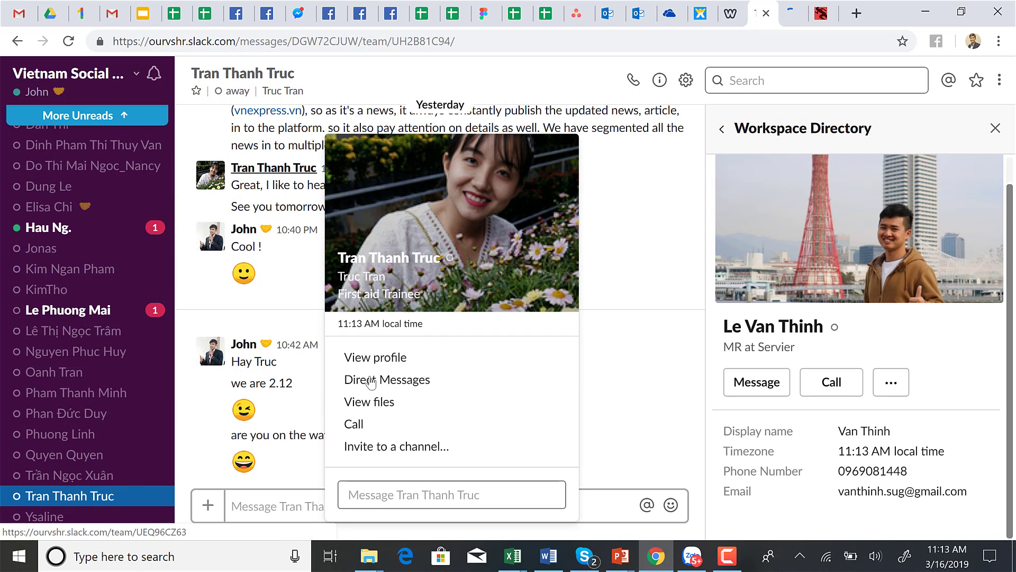
left_click(384, 358)
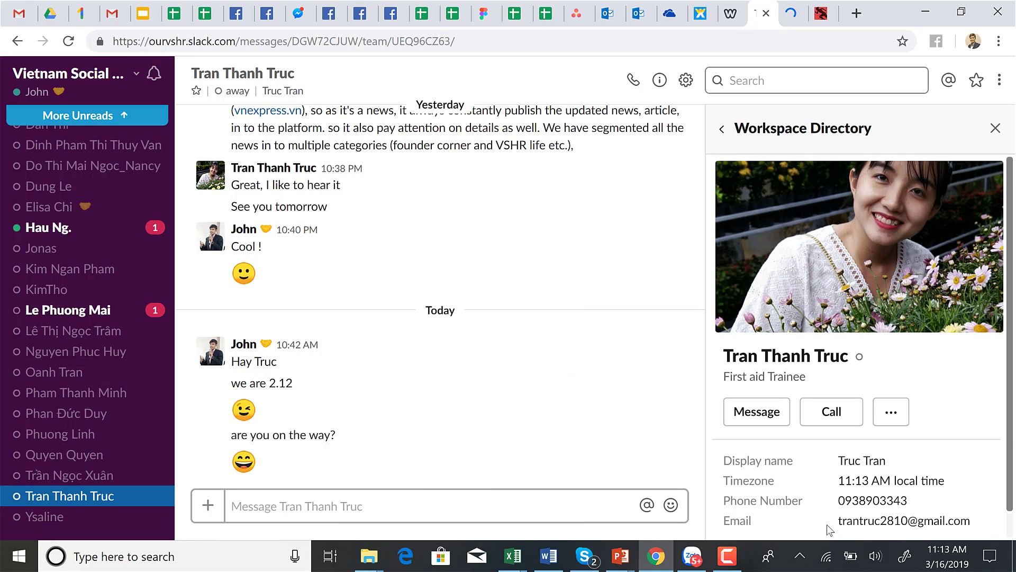
left_click_drag(838, 523, 978, 521)
key("ctrl+c")
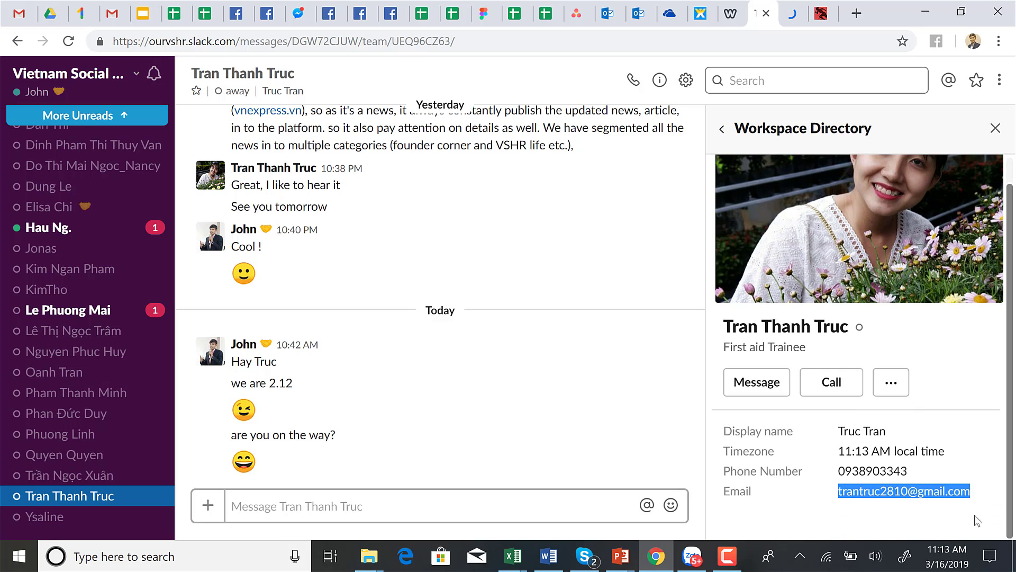
- Switch to the Weebly member form, paste the copied e-mail, and enter the member's first name followed by "- Digital Services Unit of VSHR" as the name
left_click(729, 16)
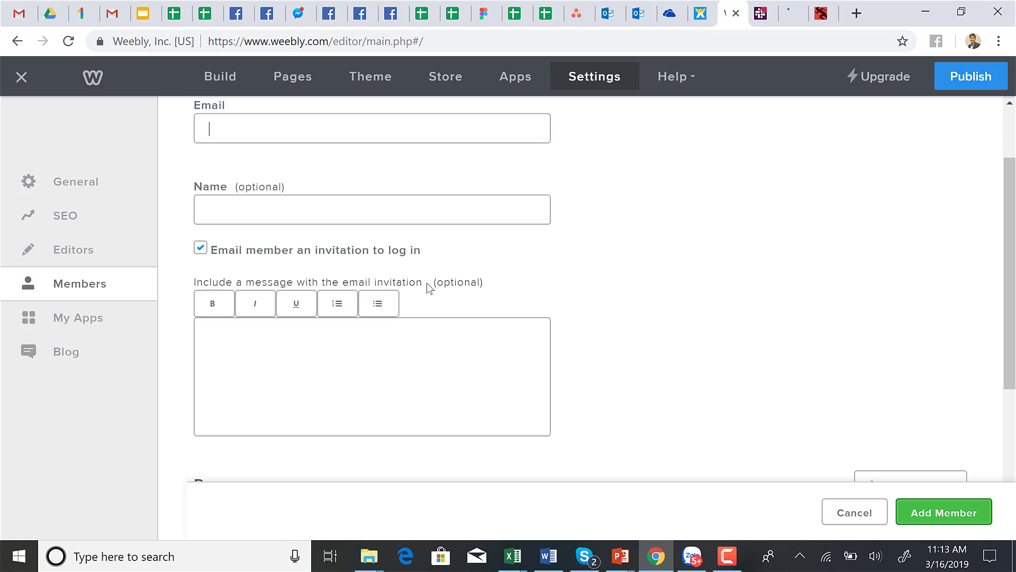
left_click(294, 132)
key("ctrl+v")
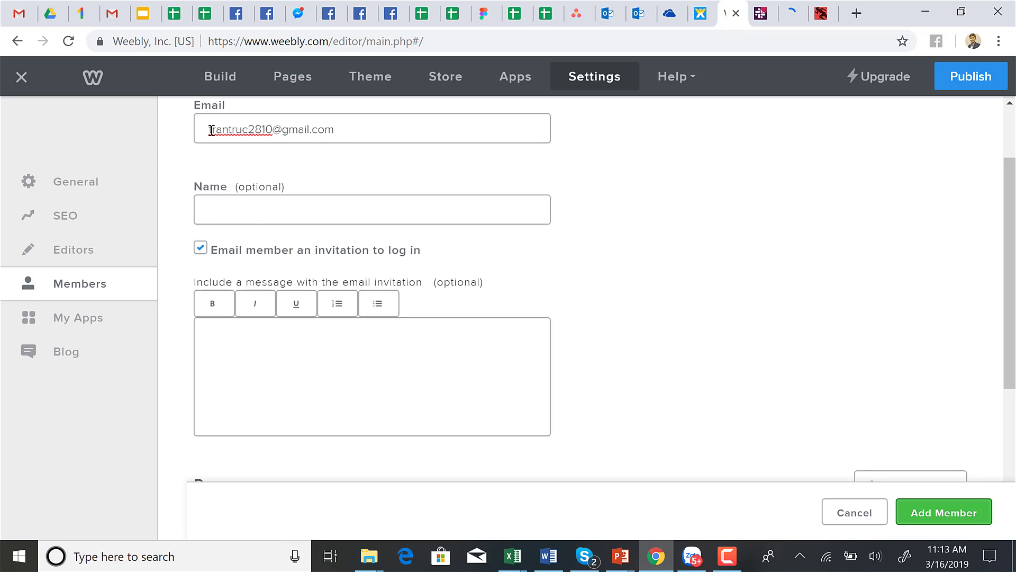
left_click(253, 215)
type("Truc - Digita")
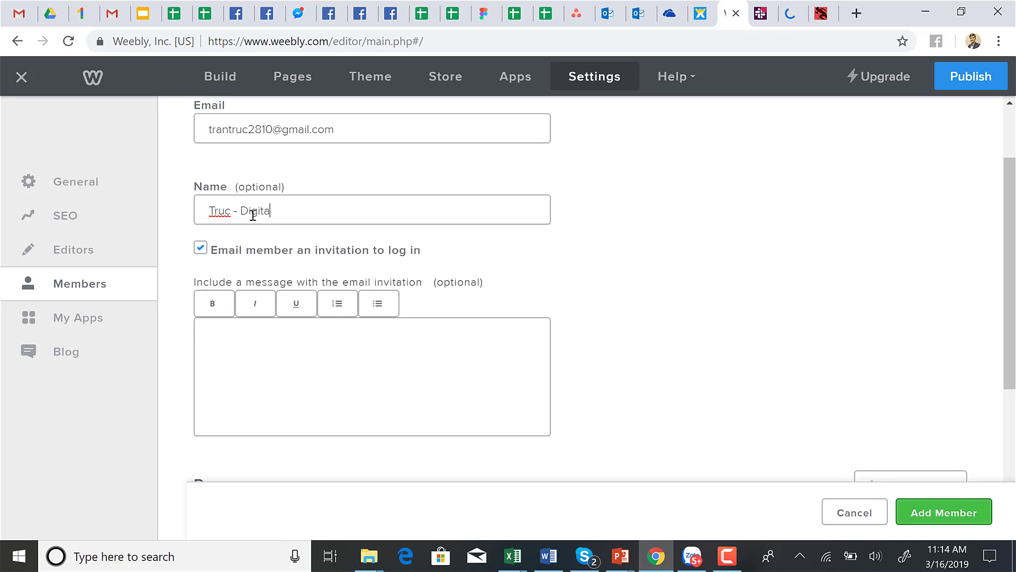
type("l Services Unit of VSHR")
- Write the member invitation message "Hay , you are being part of the Web blog administration." with "Cheers." after a blank line
left_click(243, 377)
type("Hay ")
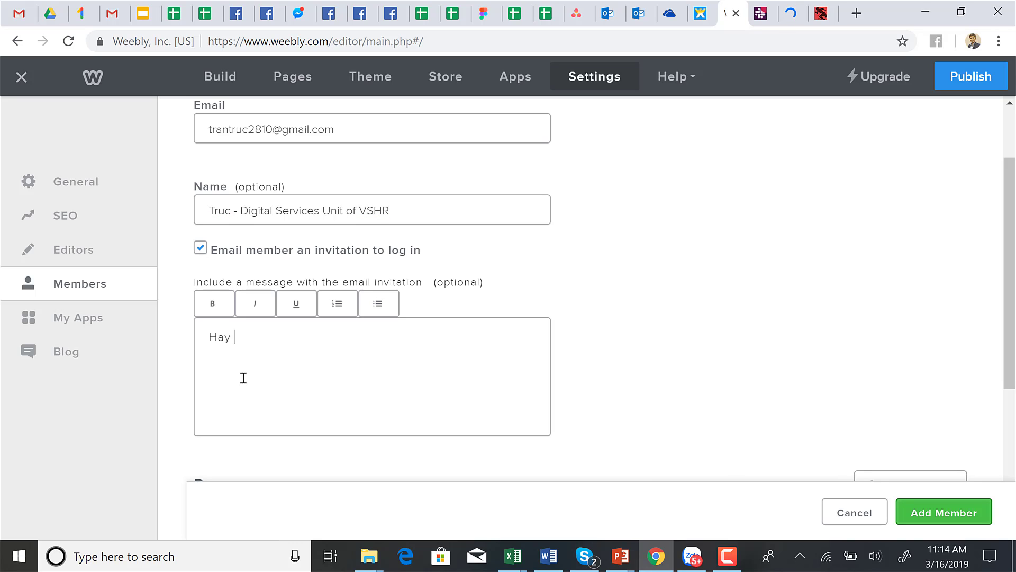
type(", you are being part of the")
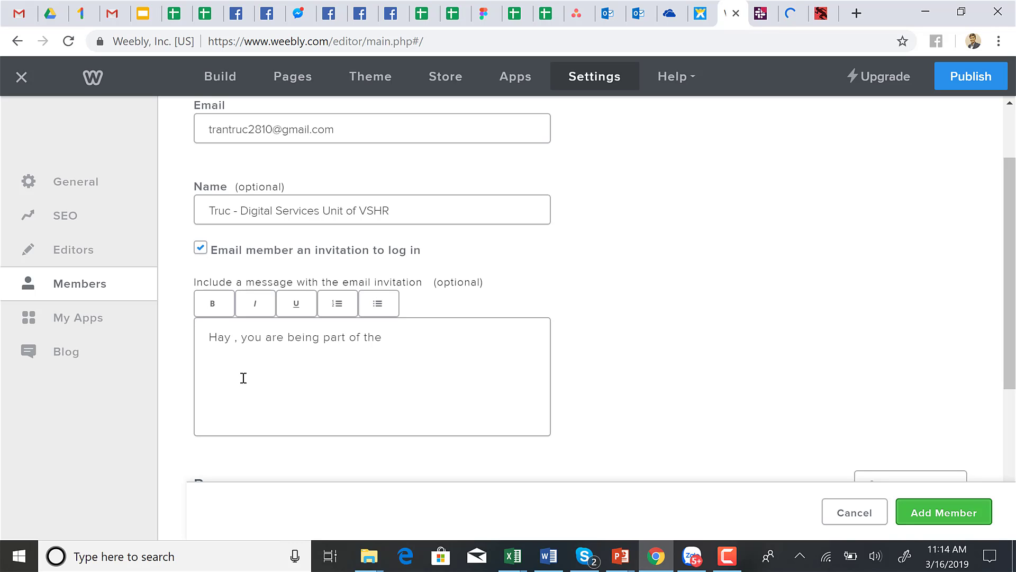
scroll(396, 409, "down", 1)
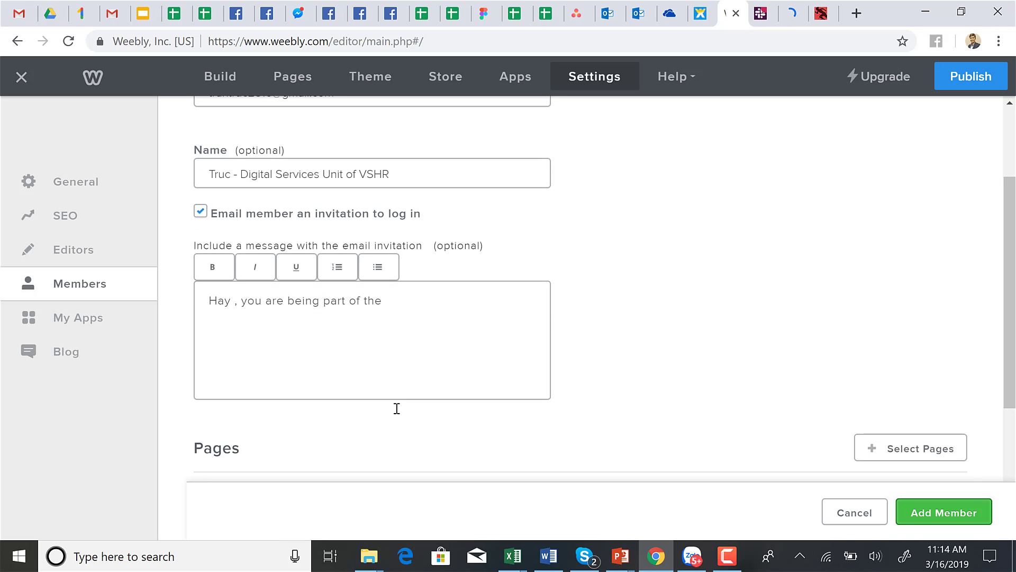
type("V")
type("Web blog admin")
type("istration.")
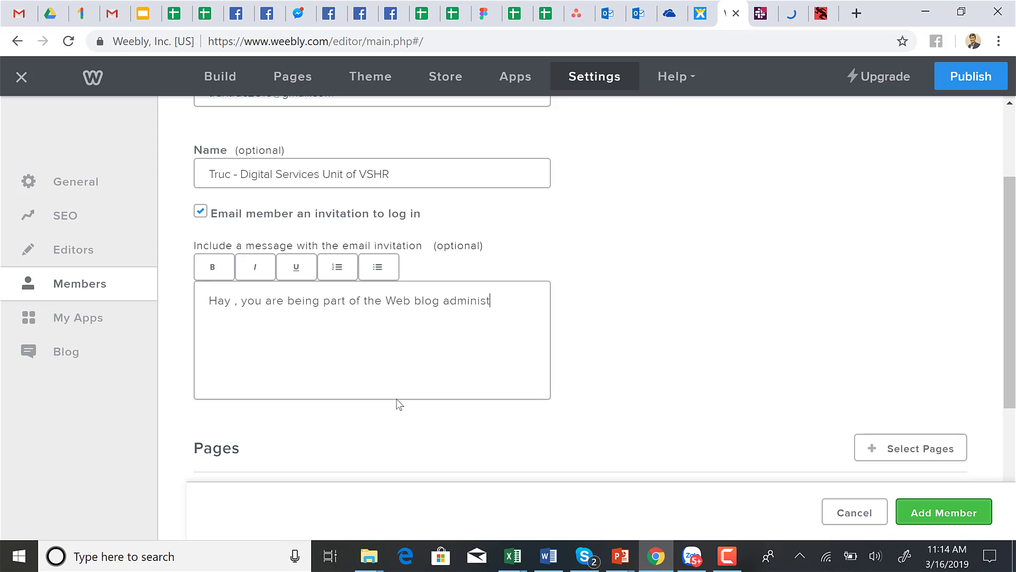
key("Return")
key("Return")
type("Cheer")
- Check which members-only pages can be assigned to the member and review the completed form
scroll(400, 404, "down", 3)
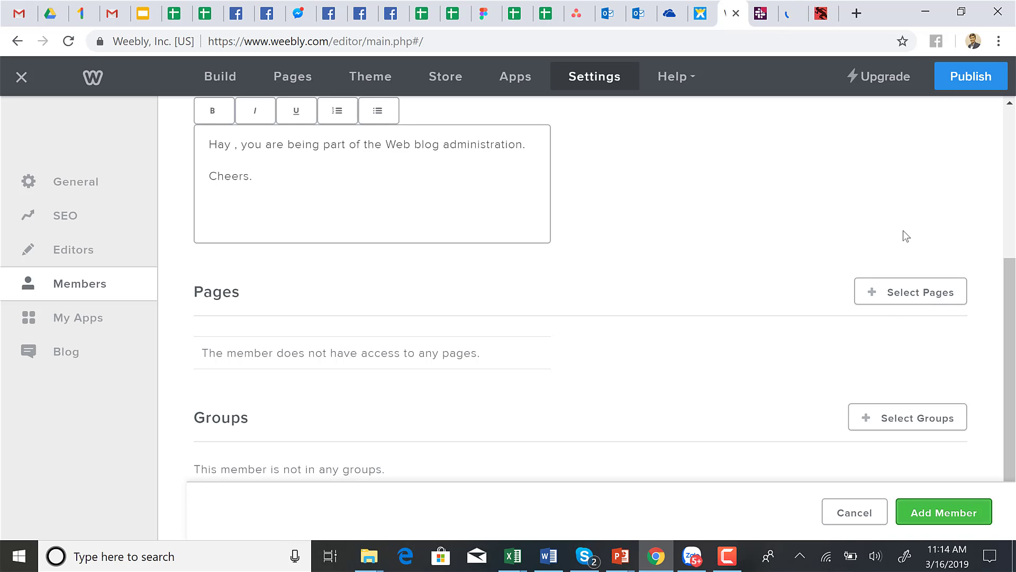
left_click(896, 295)
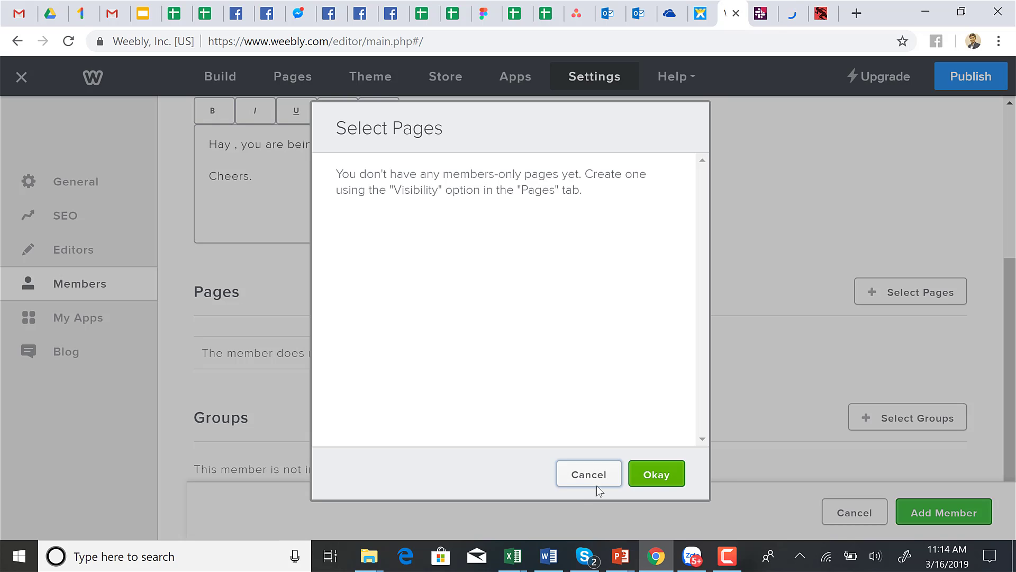
left_click(656, 475)
scroll(562, 302, "up", 5)
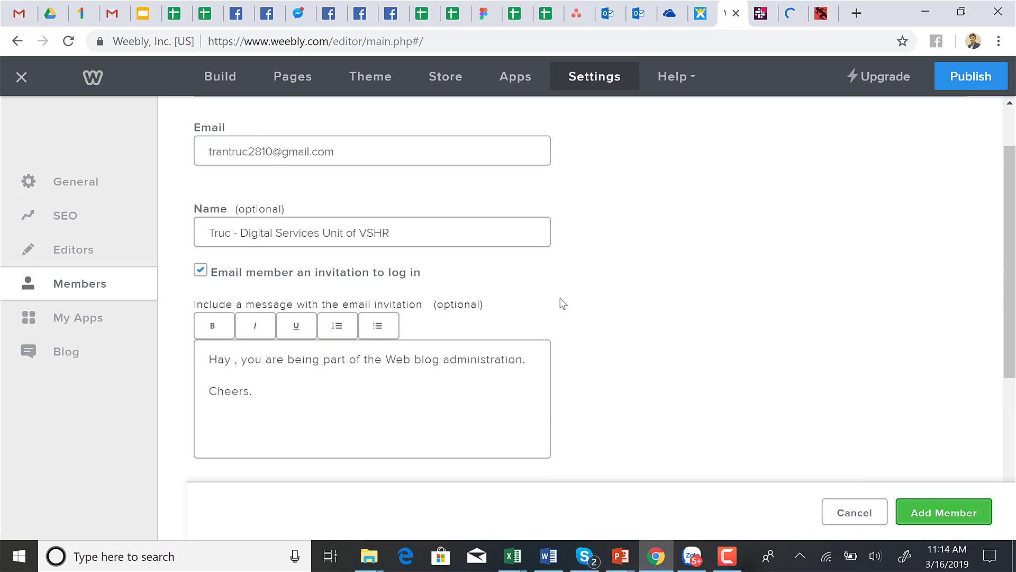
scroll(561, 303, "down", 7)
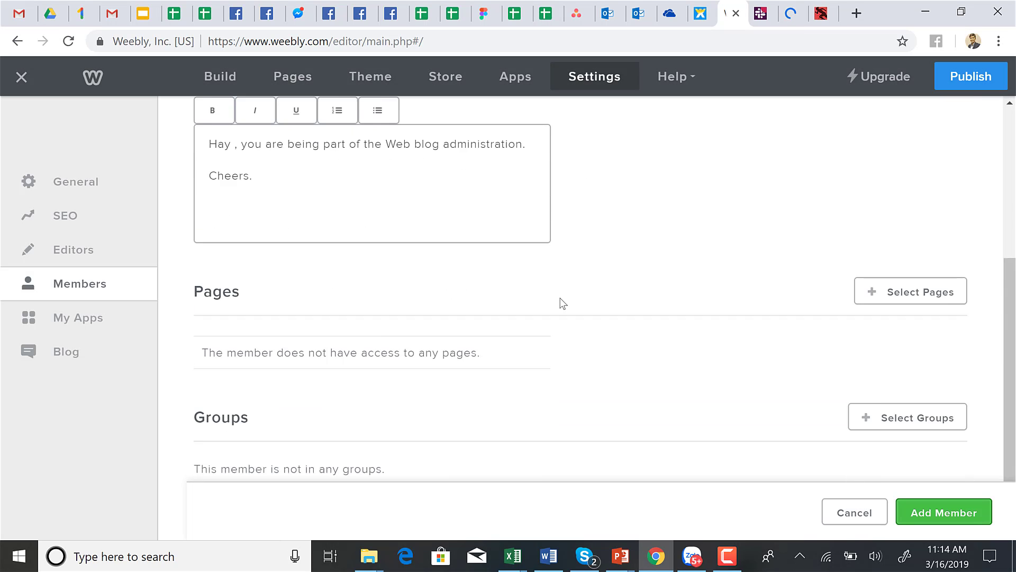
- Add the member with the e-mail invitation and publish the site, dismissing the notices
left_click(938, 526)
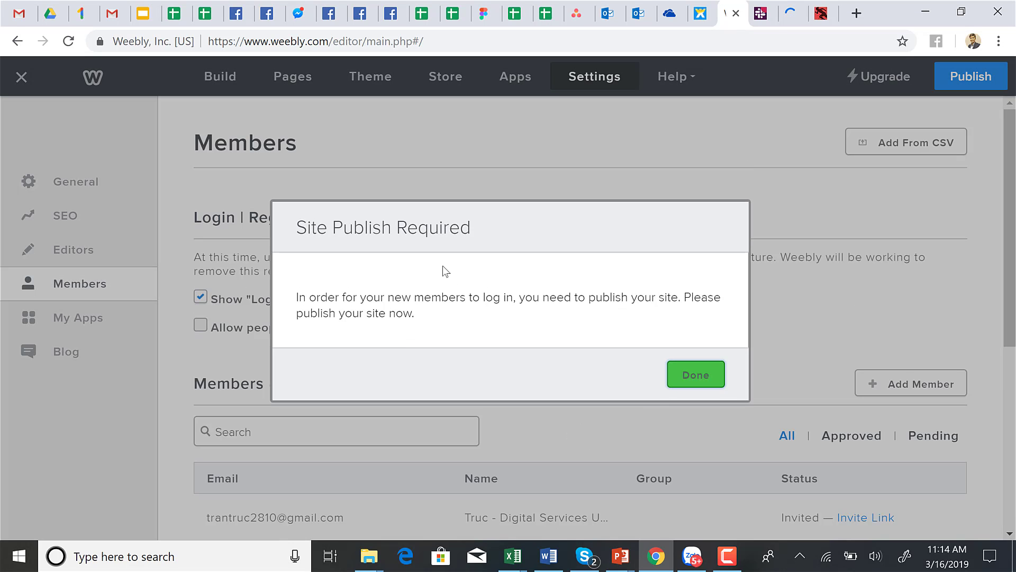
left_click(696, 374)
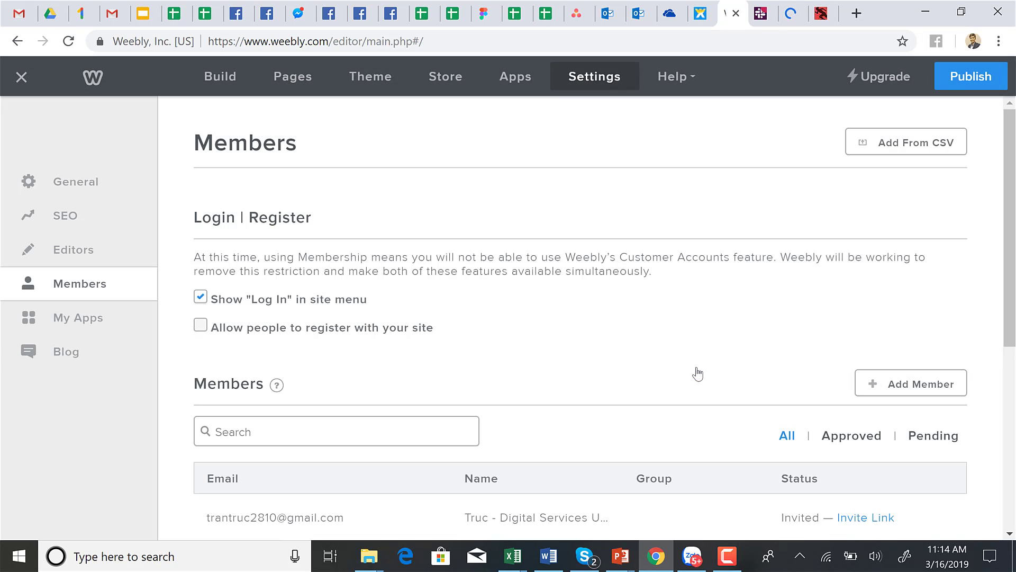
left_click(951, 83)
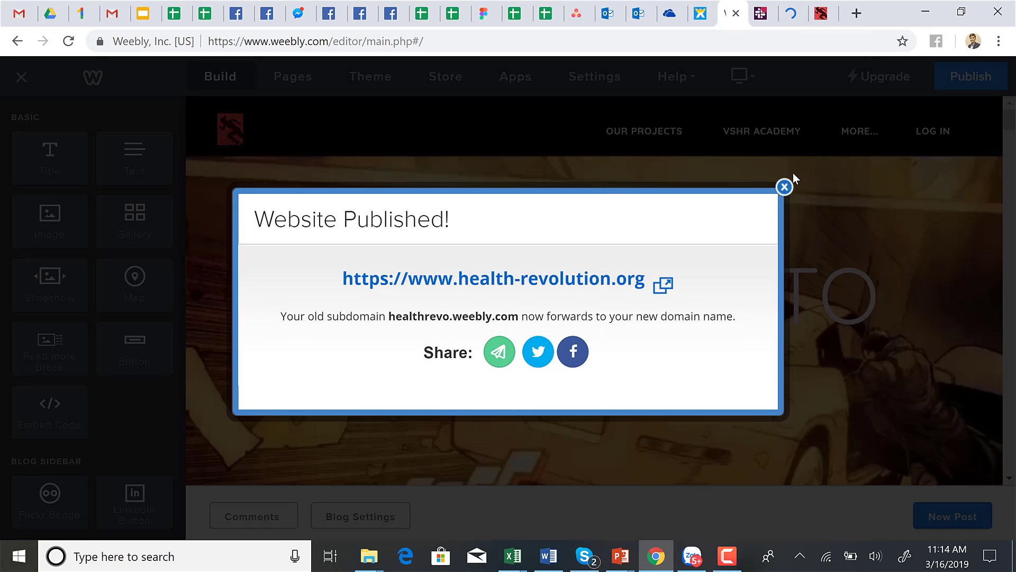
left_click(785, 187)
scroll(610, 388, "down", 10)
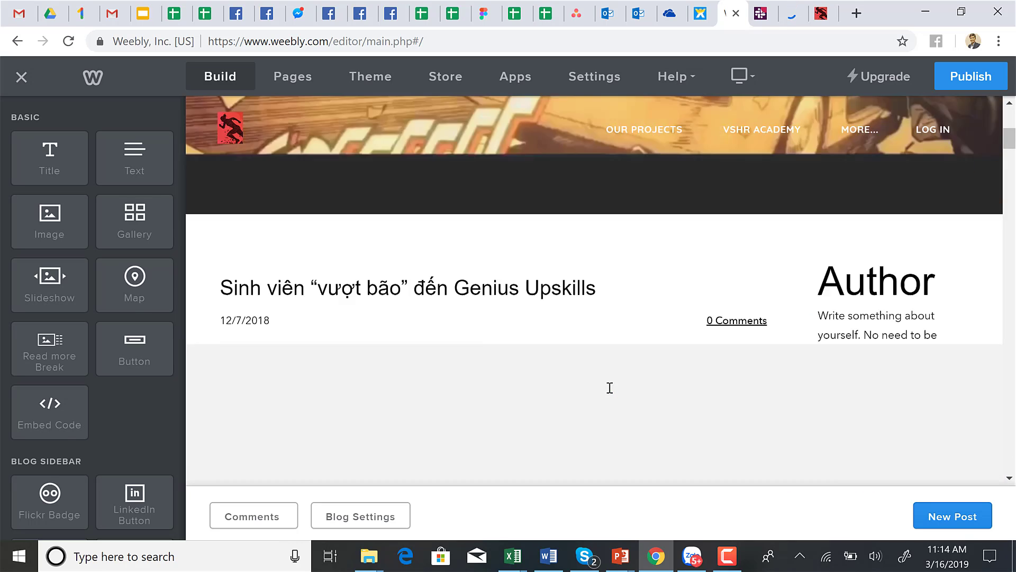
scroll(610, 389, "down", 2)
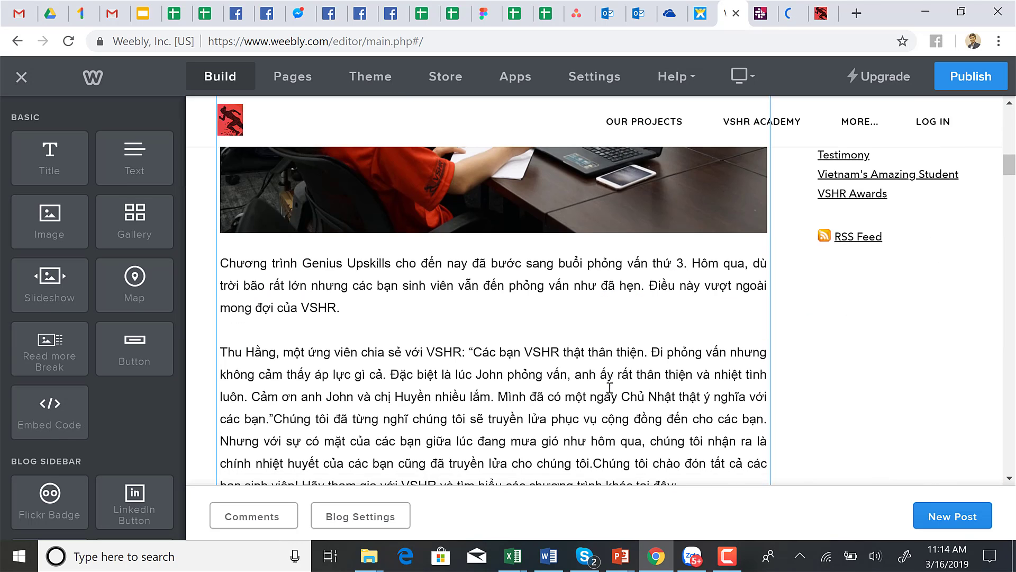
scroll(610, 388, "up", 3)
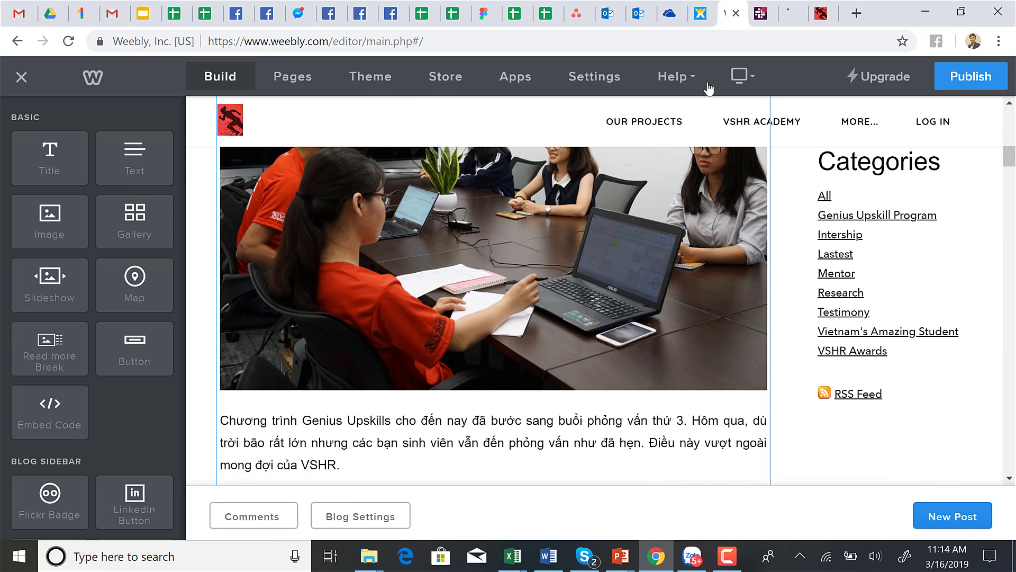
- Start a new editor entry in the site's Editors settings and paste the copied contact's e-mail
left_click(598, 76)
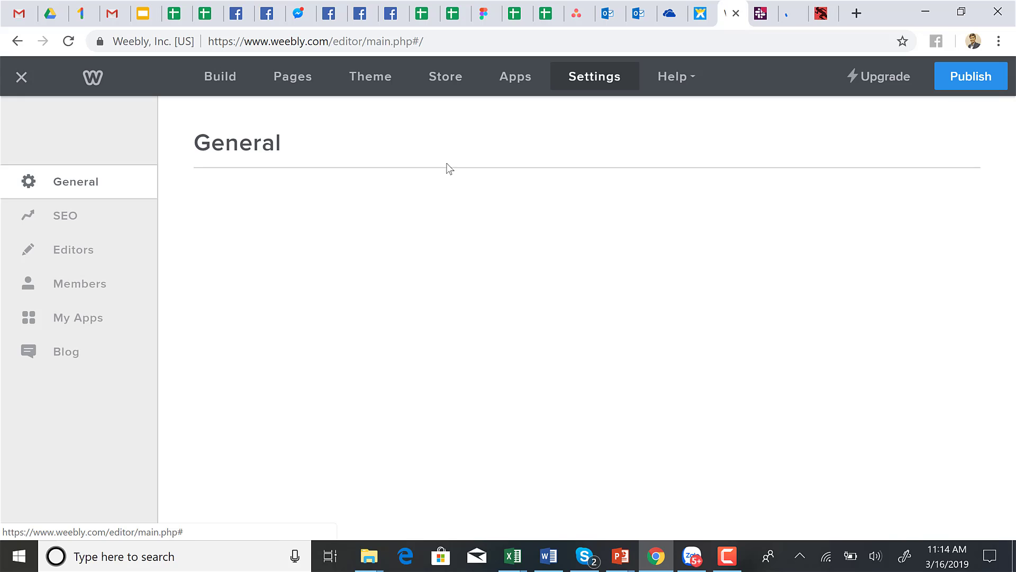
left_click(73, 253)
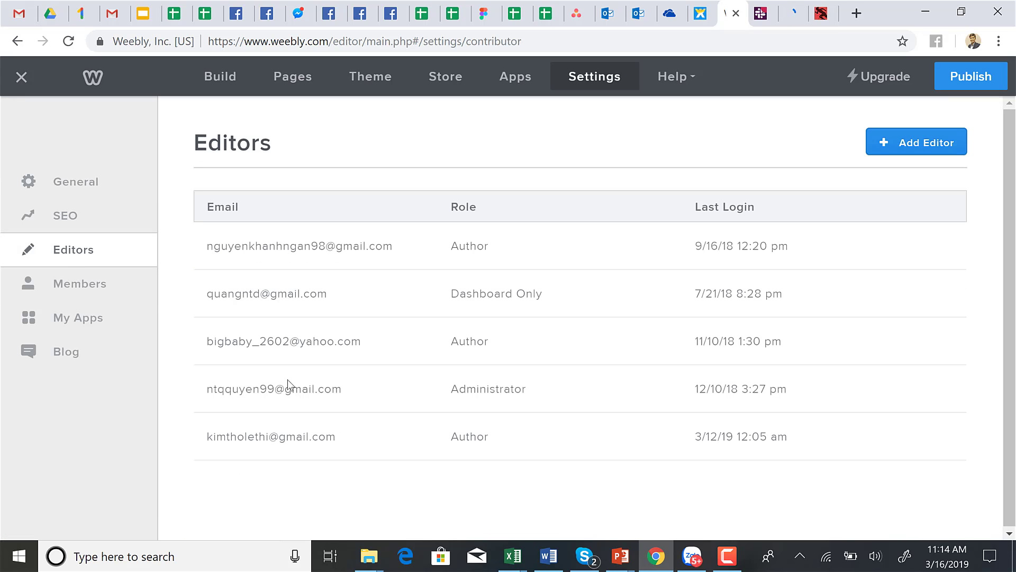
left_click(921, 144)
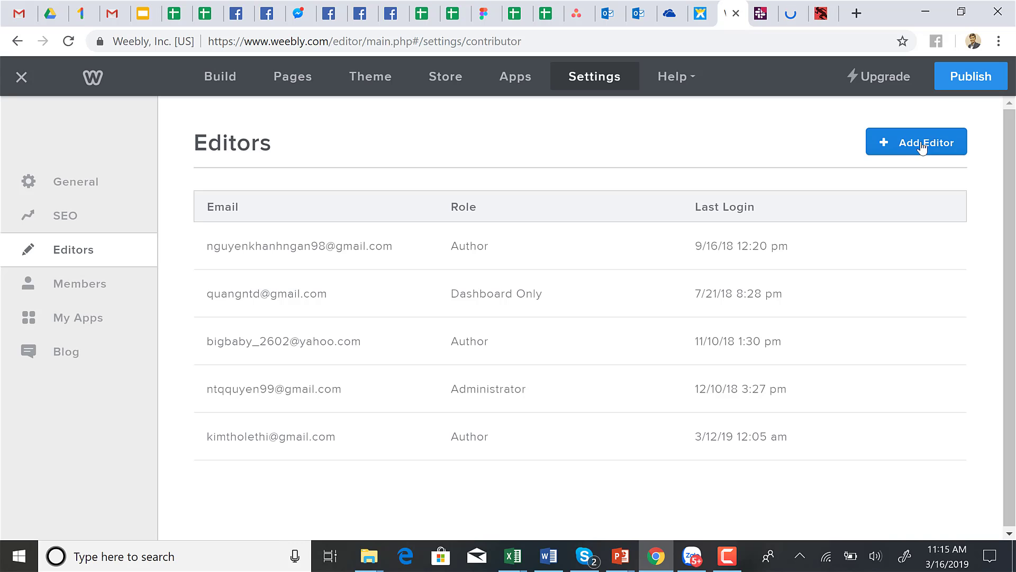
left_click(480, 232)
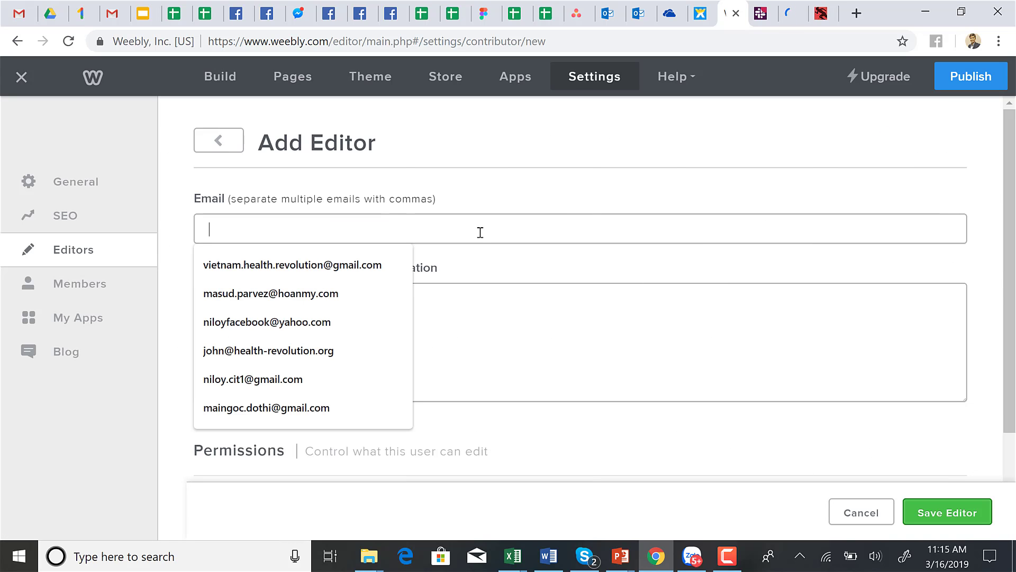
key("ctrl+v")
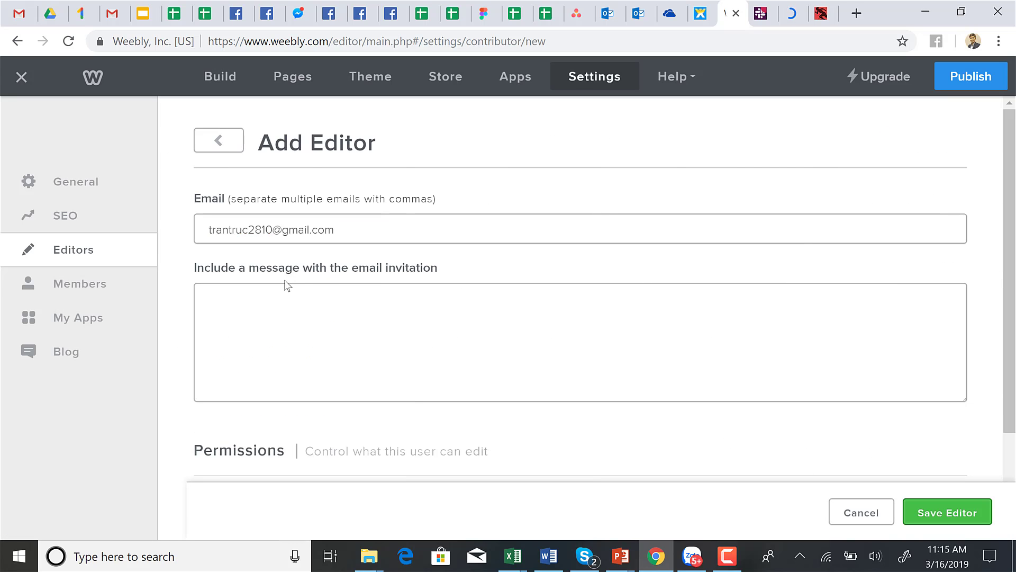
- Write the invitation message, greeting the person by name: "I am making you ad editor of the VSHR website. to support our public relations unit initiatives."
scroll(297, 377, "down", 2)
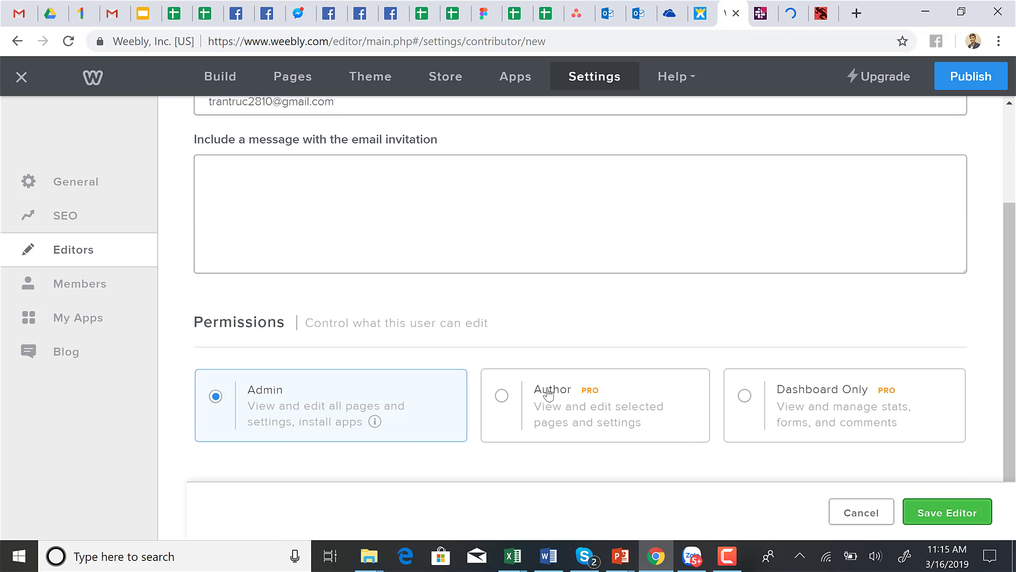
scroll(547, 395, "up", 2)
type("Hay")
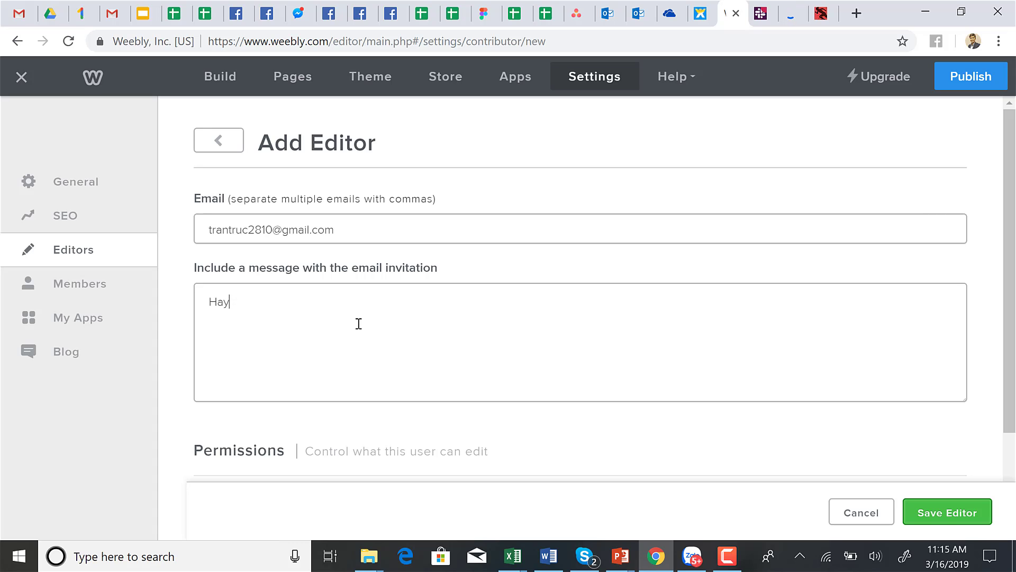
type(" Truc I am making you ad edit")
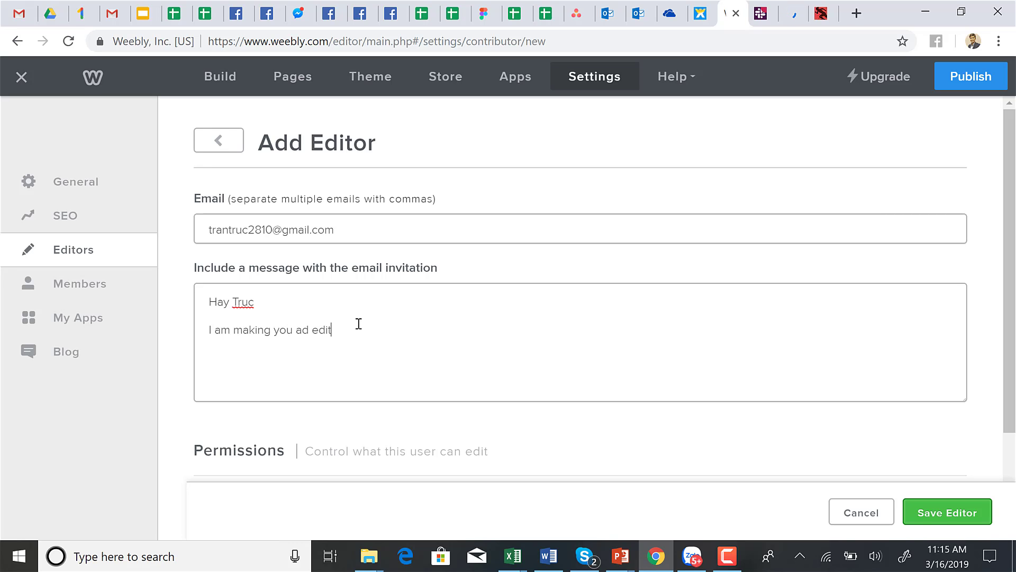
type("or of the VSHR website. to")
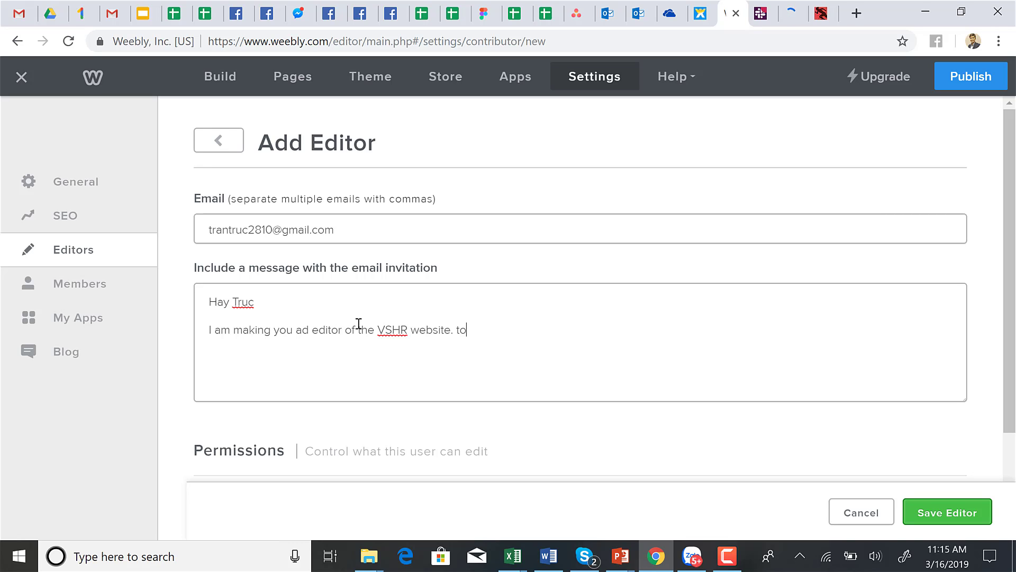
type(" support our public relations unis. ")
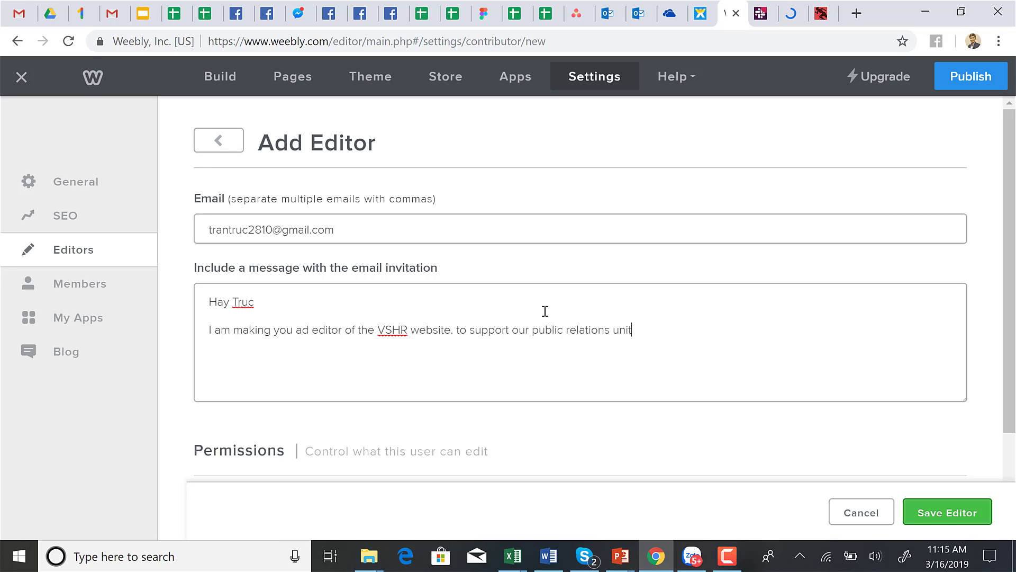
type(".")
key("BackSpace")
key("BackSpace")
type("initatives.")
right_click(653, 330)
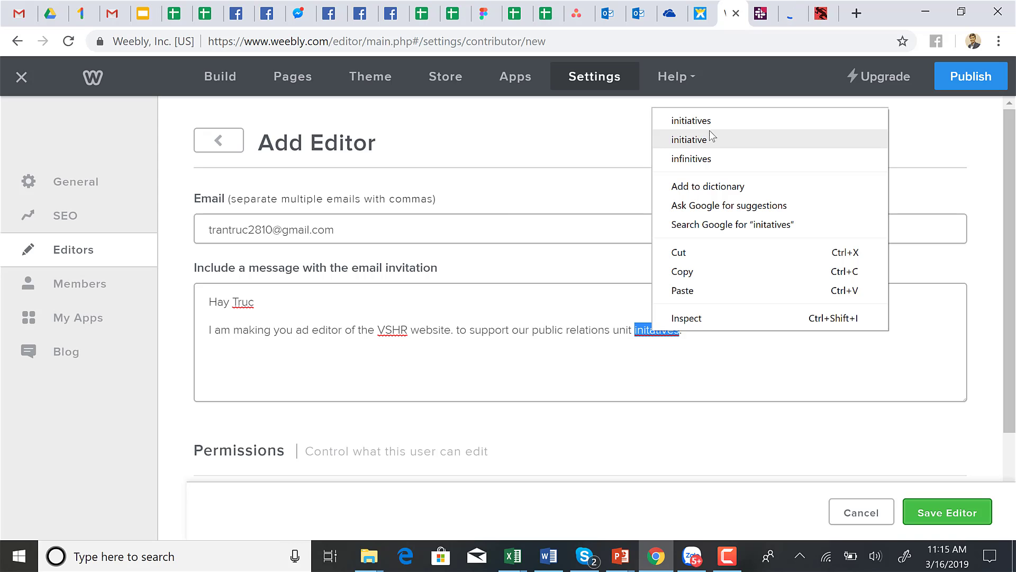
left_click(689, 123)
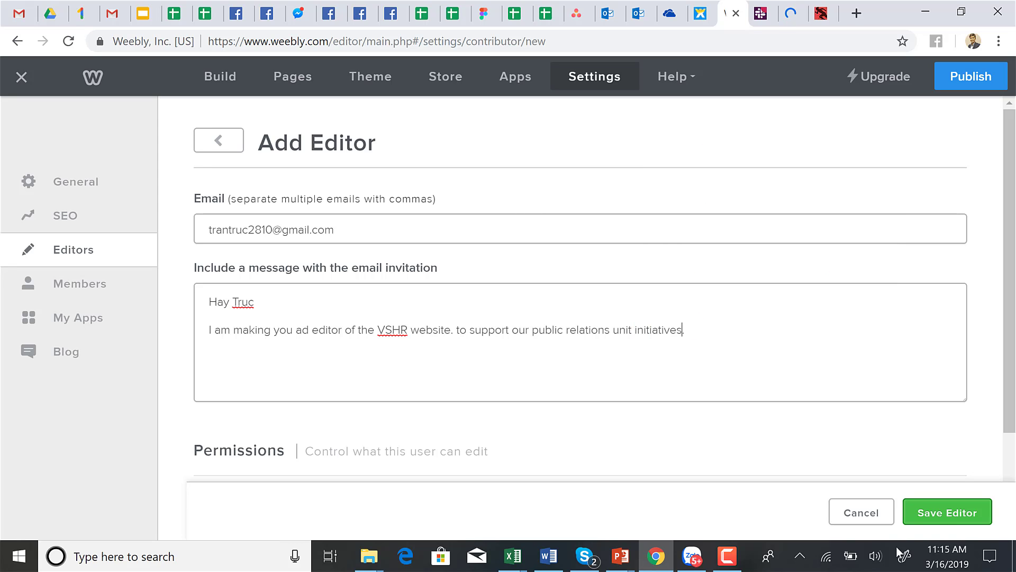
- Save the new editor with Admin permissions and publish the site again, closing the publishing dialog
left_click(941, 514)
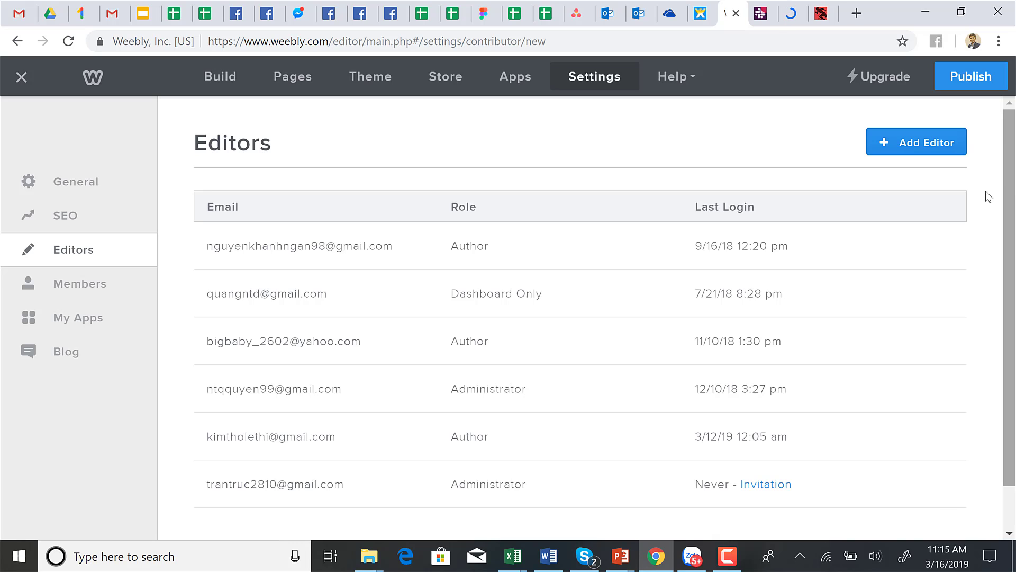
left_click(979, 85)
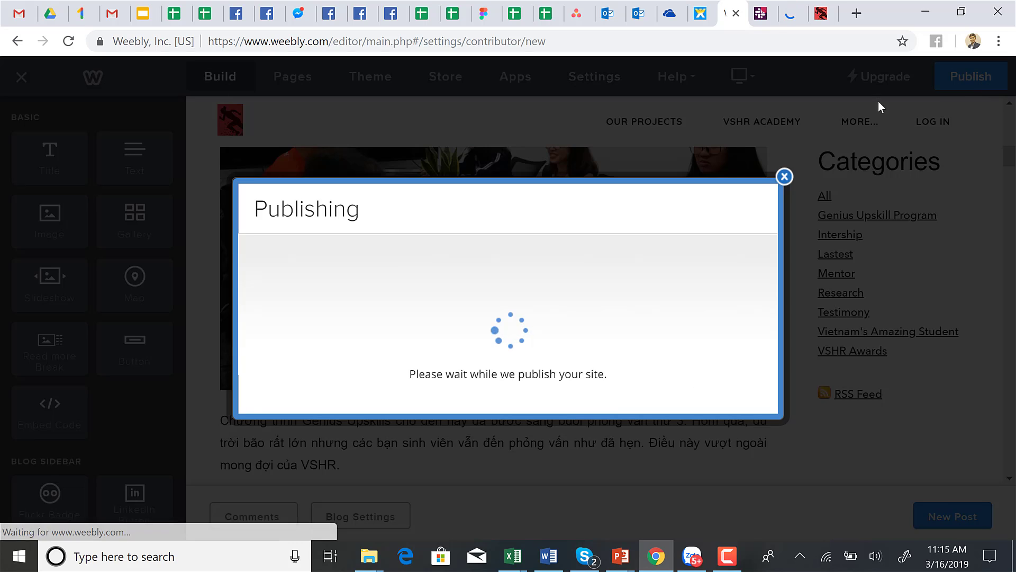
left_click(784, 185)
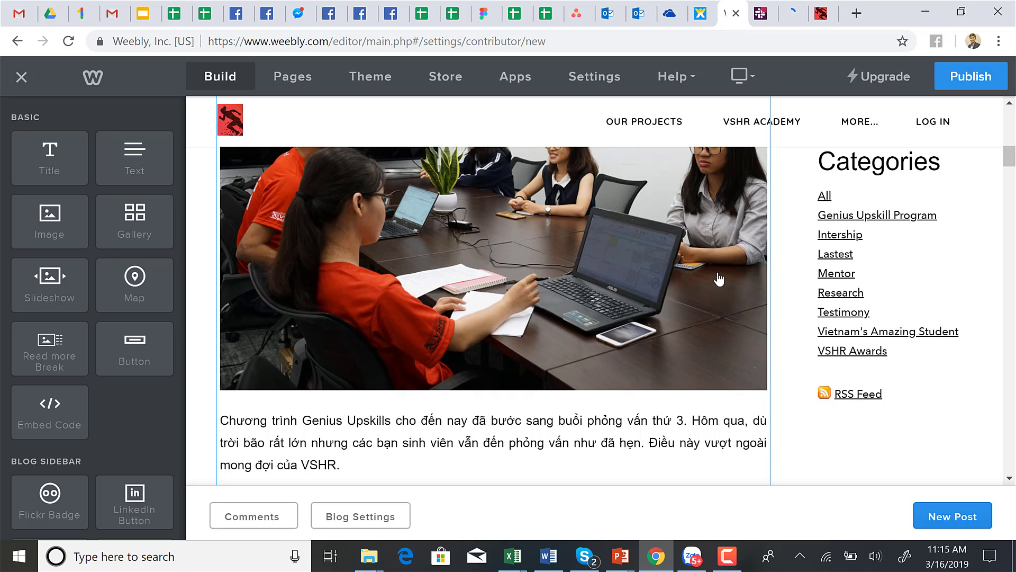
- Examine the news page's settings and content, including its post about Genius Upskills in the blog editor, closing that editor without updating
scroll(540, 331, "up", 8)
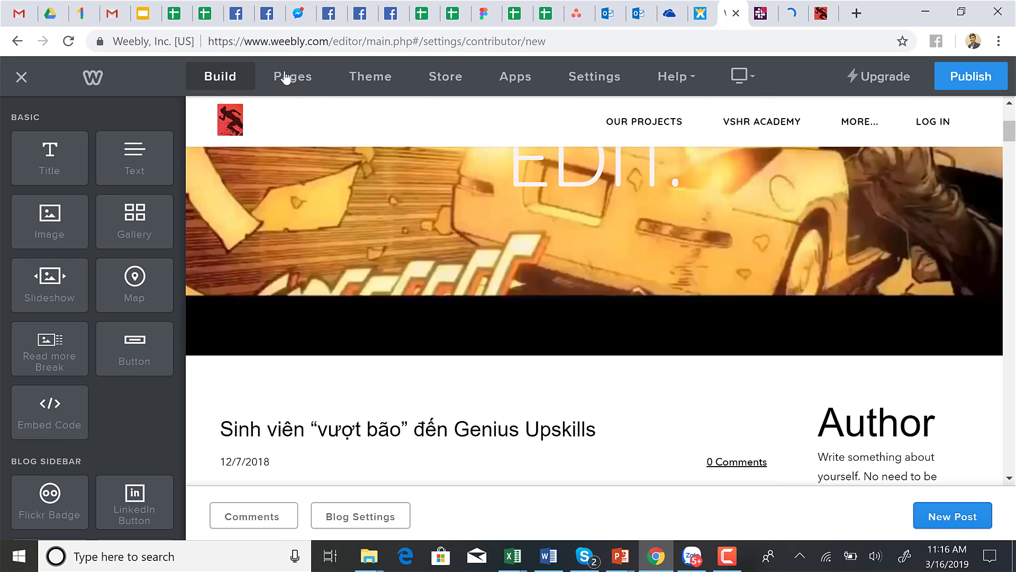
left_click(292, 78)
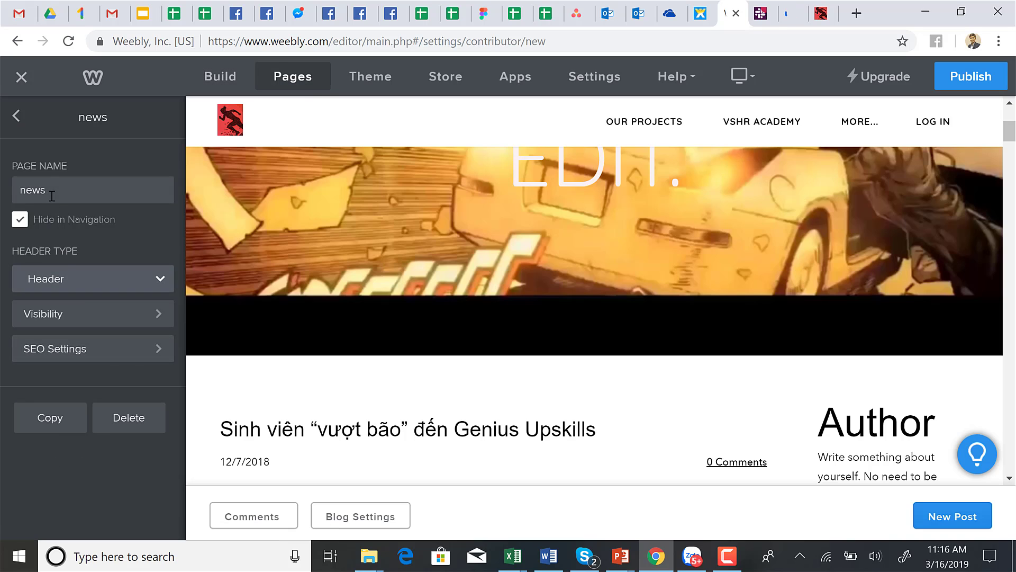
scroll(534, 404, "down", 5)
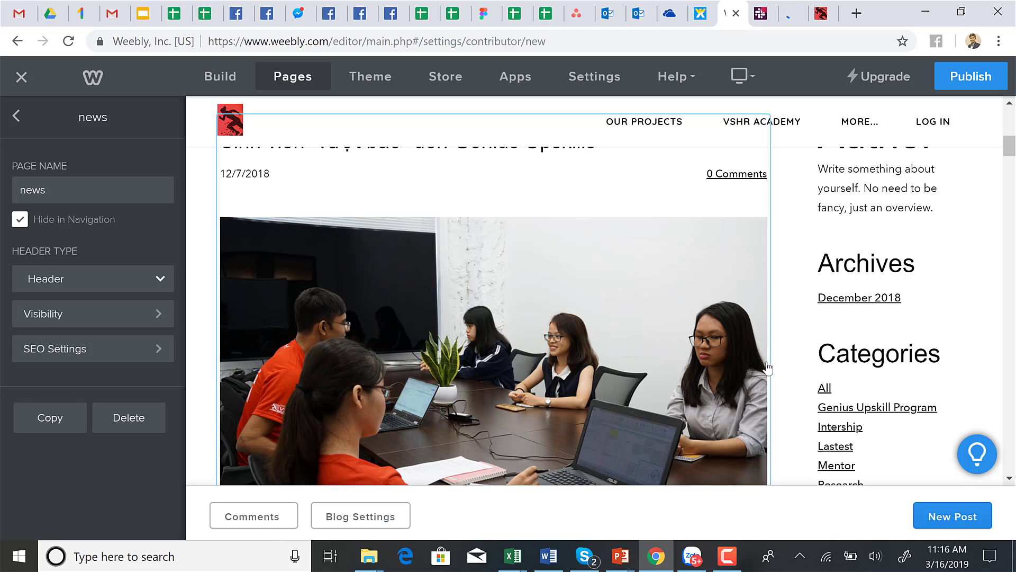
scroll(767, 367, "down", 12)
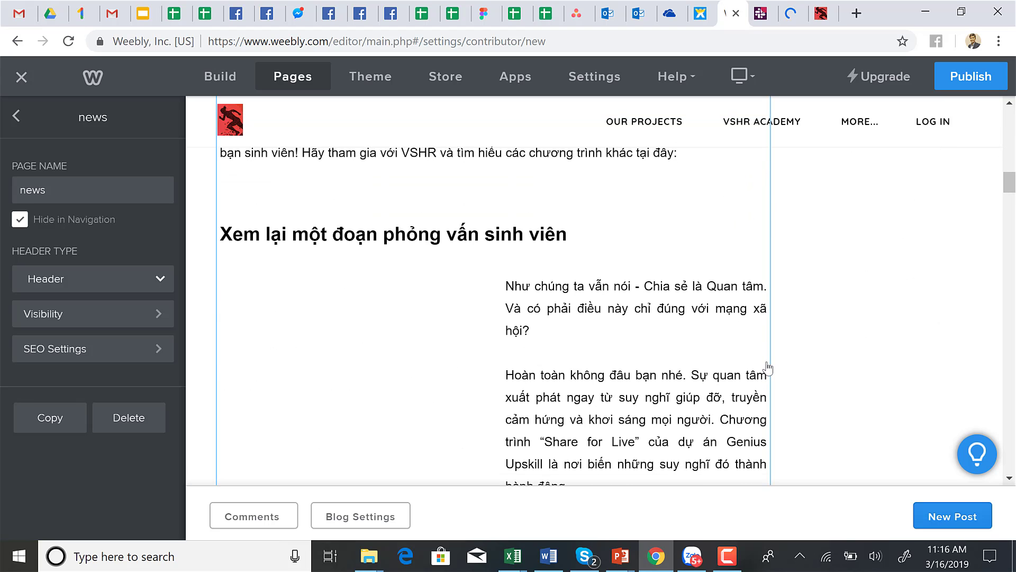
scroll(768, 367, "up", 4)
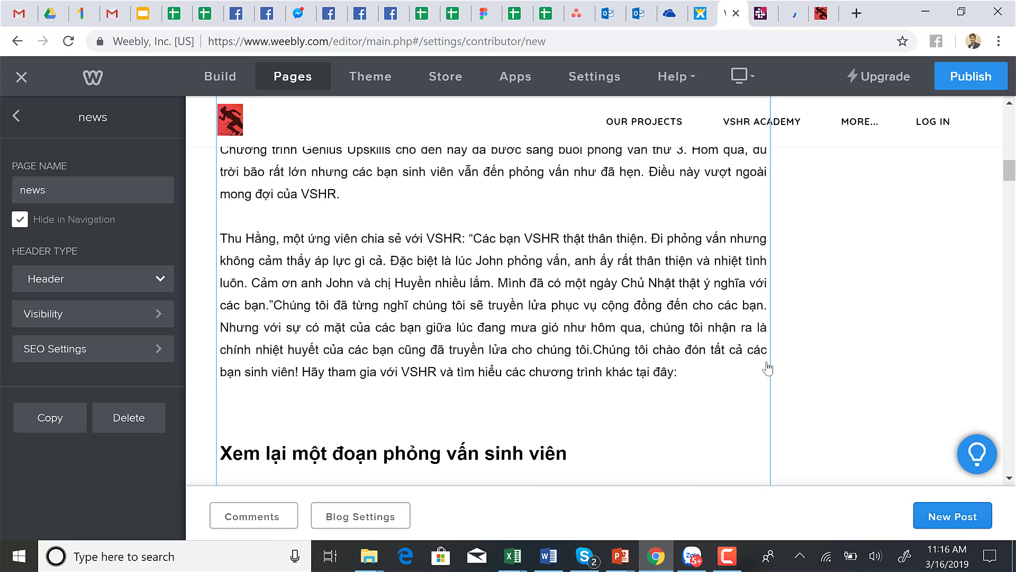
scroll(767, 367, "up", 6)
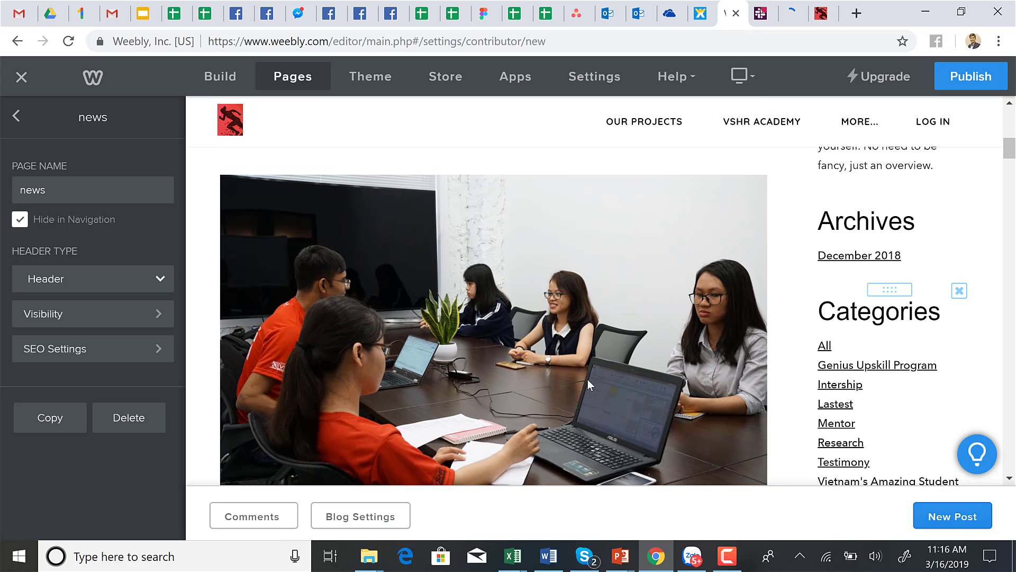
left_click(588, 387)
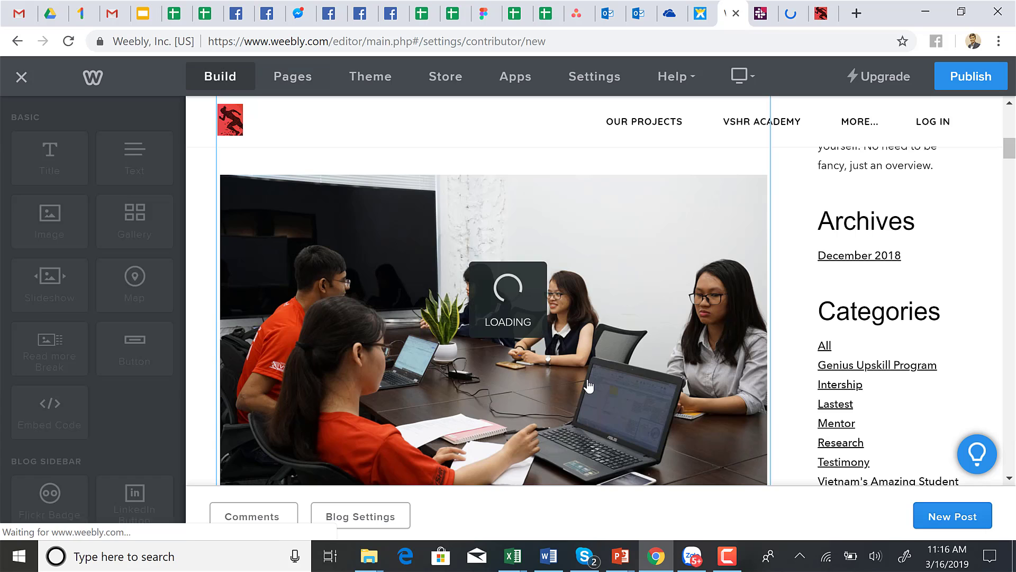
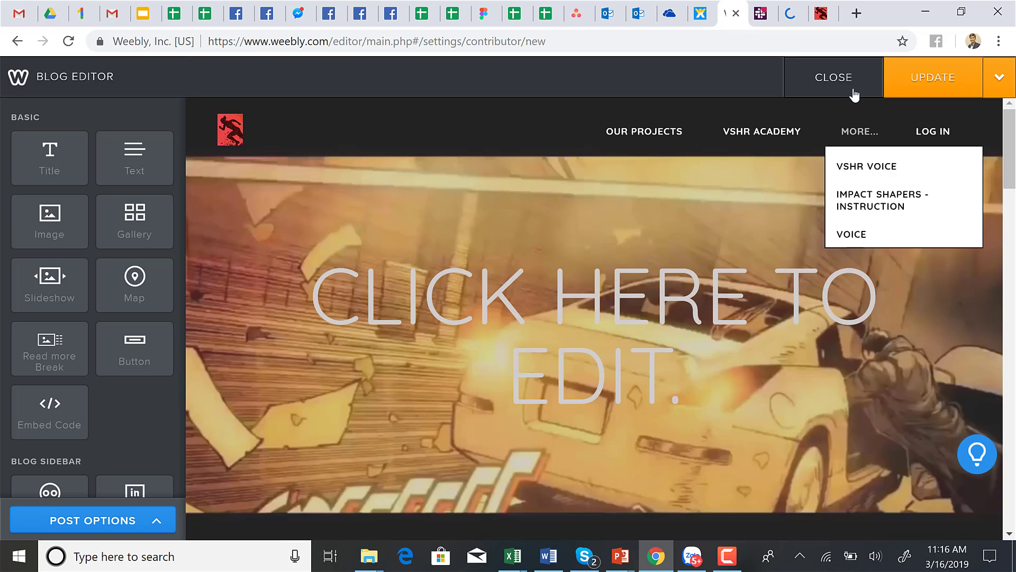
left_click(834, 80)
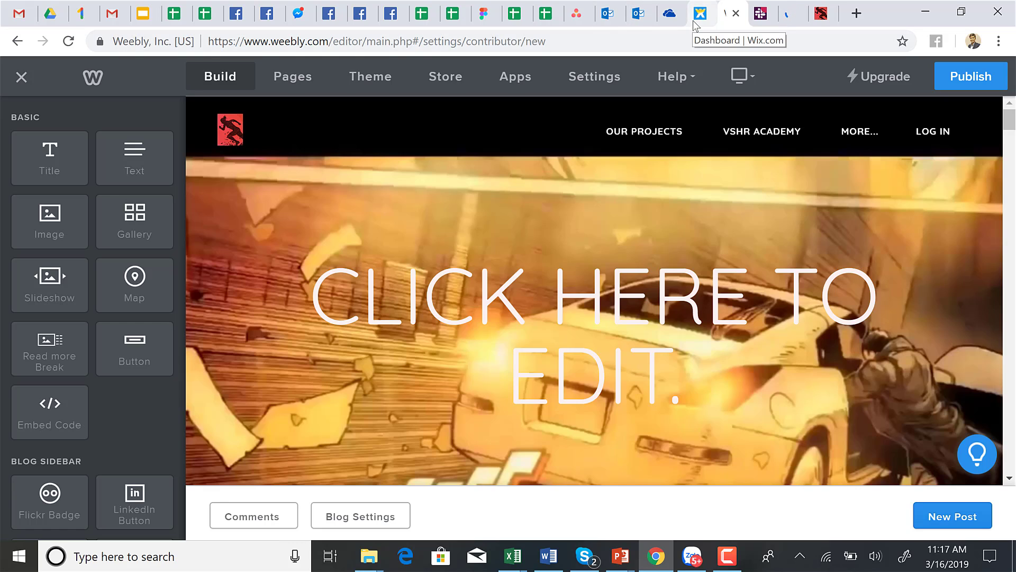
- Switch to the Wix dashboard and open the Blog (New) posts of the Life Impact News site
left_click(695, 24)
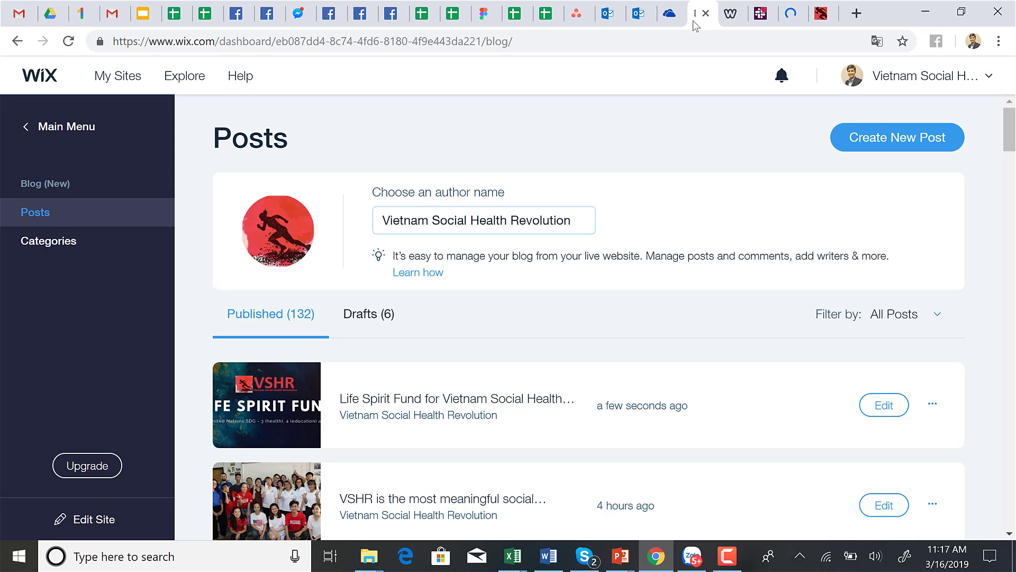
scroll(367, 397, "down", 4)
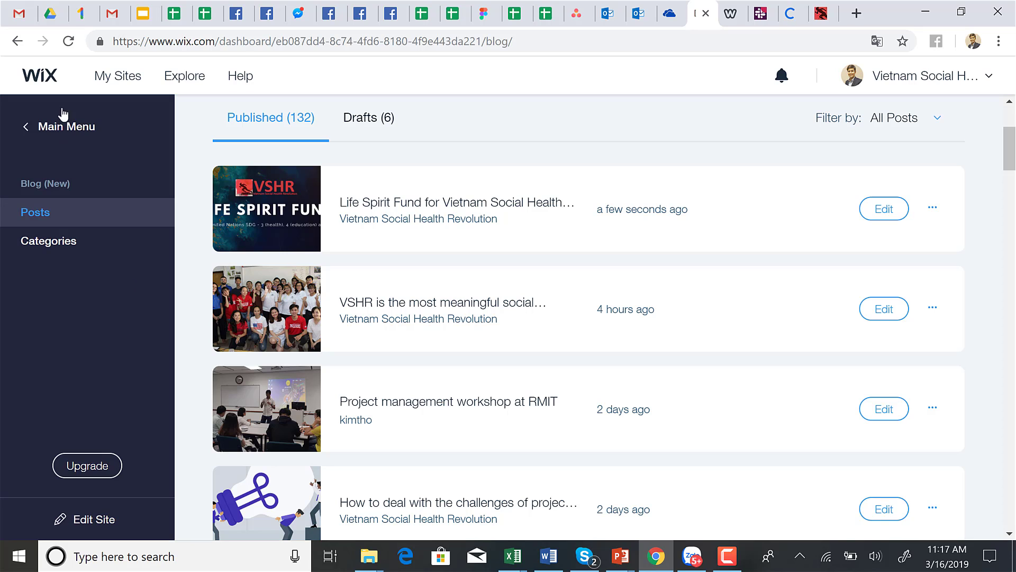
left_click(59, 135)
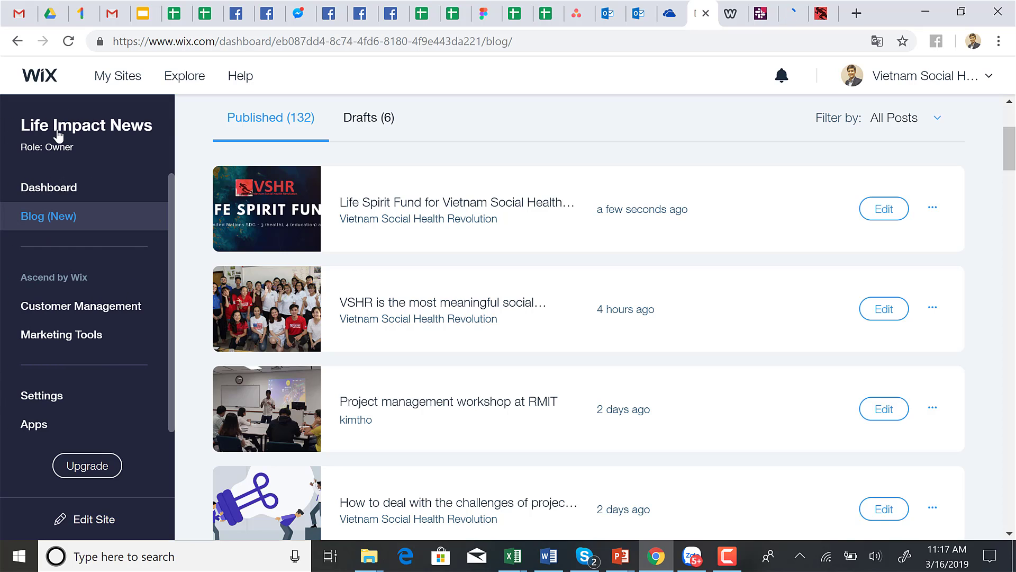
left_click(62, 225)
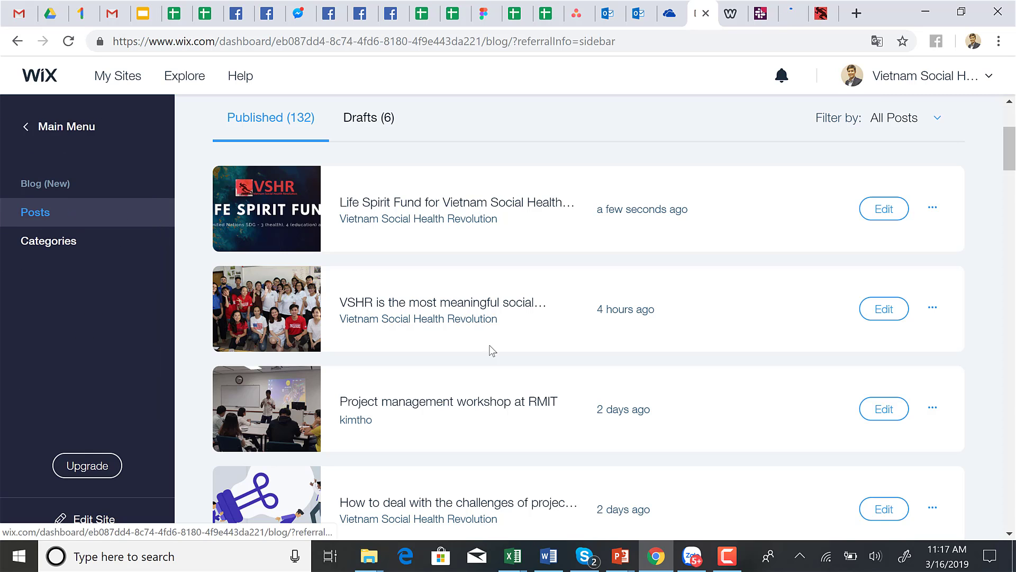
- Look through the published blog posts, checking their titles, authors and publication dates
scroll(498, 354, "up", 3)
scroll(498, 355, "down", 3)
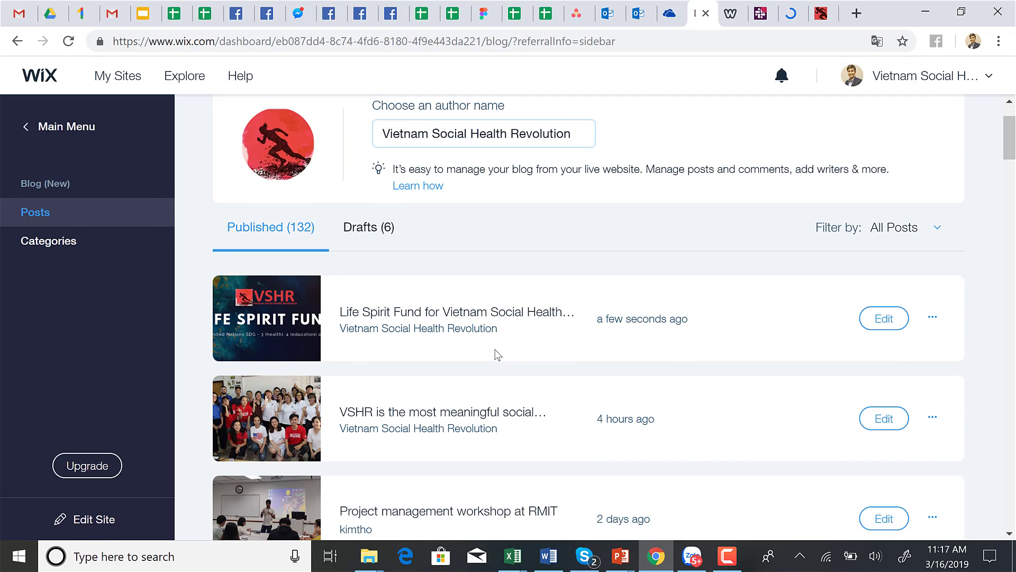
scroll(498, 354, "down", 3)
scroll(498, 355, "up", 6)
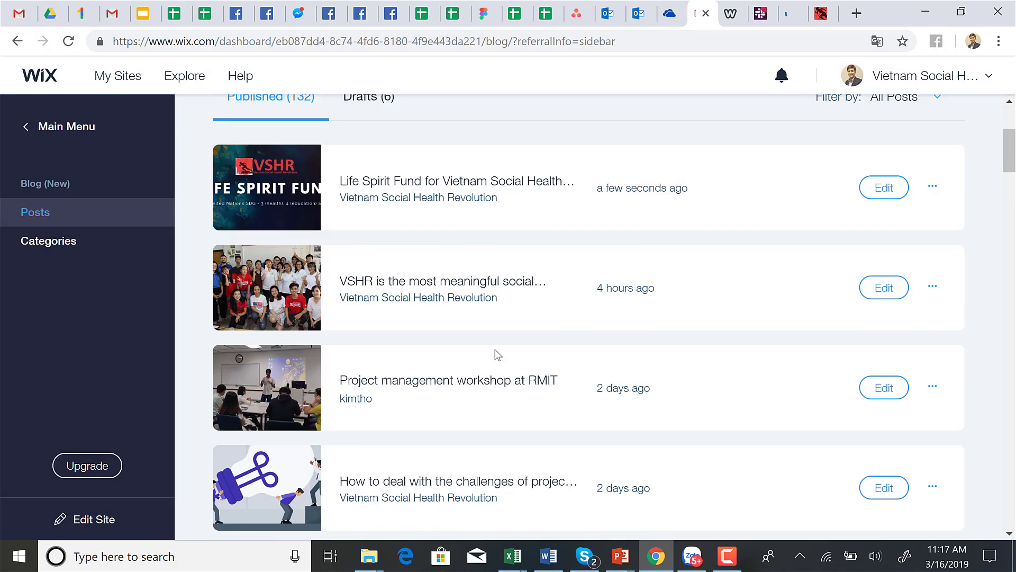
scroll(498, 354, "down", 10)
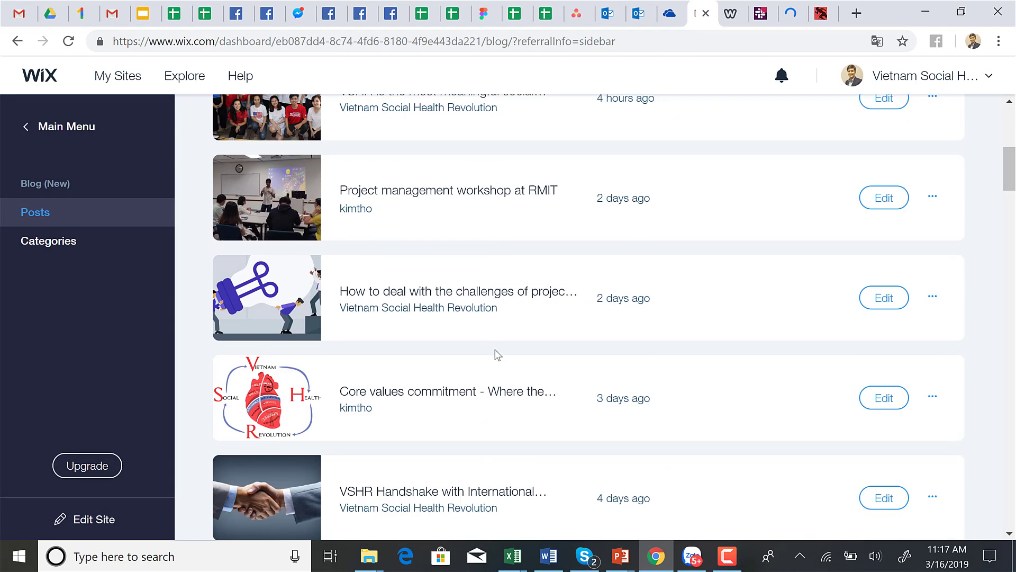
scroll(498, 355, "down", 1)
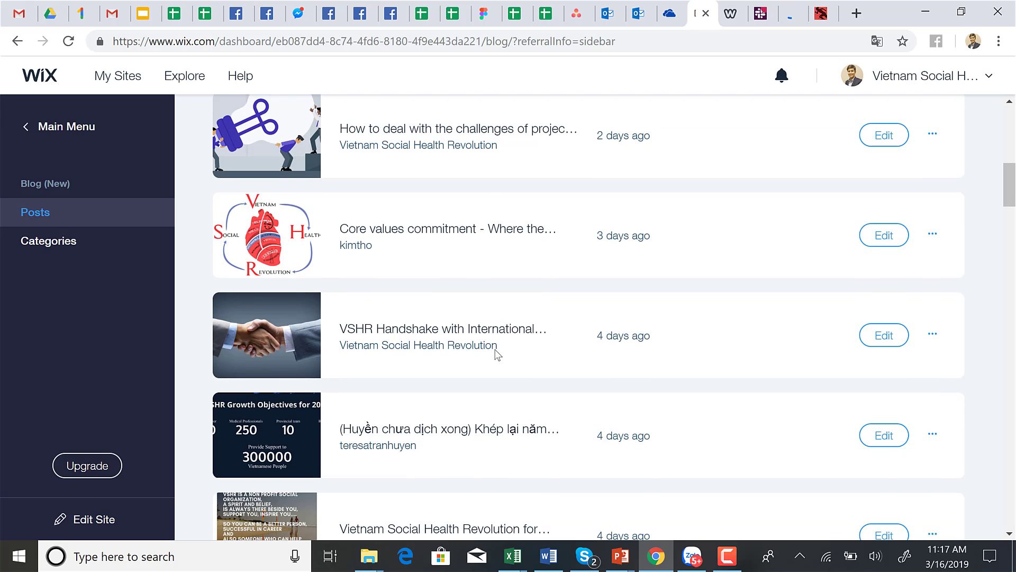
scroll(498, 354, "up", 2)
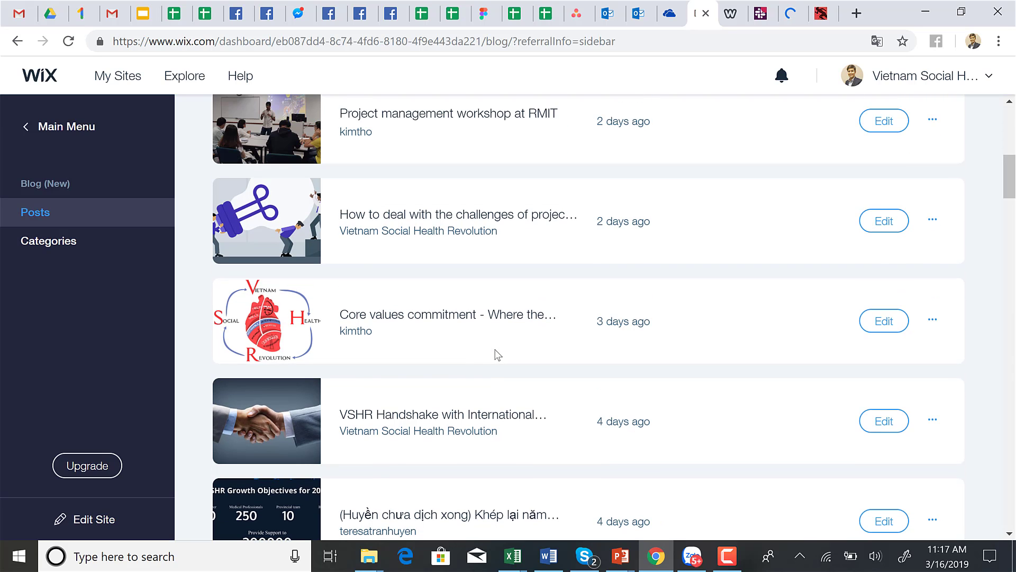
scroll(383, 240, "up", 1)
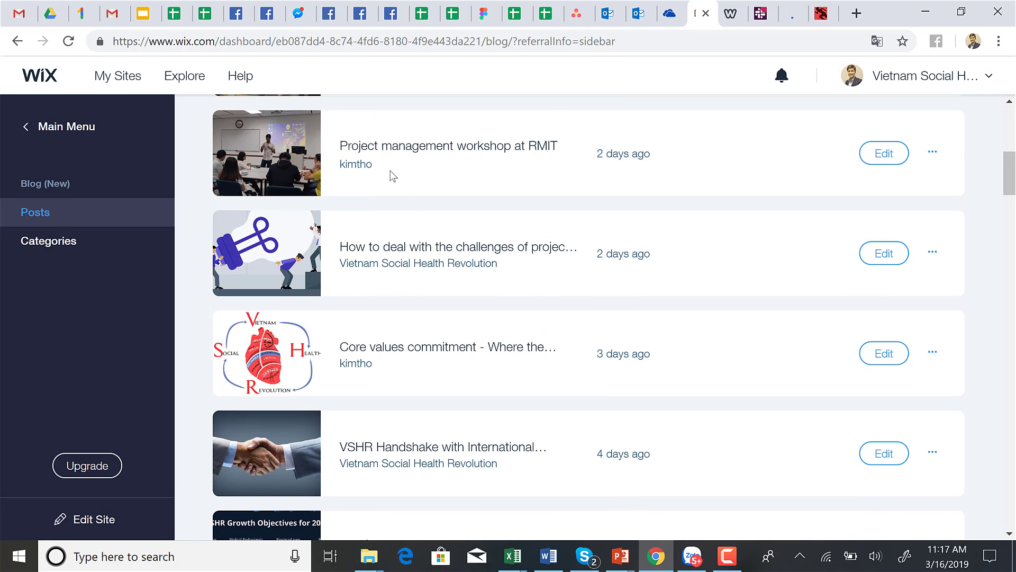
scroll(393, 177, "up", 3)
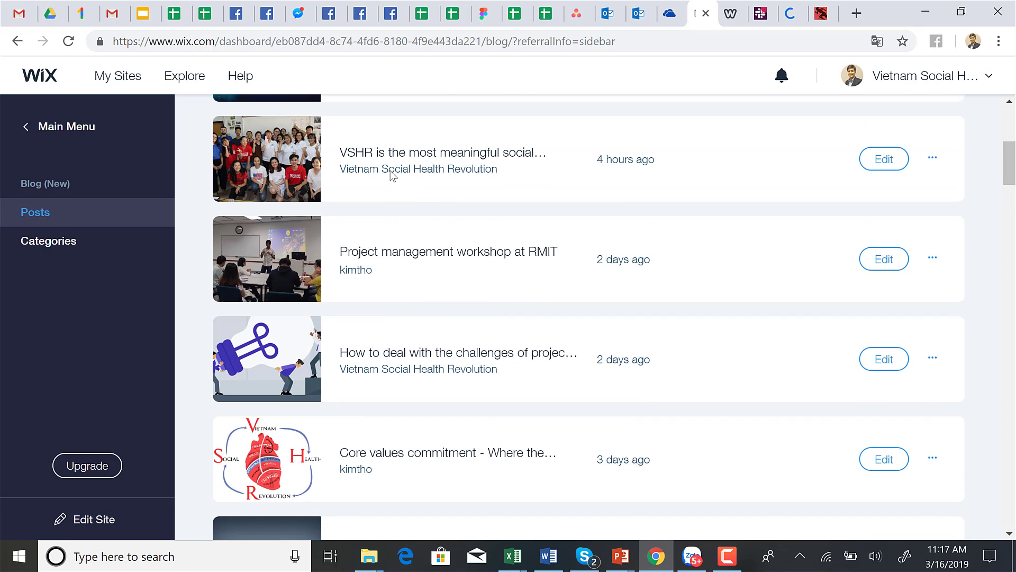
scroll(393, 177, "up", 3)
scroll(392, 176, "down", 7)
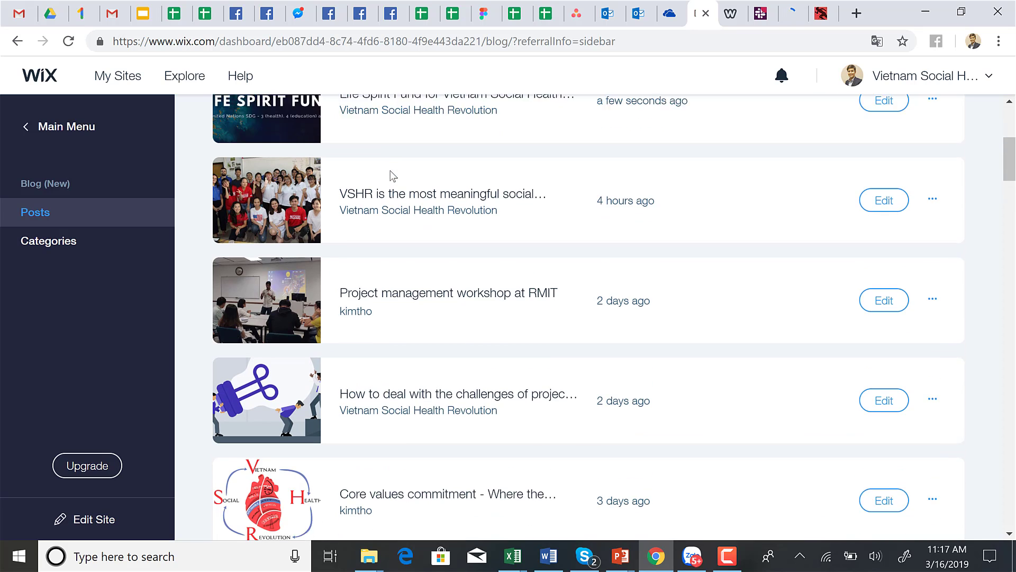
scroll(392, 177, "down", 5)
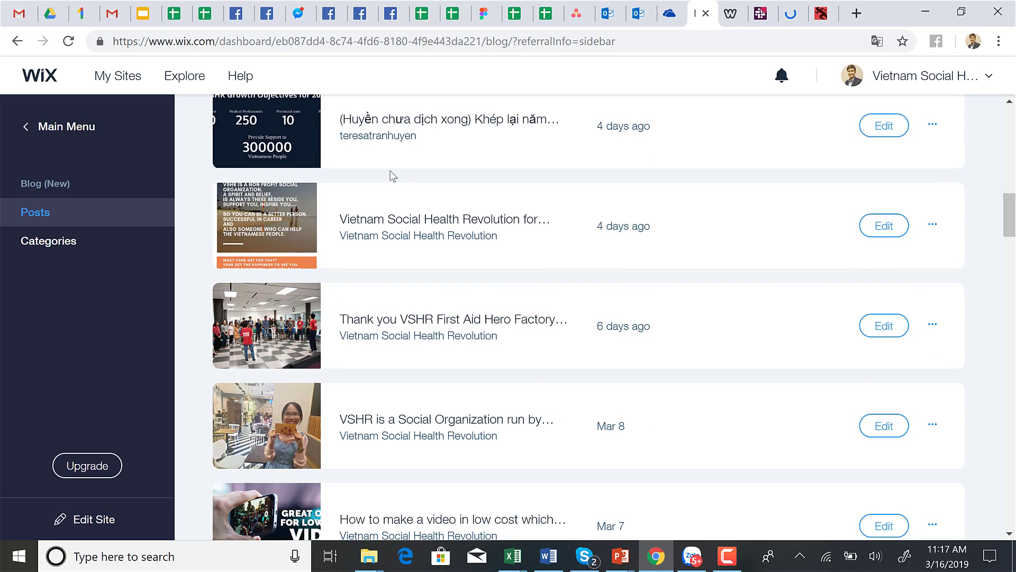
scroll(394, 176, "up", 15)
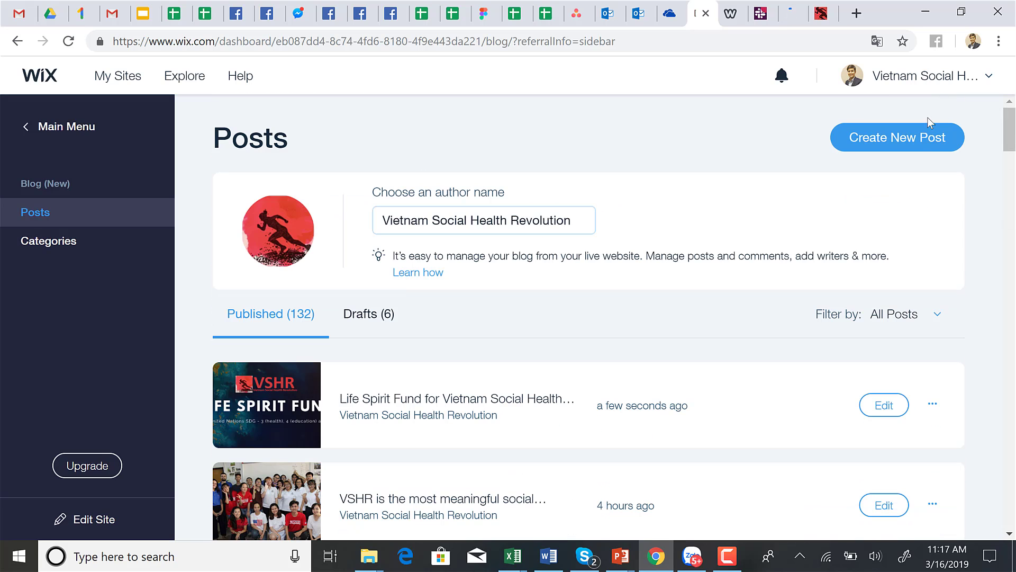
- Create a new blog post and begin its title with "Hay This is a training workshop for our VSHR members how to use"
left_click(893, 139)
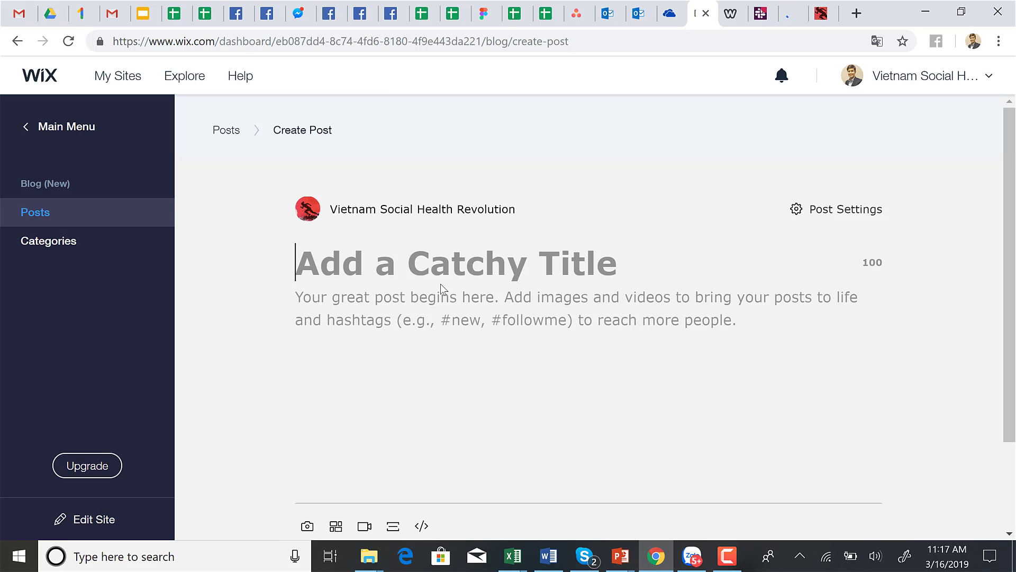
type("Hay ")
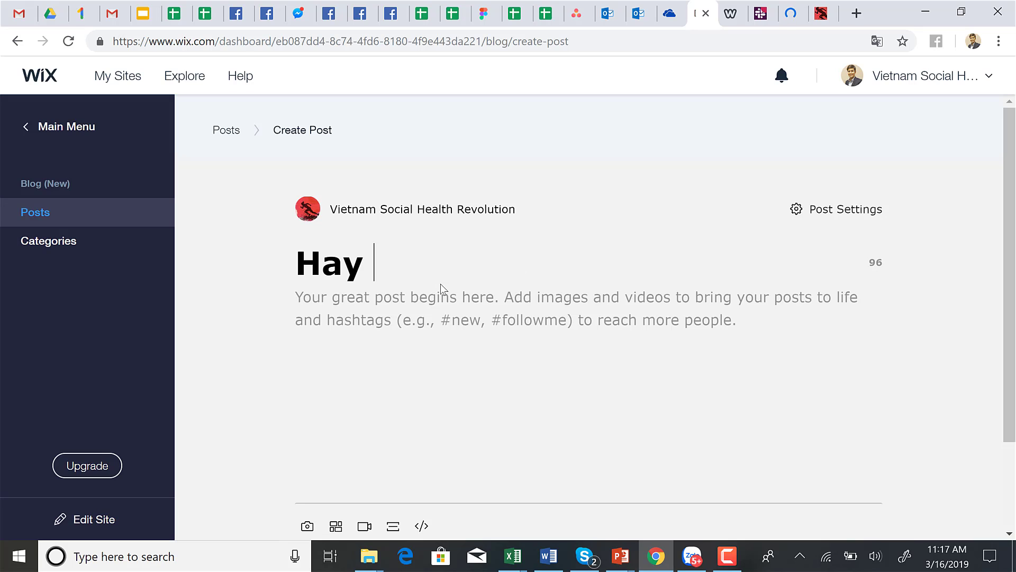
type("This is a tr")
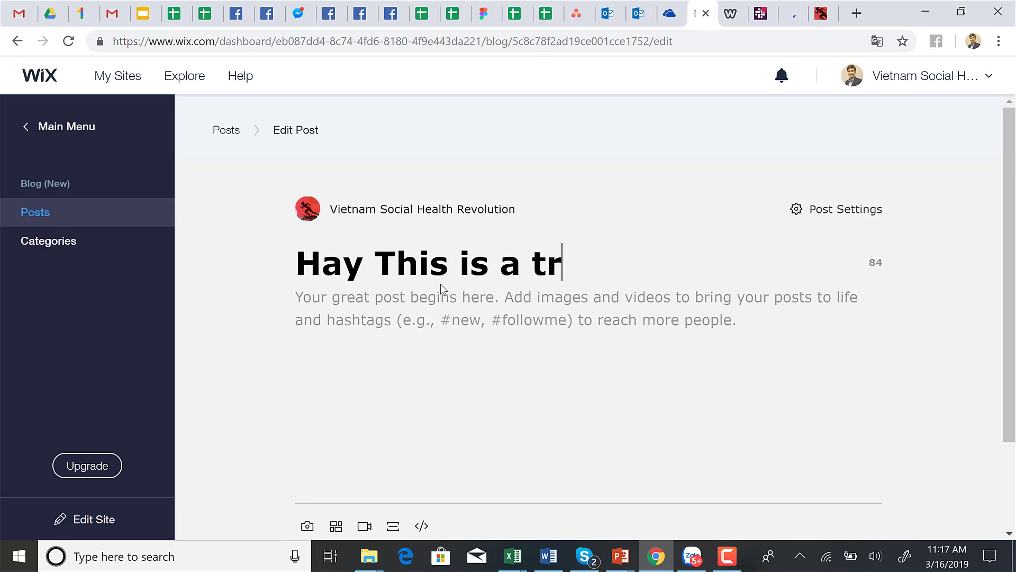
type("aining workshop for ou")
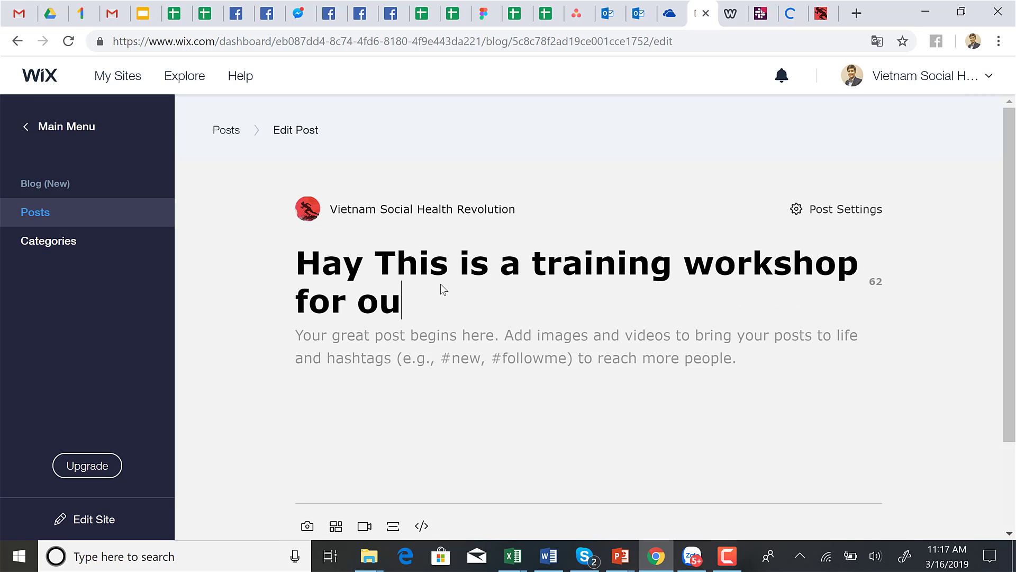
type("r VSHR members how ot")
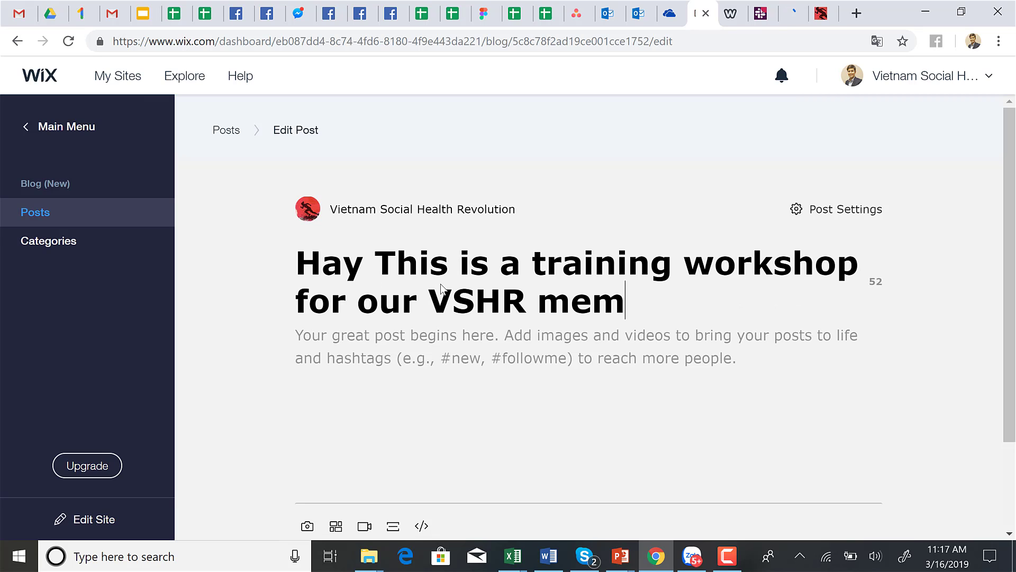
key("BackSpace")
key("BackSpace")
key("BackSpace")
key("BackSpace")
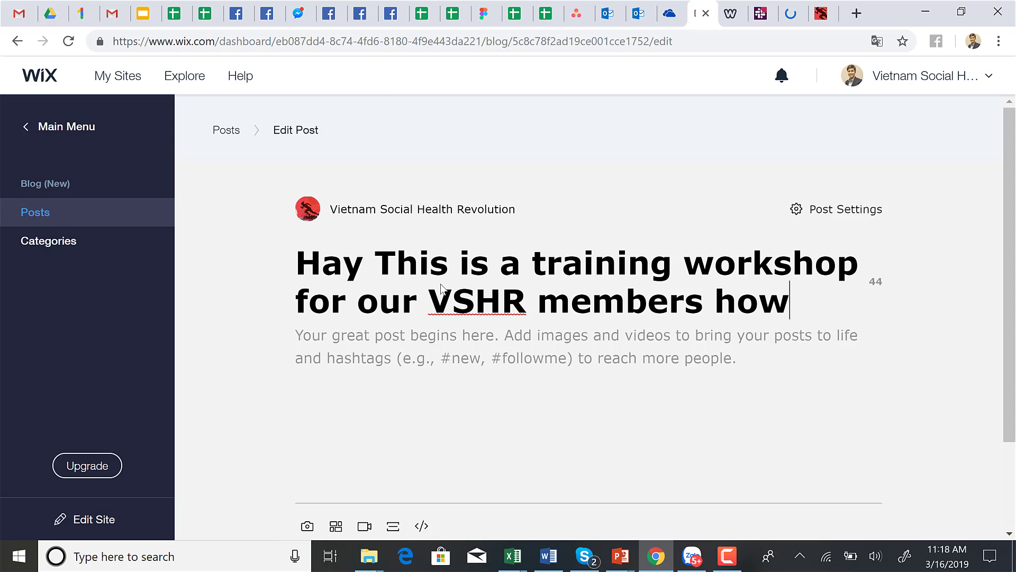
type("t")
key("BackSpace")
type("to use ")
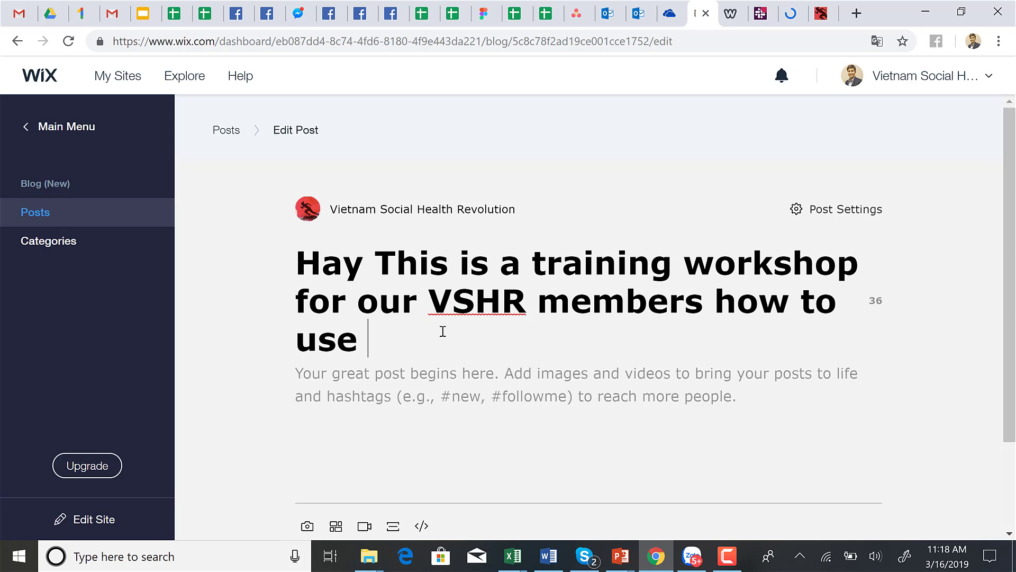
type("our websi")
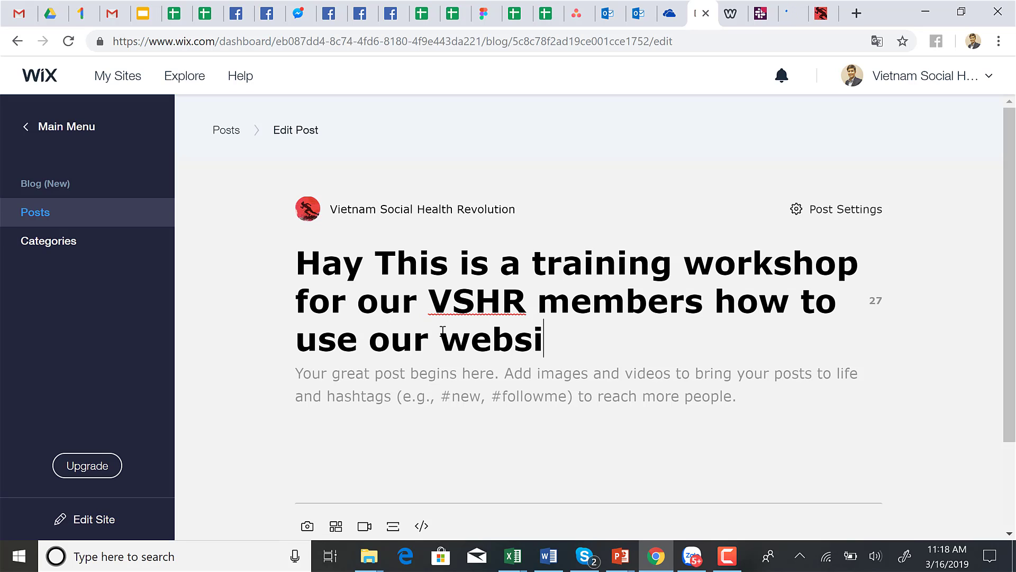
type("te and")
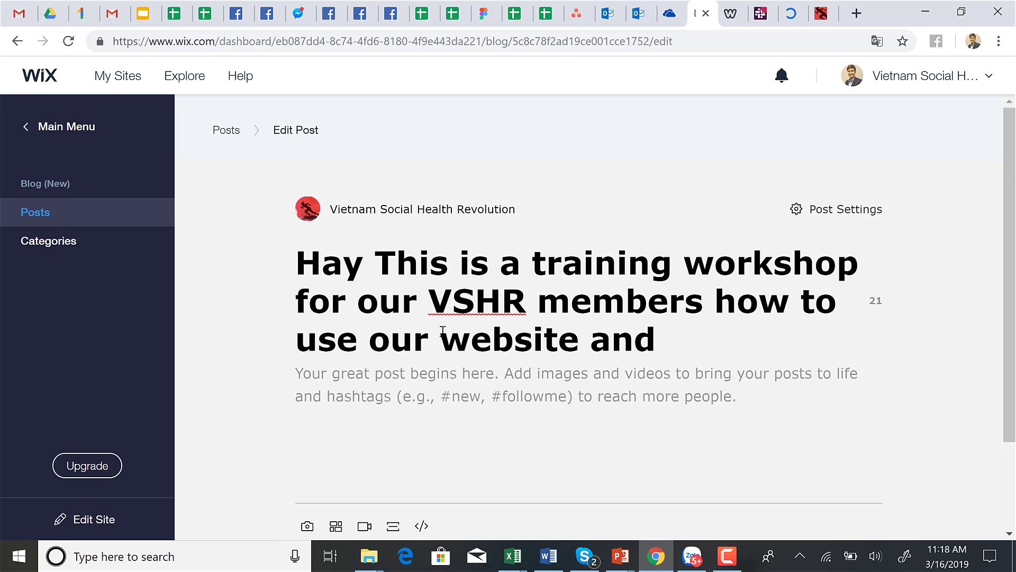
key("BackSpace")
key("BackSpace")
key("BackSpace")
key("BackSpace")
key("BackSpace")
key("BackSpace")
key("BackSpace")
key("BackSpace")
key("BackSpace")
key("BackSpace")
key("BackSpace")
key("BackSpace")
key("BackSpace")
- Complete the post title so that it ends with "how to use web platform in smart way"
type("w")
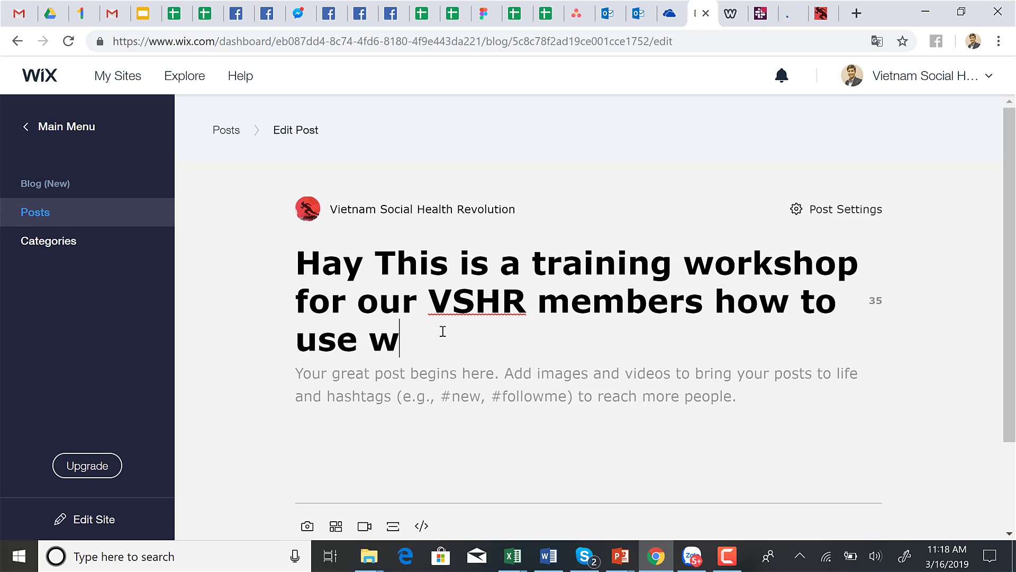
type("eb platfo")
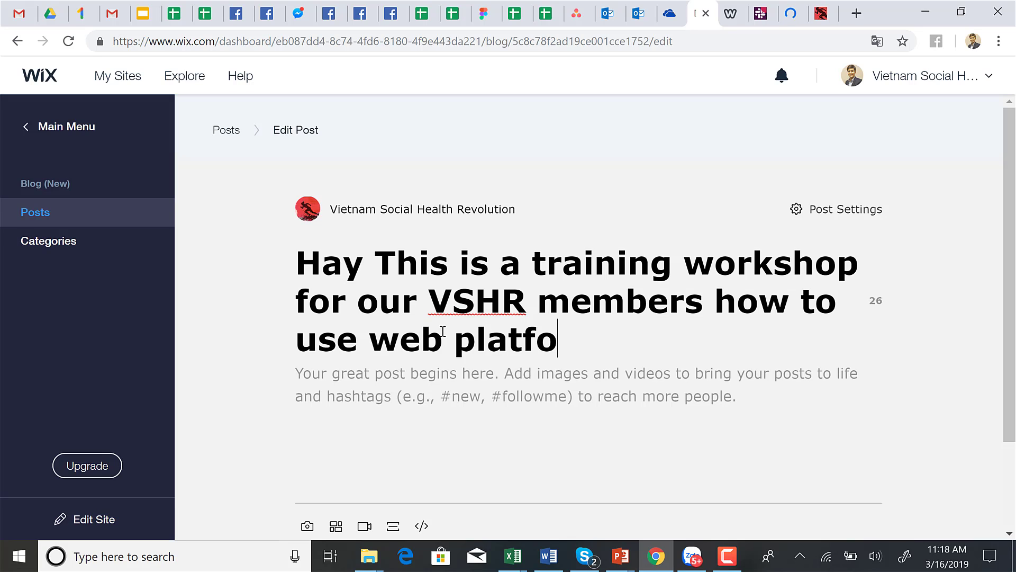
type("rm in sm")
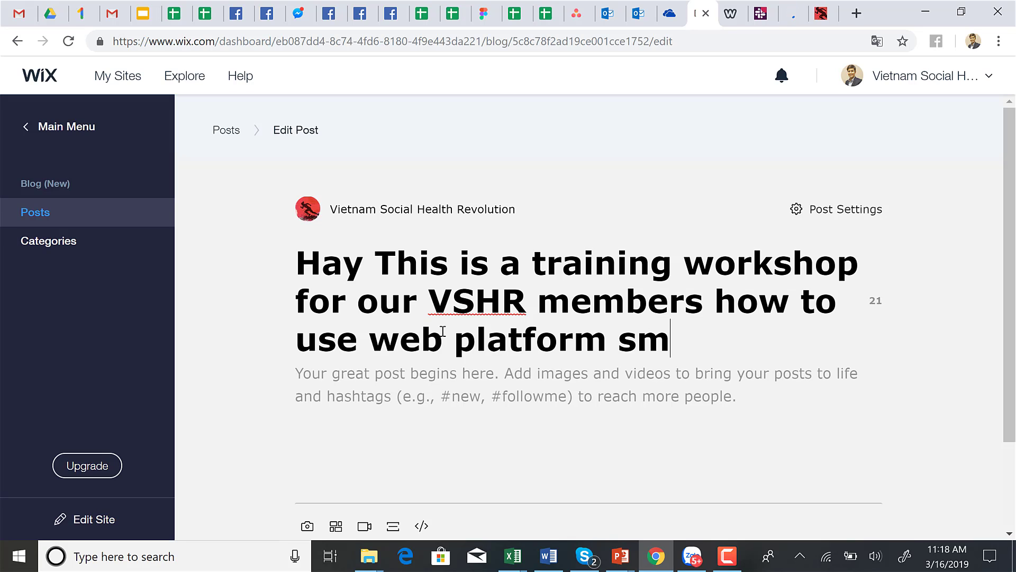
key("BackSpace")
key("BackSpace")
type("in smart way")
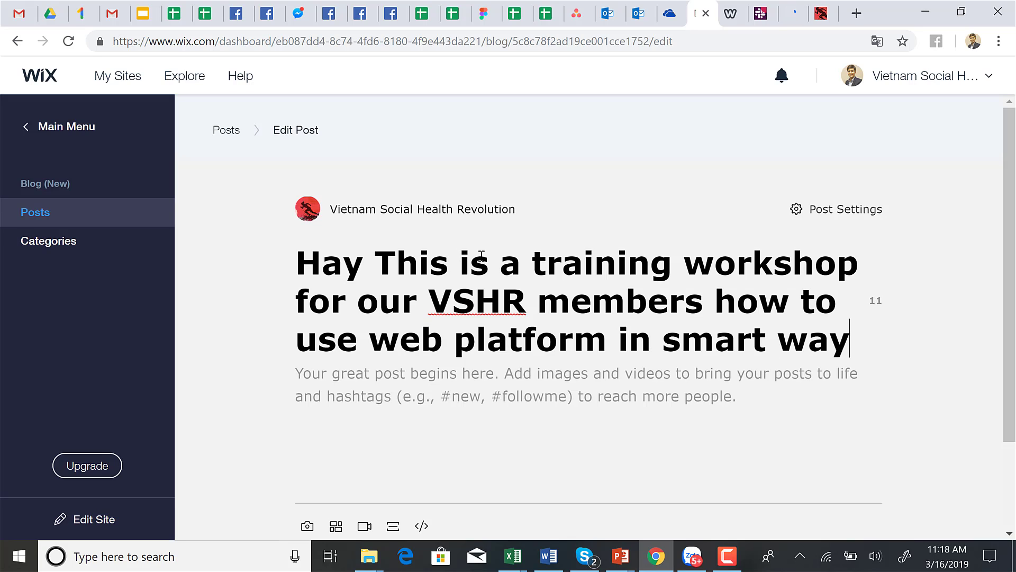
- Replace the title's opening words "Hay This is a" with "A"
key("BackSpace")
key("BackSpace")
key("BackSpace")
key("BackSpace")
key("BackSpace")
key("BackSpace")
key("BackSpace")
key("BackSpace")
key("BackSpace")
key("BackSpace")
key("BackSpace")
key("BackSpace")
key("BackSpace")
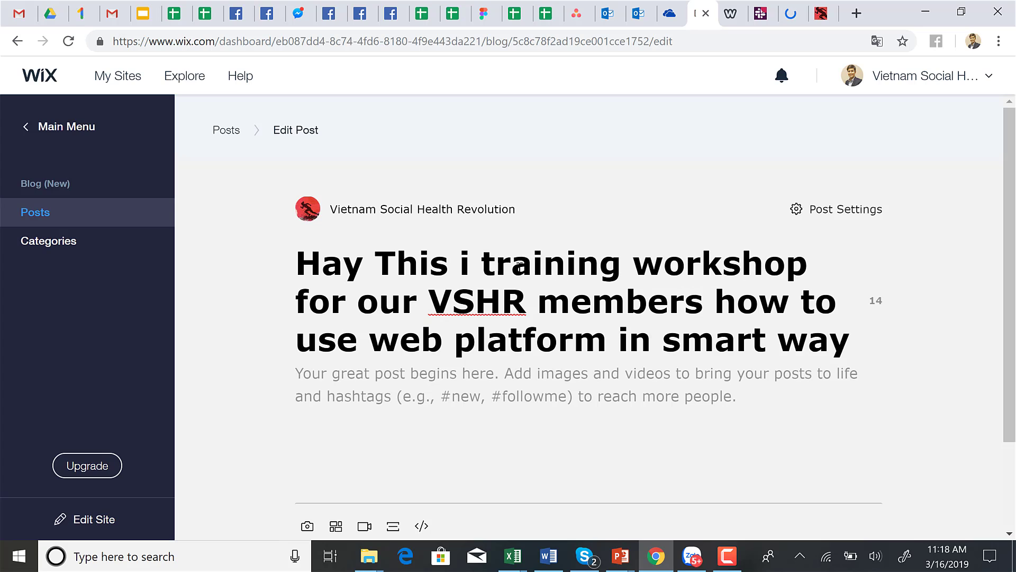
type("A")
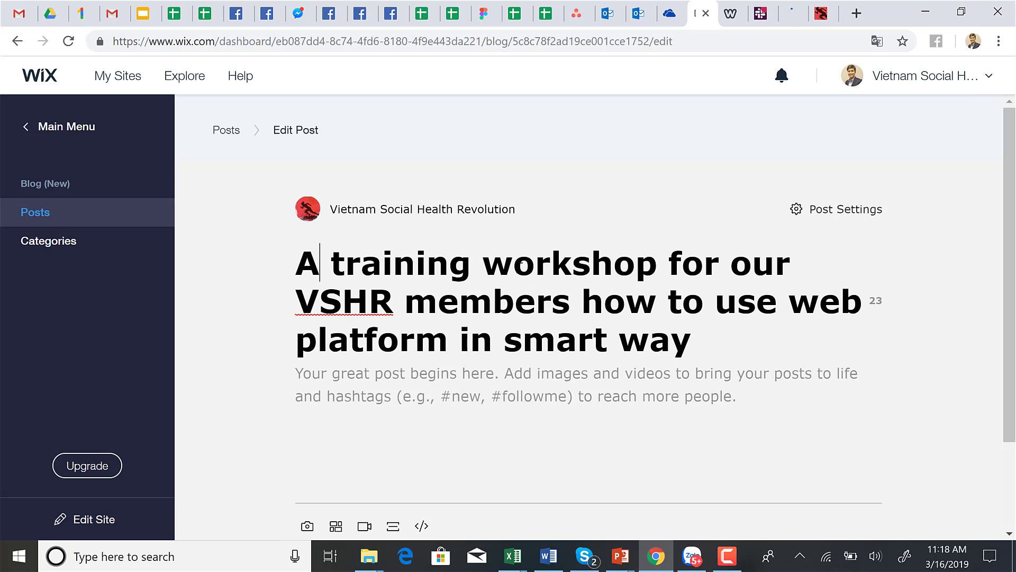
- Open the image chooser for the post body, look through the site files and select Super man of VSHR team.jpg
left_click(397, 390)
scroll(400, 390, "down", 2)
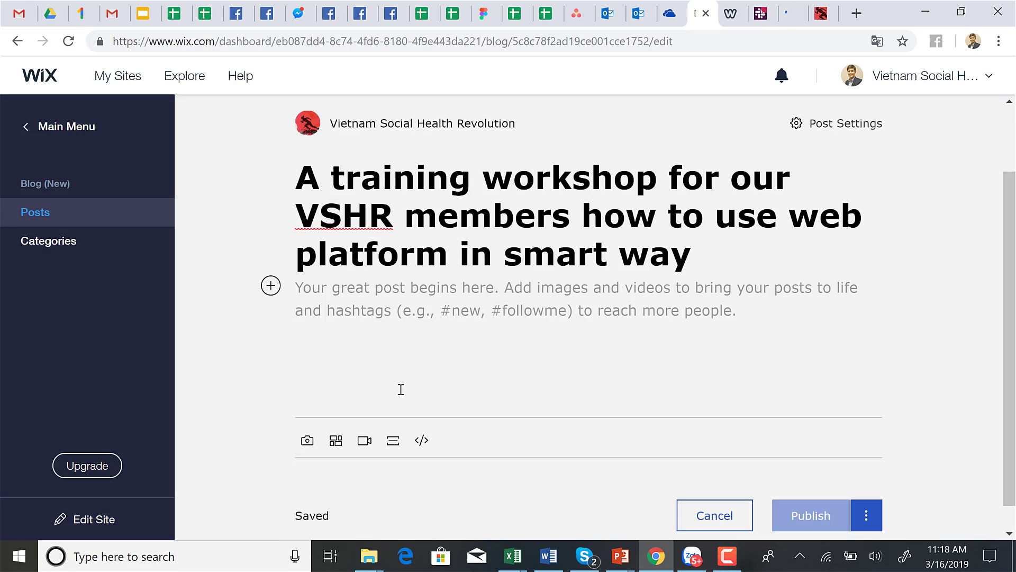
left_click(270, 287)
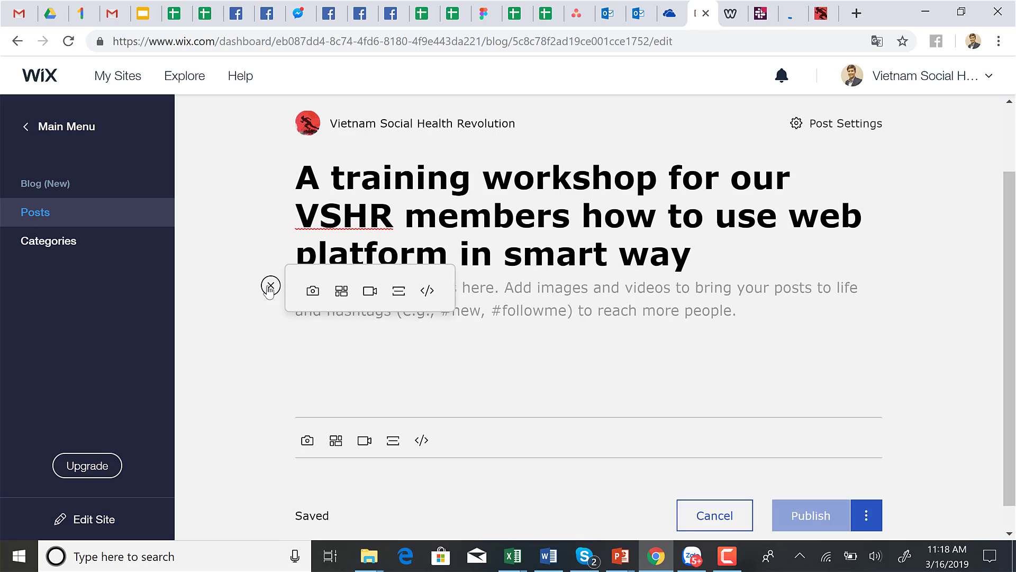
left_click(313, 297)
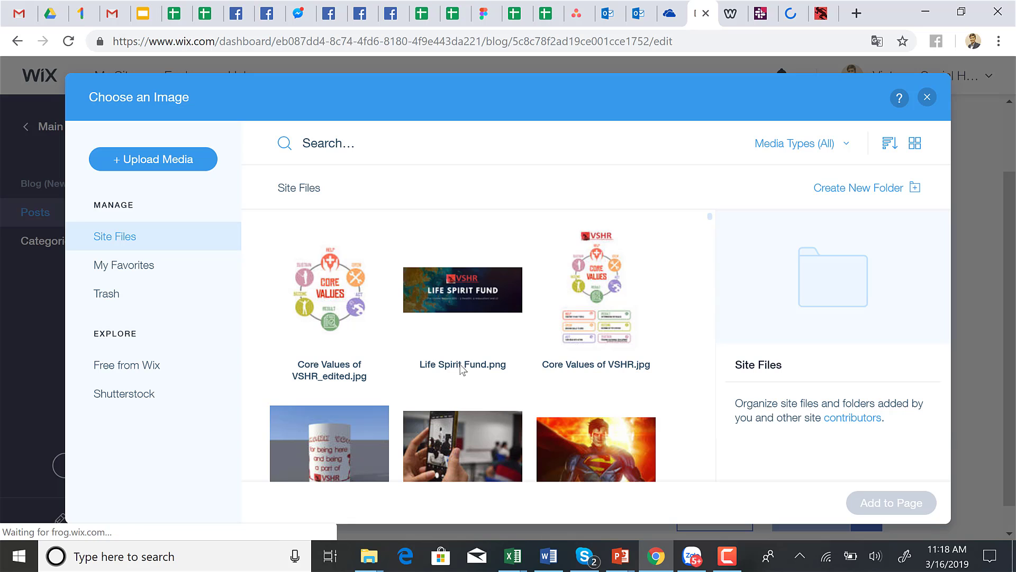
scroll(536, 424, "down", 5)
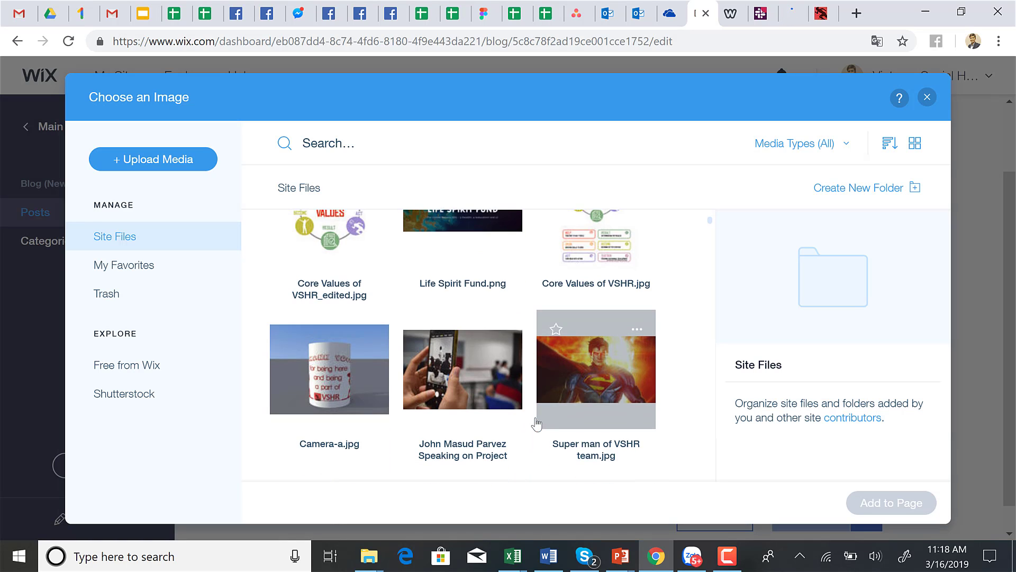
scroll(536, 423, "up", 1)
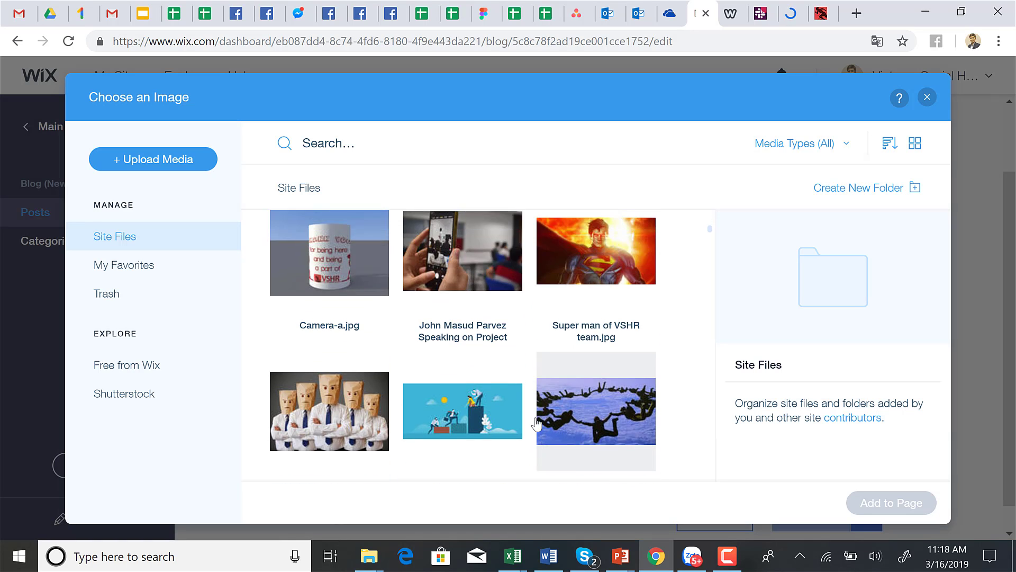
scroll(537, 423, "up", 1)
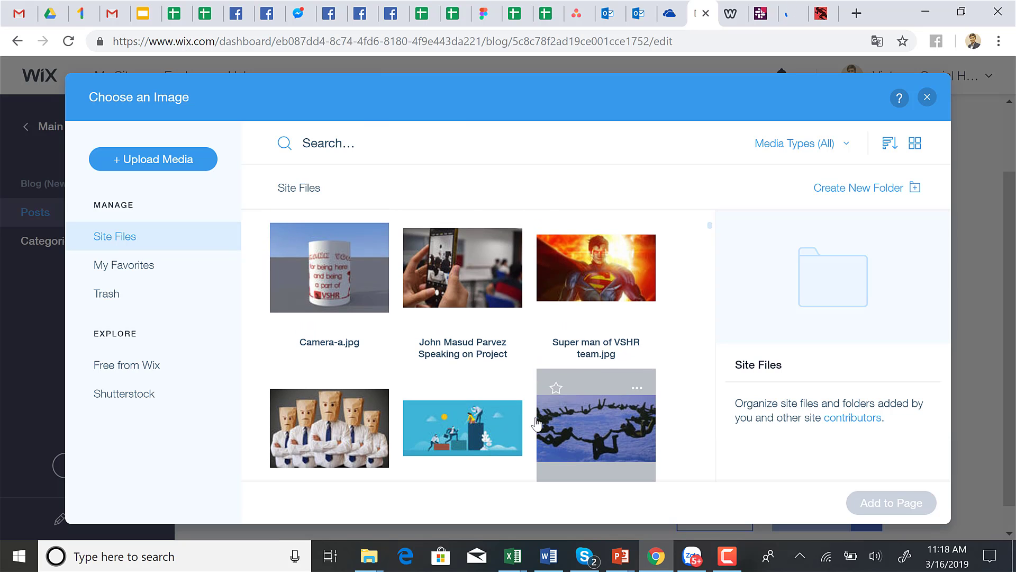
left_click(600, 301)
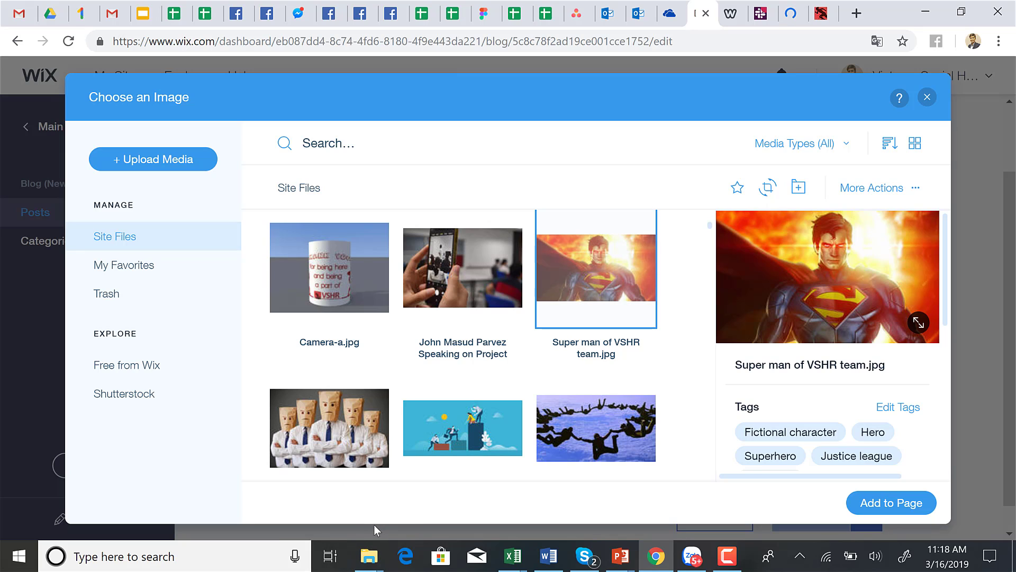
- Switch to the File Explorer window and search the Downloads folder for "skil"
mouse_move(368, 554)
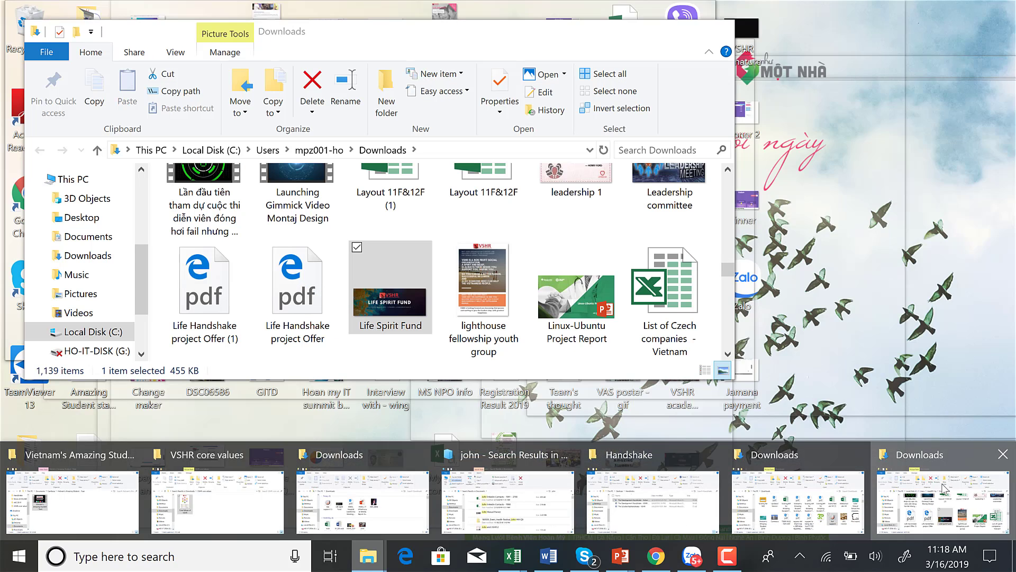
left_click(945, 488)
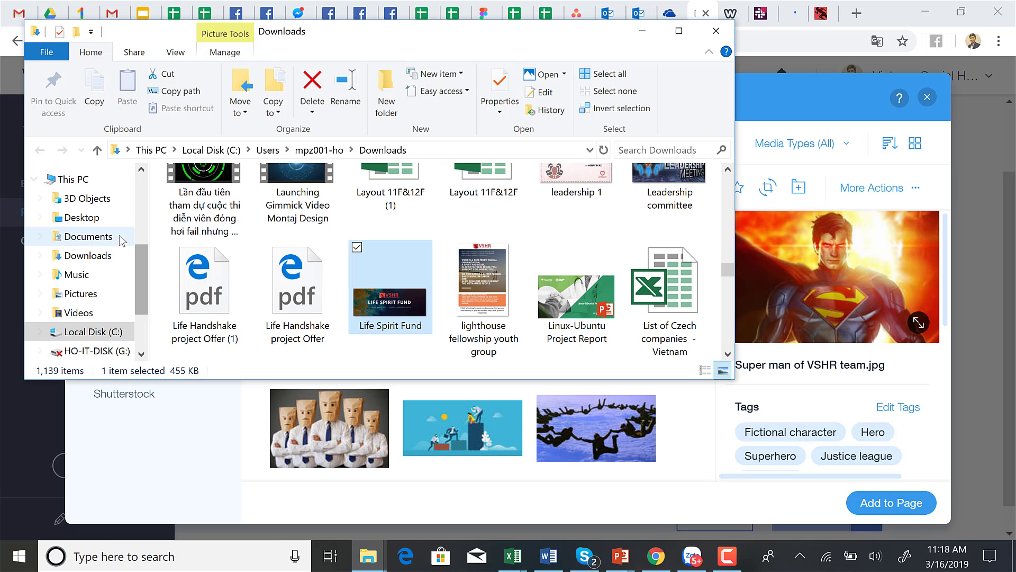
left_click(97, 258)
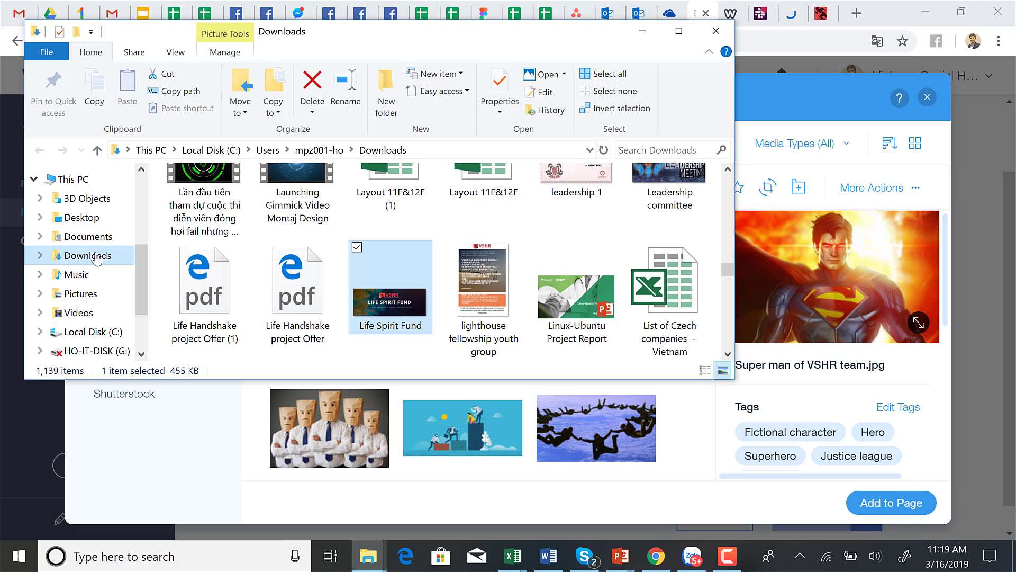
left_click(651, 146)
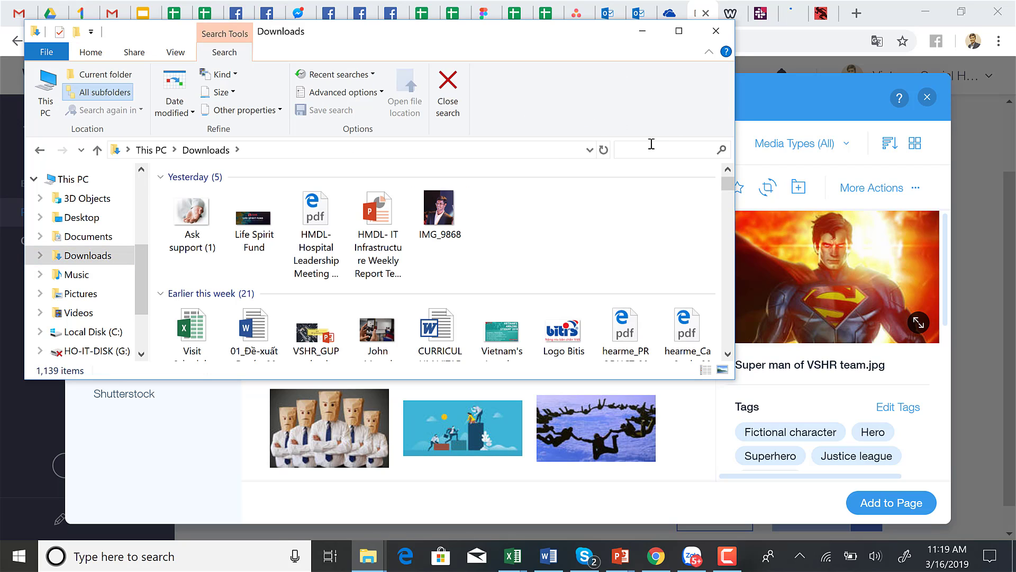
type("skil")
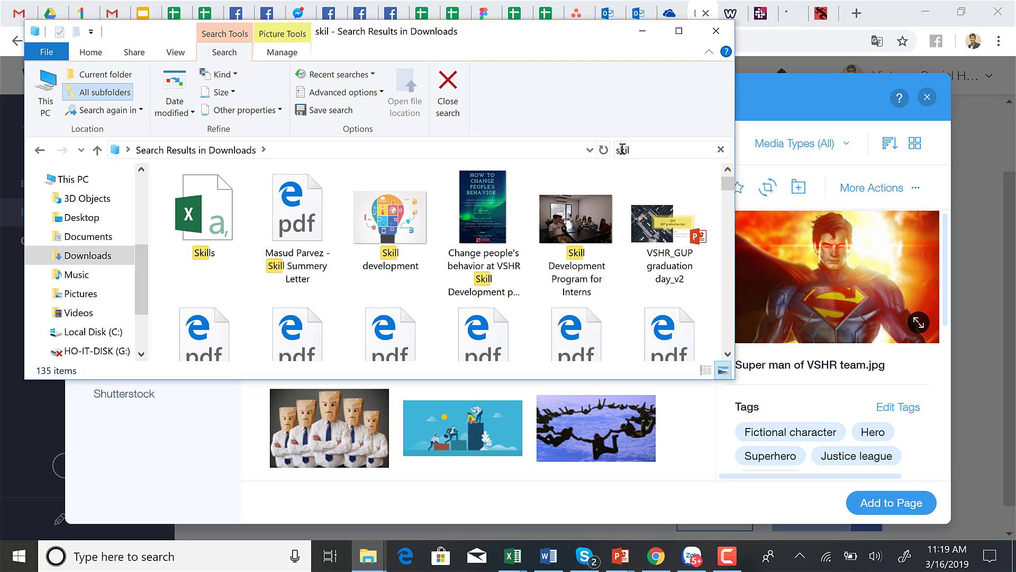
- Upload the Skill development image to the Wix site files and insert it into the post
left_click_drag(396, 231, 442, 427)
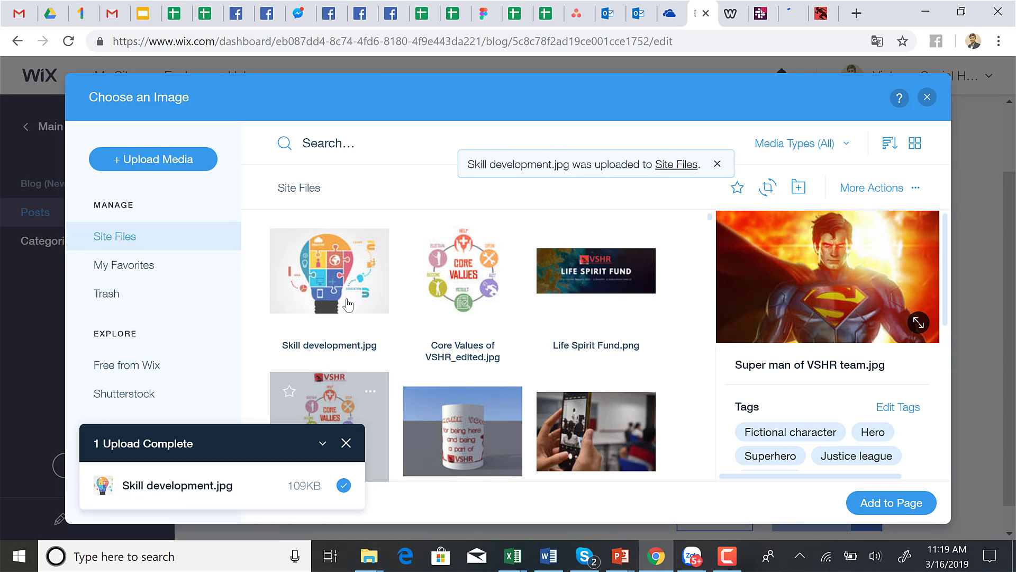
left_click(344, 300)
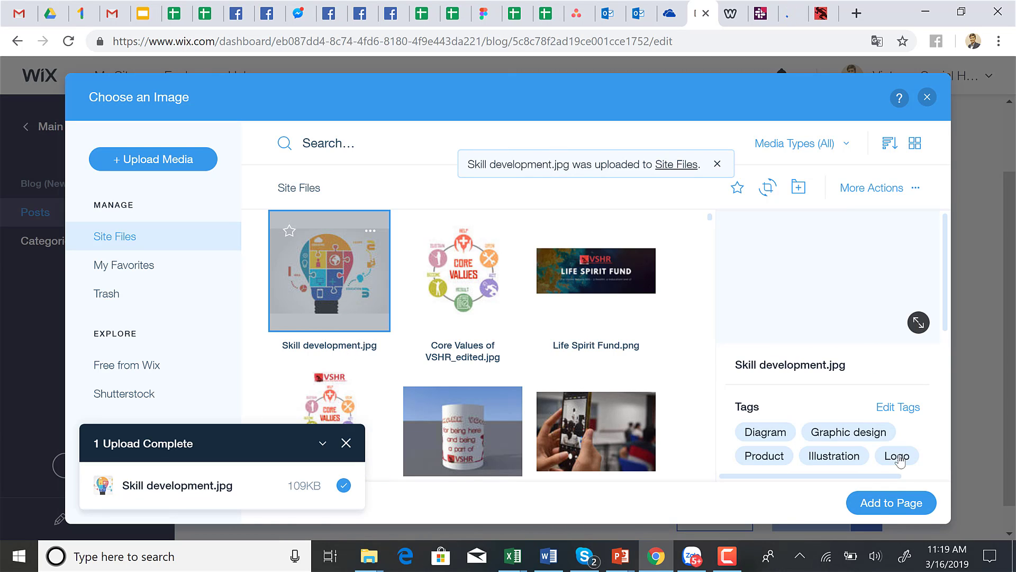
left_click(872, 505)
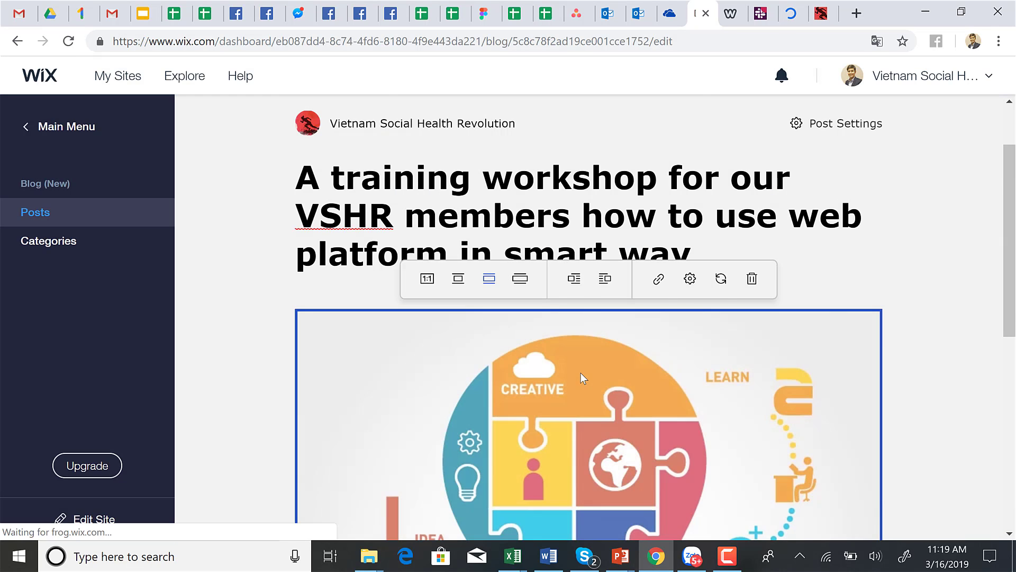
- Try the Full Width layout on the inserted image, review it, and return the image to its previous layout
scroll(580, 372, "down", 3)
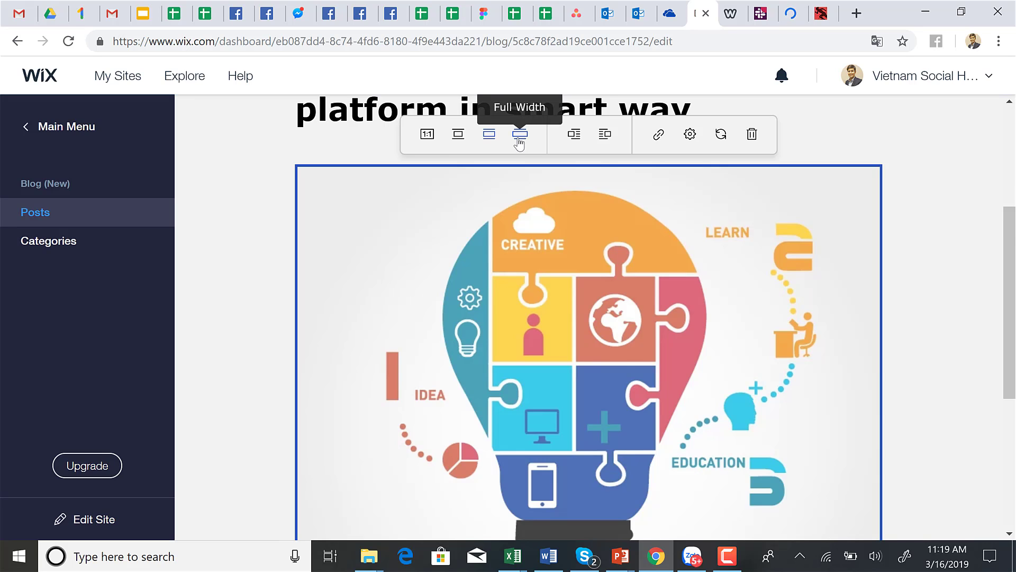
left_click(520, 143)
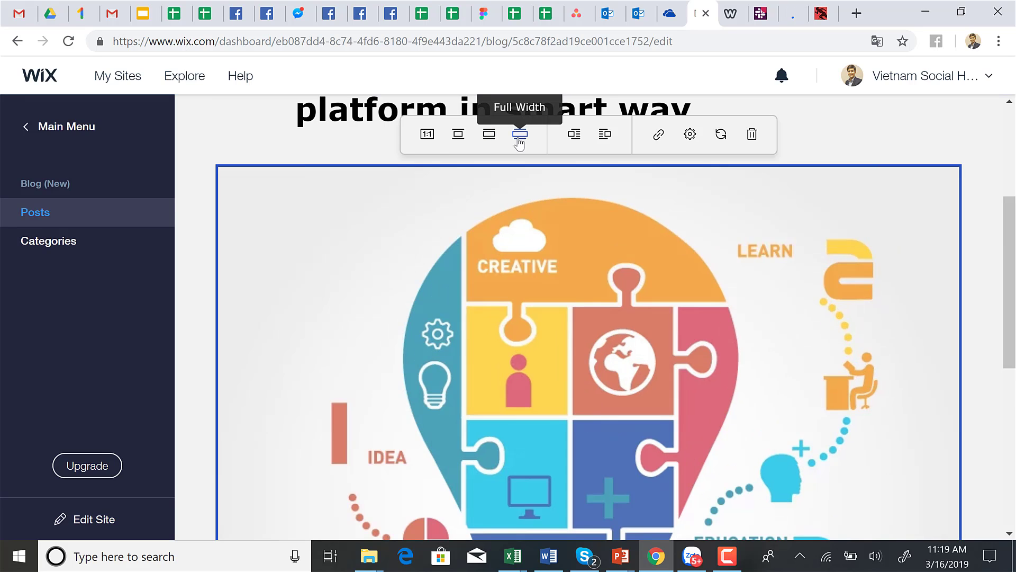
scroll(519, 144, "down", 8)
scroll(519, 144, "up", 4)
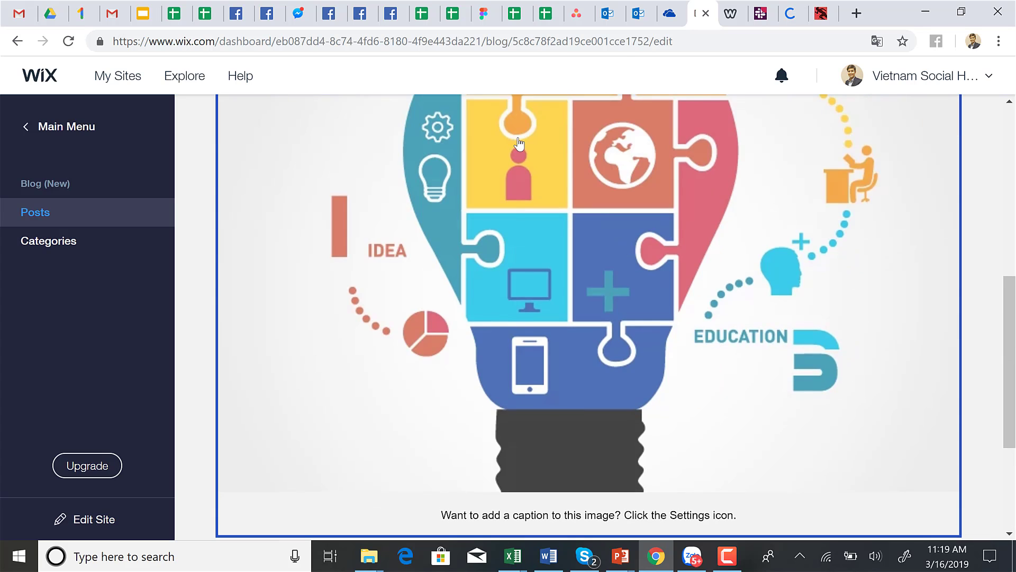
scroll(519, 143, "up", 5)
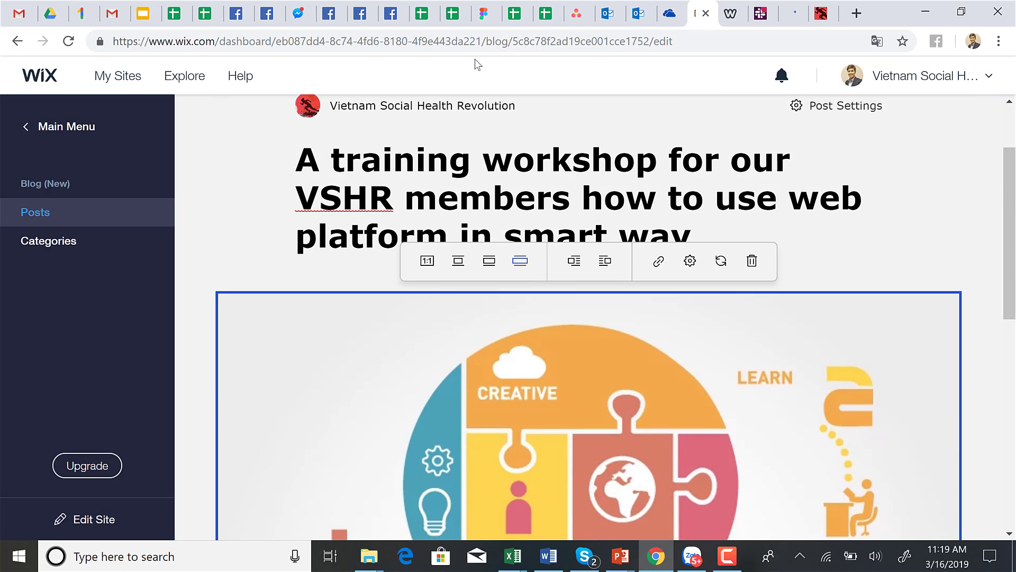
left_click(489, 261)
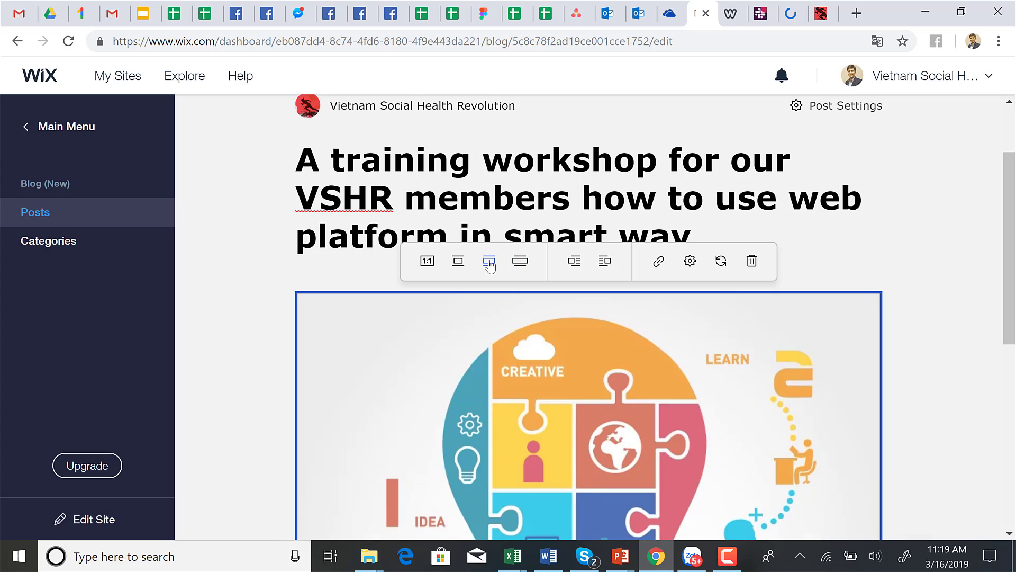
- Begin the text below the image with "This is so important that we know how to utilize our best"
scroll(490, 264, "down", 2)
scroll(490, 266, "down", 2)
scroll(490, 265, "down", 4)
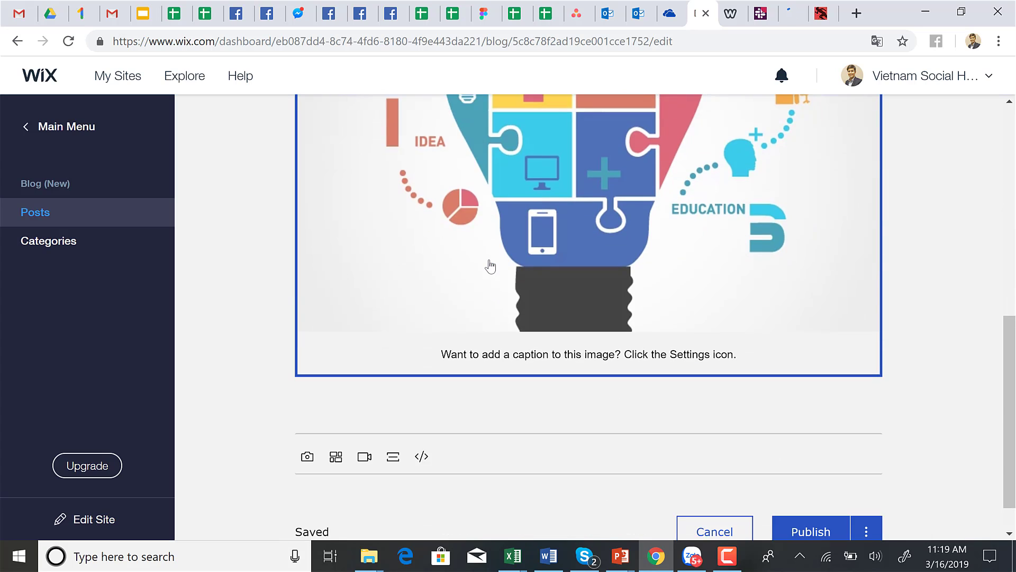
left_click(320, 357)
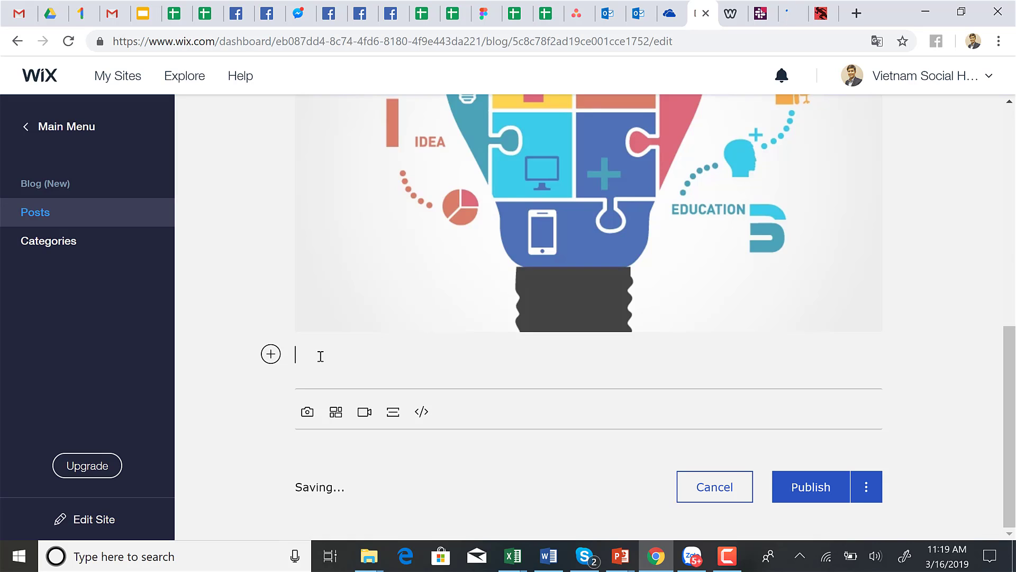
type("This is so important t")
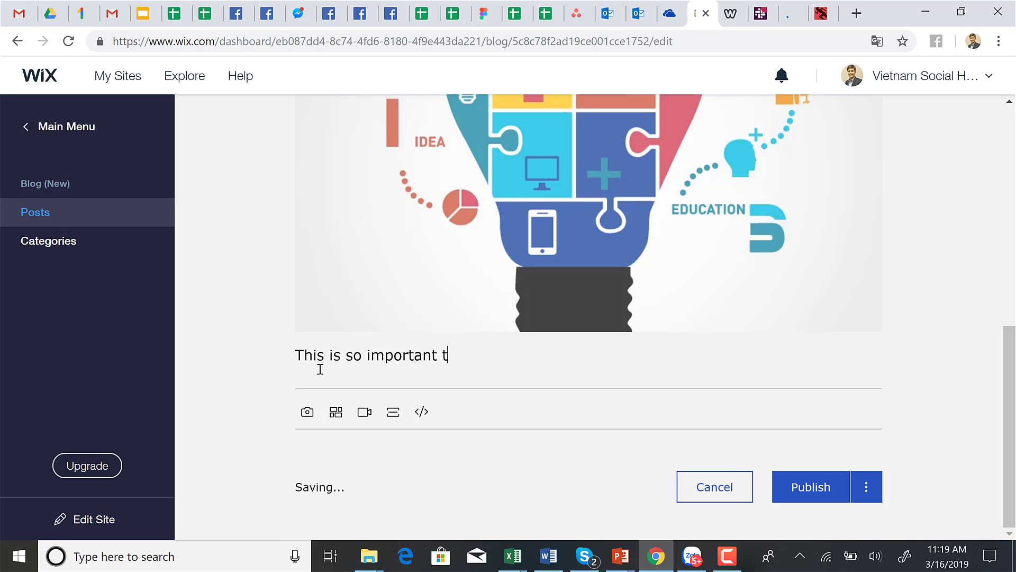
type("hat we know how to ")
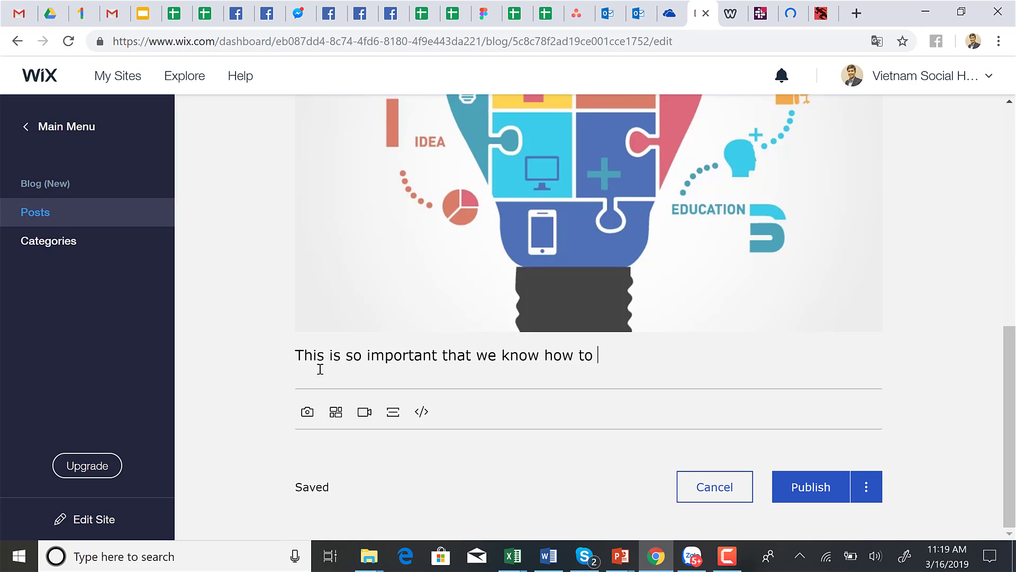
type("utlaize")
key("BackSpace")
key("BackSpace")
key("BackSpace")
key("BackSpace")
key("BackSpace")
type("ilize our best ")
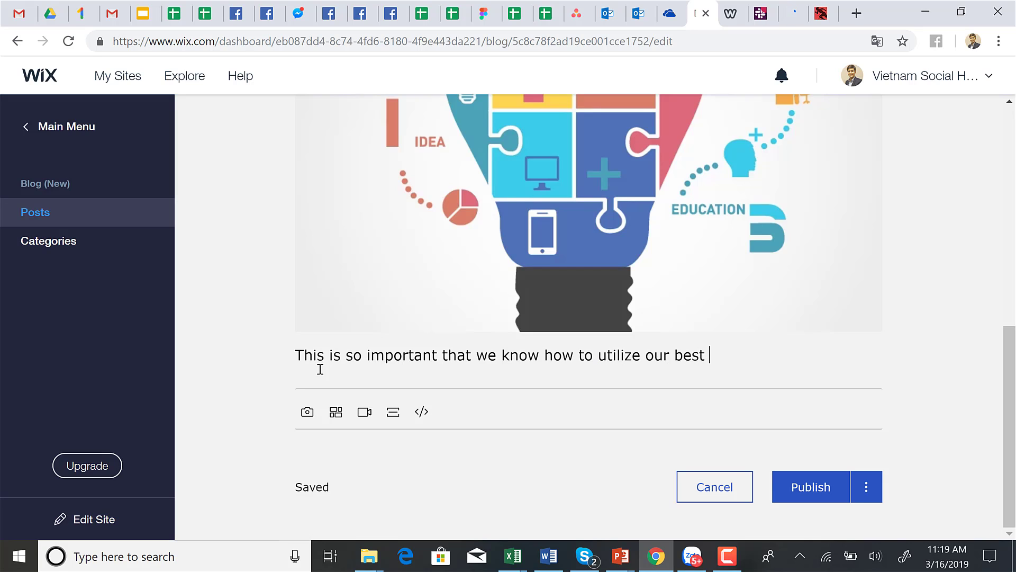
- Continue the sentence below the image with "approaches and practices to make the best out of our"
type("approache")
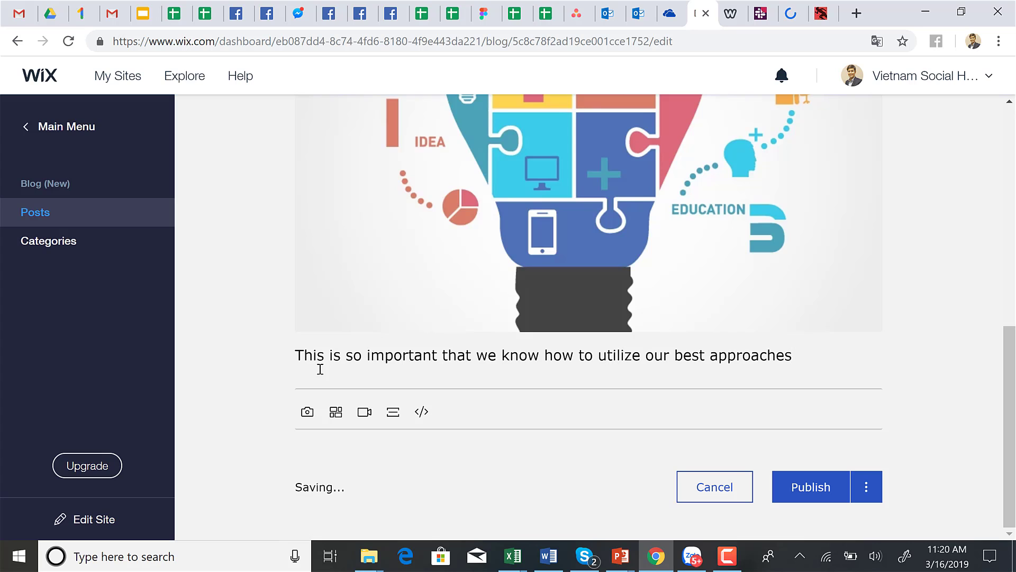
type("s and prac")
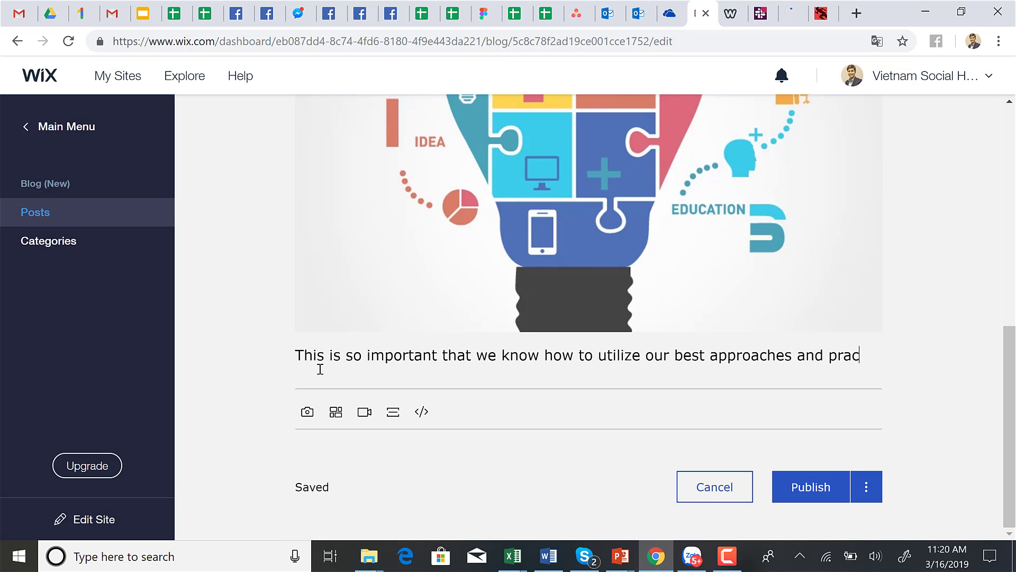
type("tic")
type("s to m")
key("BackSpace")
key("BackSpace")
key("BackSpace")
key("BackSpace")
key("BackSpace")
key("BackSpace")
type("es to make th")
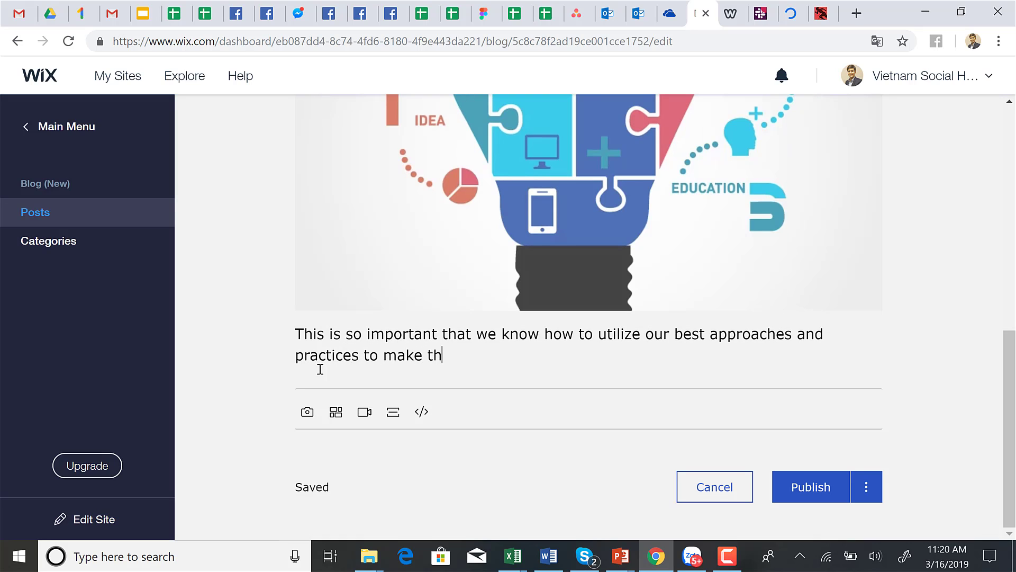
type("e best out of our ")
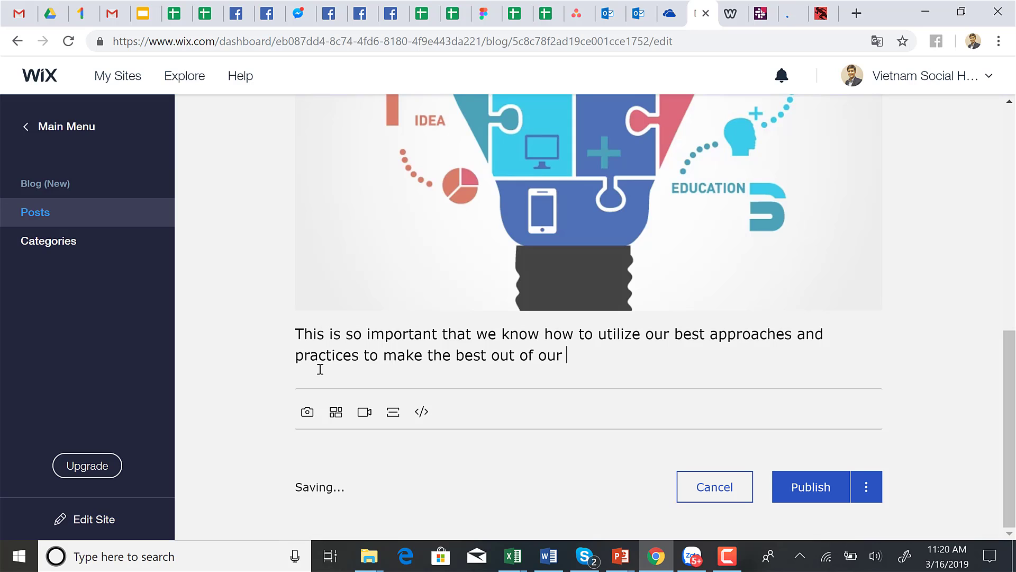
- Finish the sentence with "words though utilization of Search engine optimization (SEO)" and start a new line below it
type("words though ut")
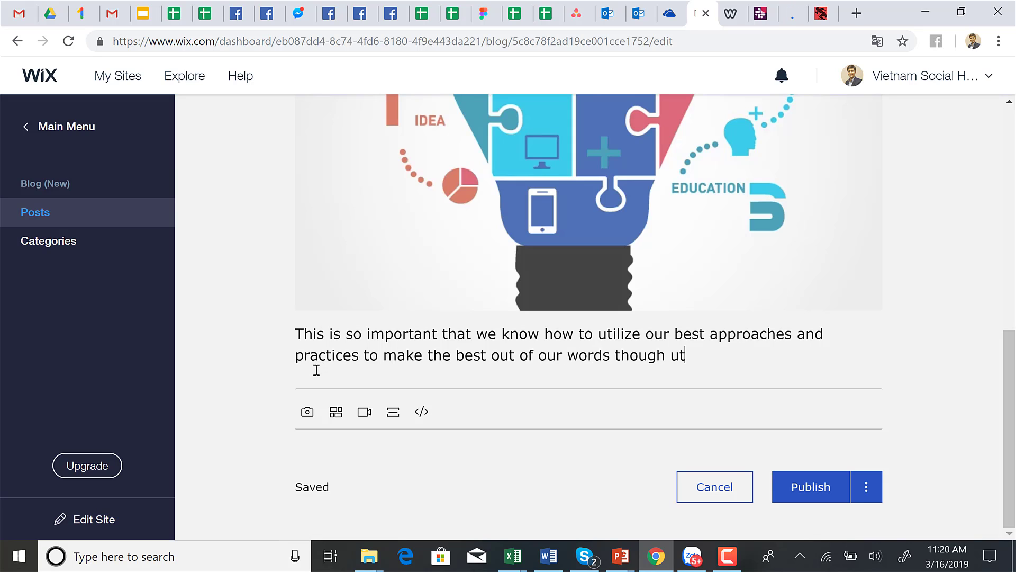
type("ilization of ")
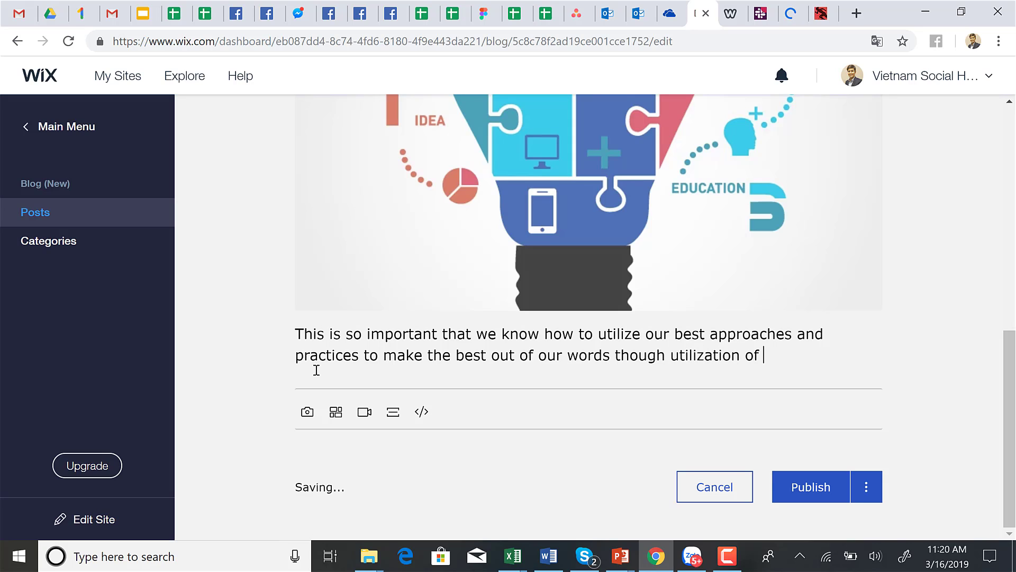
type("Search engine op")
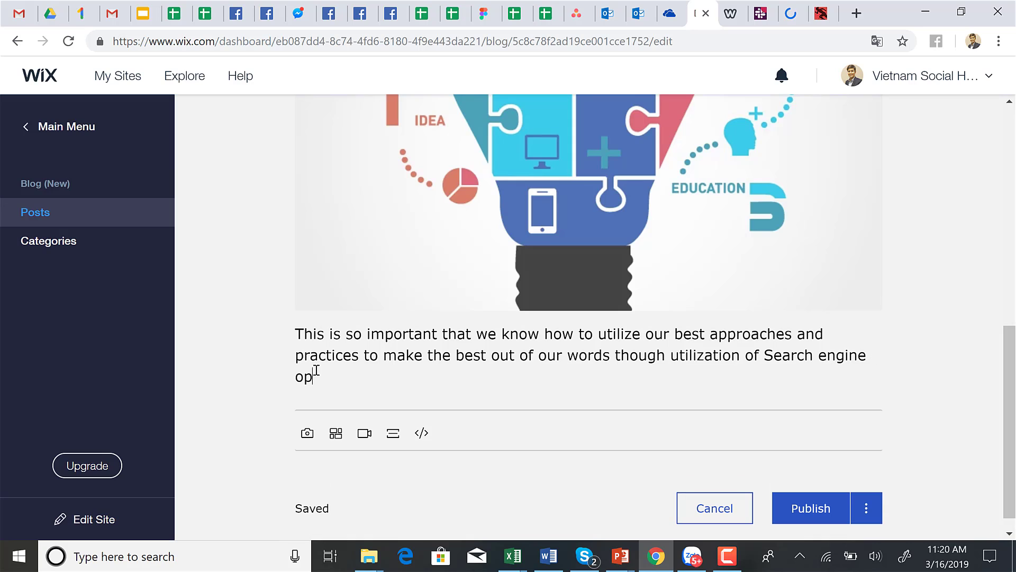
type("timization (SE")
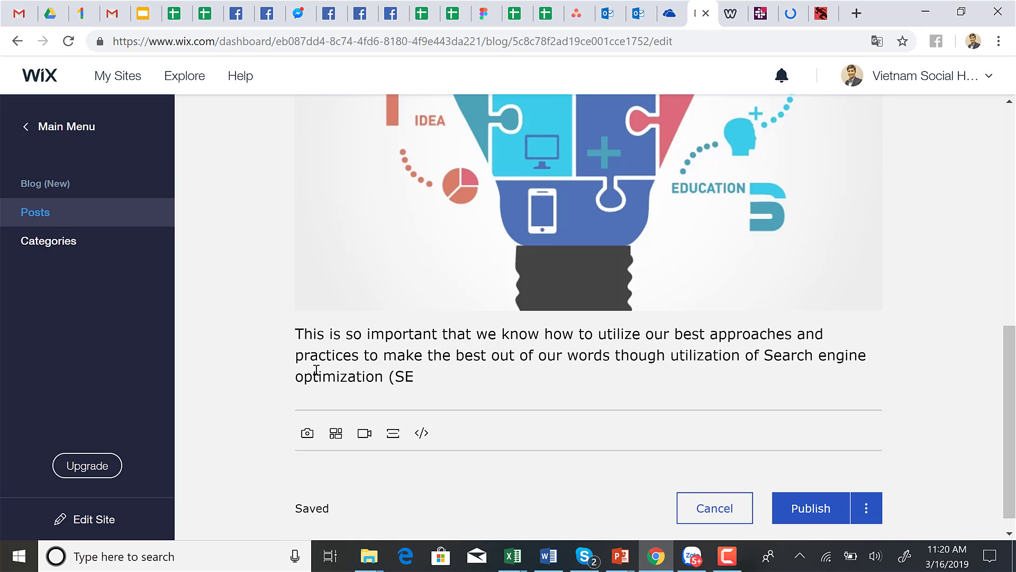
type("FO)")
scroll(316, 370, "down", 1)
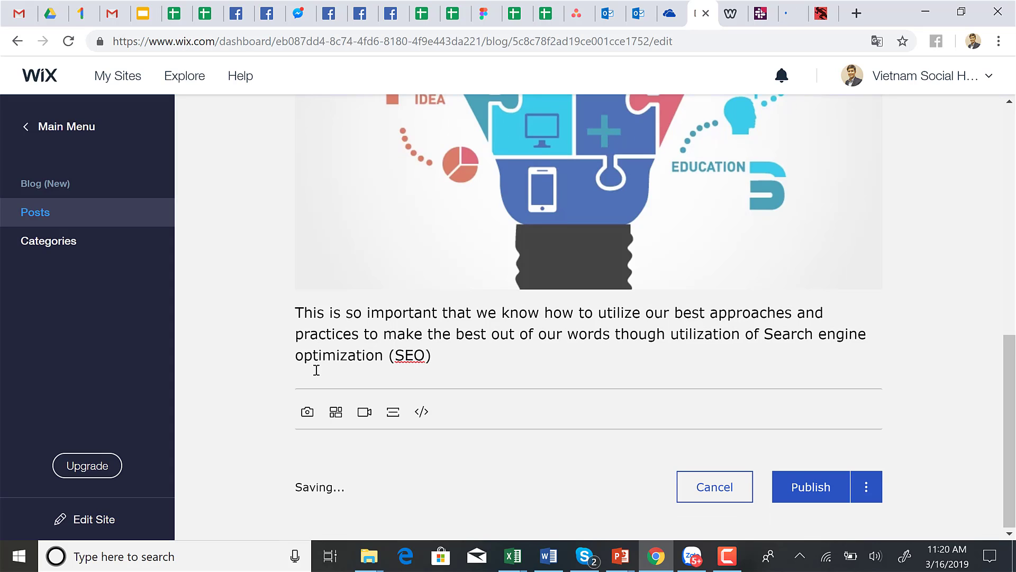
key("Return")
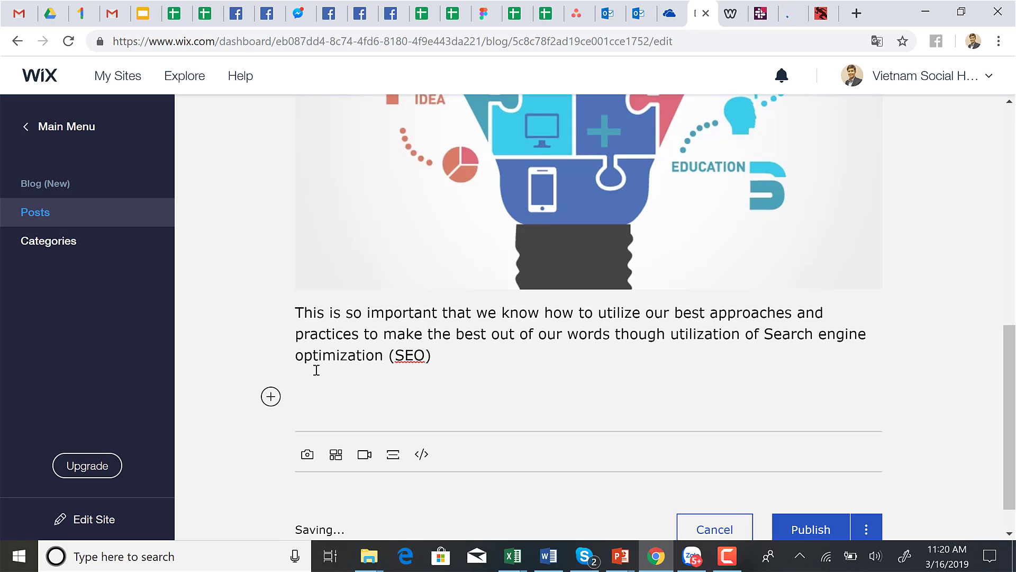
- View the options for adding a video on the new line, and close the dialog without adding one
left_click(271, 398)
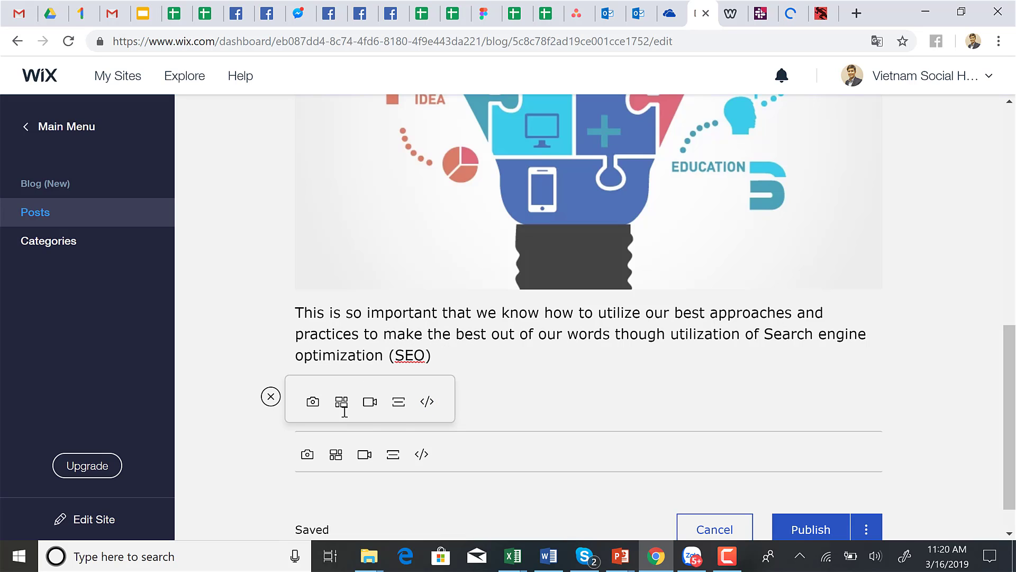
left_click(371, 404)
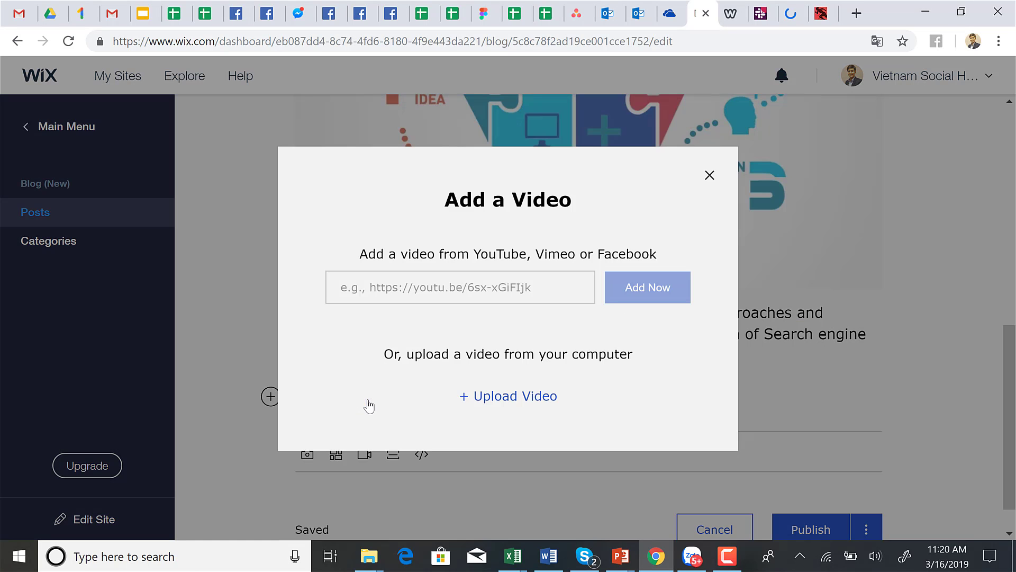
left_click(465, 291)
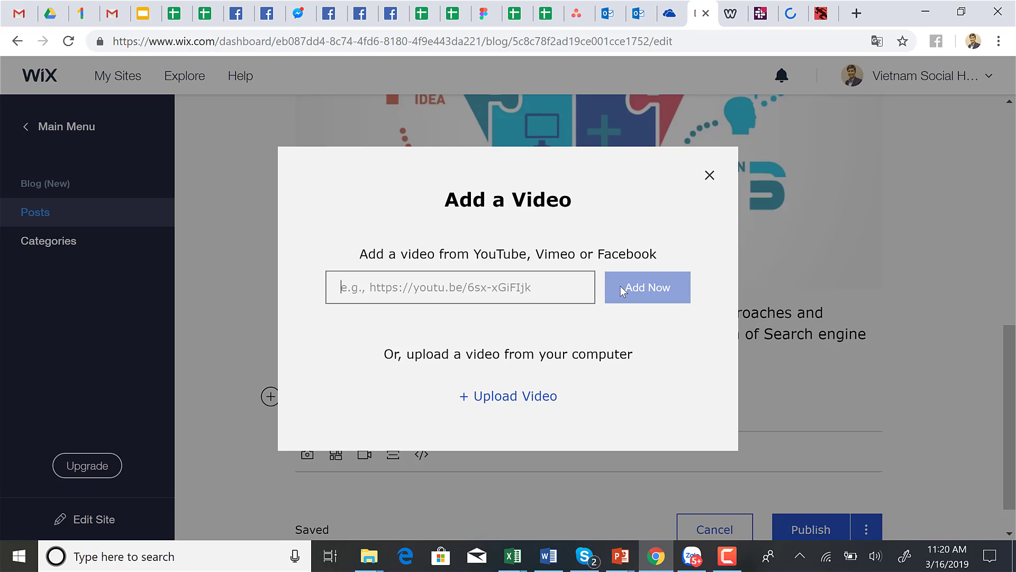
left_click(710, 176)
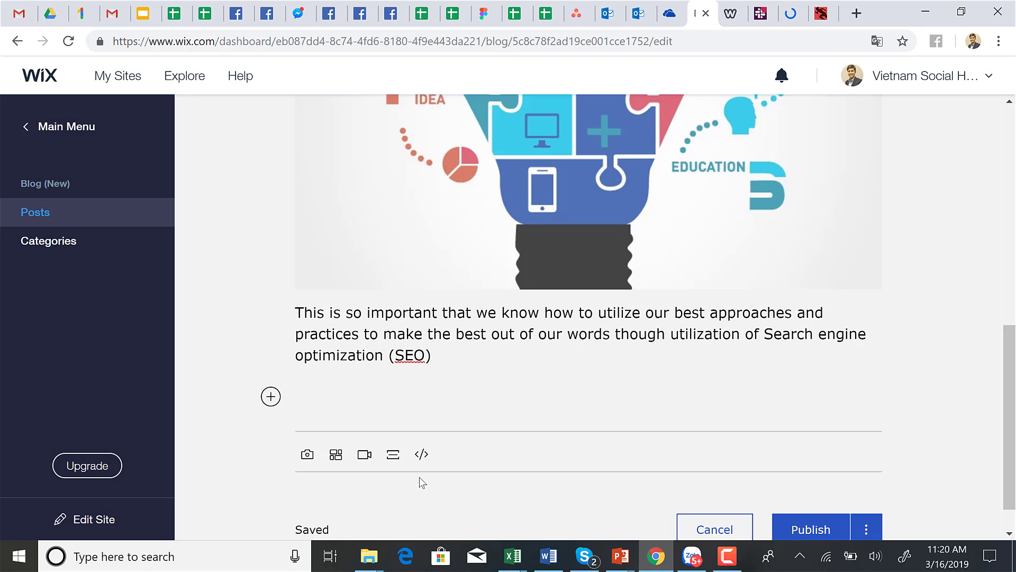
- Insert an HTML embed block below the text and open its HTML Code field for editing
left_click(271, 396)
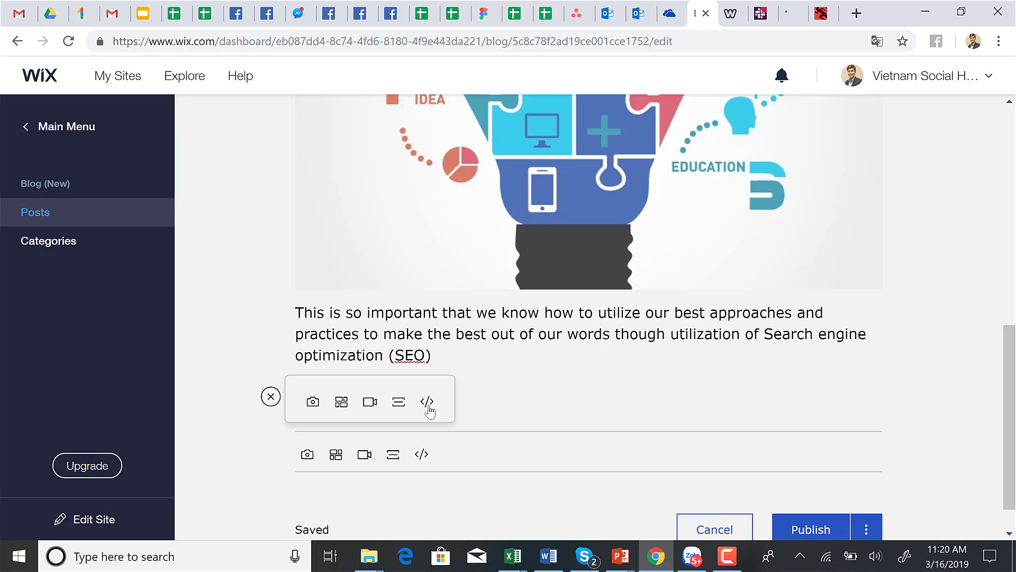
scroll(439, 413, "up", 15)
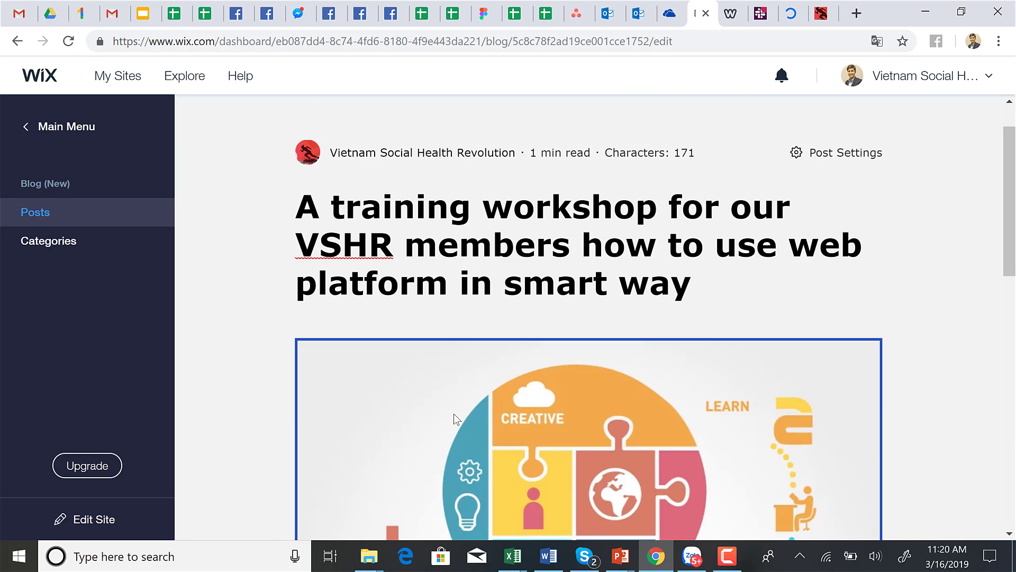
scroll(453, 414, "down", 14)
scroll(453, 414, "up", 3)
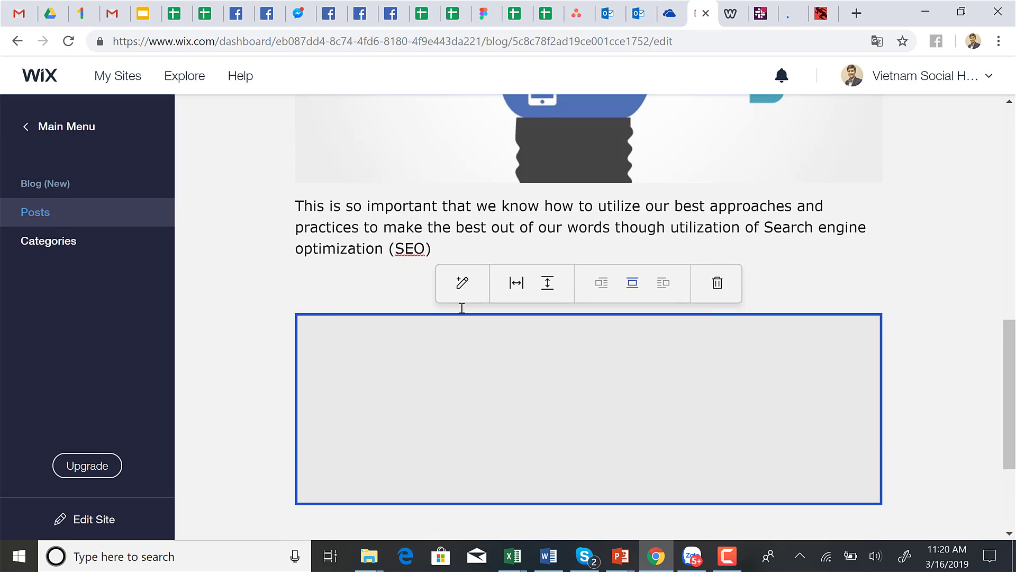
left_click(461, 286)
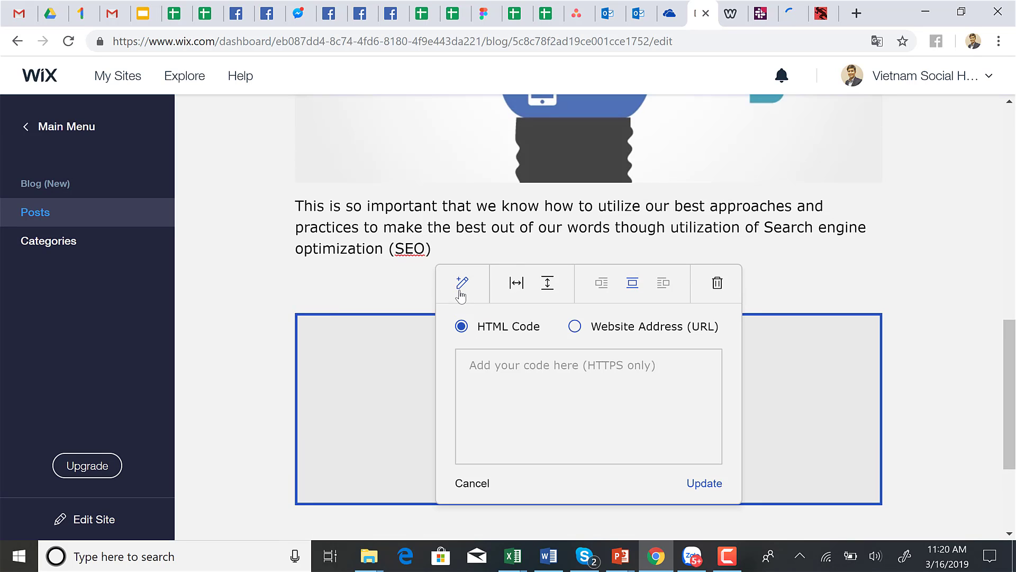
left_click(522, 392)
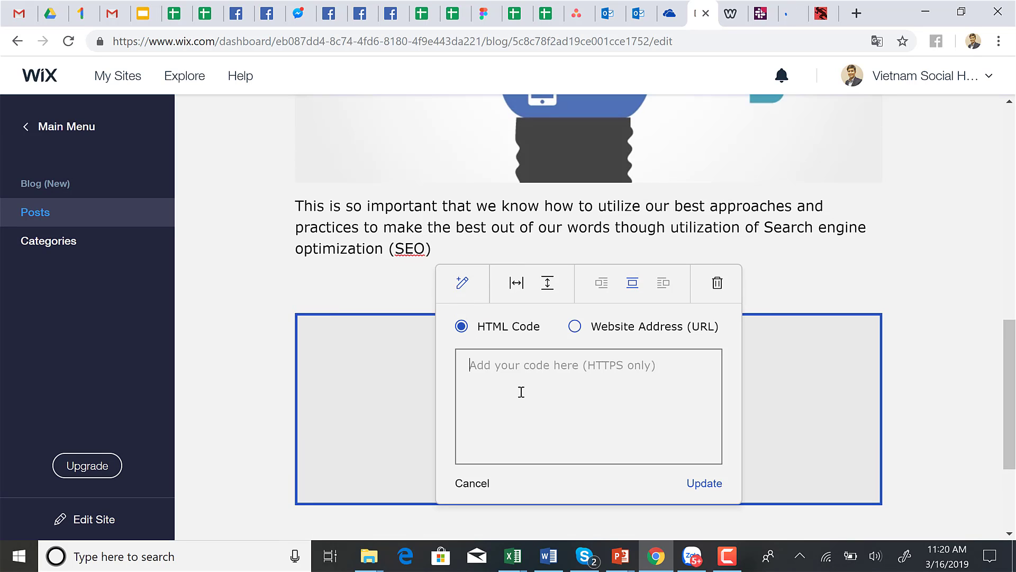
- Switch to the Facebook video page, close the Embed Video dialog and go back to the page's video list
left_click(387, 26)
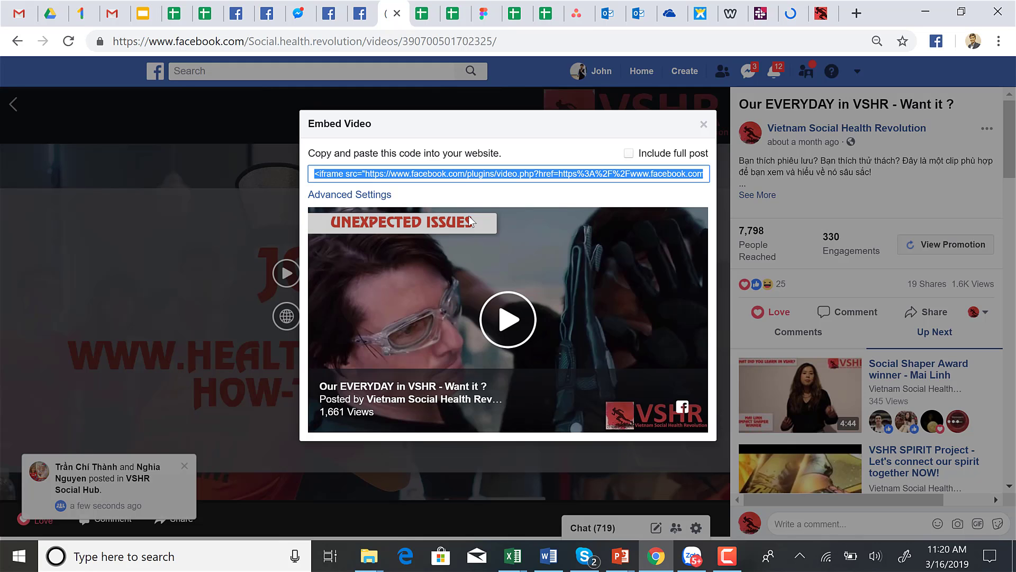
left_click(704, 127)
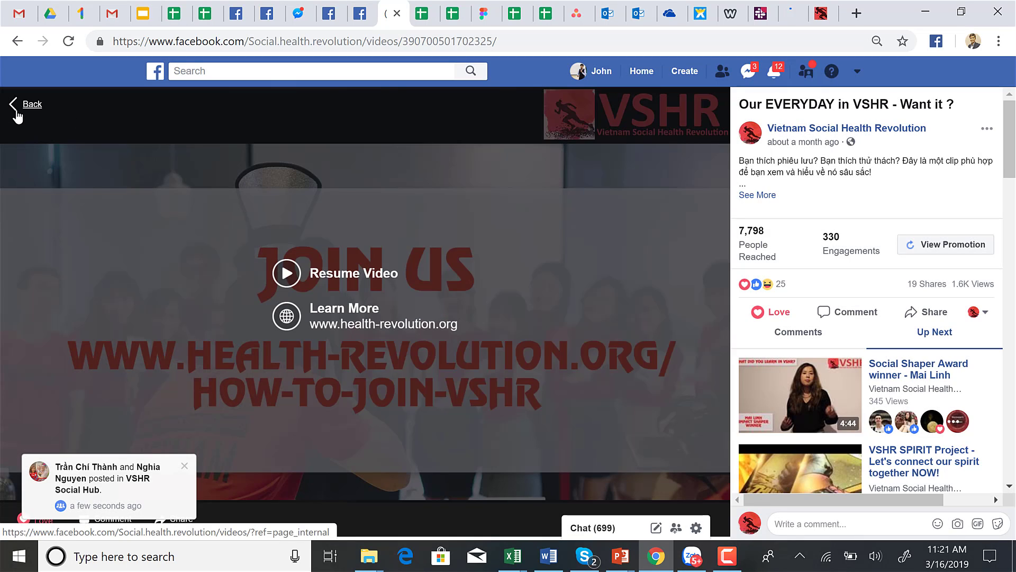
left_click(18, 113)
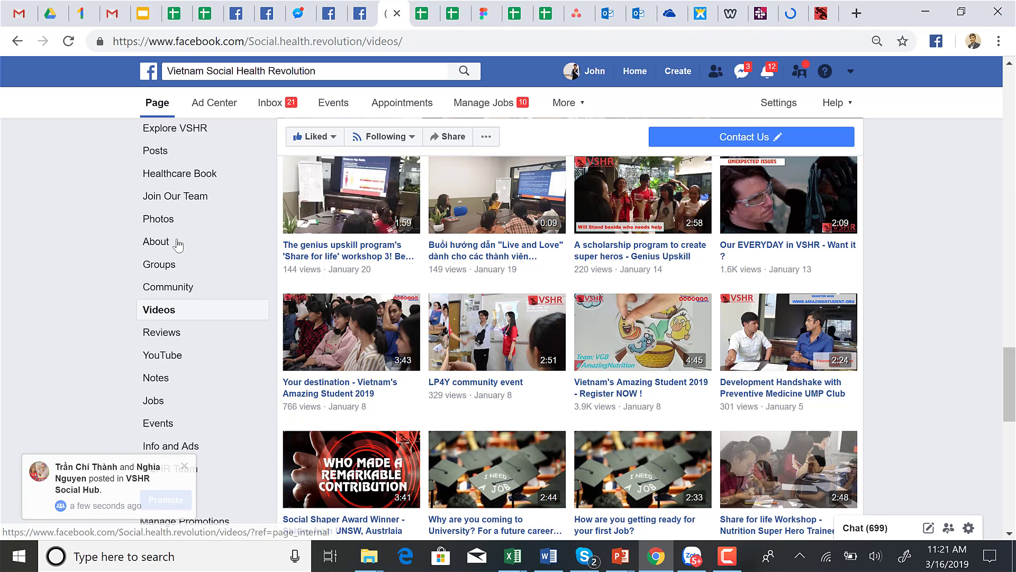
scroll(185, 260, "up", 6)
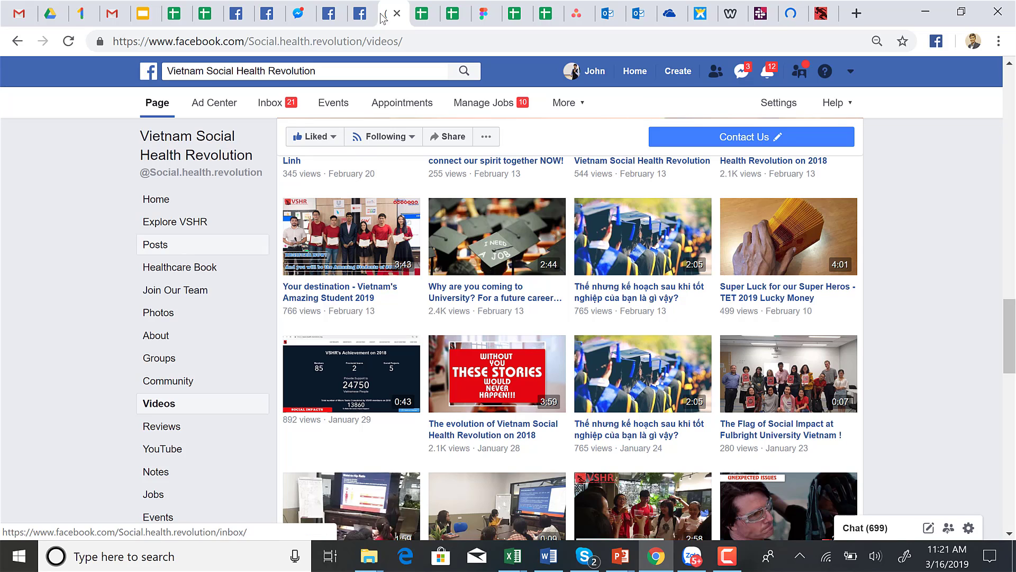
left_click(791, 13)
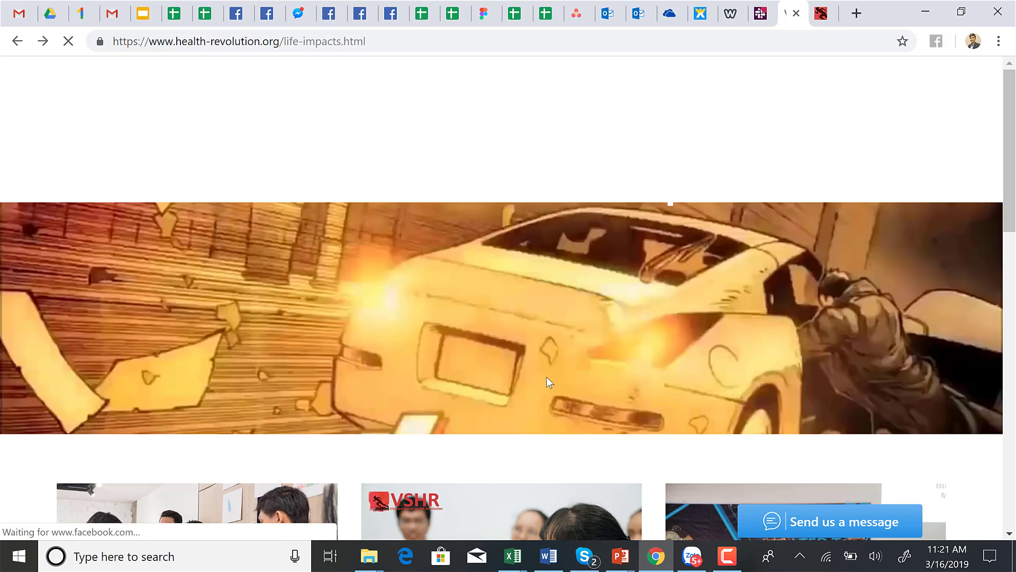
scroll(546, 376, "down", 5)
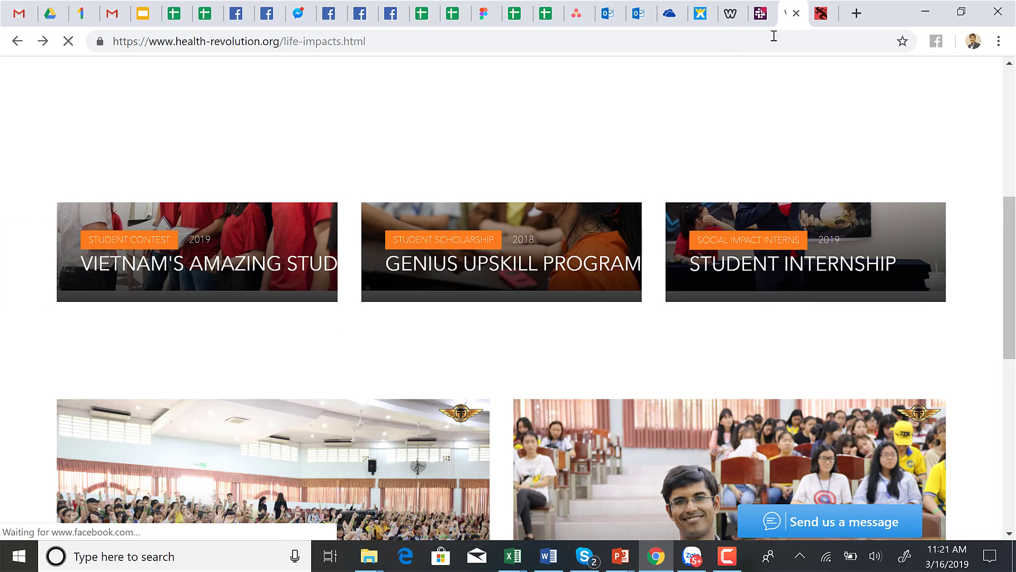
left_click(701, 13)
scroll(576, 404, "down", 2)
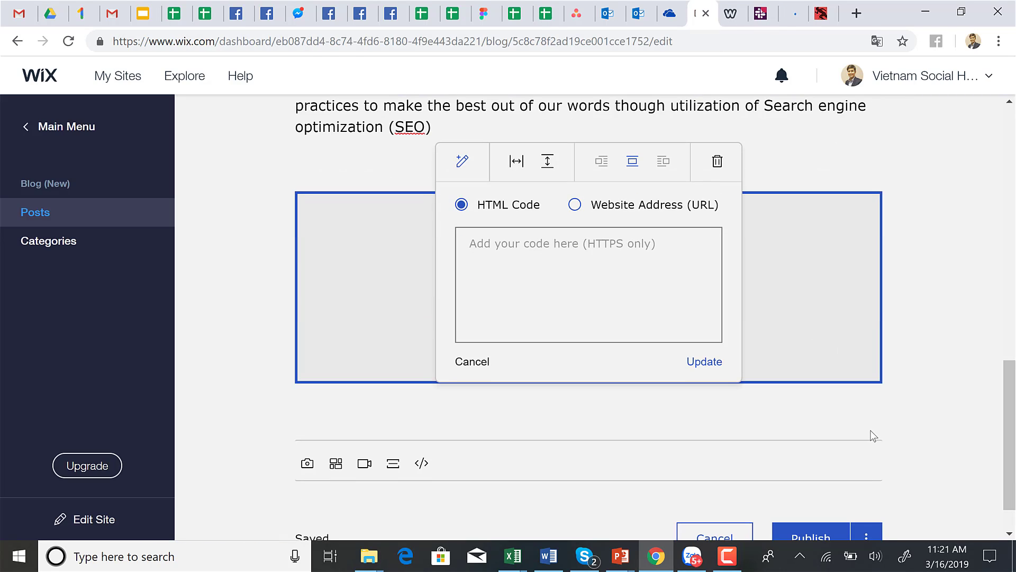
scroll(898, 321, "up", 2)
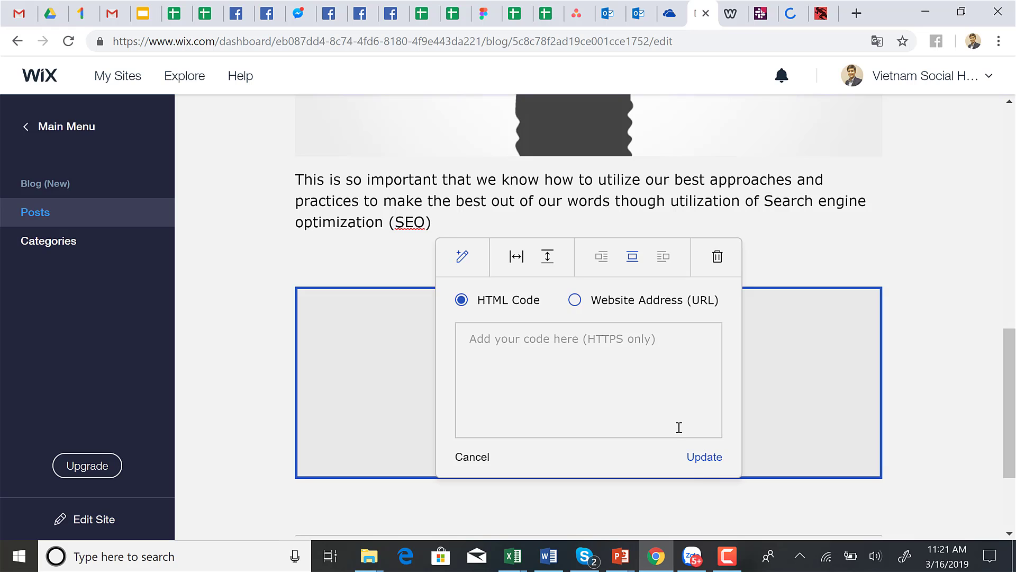
- Open the February 13 Facebook video "Thế nhưng kế hoạch sau khi tốt nghiệp của bạn là gì vậy?" and copy its embed code
left_click(392, 18)
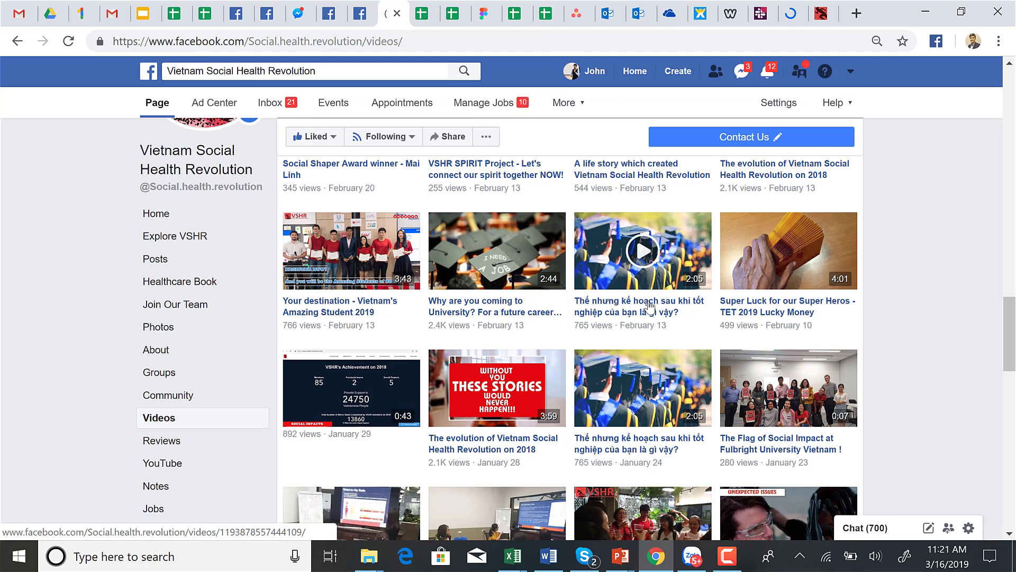
left_click(650, 305)
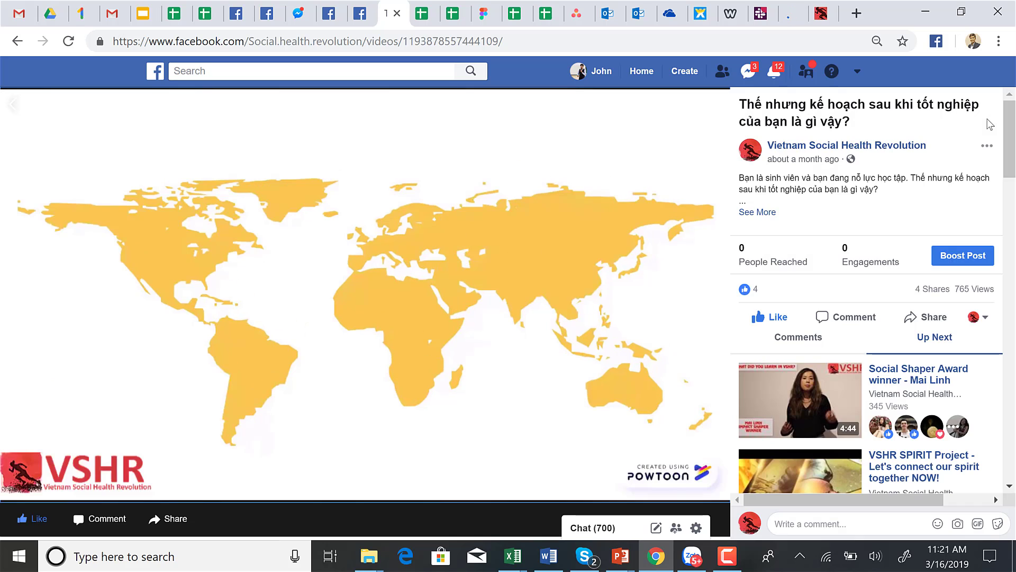
left_click(987, 147)
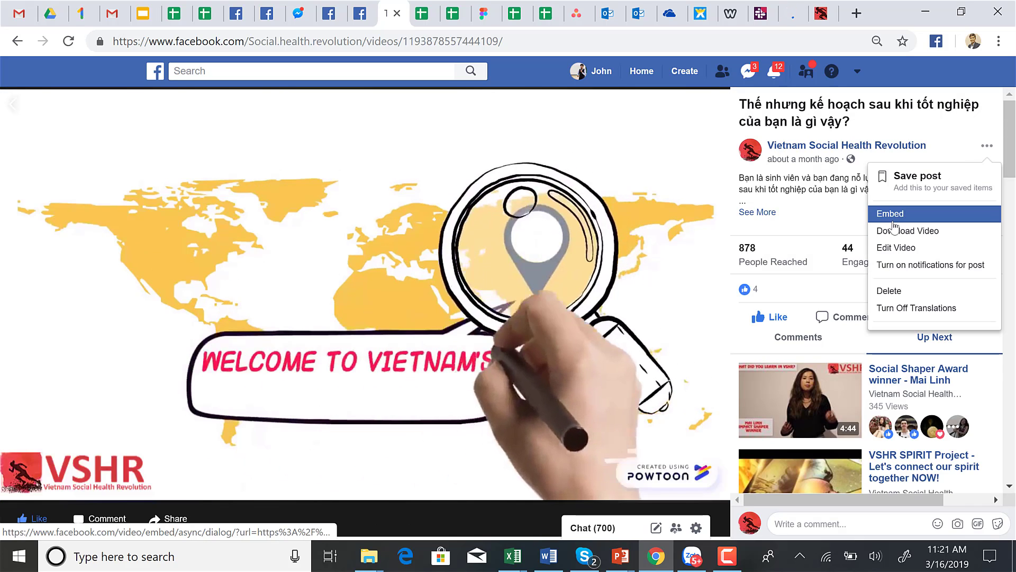
left_click(894, 227)
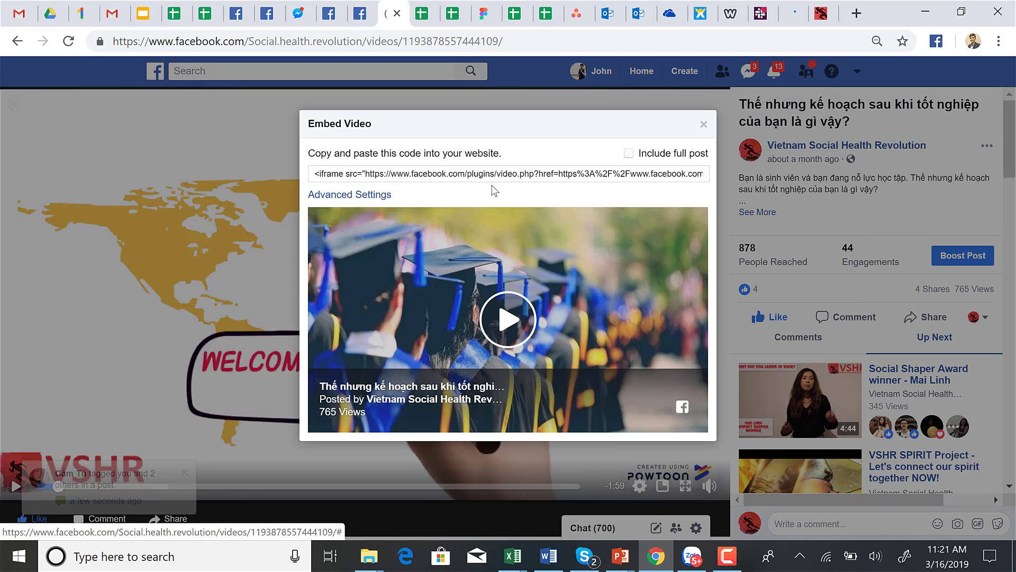
left_click(487, 175)
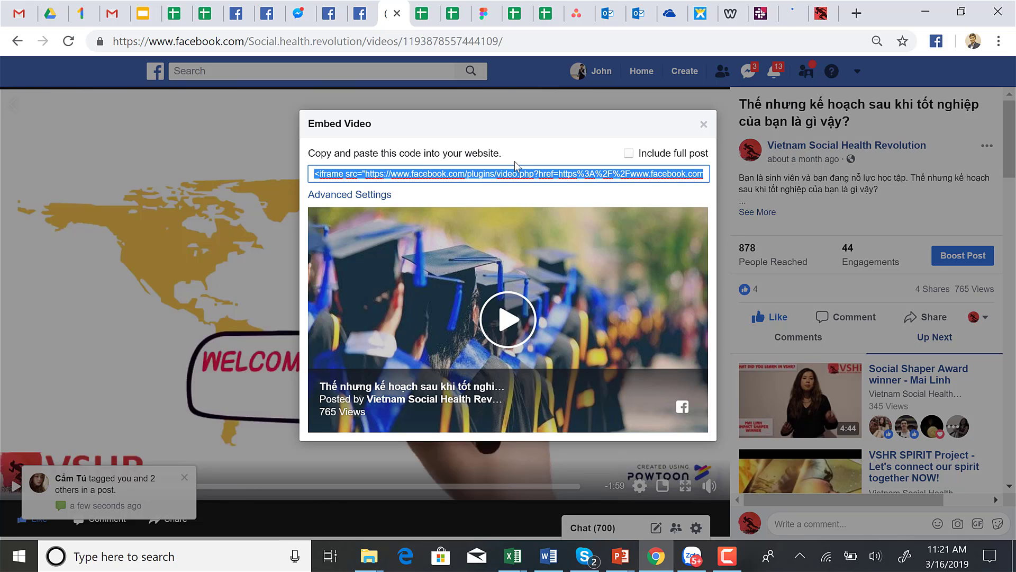
- Return to the Wix post, paste the copied iframe code into the embed block's HTML Code field and update the block
left_click(696, 21)
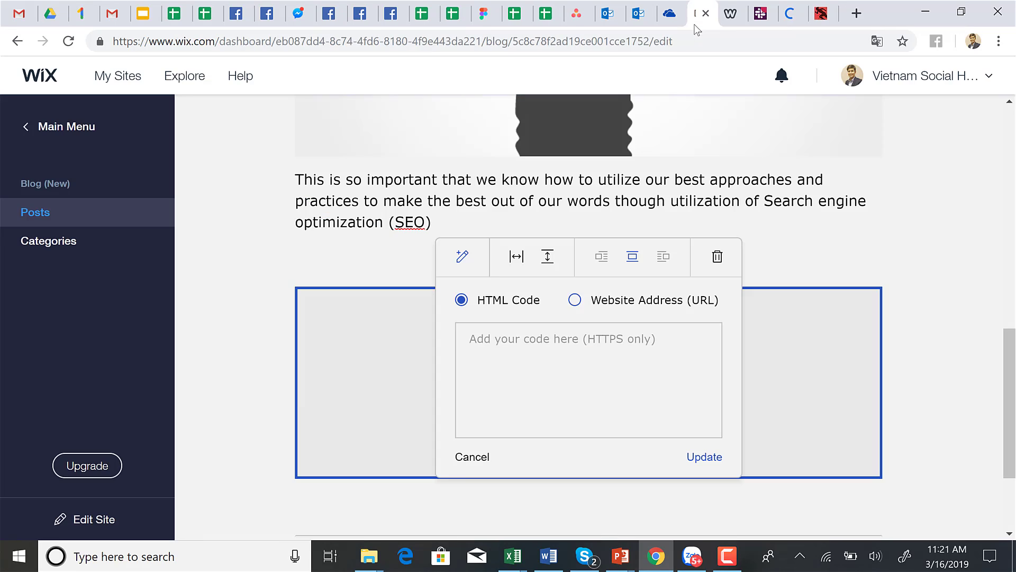
left_click(514, 355)
key("ctrl+v")
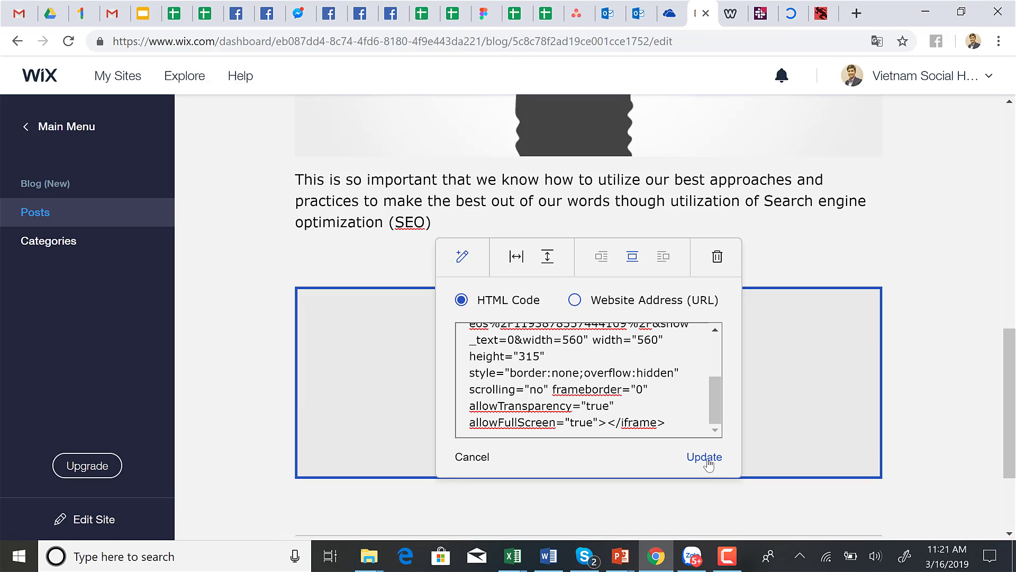
left_click(705, 459)
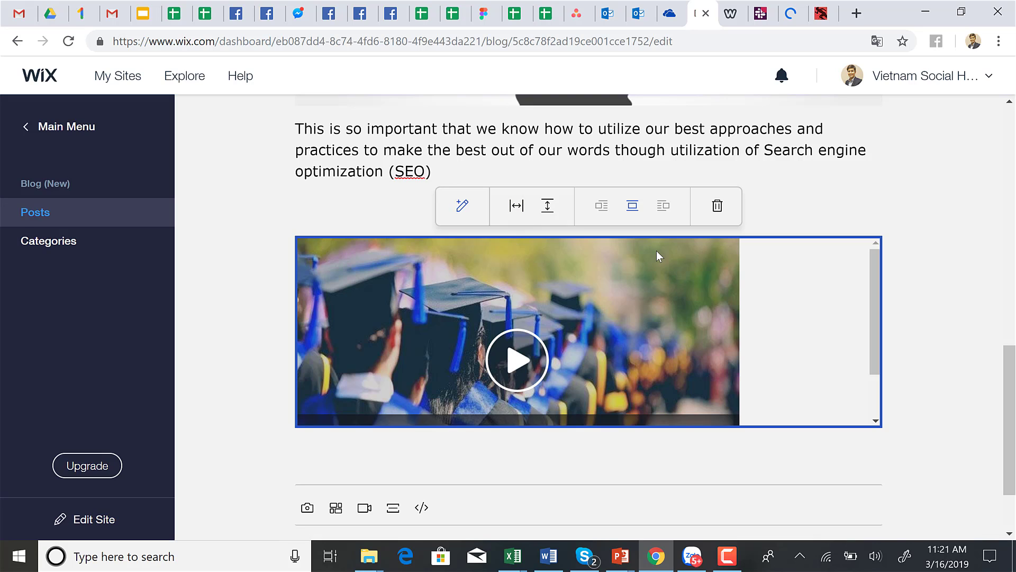
- Set the width of the embedded Facebook video block to 580
left_click(517, 206)
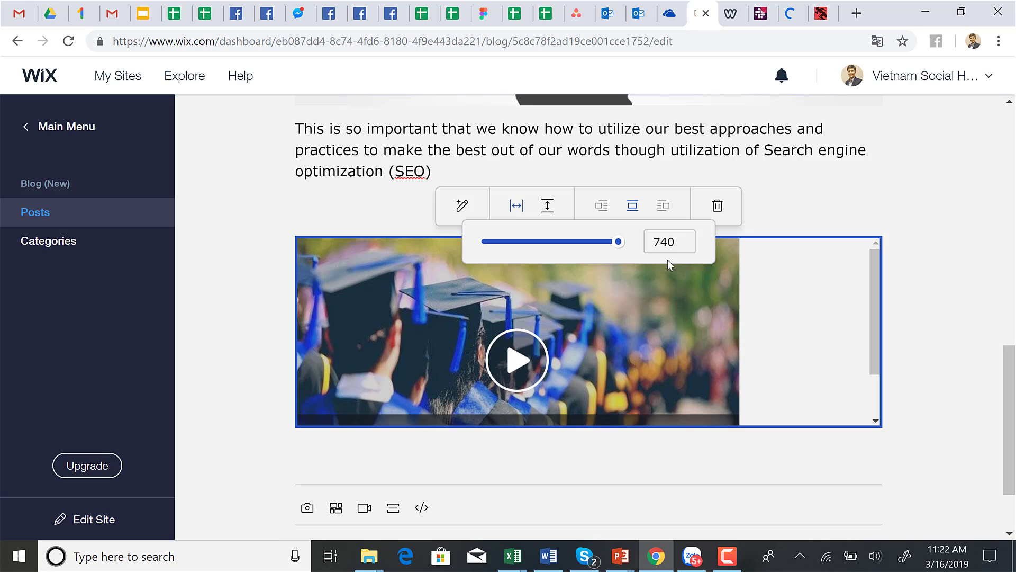
left_click(602, 242)
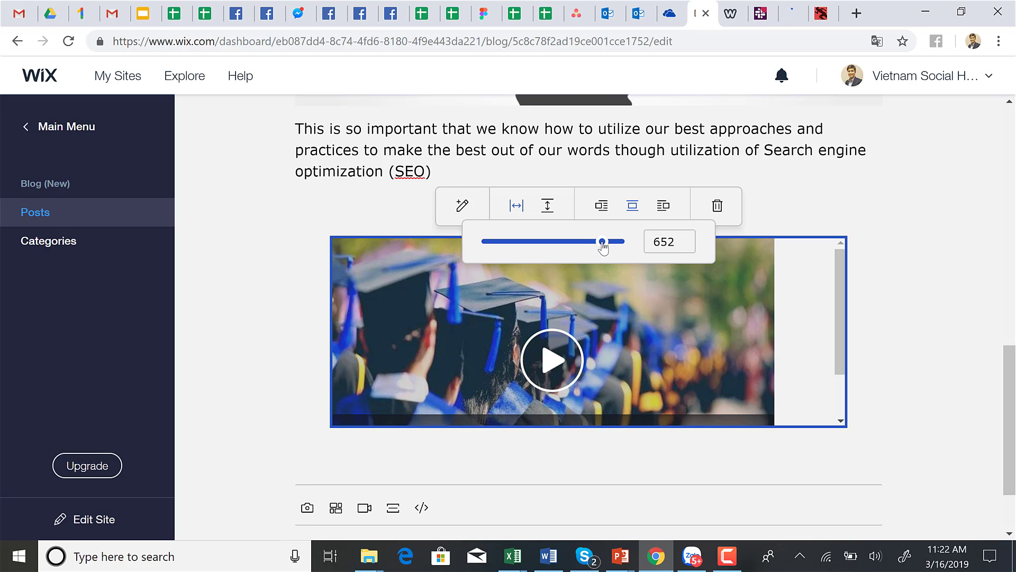
left_click_drag(594, 246, 587, 246)
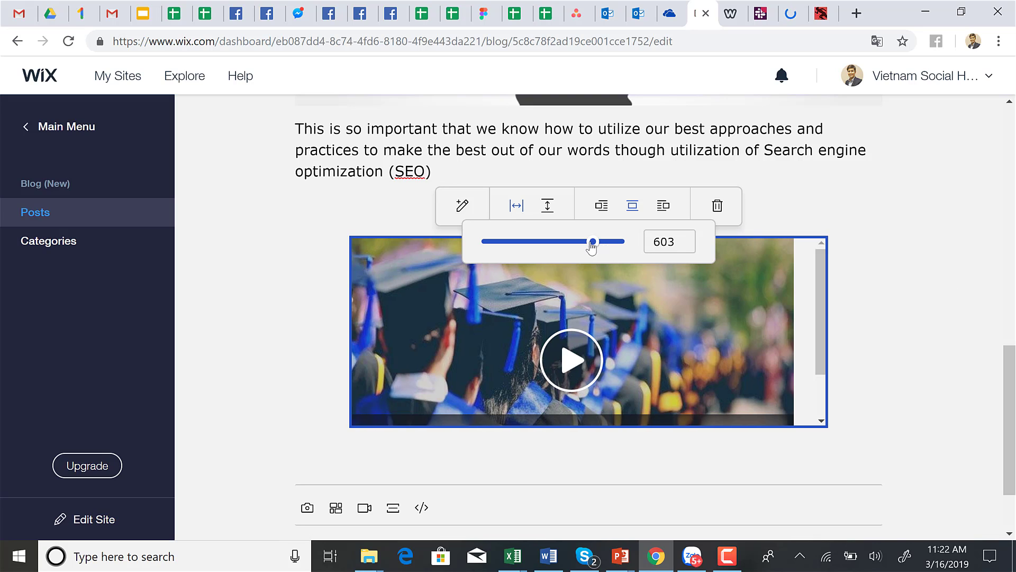
left_click(688, 239)
left_click(688, 240)
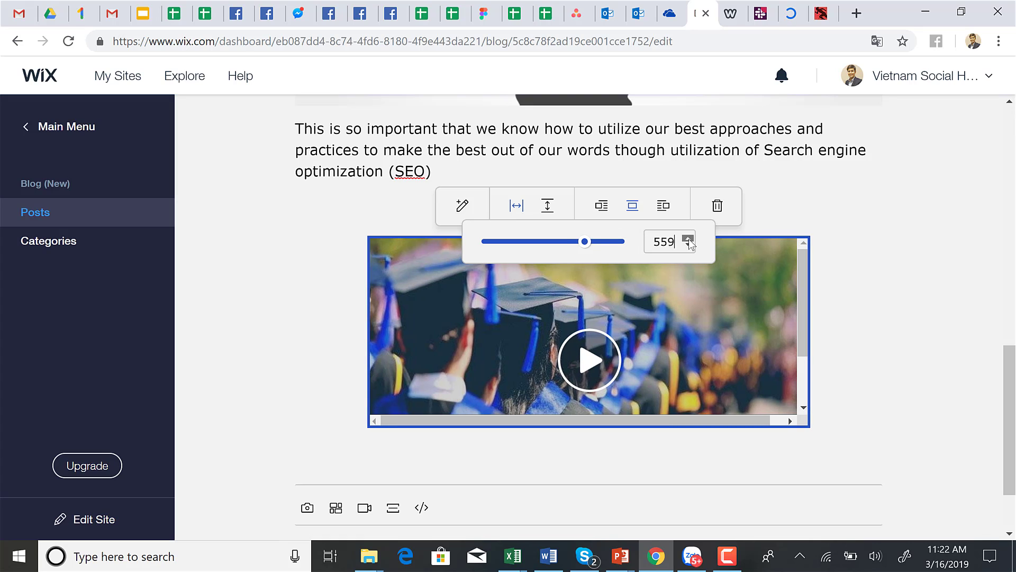
left_click(688, 239)
left_click(689, 240)
left_click(688, 240)
left_click(688, 240)
left_click(689, 239)
left_click(688, 239)
left_click(688, 239)
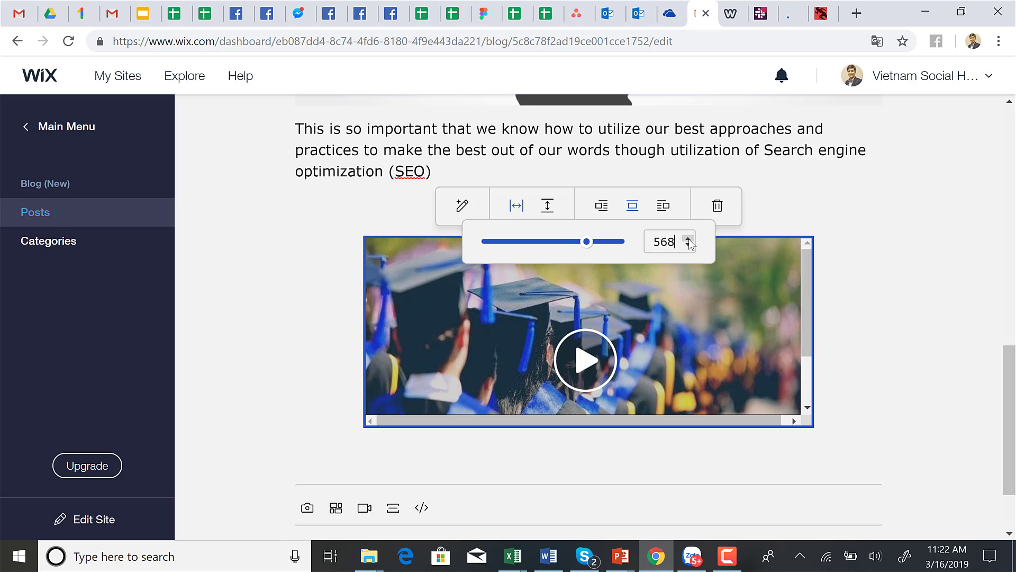
left_click(688, 239)
left_click(688, 240)
left_click(688, 239)
left_click(688, 239)
left_click(688, 239)
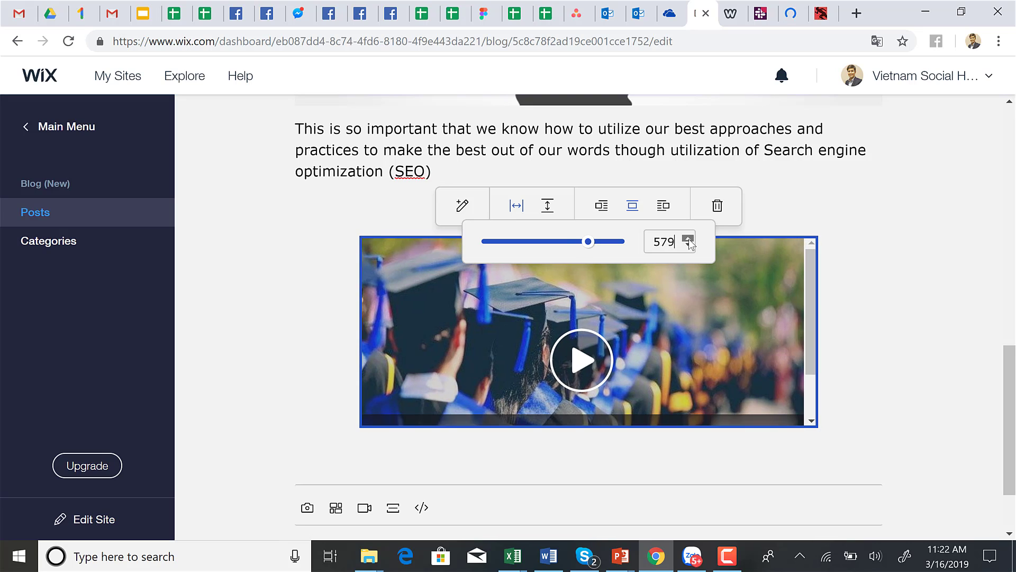
left_click(688, 240)
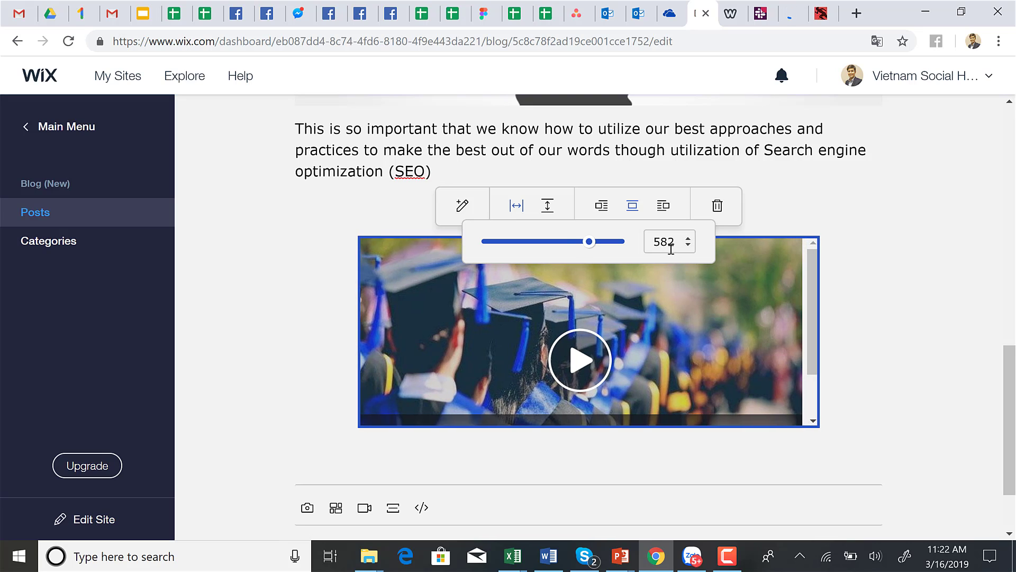
left_click(687, 244)
left_click(687, 245)
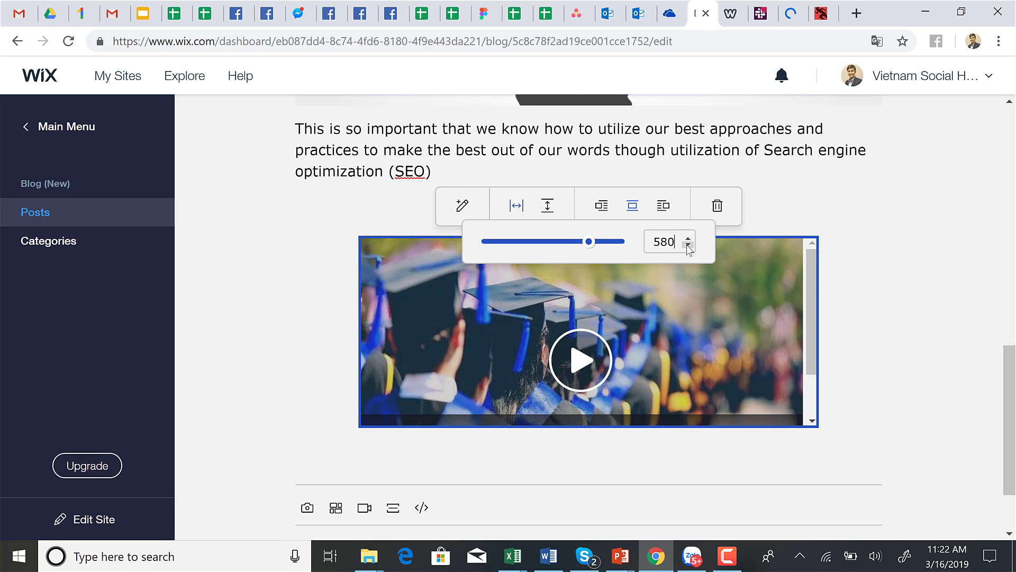
- Set the embedded video block's height to 323 and deselect the block
left_click(548, 207)
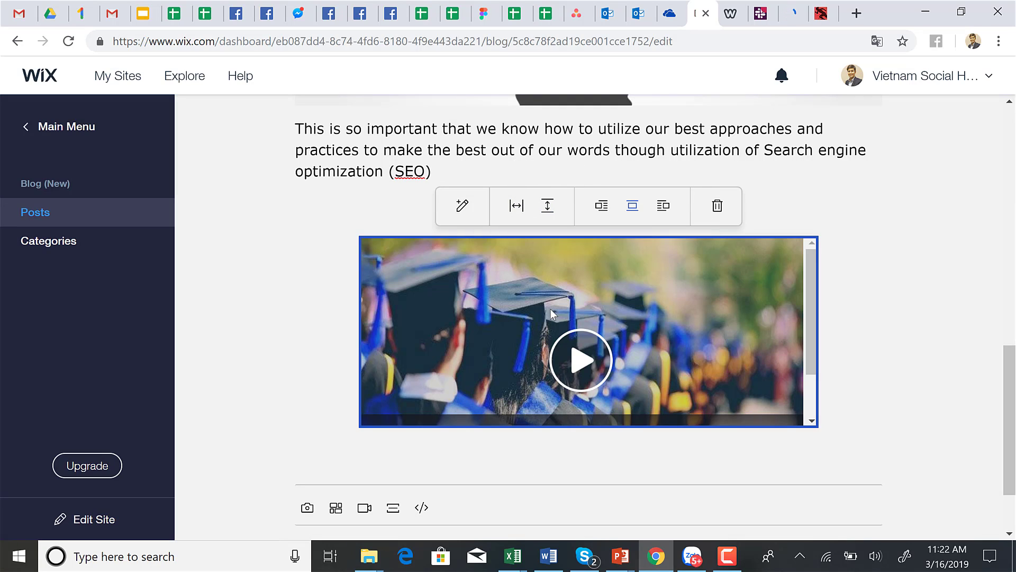
left_click(547, 207)
left_click_drag(519, 244, 517, 242)
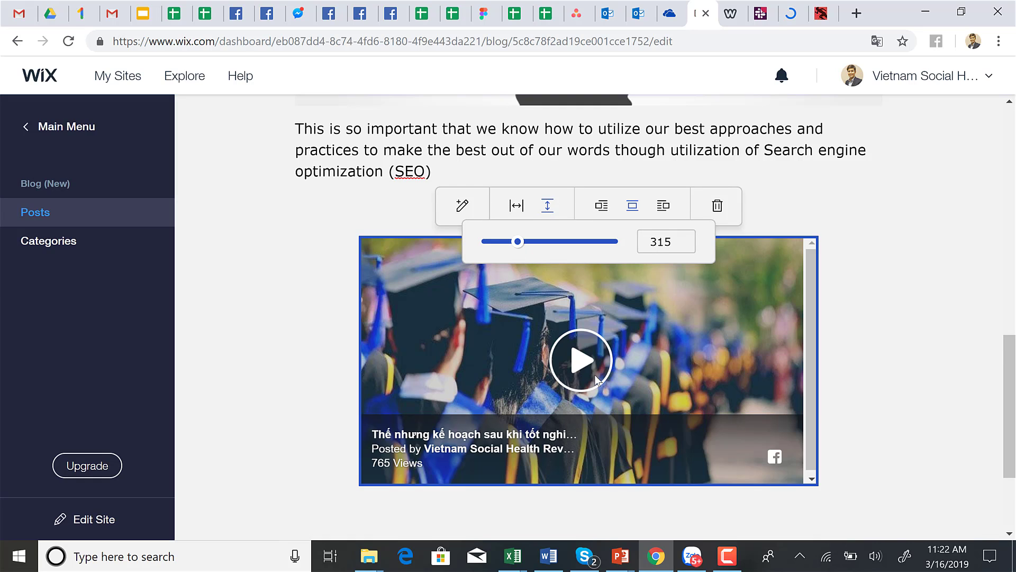
left_click(688, 238)
left_click(688, 239)
left_click(688, 239)
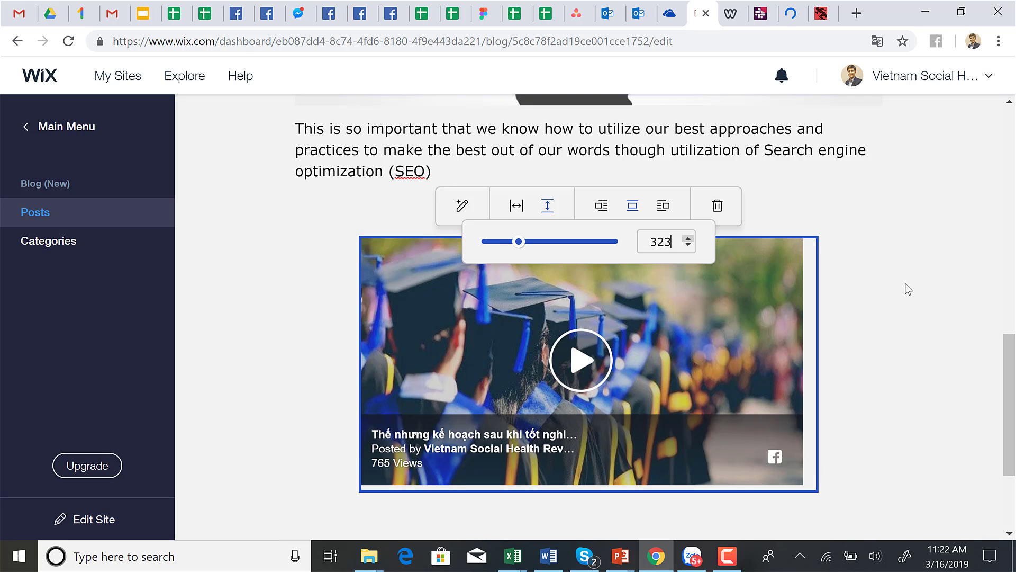
scroll(905, 283, "down", 3)
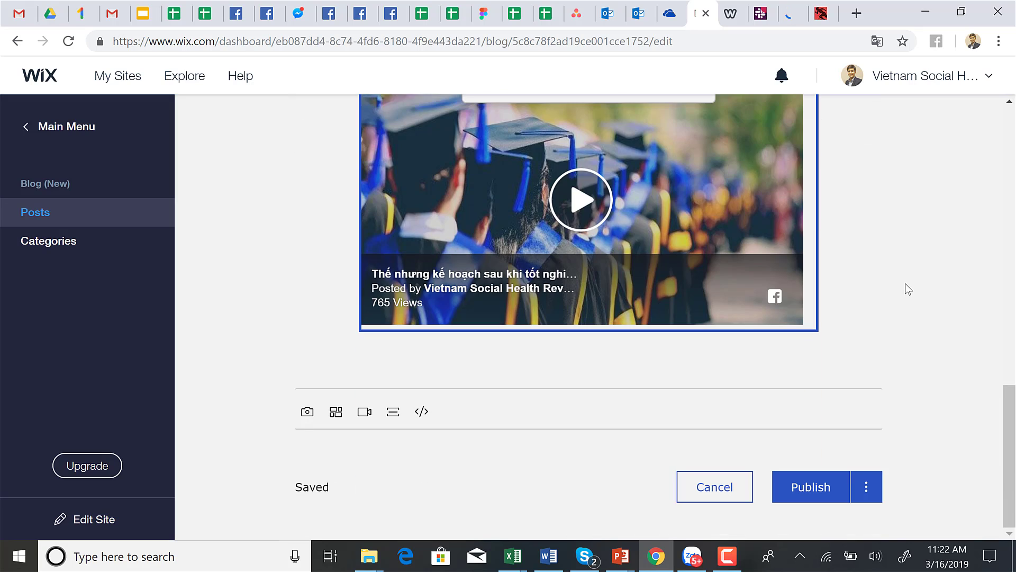
scroll(988, 191, "up", 15)
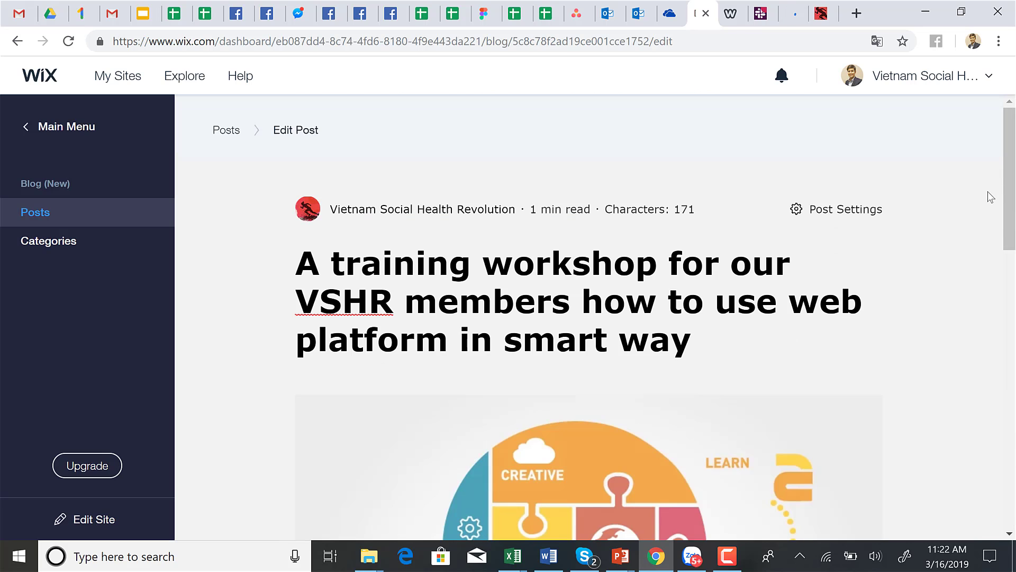
scroll(988, 191, "down", 15)
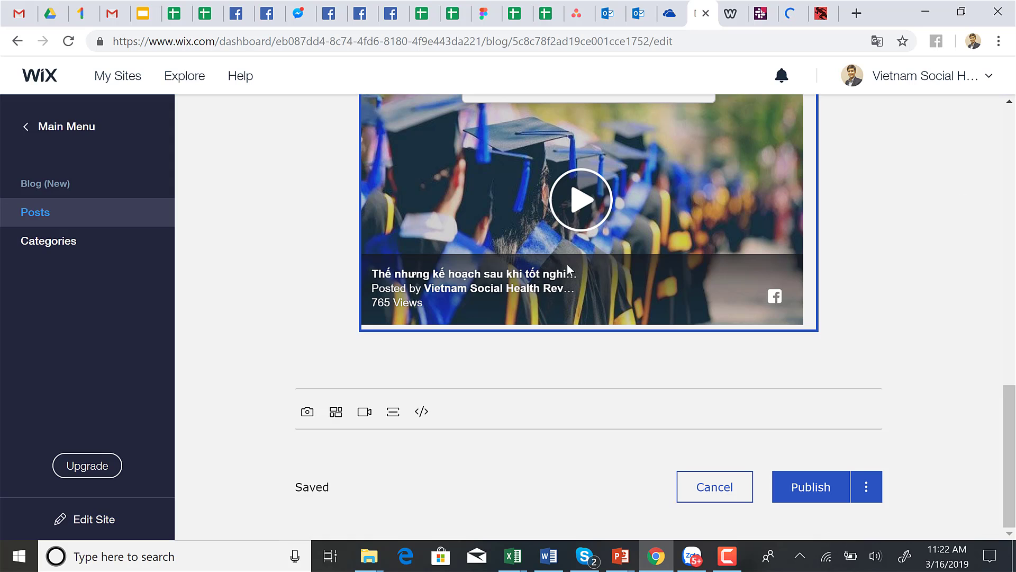
left_click(317, 367)
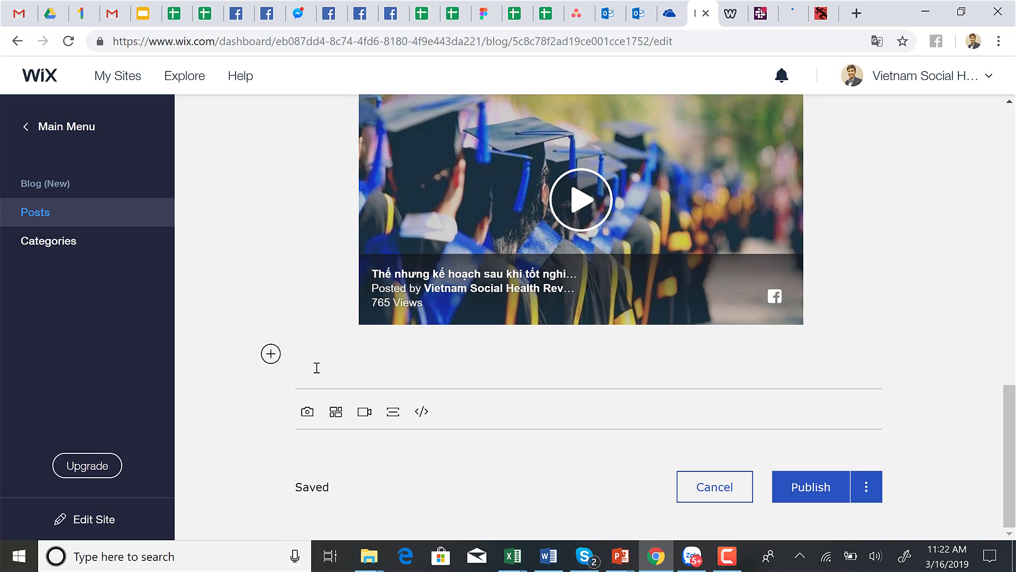
- Open the post's settings and assign the categories Skill Development and Vietnam's Amazing Student
scroll(664, 370, "up", 2)
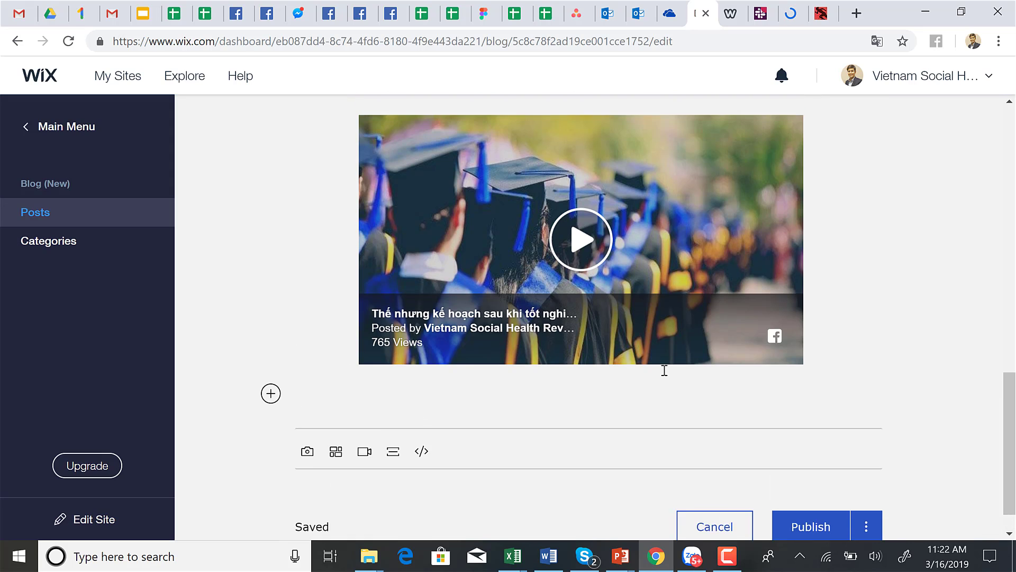
scroll(664, 370, "up", 4)
scroll(664, 370, "up", 10)
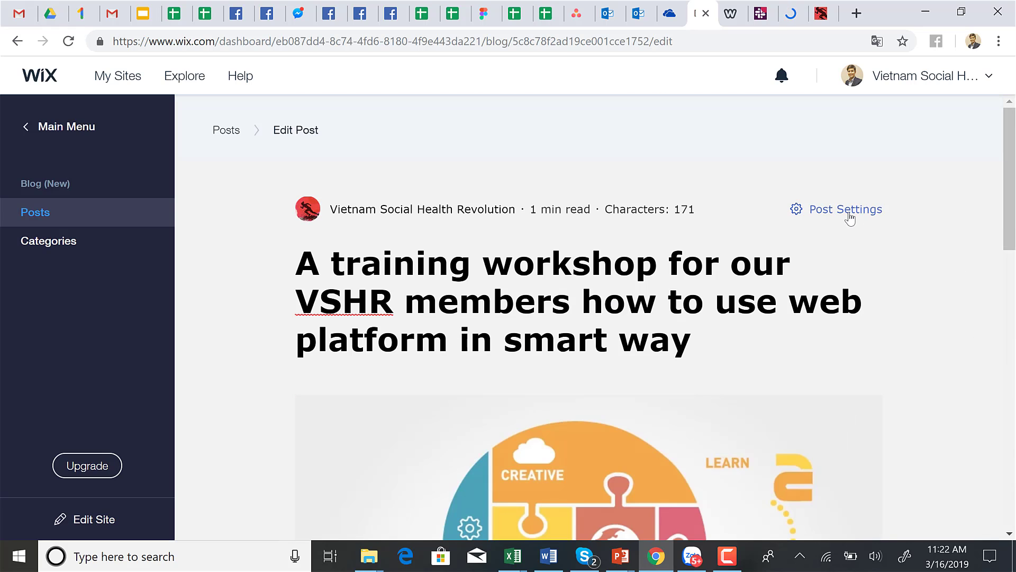
left_click(849, 215)
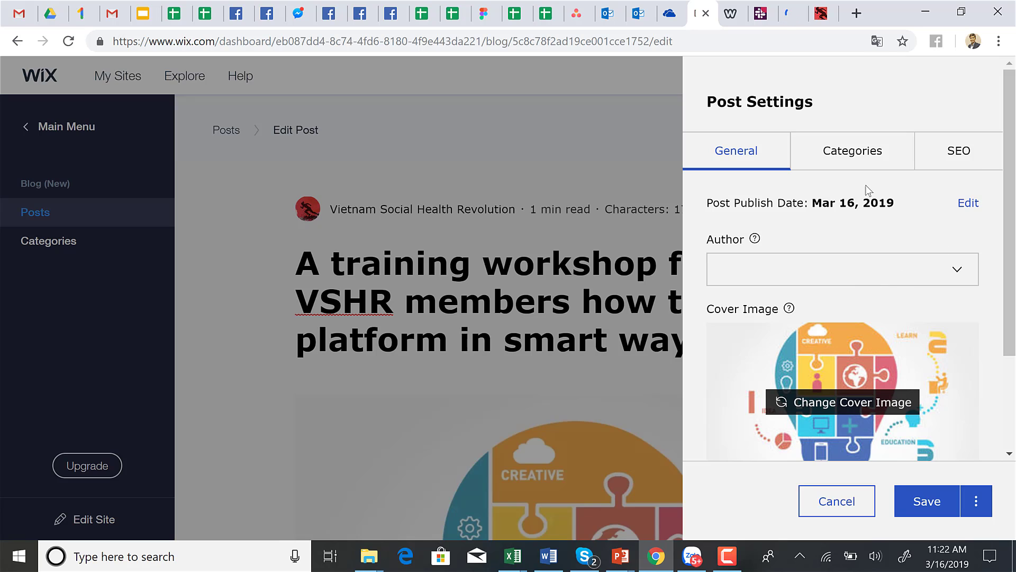
left_click(843, 164)
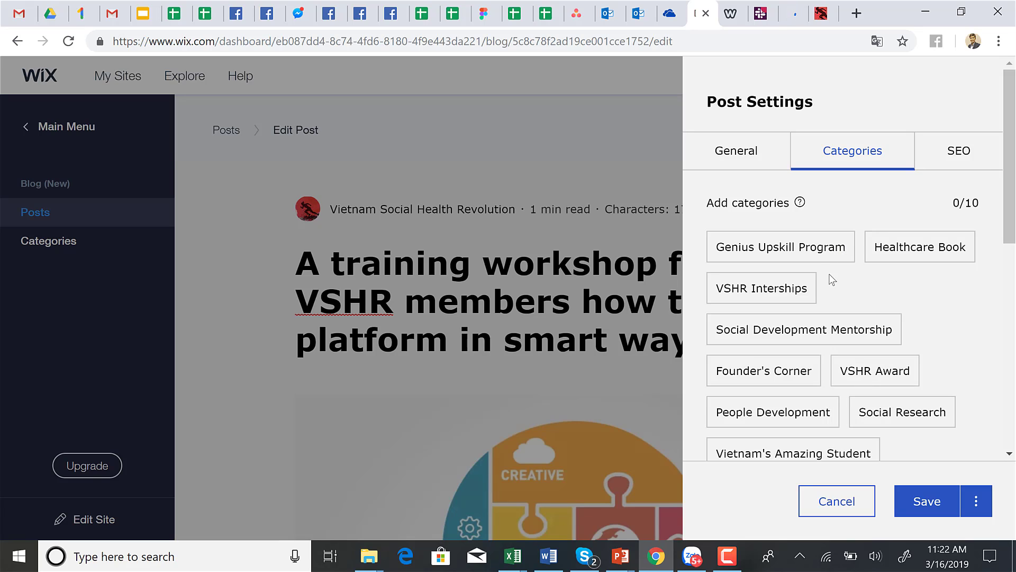
scroll(903, 373, "down", 9)
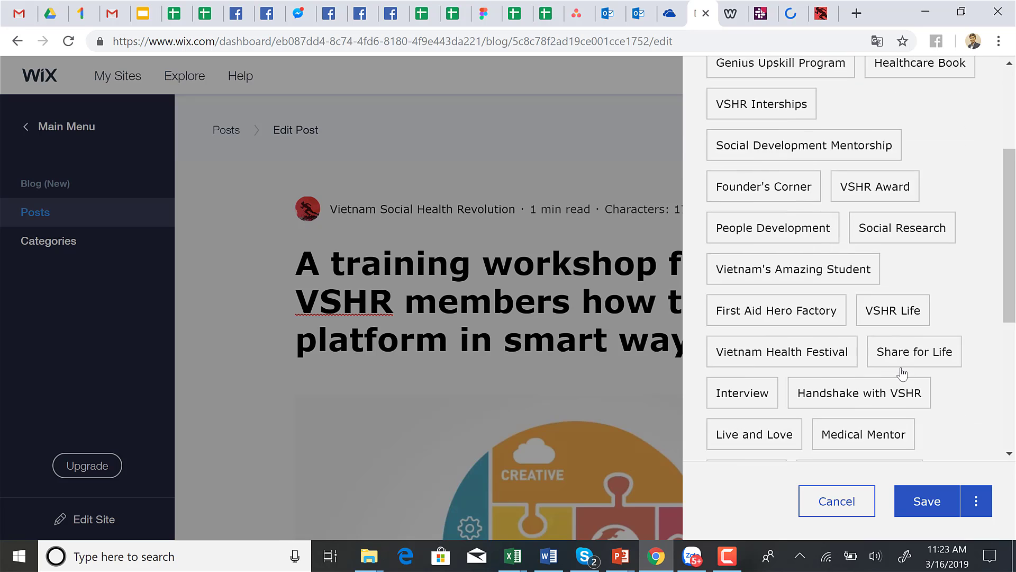
left_click(768, 363)
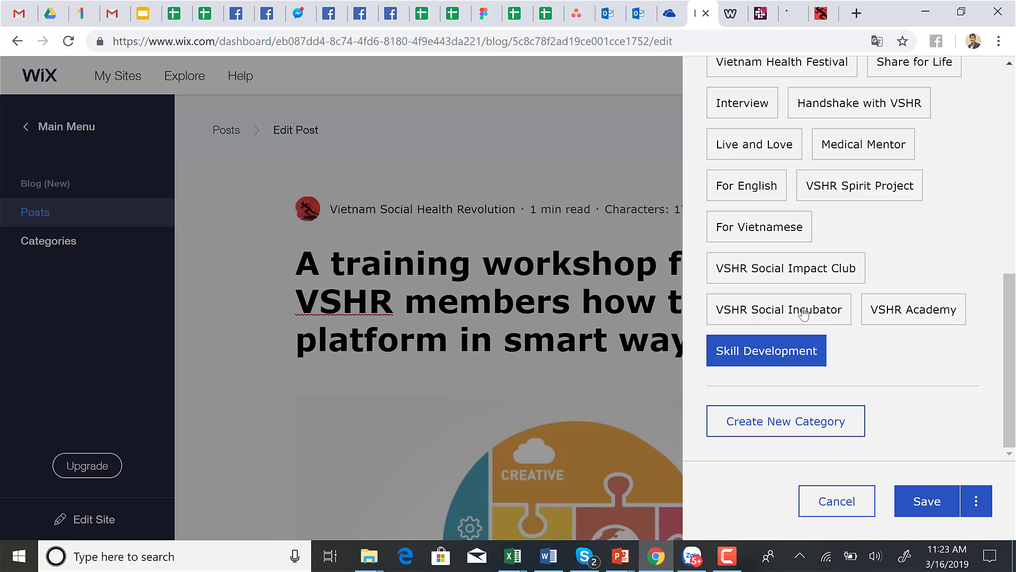
scroll(804, 314, "up", 1)
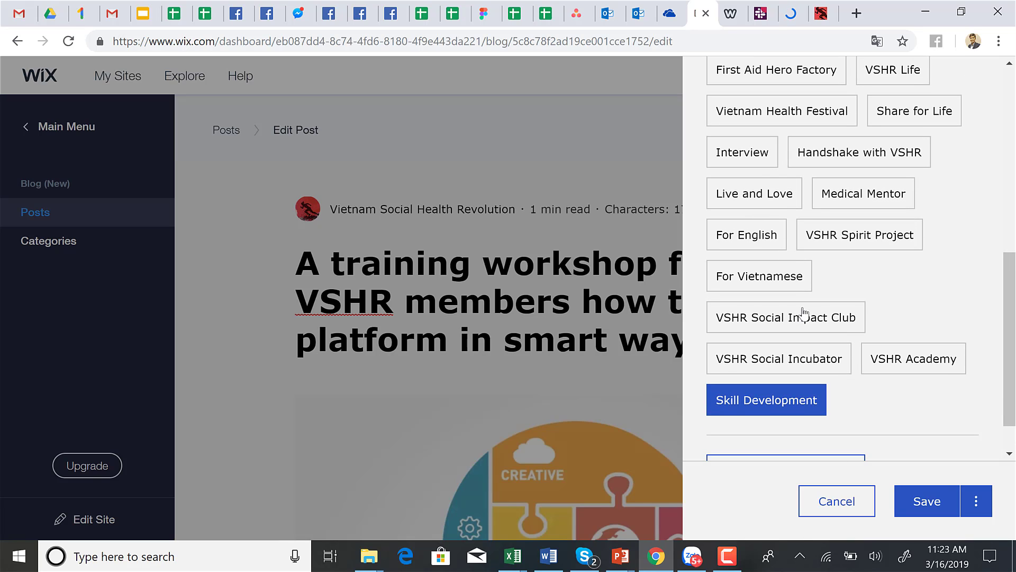
scroll(804, 314, "up", 3)
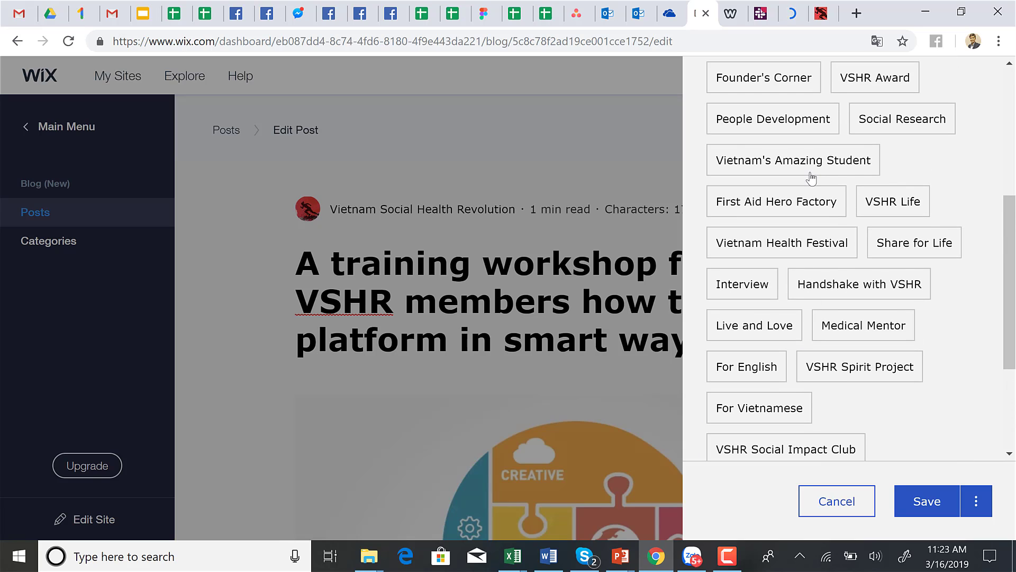
left_click(810, 174)
scroll(903, 201, "up", 6)
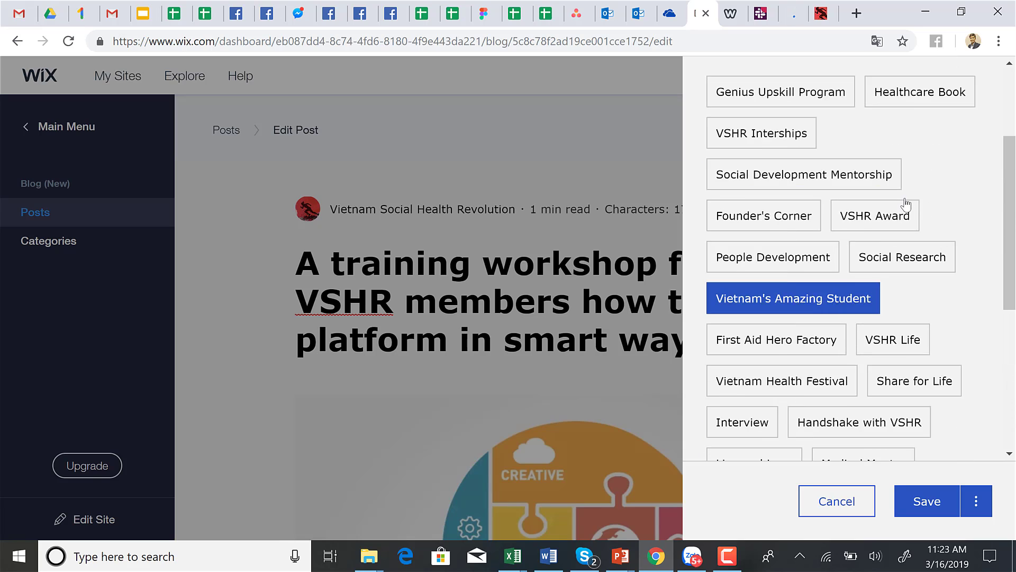
- Review the post's SEO URL, search engine title and description, and save the post settings
left_click(959, 152)
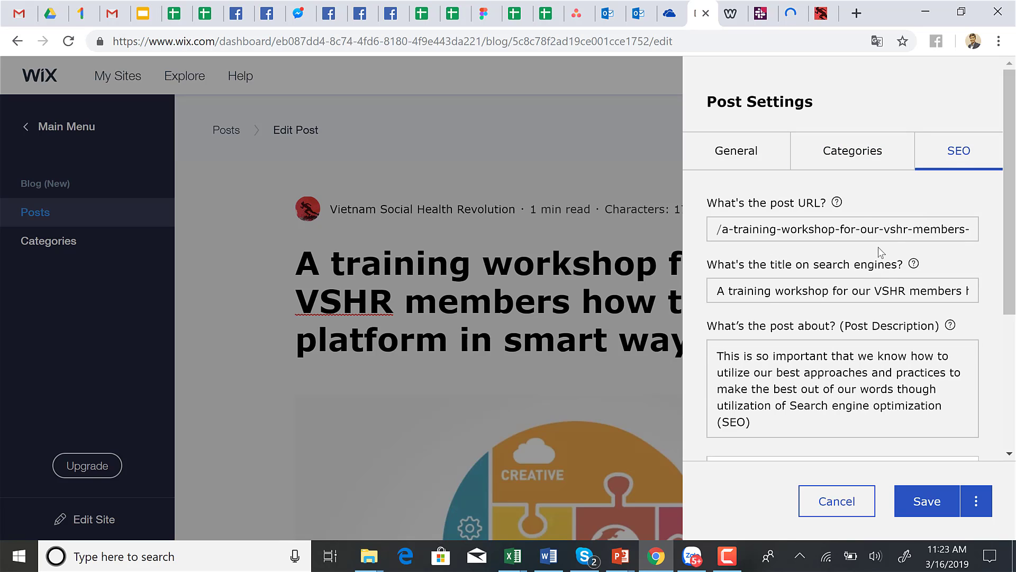
scroll(834, 346, "down", 1)
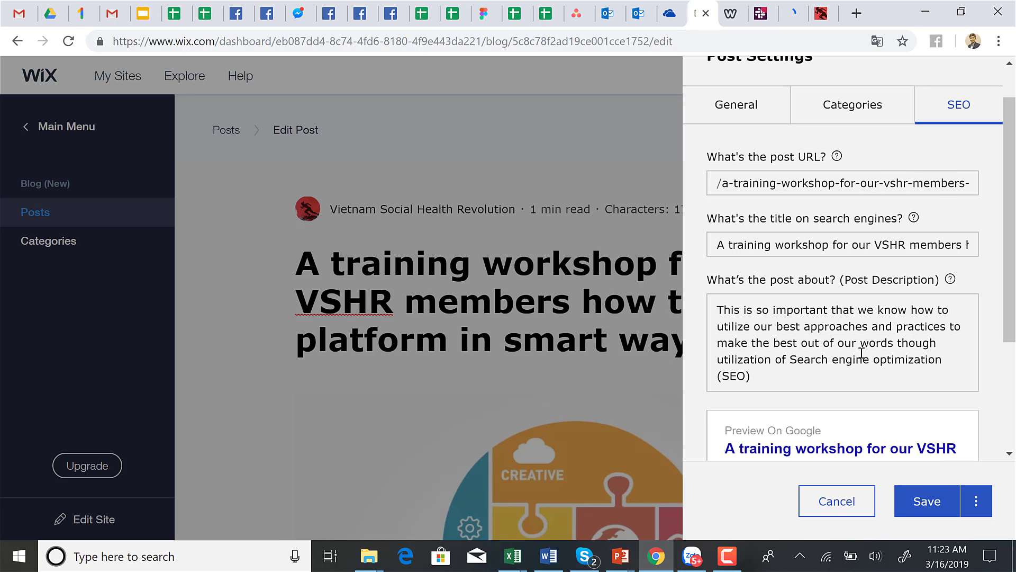
scroll(859, 427, "down", 1)
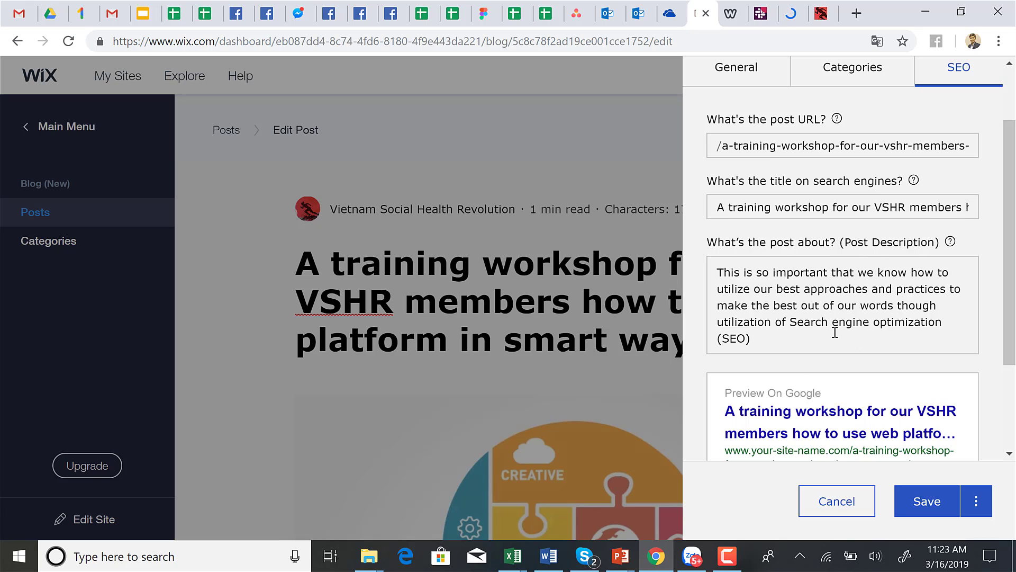
left_click(937, 514)
- Look over the finished blog post, reopen its settings, and check the assigned categories, publish date and cover image options
scroll(767, 440, "down", 15)
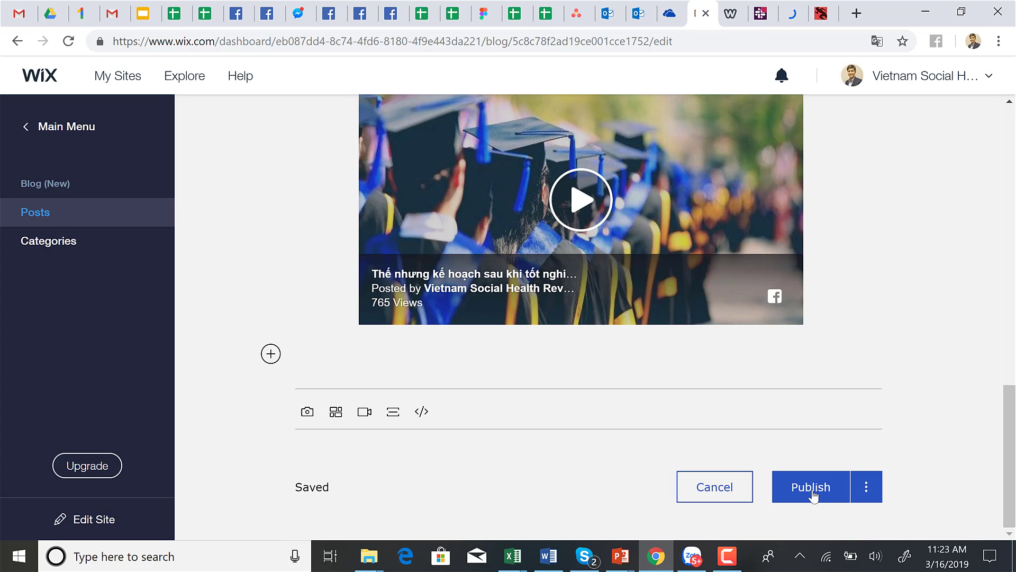
scroll(814, 495, "up", 15)
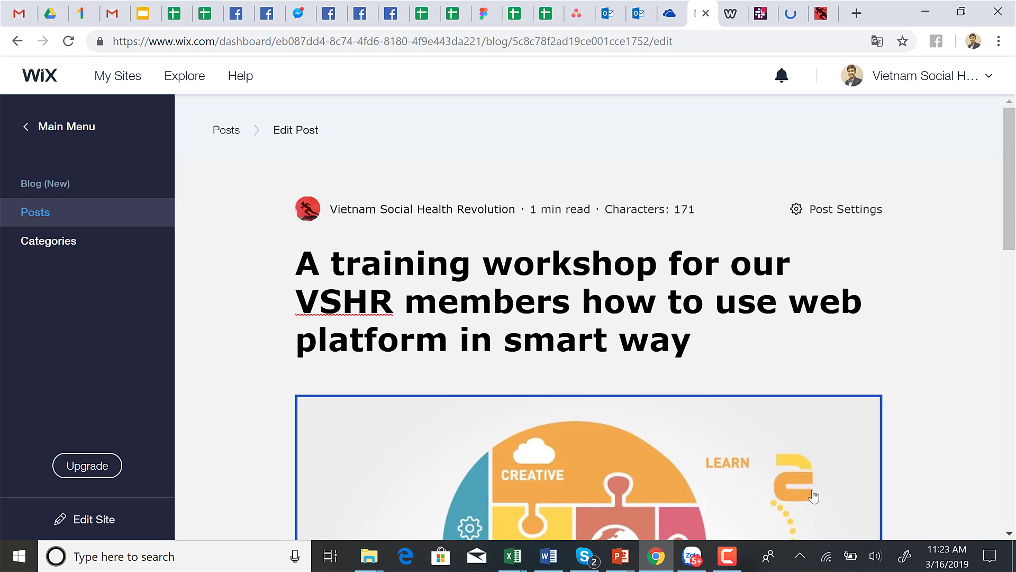
scroll(858, 367, "down", 5)
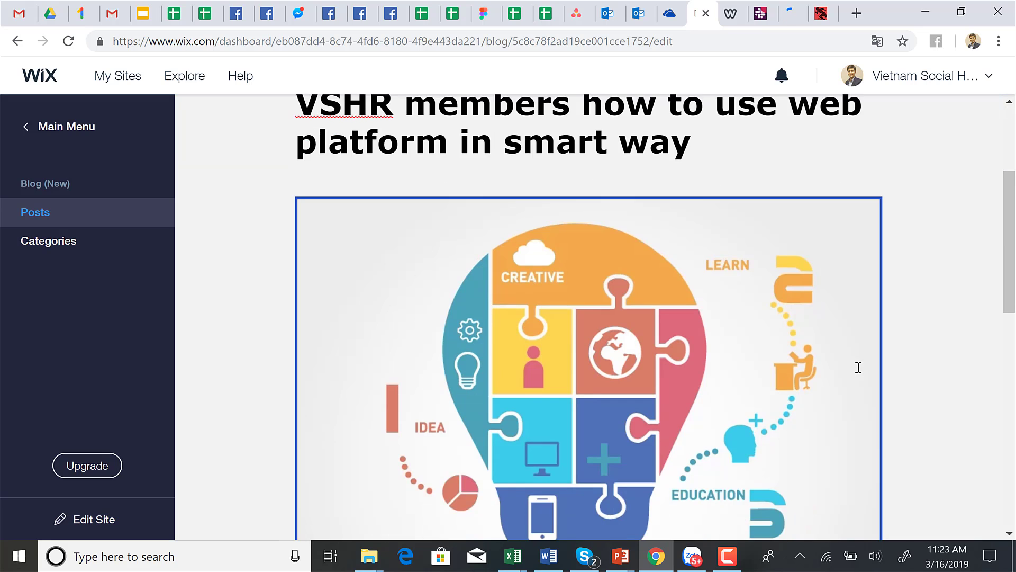
scroll(869, 237, "up", 5)
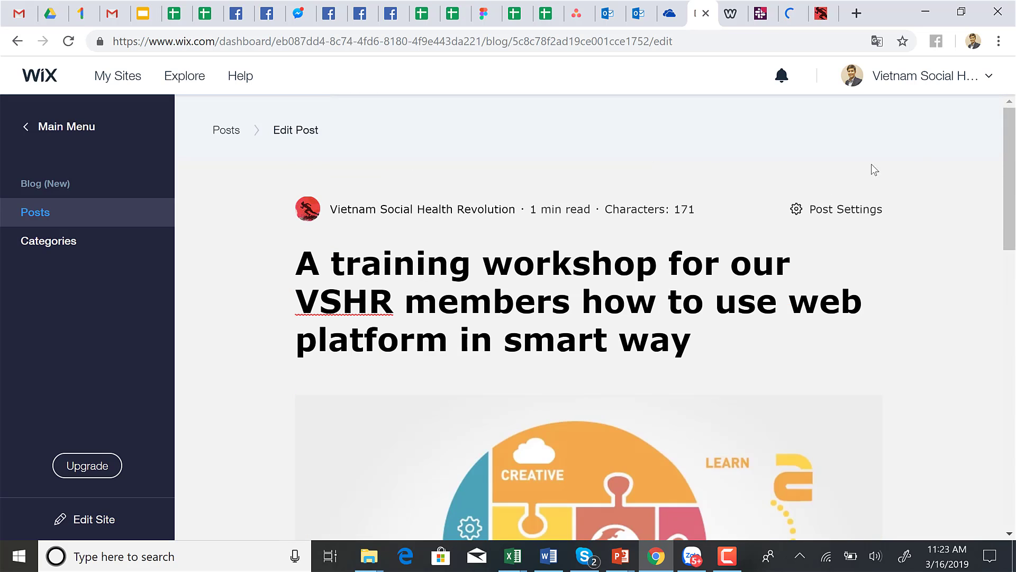
left_click(828, 222)
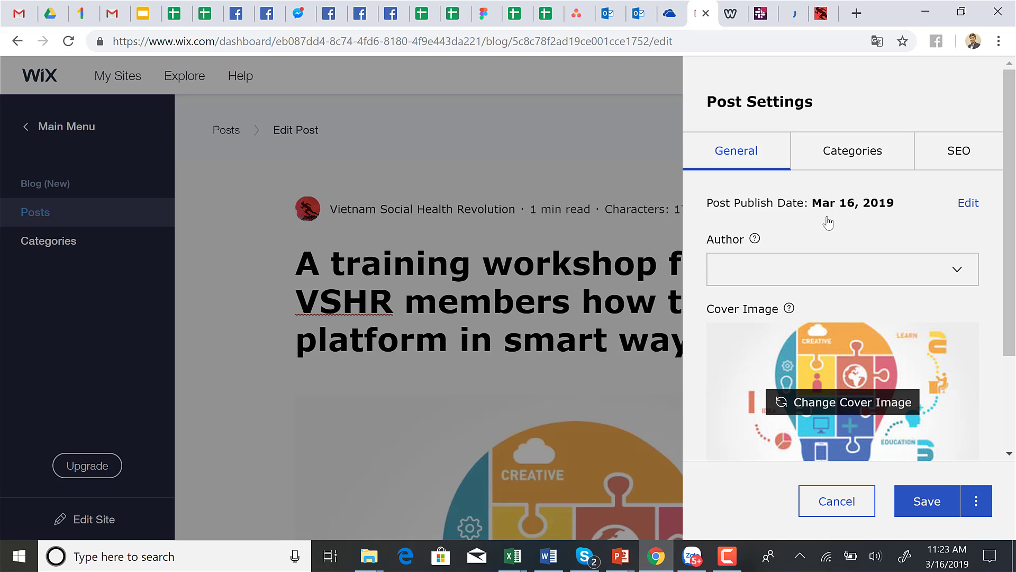
left_click(864, 155)
scroll(833, 324, "down", 5)
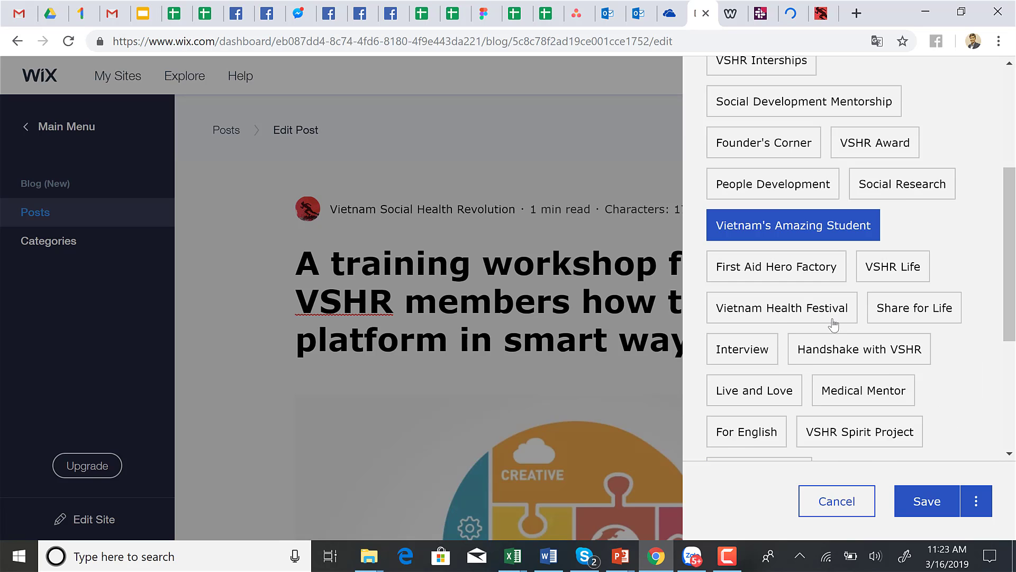
scroll(751, 189, "up", 5)
left_click(724, 149)
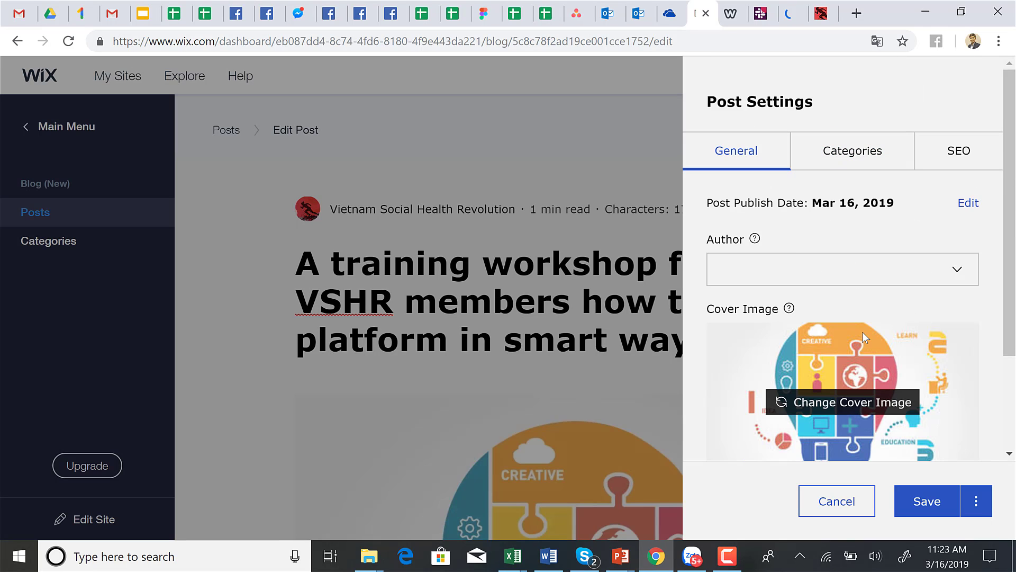
scroll(862, 332, "down", 1)
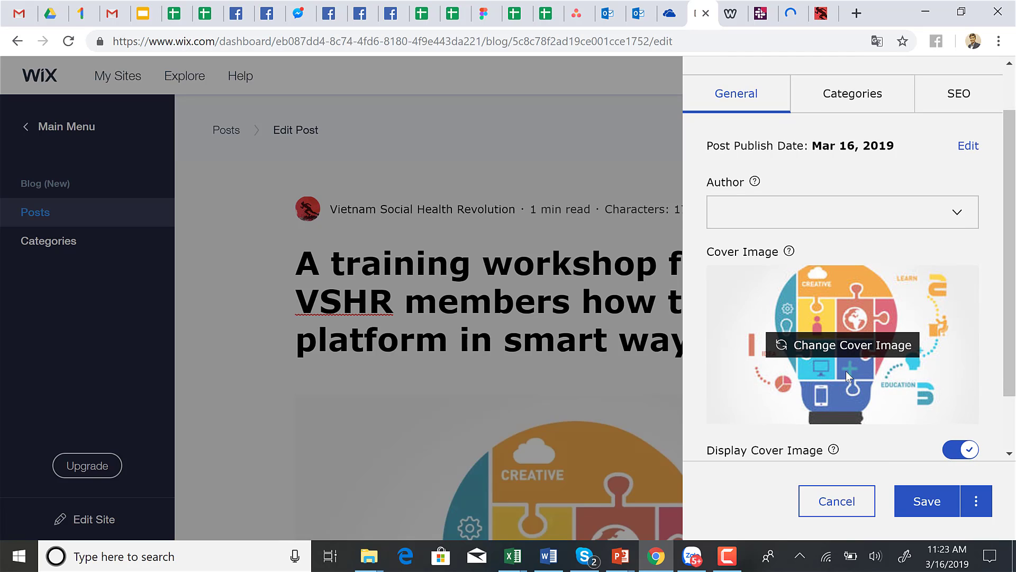
scroll(846, 370, "down", 1)
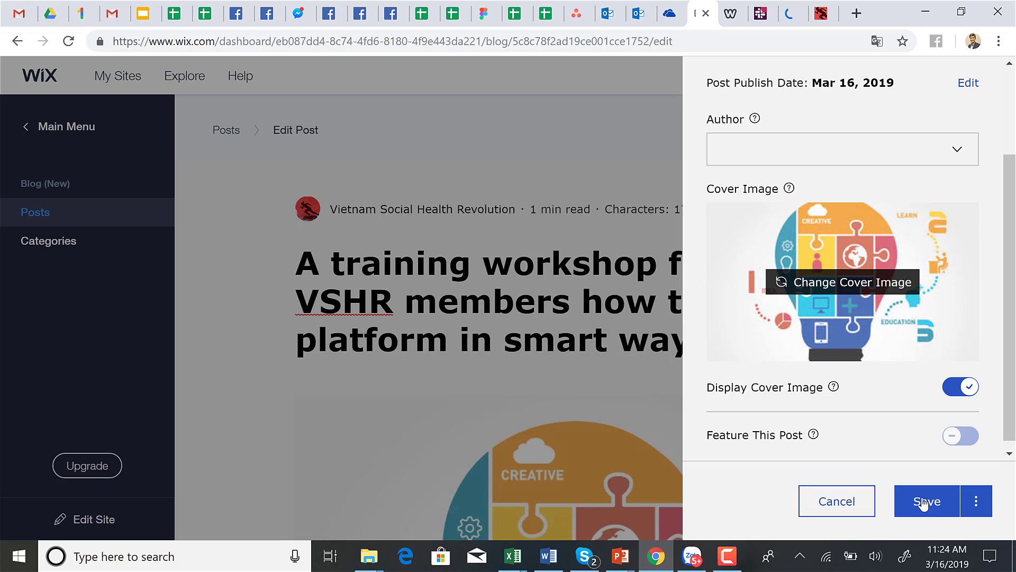
- Open the cover image chooser, close it without picking another image, save the post settings, and look over the post
left_click(857, 293)
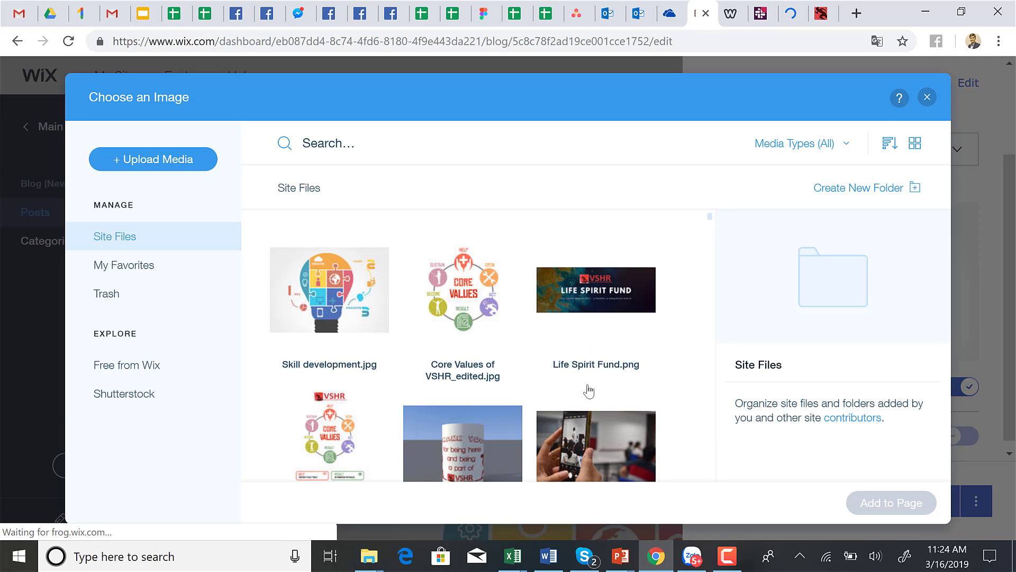
left_click(927, 97)
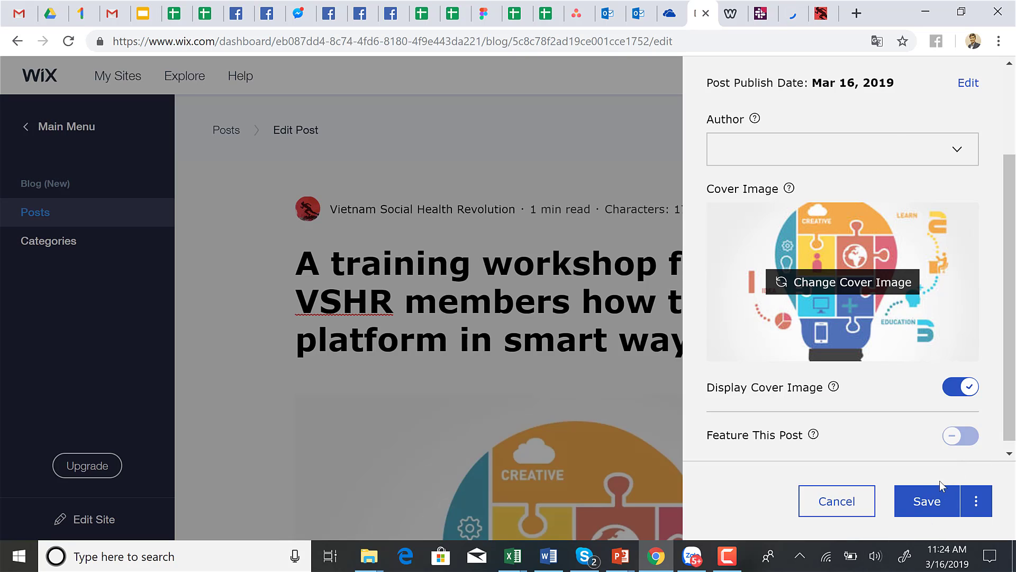
left_click(929, 501)
scroll(649, 394, "down", 15)
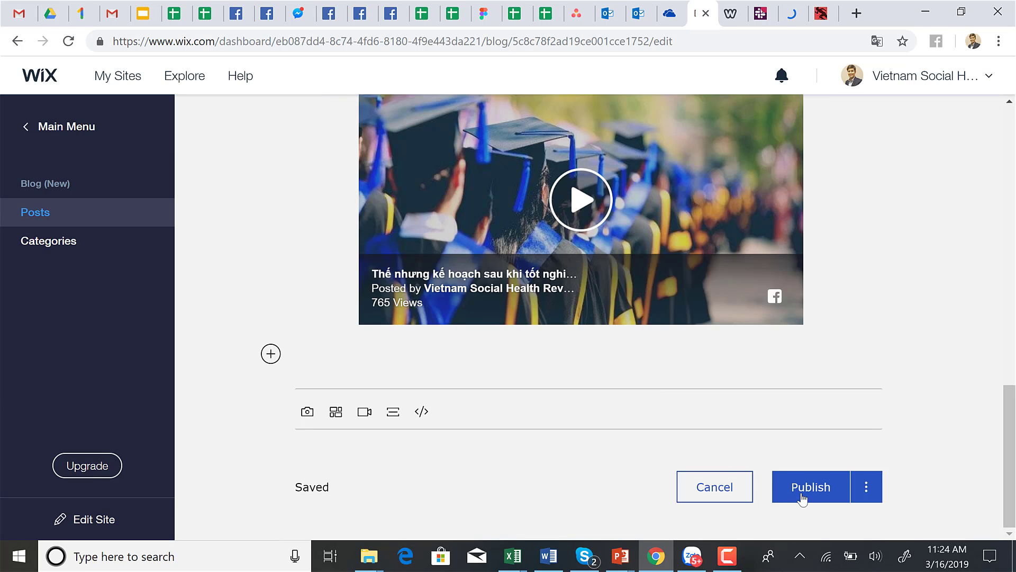
scroll(576, 398, "up", 12)
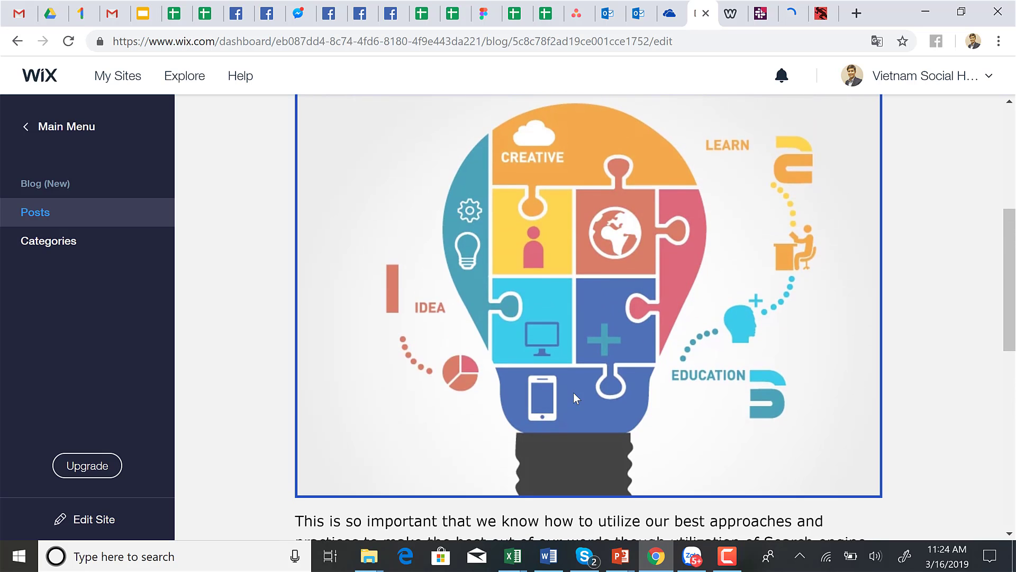
- Switch to the live lifeimpacts.org site and examine the Latest News, Founder's Corner and Genius Upskill Program Scholarship sections
left_click(814, 20)
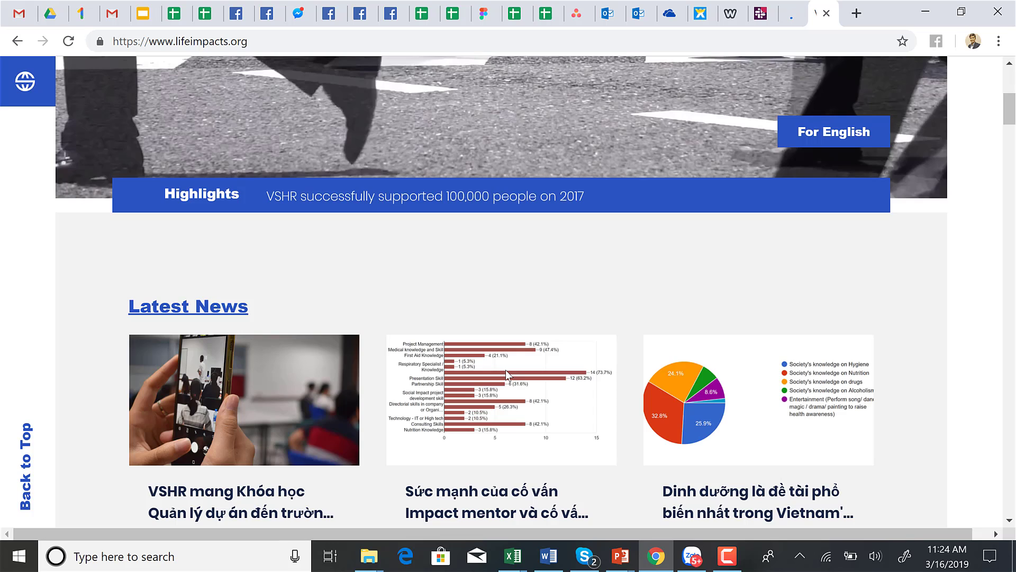
scroll(507, 373, "down", 3)
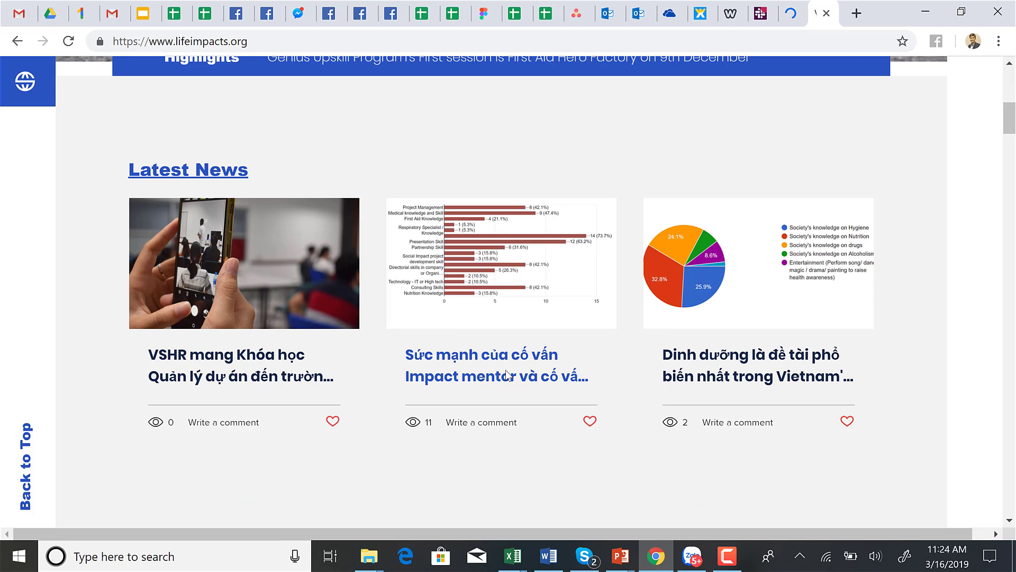
scroll(506, 369, "down", 5)
scroll(506, 370, "up", 8)
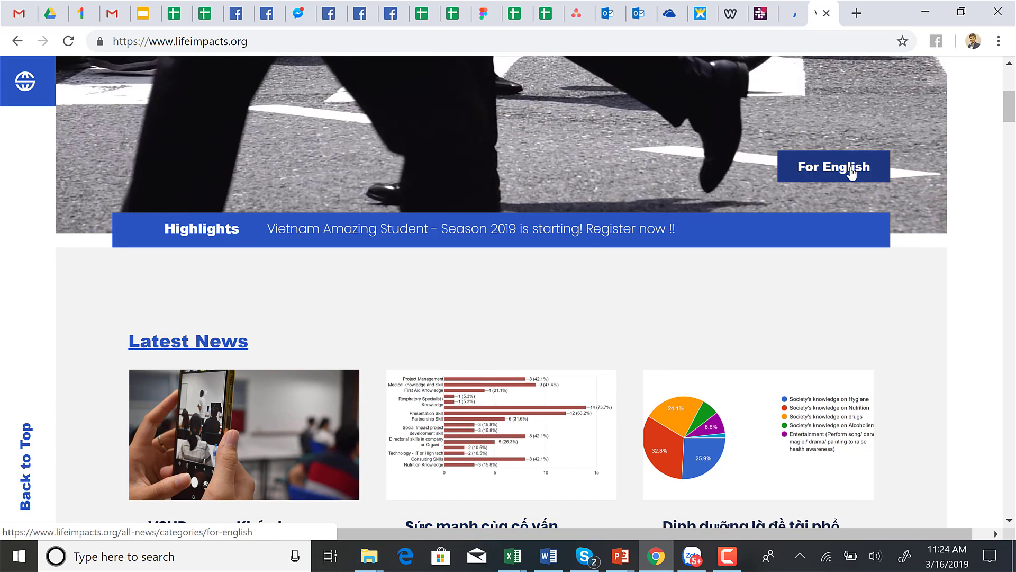
scroll(605, 343, "down", 3)
scroll(608, 345, "down", 10)
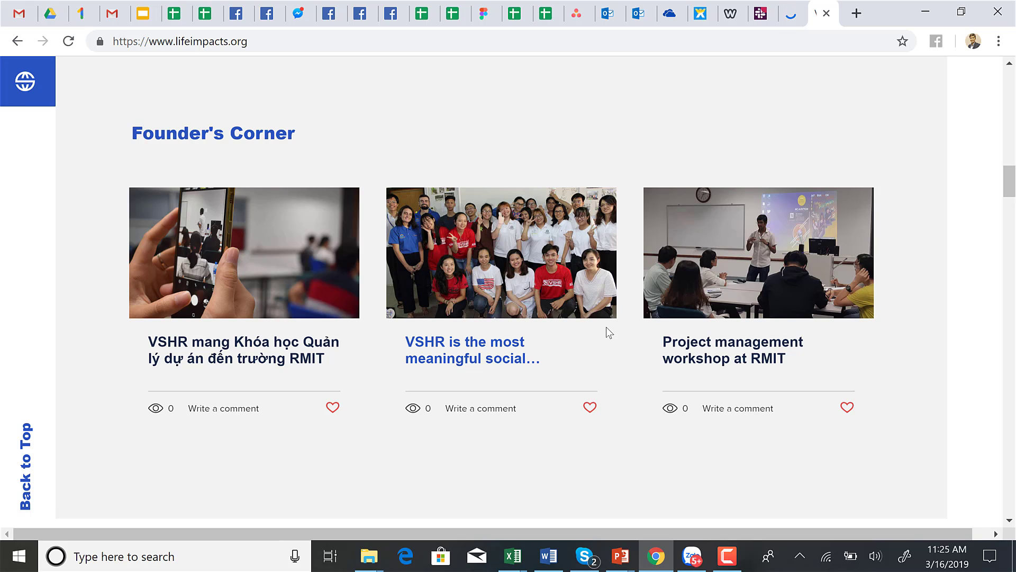
scroll(607, 328, "down", 3)
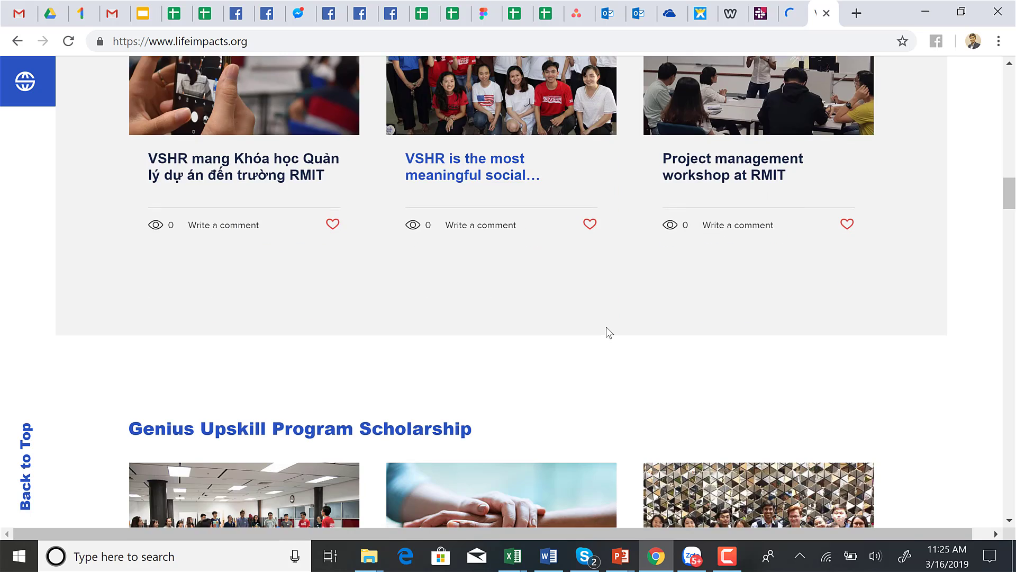
scroll(607, 328, "down", 4)
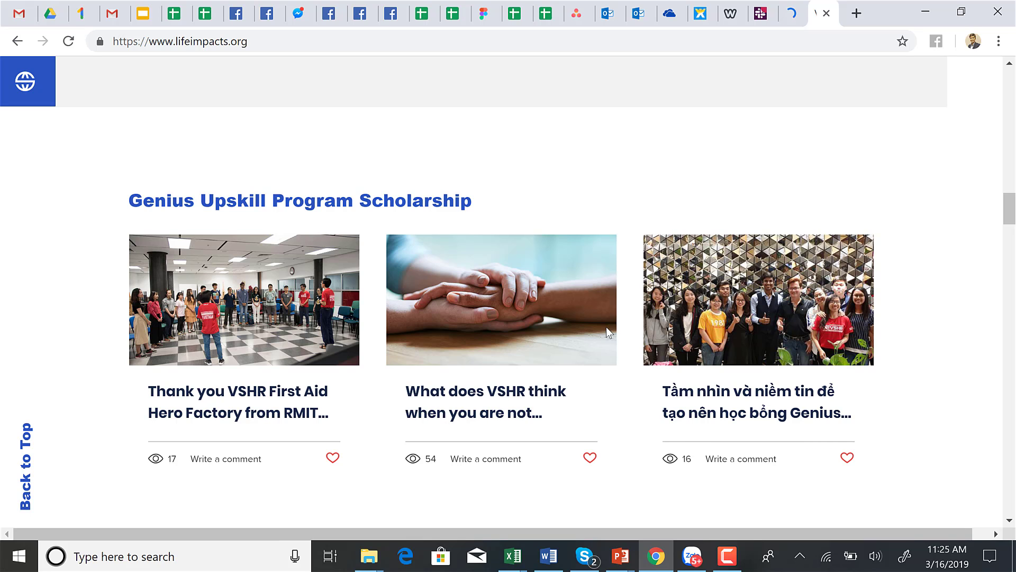
- Switch to the Weebly site editor, open the site settings, and view the Members and Editors lists
left_click(731, 15)
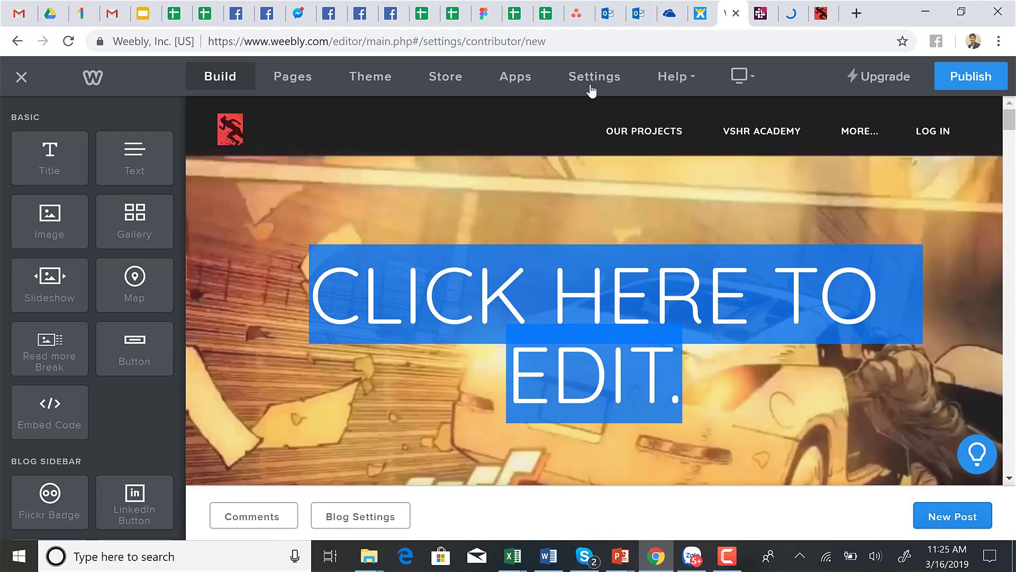
scroll(591, 93, "down", 5)
left_click(592, 86)
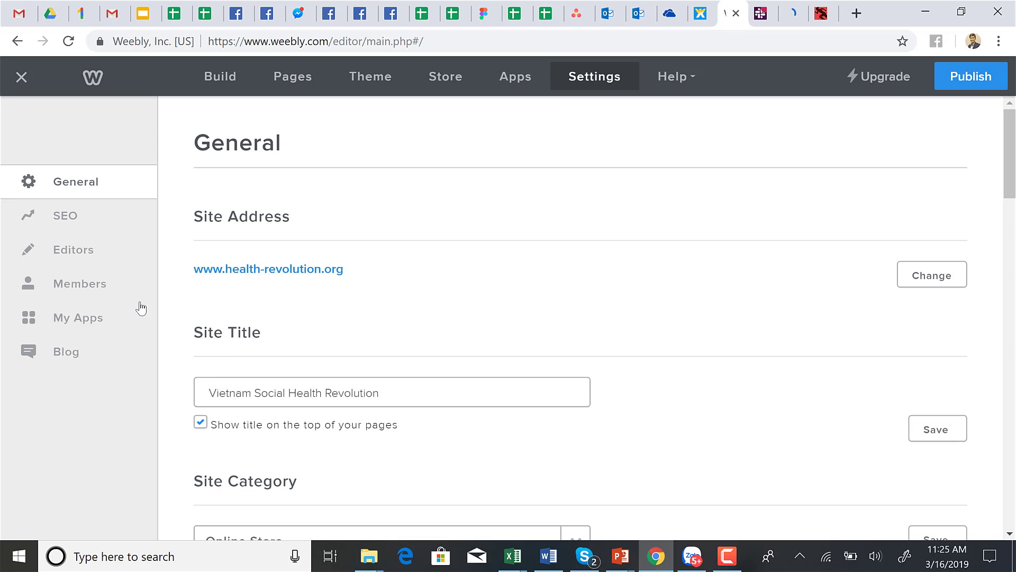
left_click(82, 289)
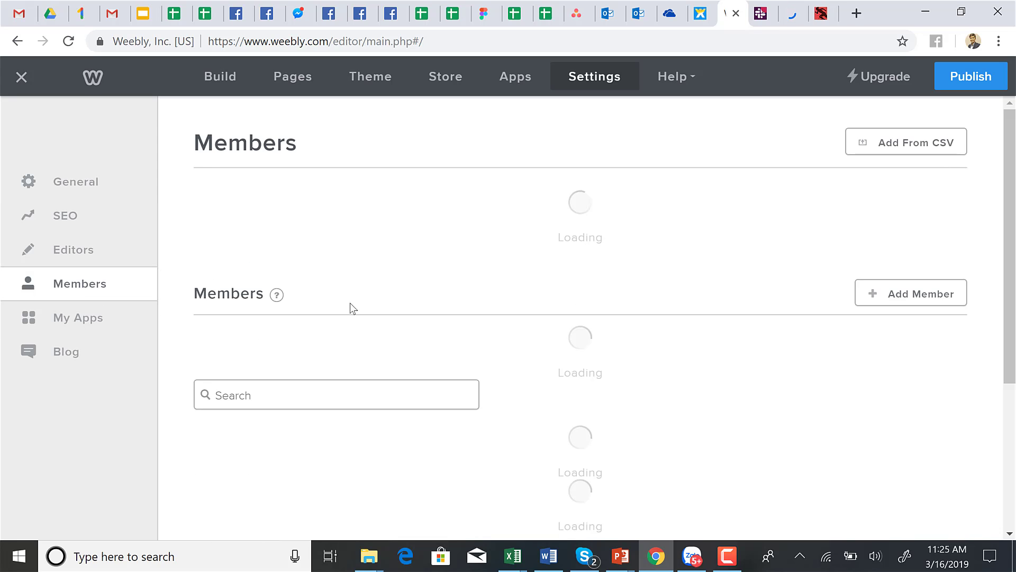
scroll(262, 389, "down", 2)
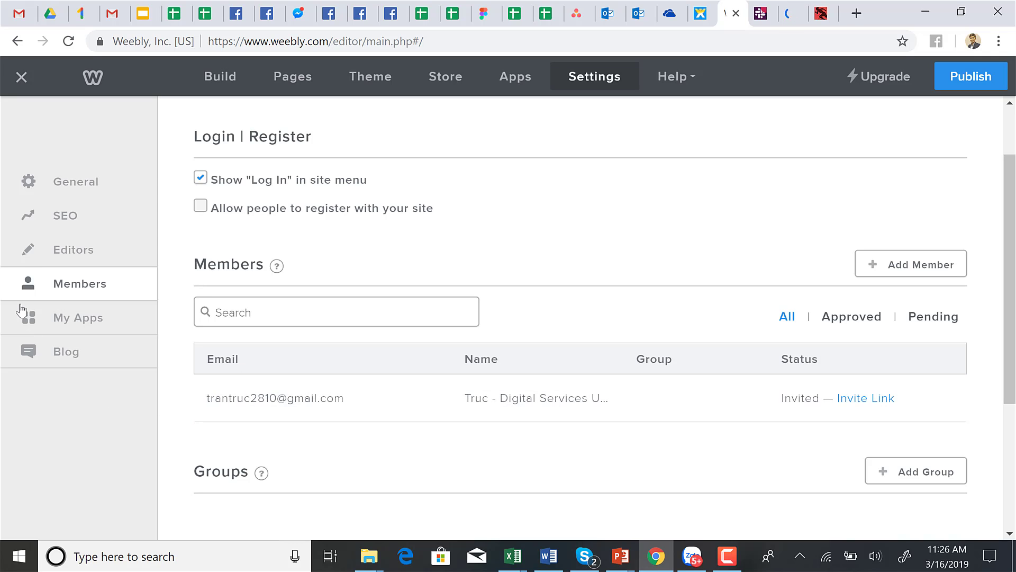
left_click(62, 254)
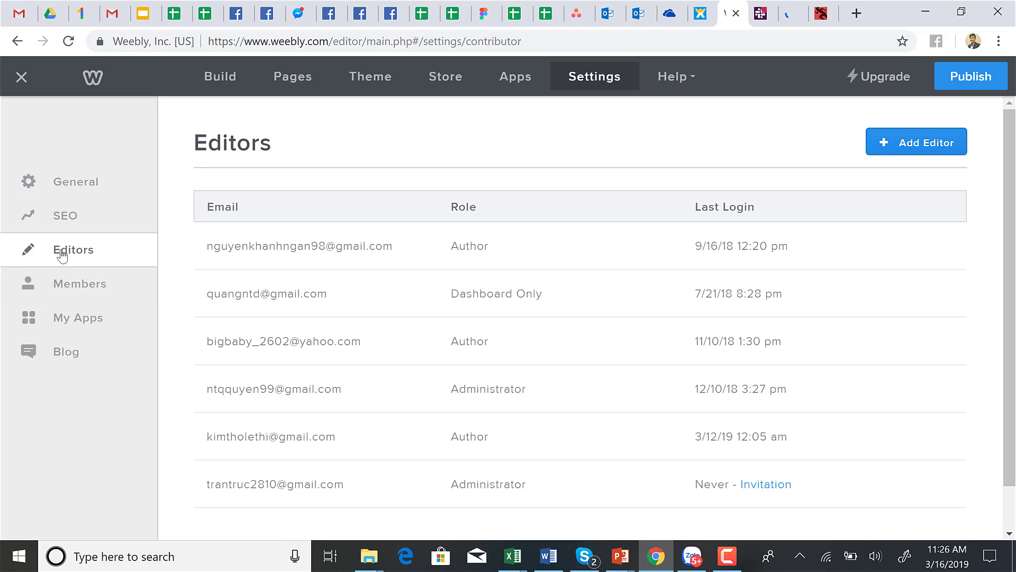
- Start adding a new editor to the Weebly site and choose the Author permission
left_click(921, 143)
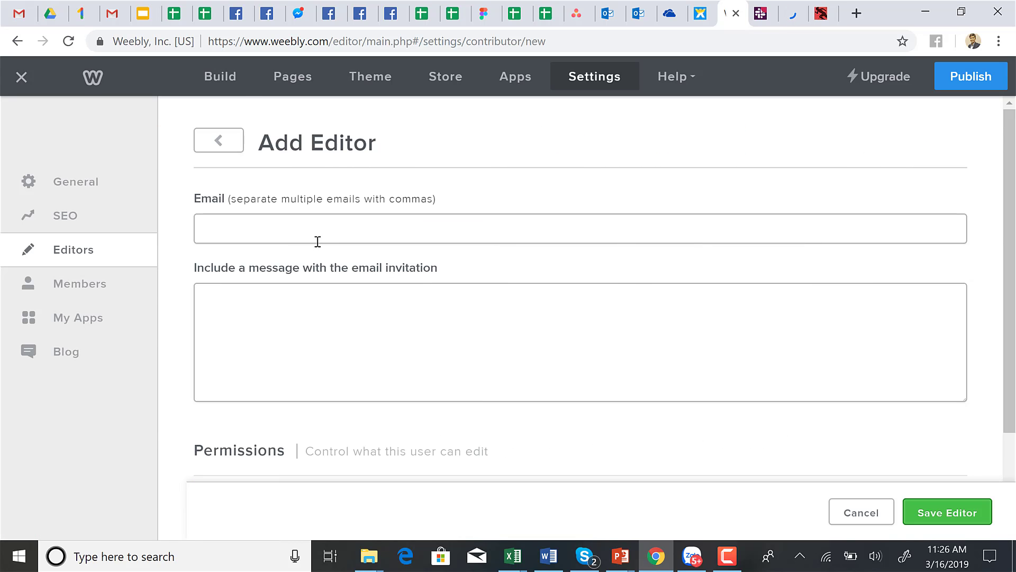
left_click(316, 224)
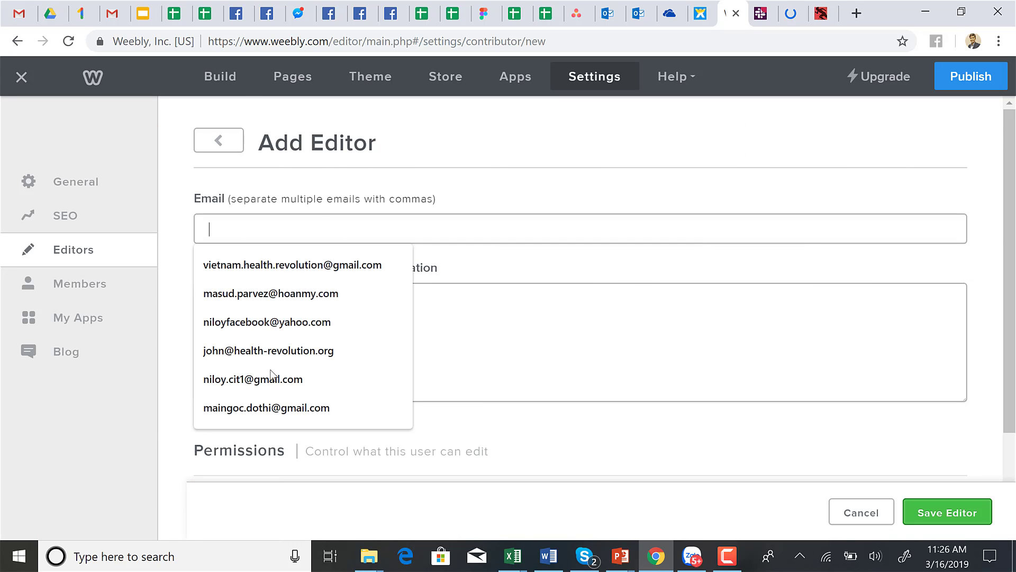
left_click(551, 290)
scroll(552, 292, "down", 2)
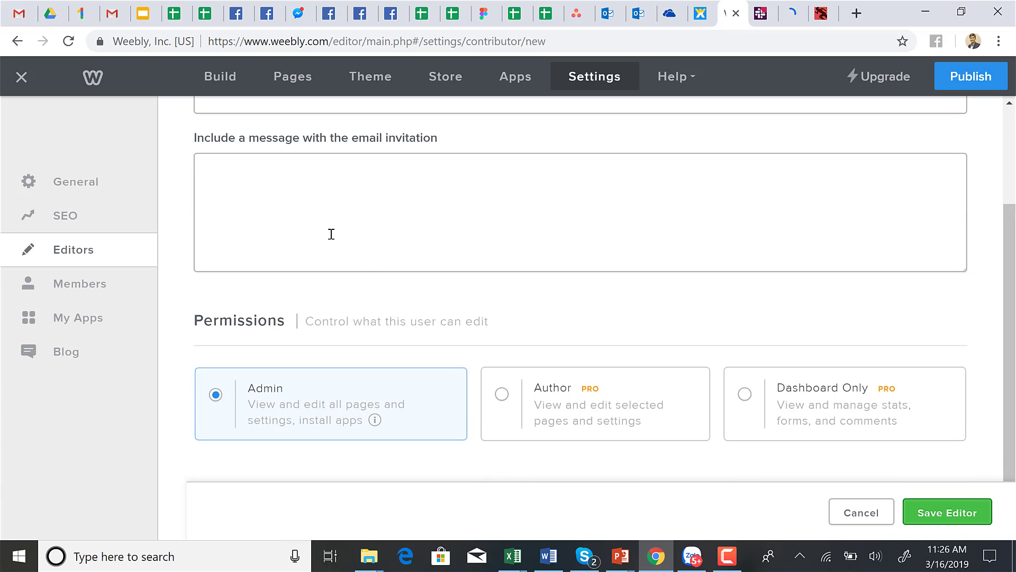
left_click(502, 395)
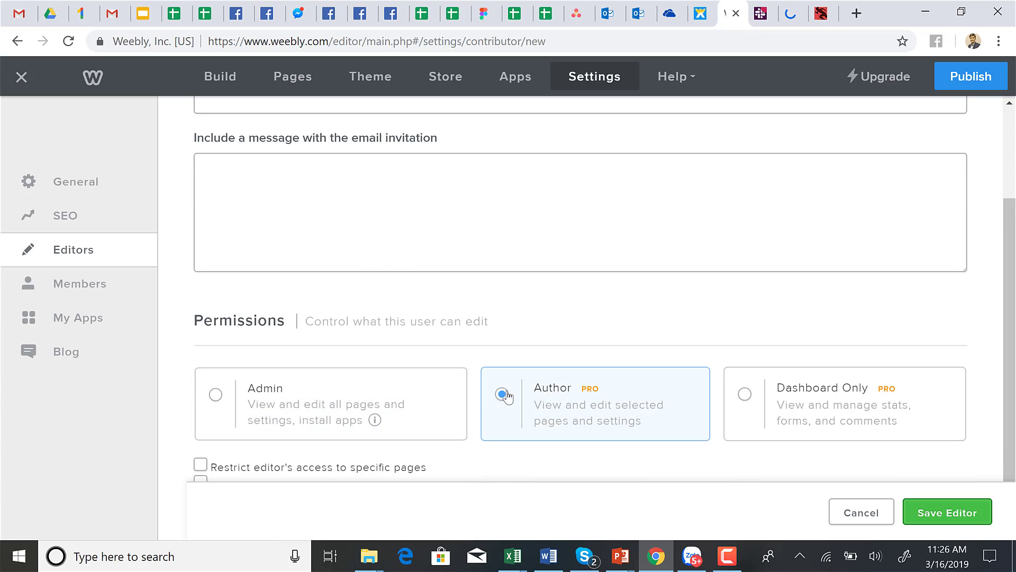
scroll(505, 395, "down", 1)
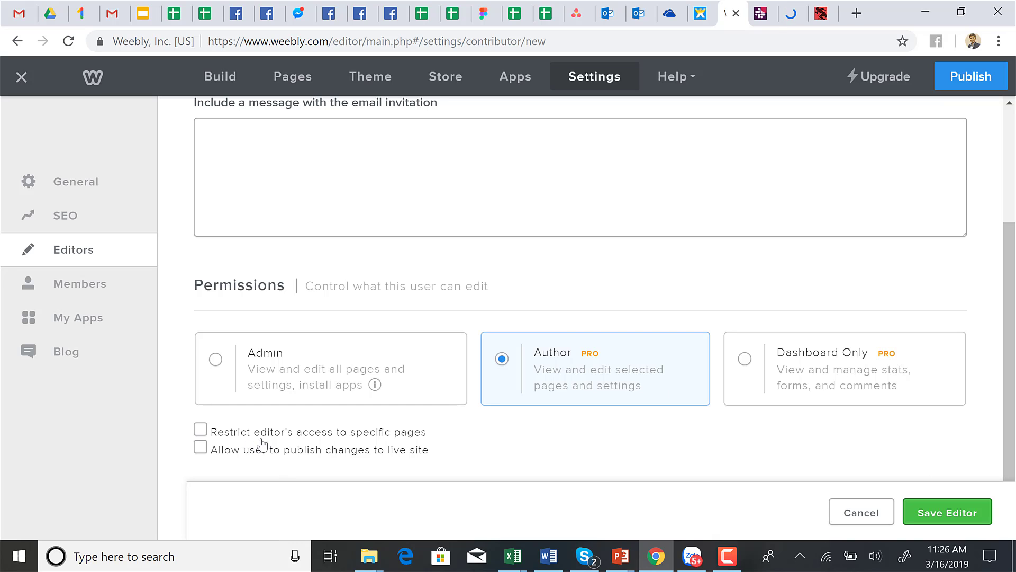
- Restrict the new editor's access to the pages How to join VSHR and How to join VSHR-vn, and cancel adding the editor
left_click(200, 430)
scroll(371, 400, "down", 4)
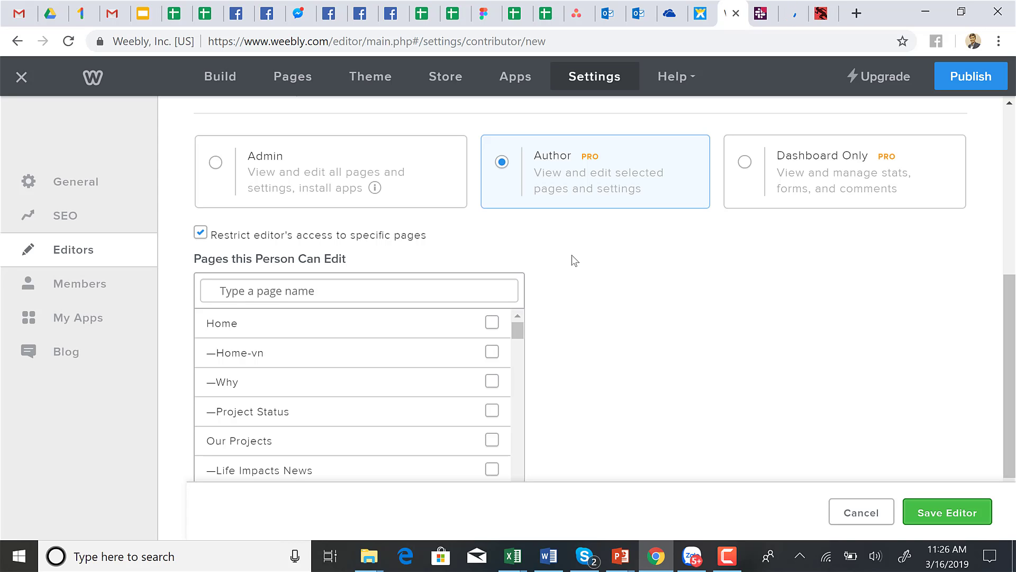
scroll(575, 260, "down", 1)
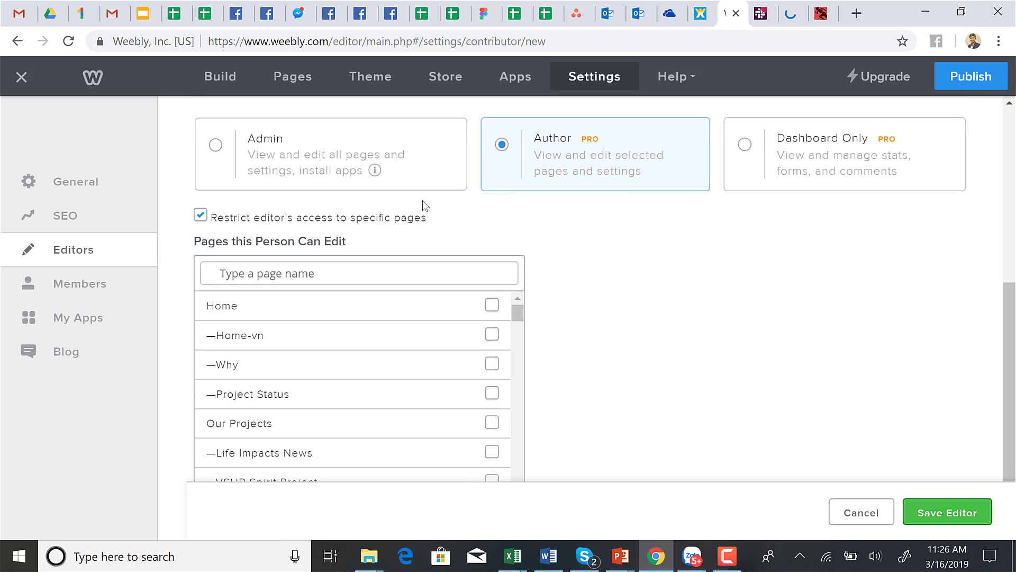
left_click(391, 271)
type("how to jo")
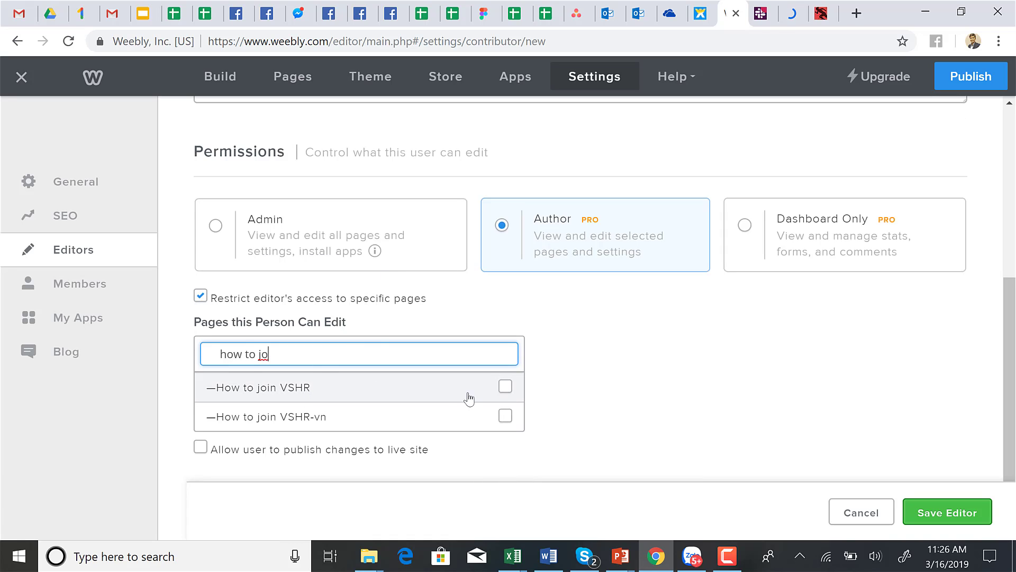
left_click(506, 390)
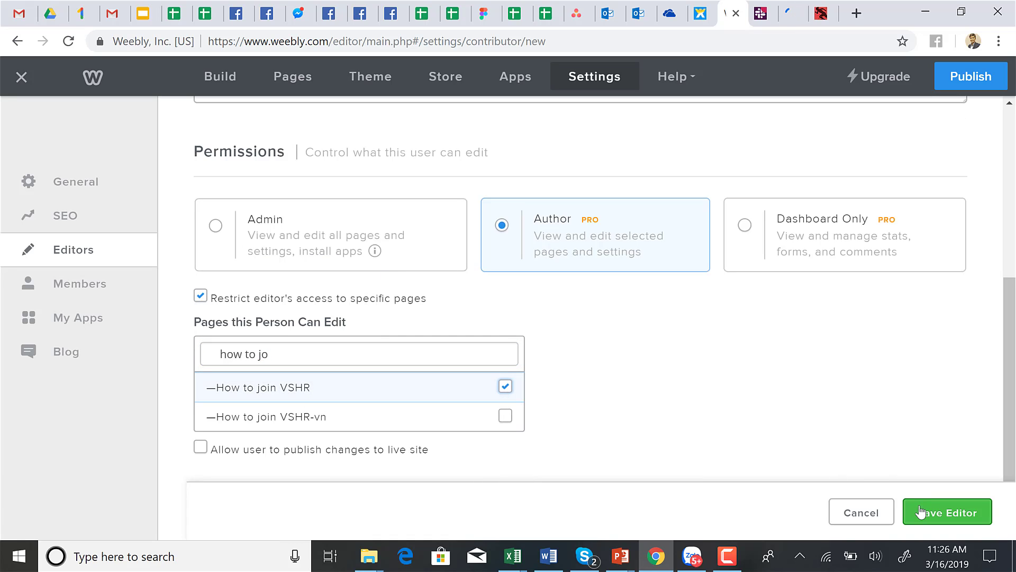
left_click(509, 417)
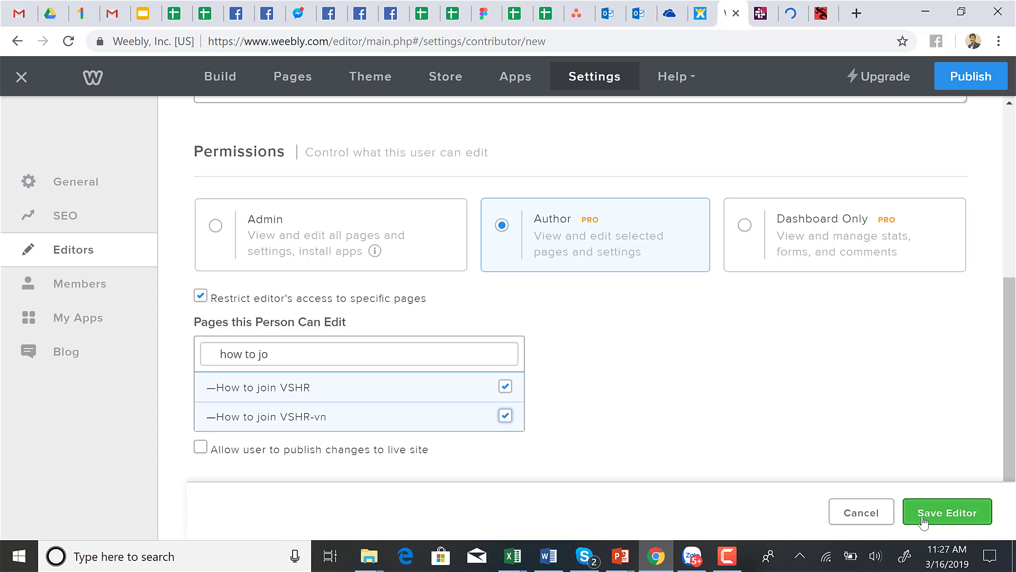
left_click(859, 518)
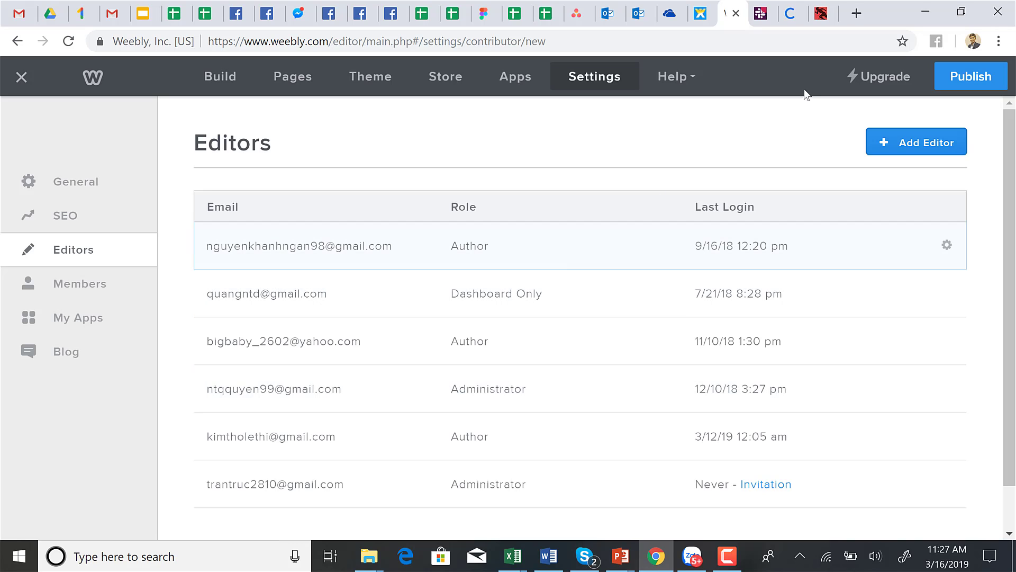
- Switch to the Wix dashboard, open the site in the editor, and open its Roles & Permissions settings
left_click(701, 22)
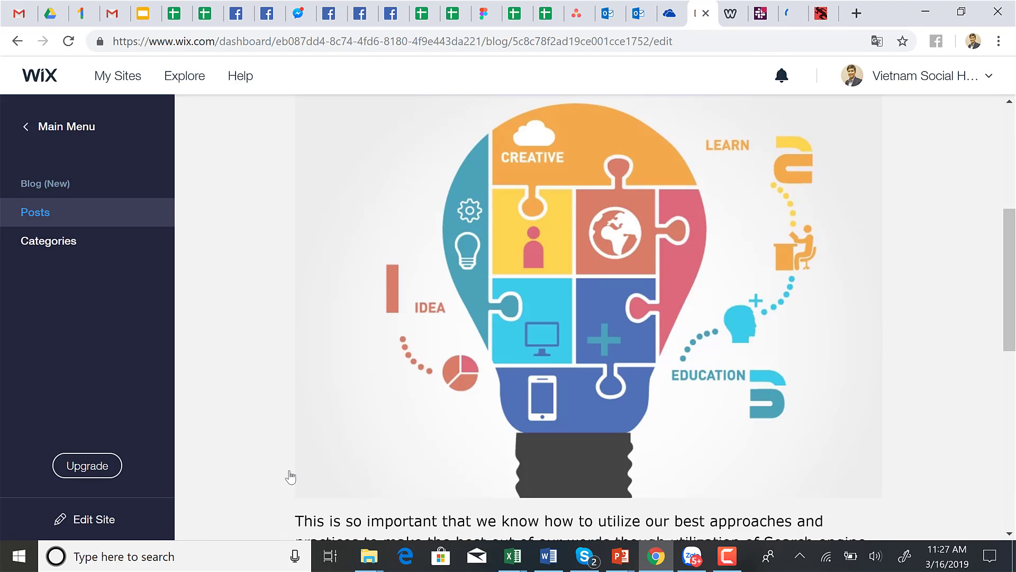
scroll(319, 302, "down", 2)
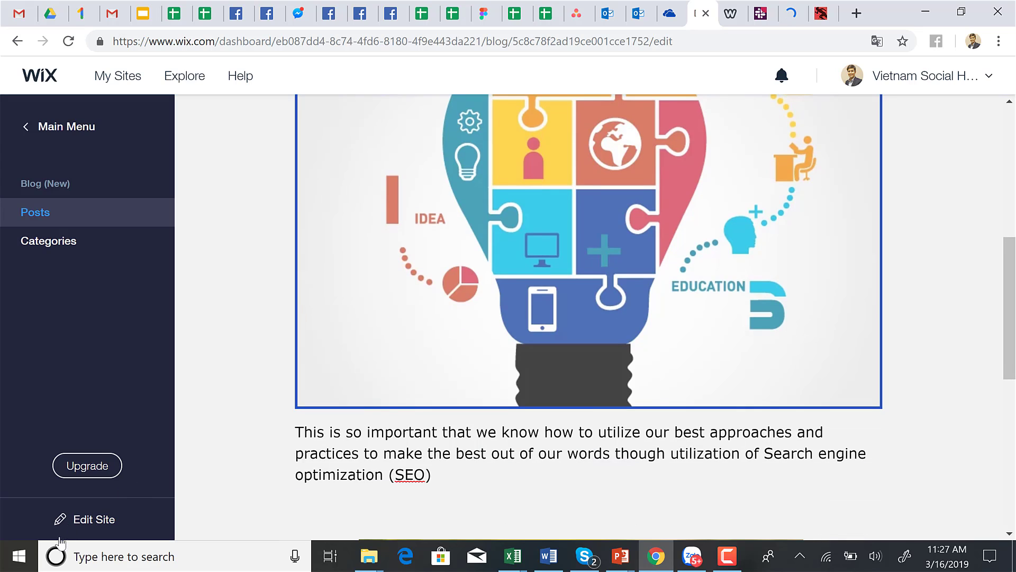
left_click(96, 520)
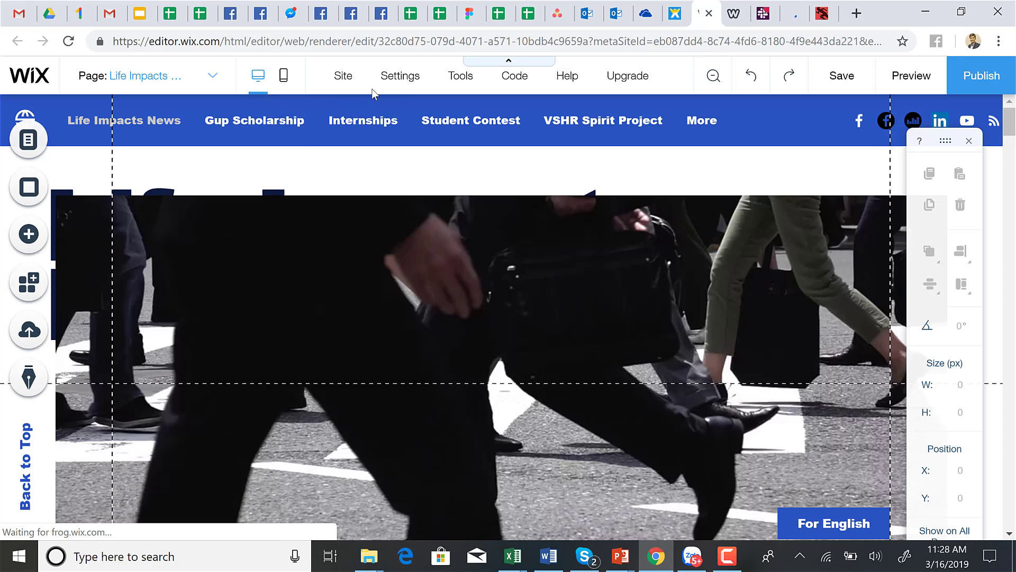
left_click(398, 79)
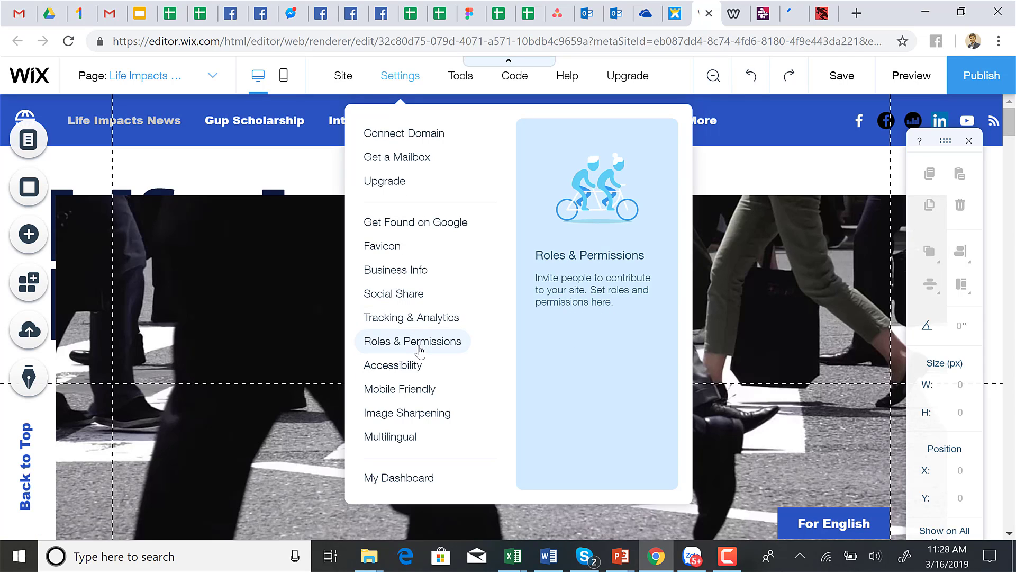
left_click(418, 341)
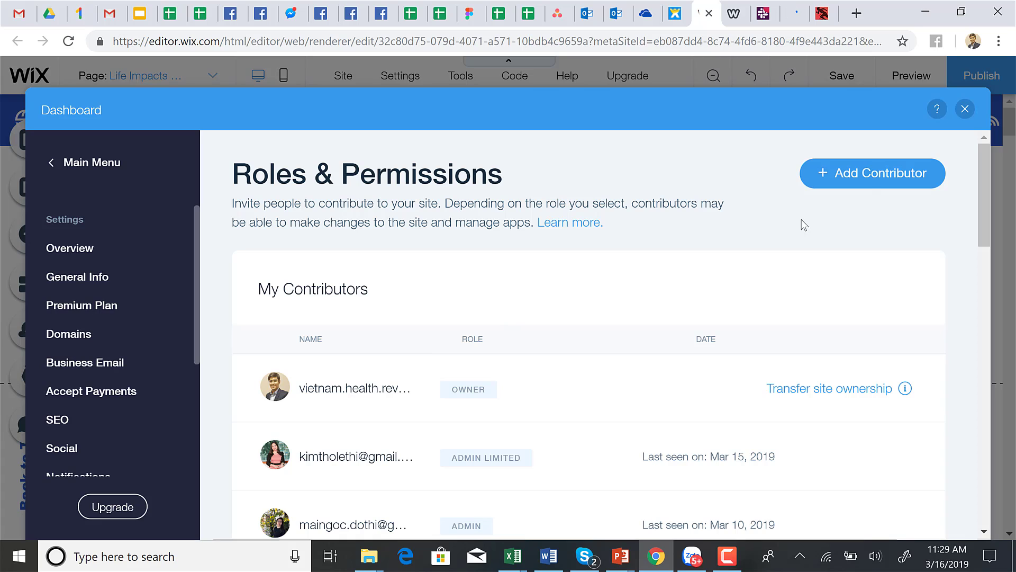
- View the Add a Contributor form, close it, and review the list of site contributors and their roles
left_click(871, 174)
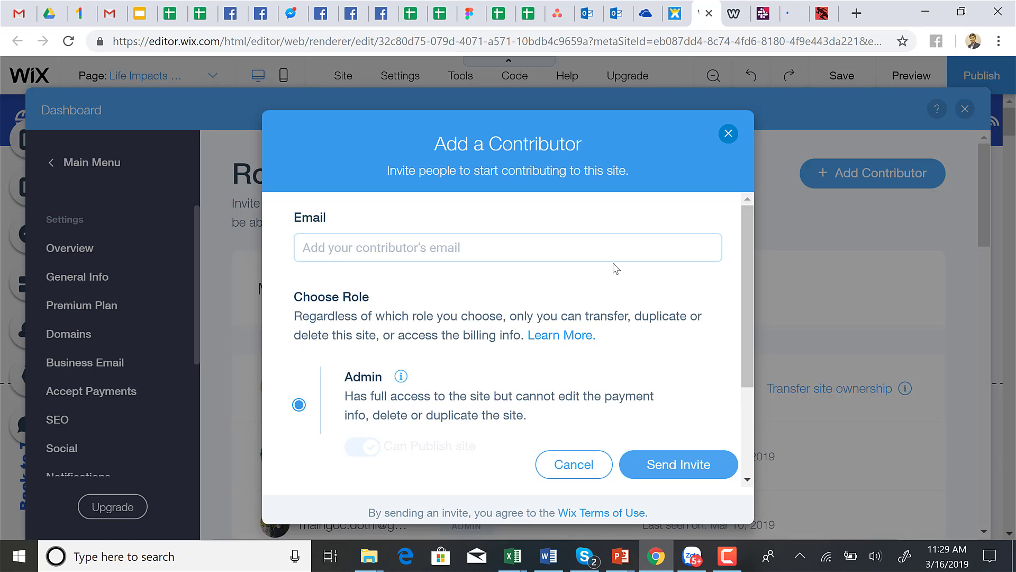
left_click(729, 135)
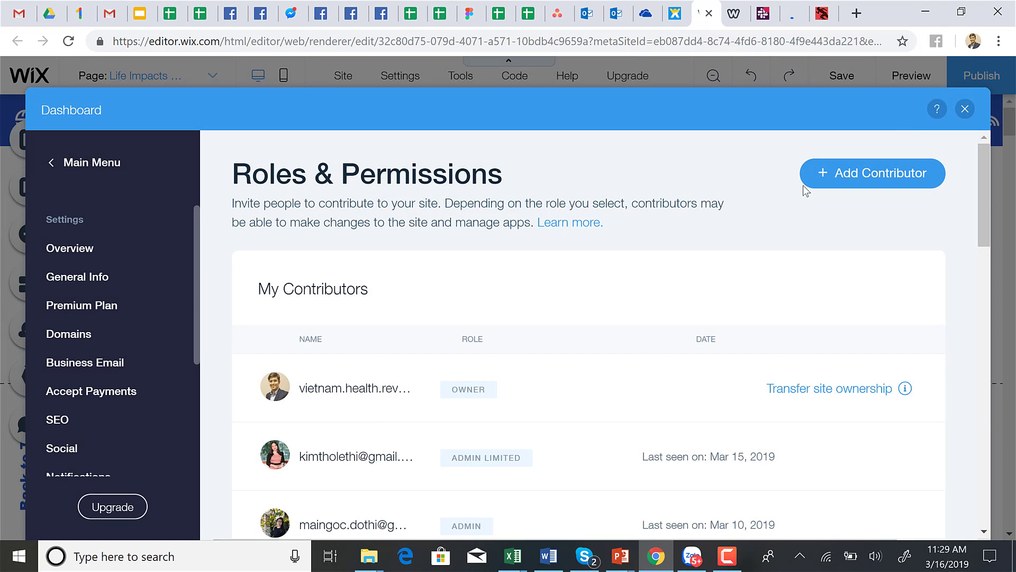
scroll(381, 467, "down", 2)
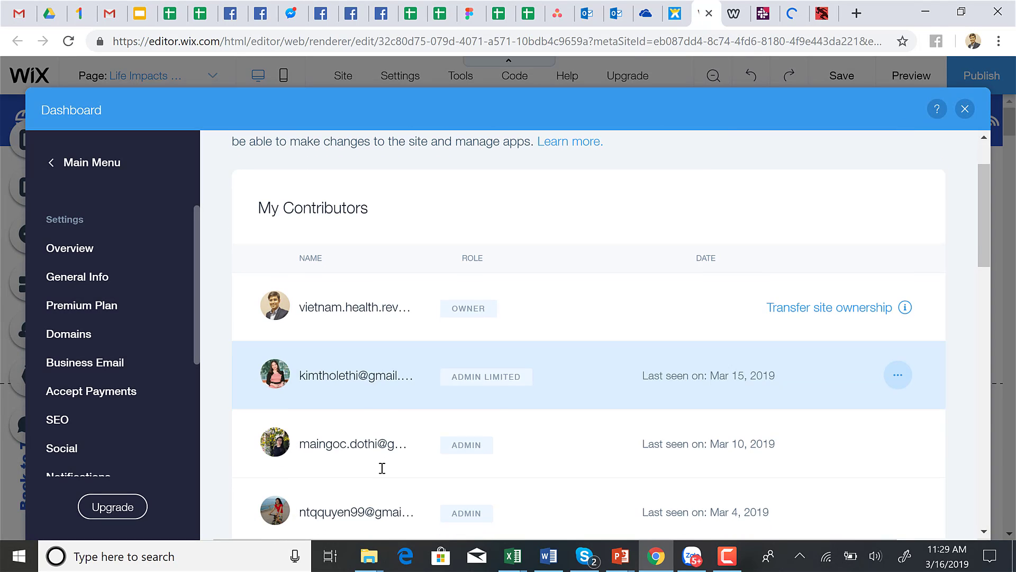
scroll(392, 418, "down", 3)
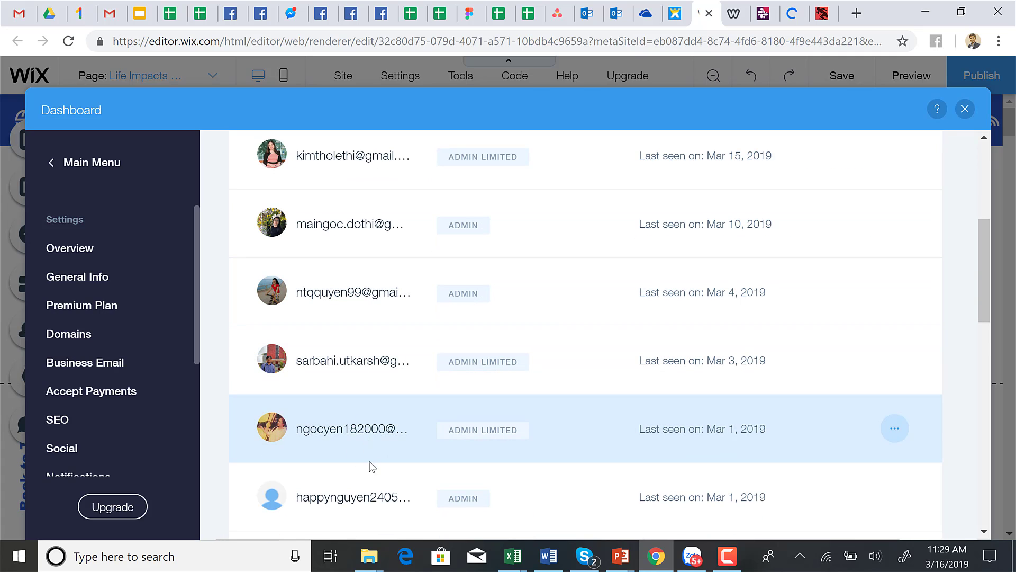
scroll(370, 471, "down", 1)
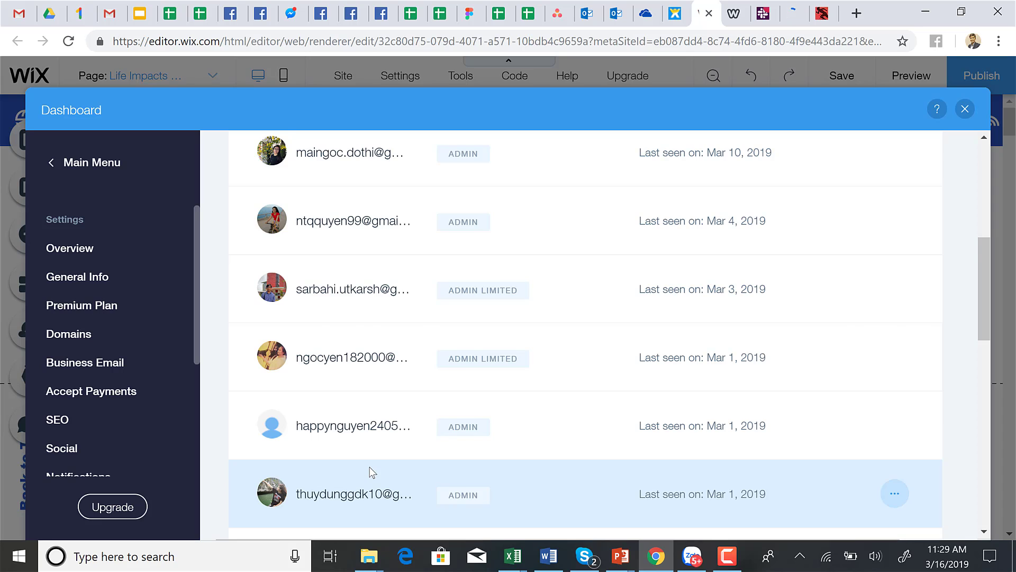
scroll(370, 471, "down", 2)
scroll(371, 471, "up", 8)
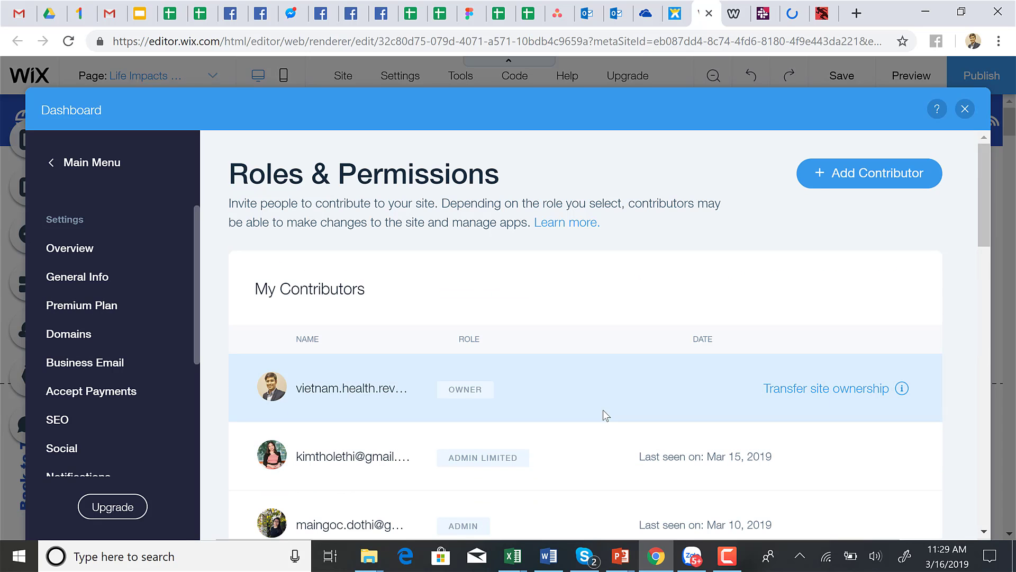
- Start adding an Admin contributor, turn off the Can Publish site permission, and close the form without sending the invite
left_click(851, 190)
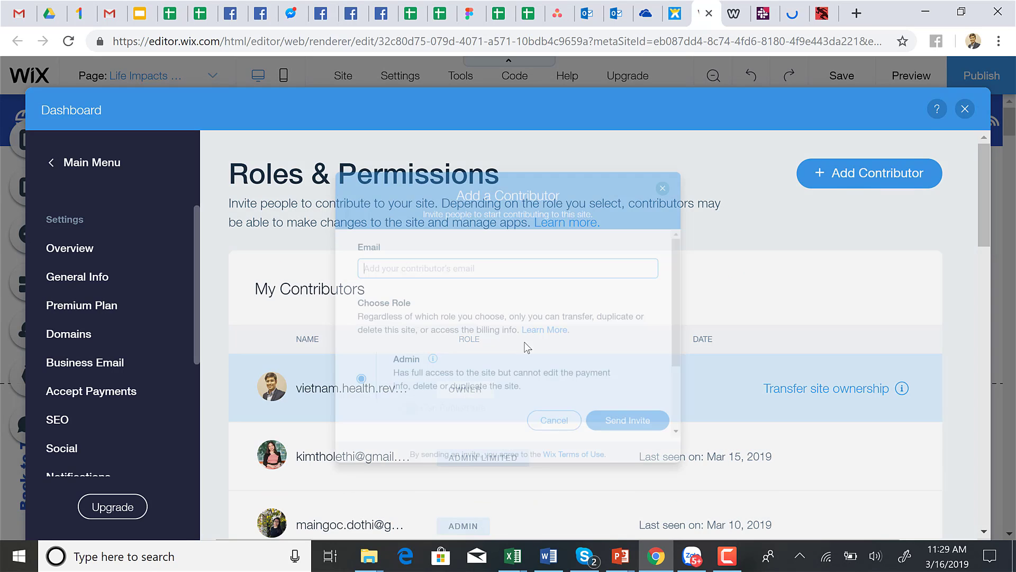
scroll(408, 413, "down", 2)
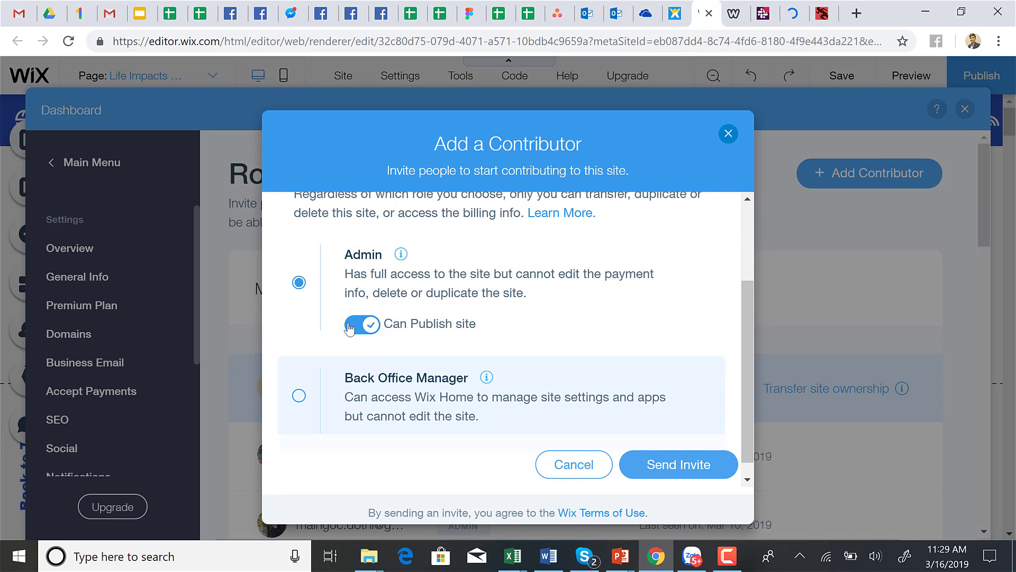
left_click(349, 328)
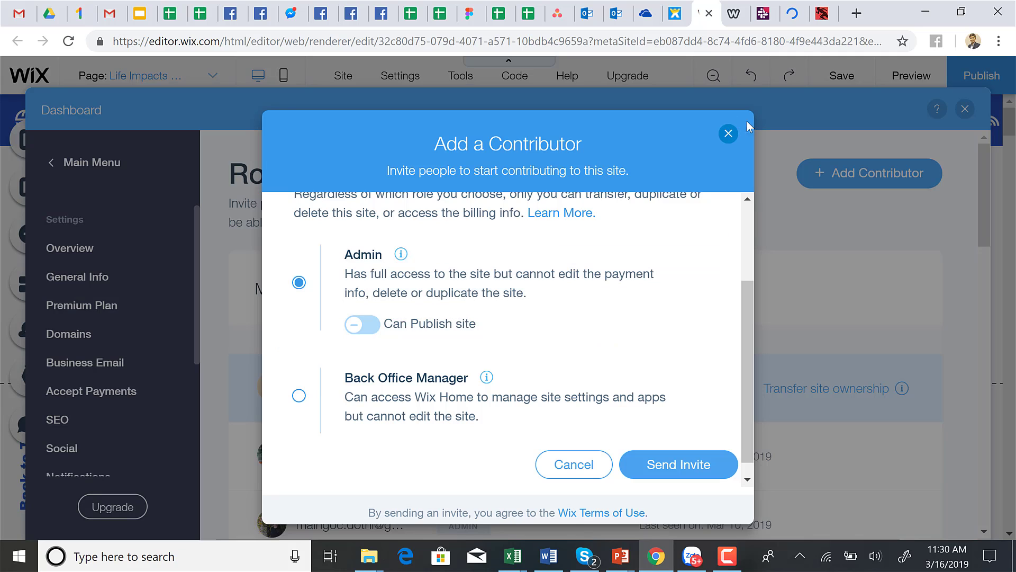
left_click(729, 133)
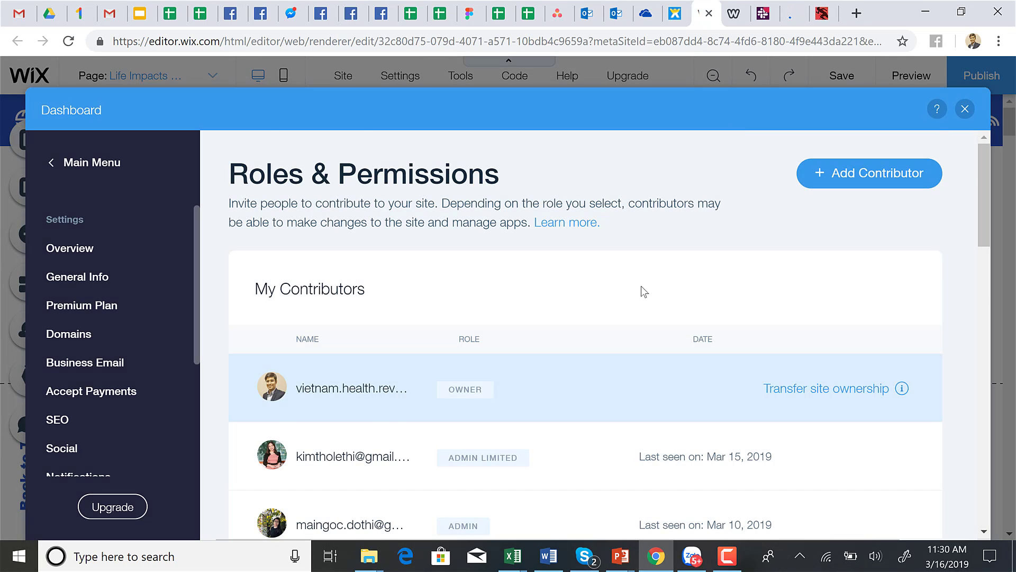
- Look over the contributors list once more and close the Roles & Permissions dashboard to return to the site editor
scroll(640, 286, "down", 3)
right_click(966, 114)
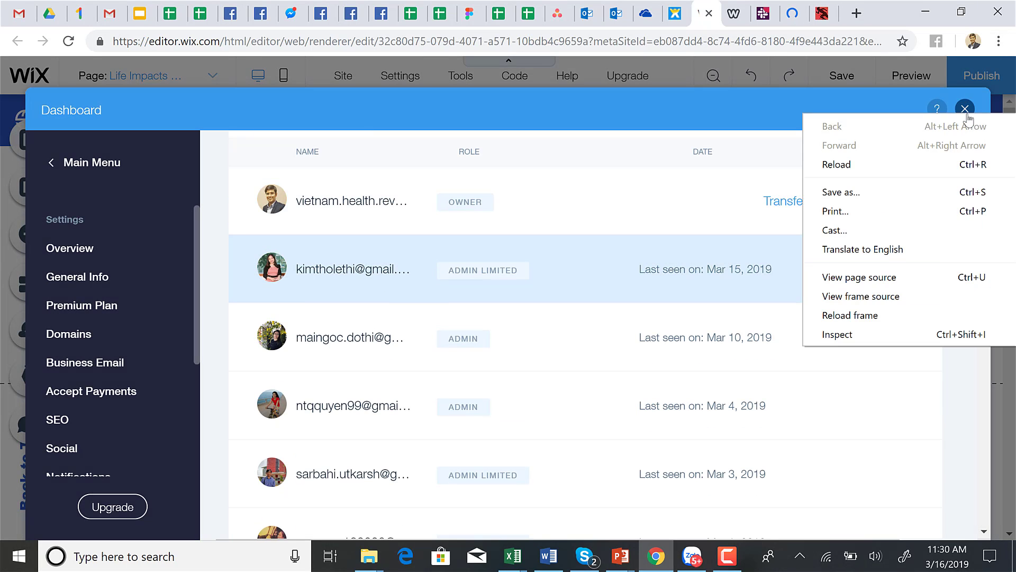
key("Escape")
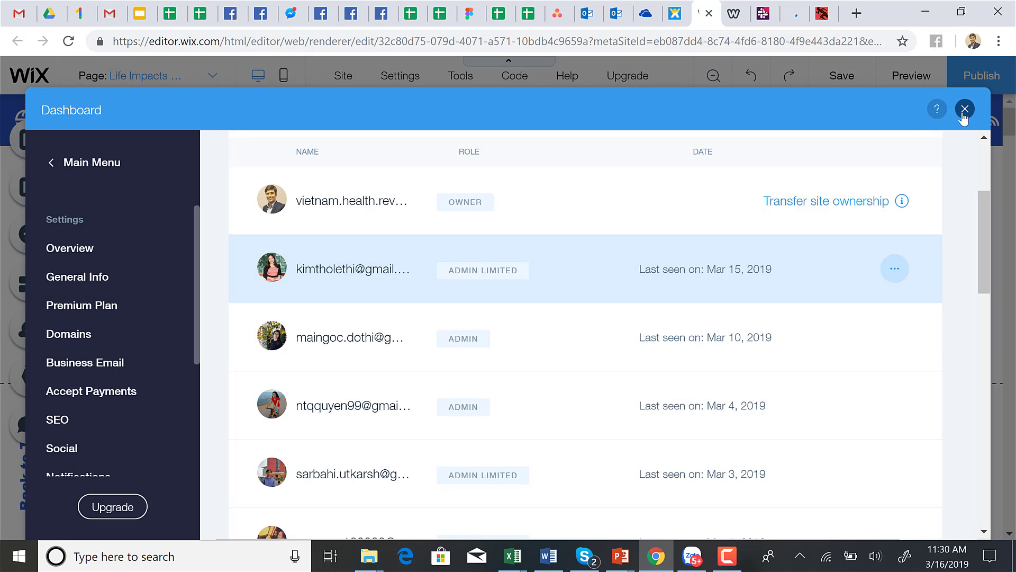
left_click(964, 109)
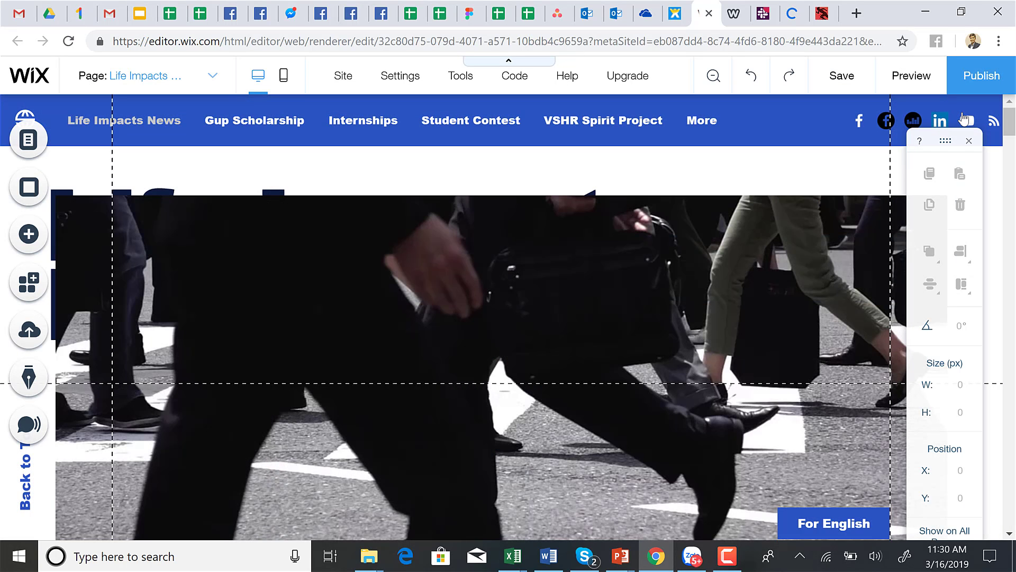